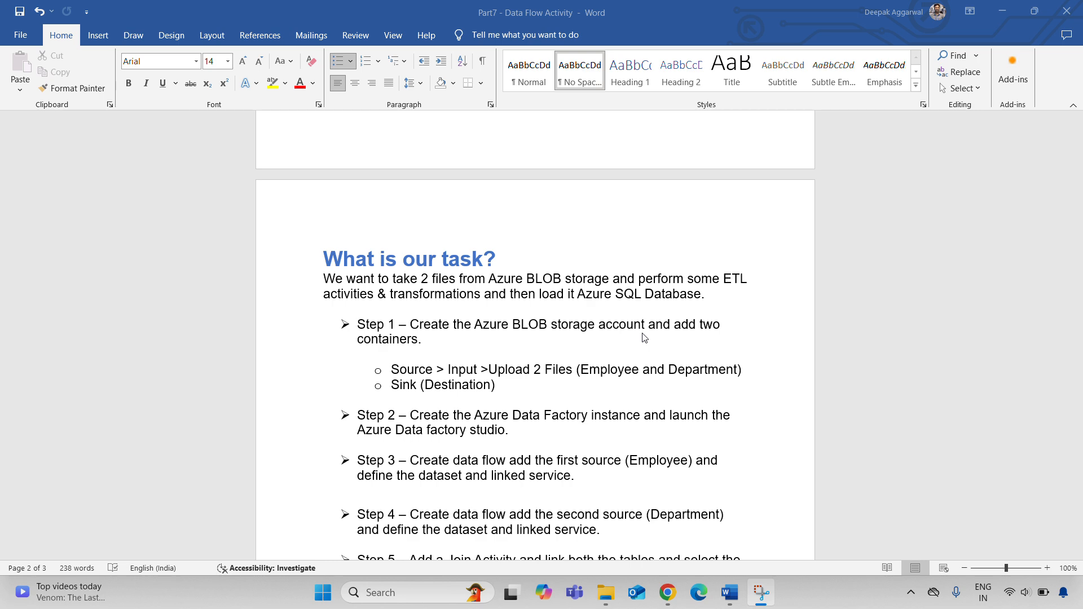
Switch from the Word task notes to the Azure portal in Chrome
left_click(669, 593)
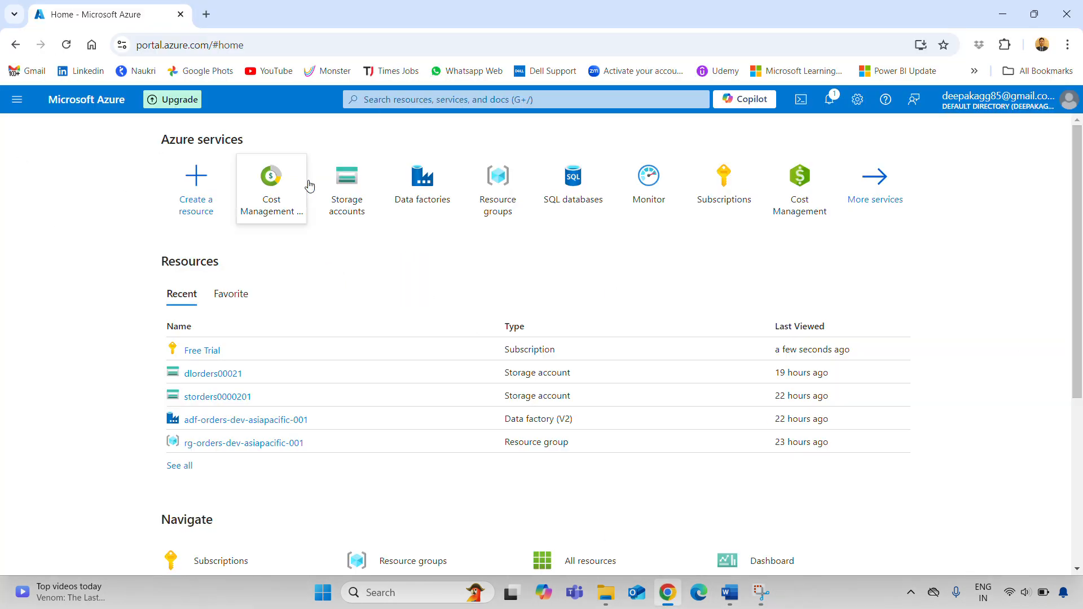
From Storage accounts, start a new account and create resource group demo
left_click(345, 186)
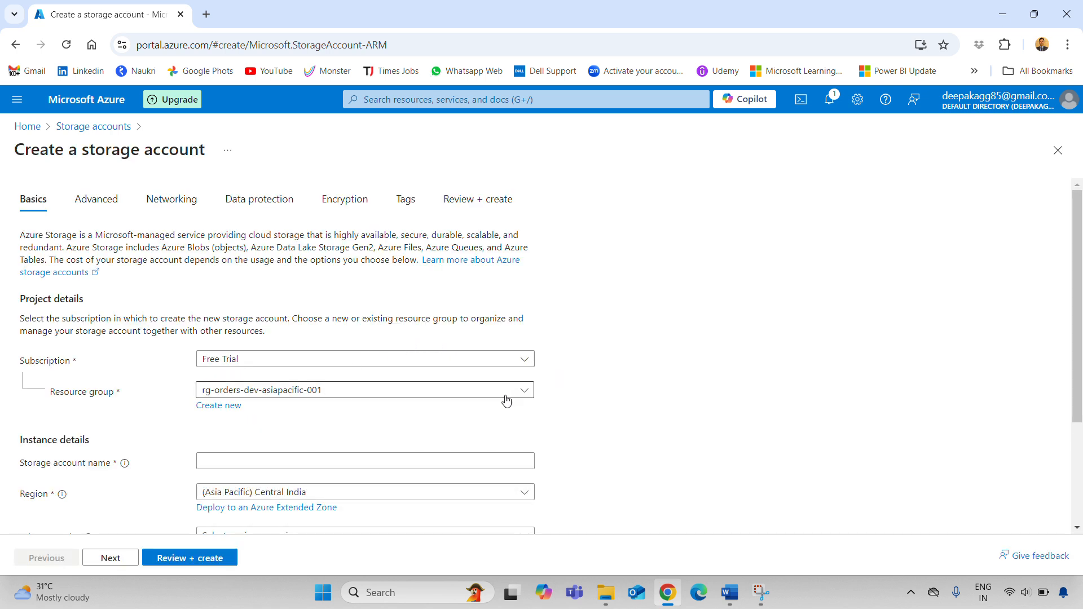
left_click(238, 409)
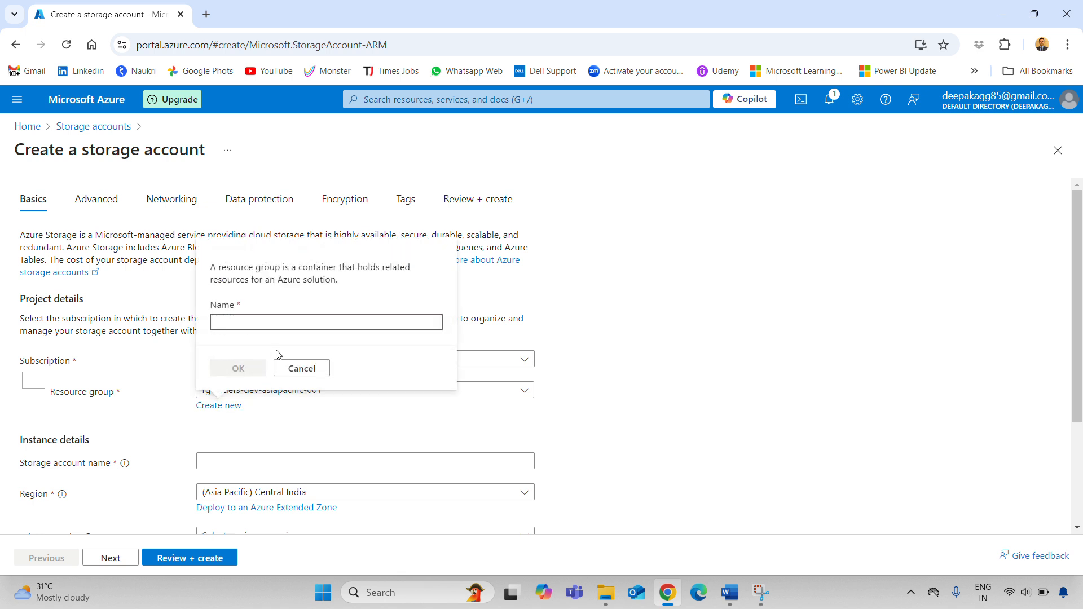
type("demo")
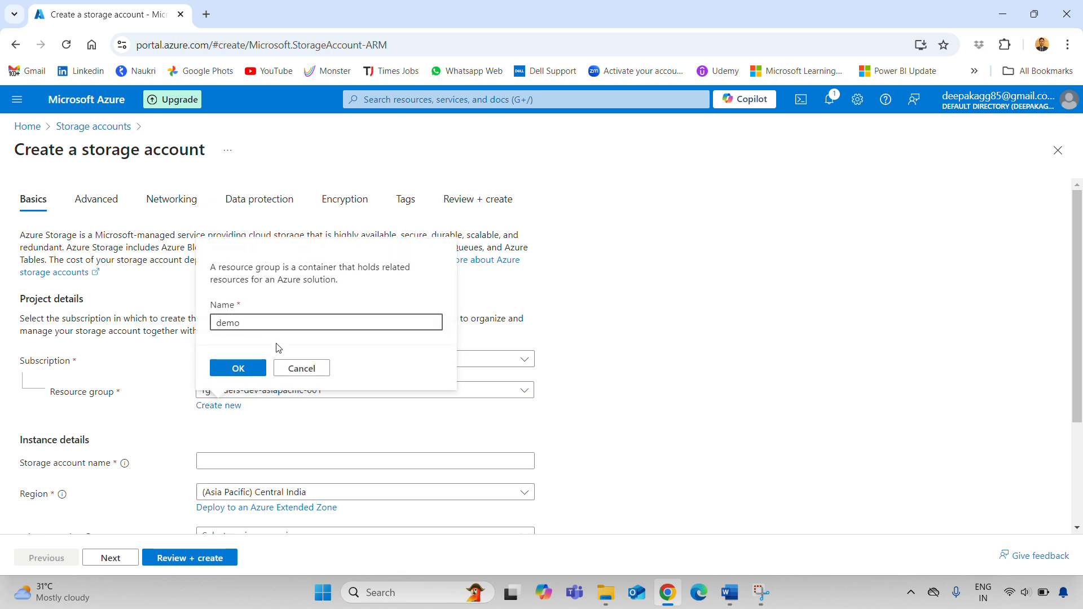
left_click(238, 368)
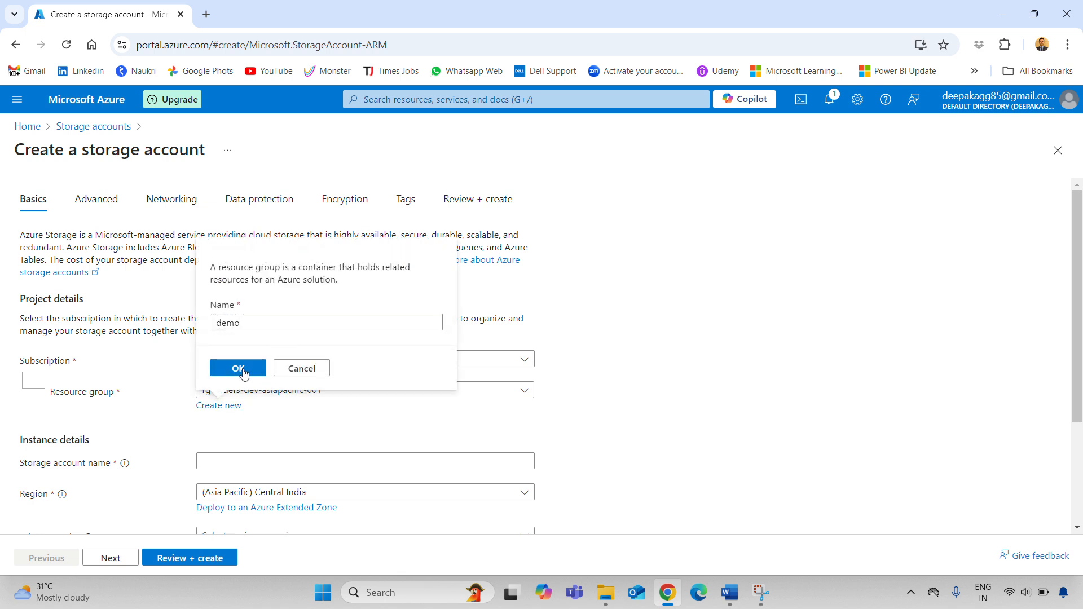
Name the storage account demostorage12324 and check the form, with region Central India
left_click(235, 461)
type("demosto")
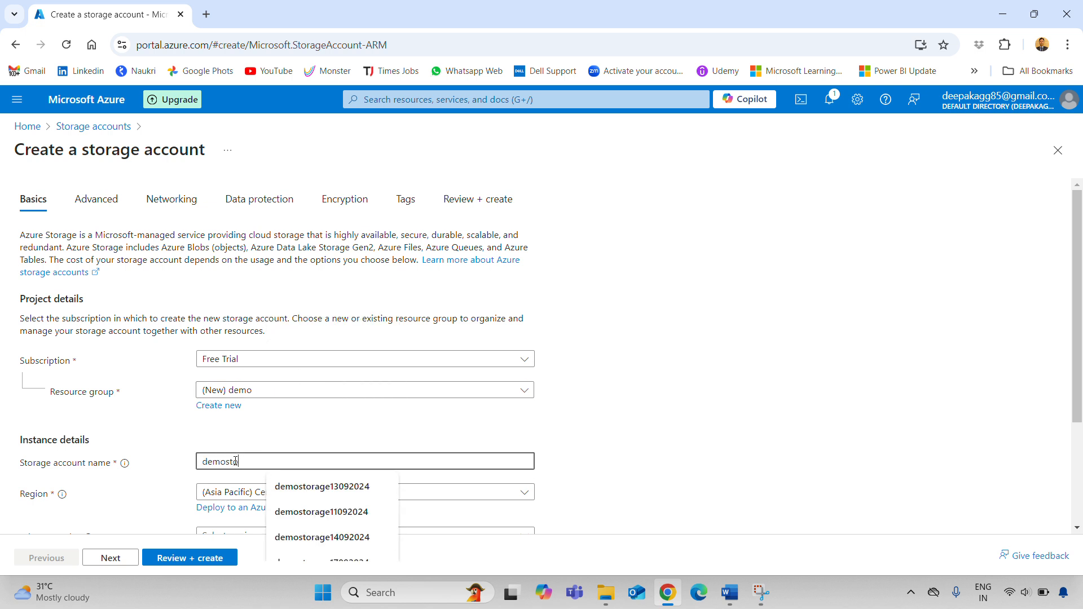
type("rage")
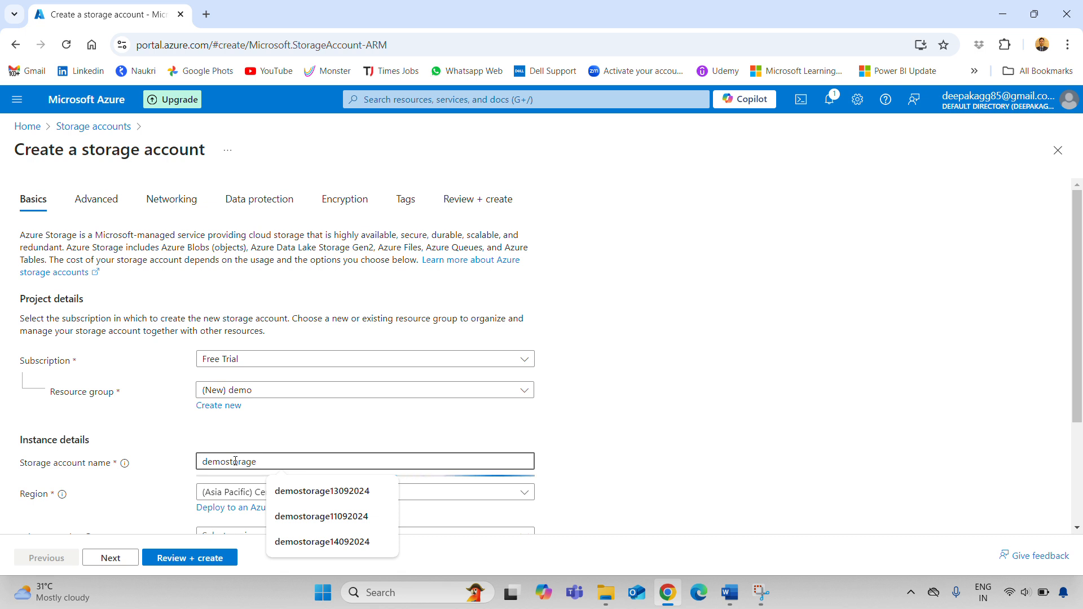
type("12324")
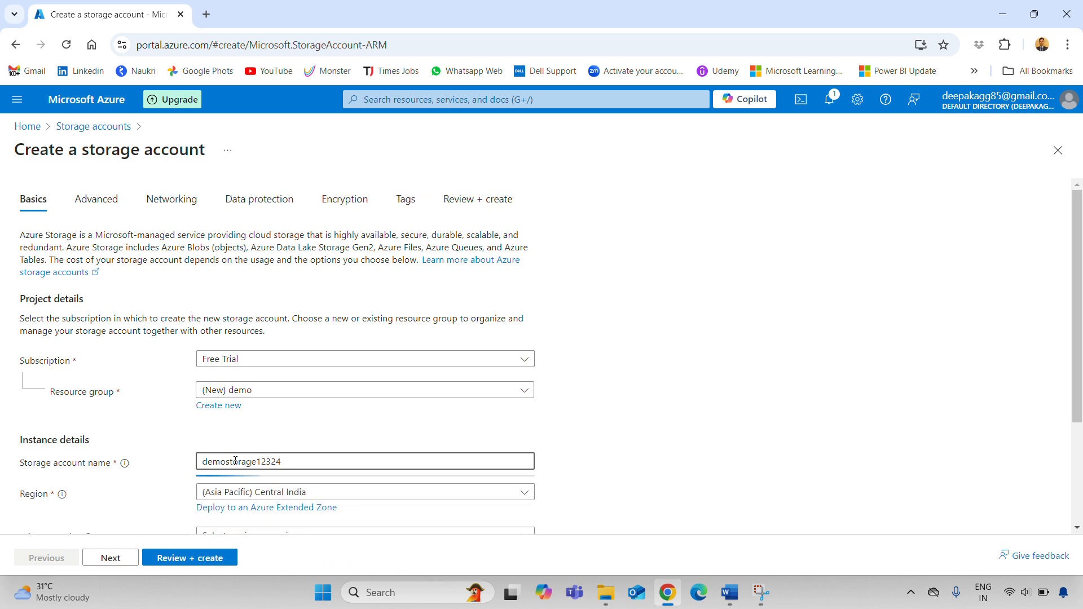
left_click(645, 426)
scroll(644, 427, "down", 3)
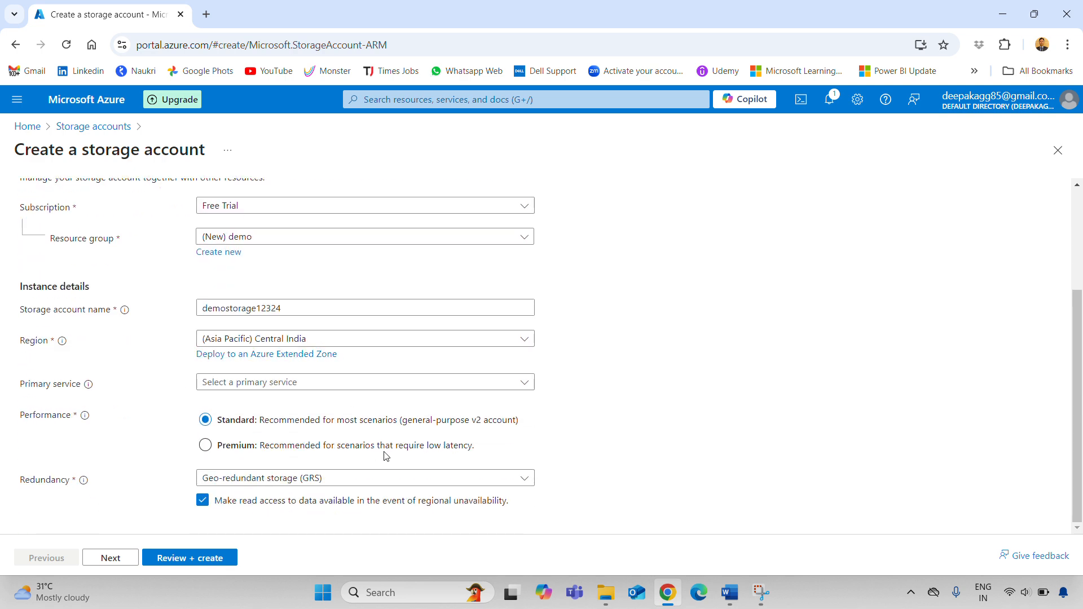
scroll(236, 375, "up", 3)
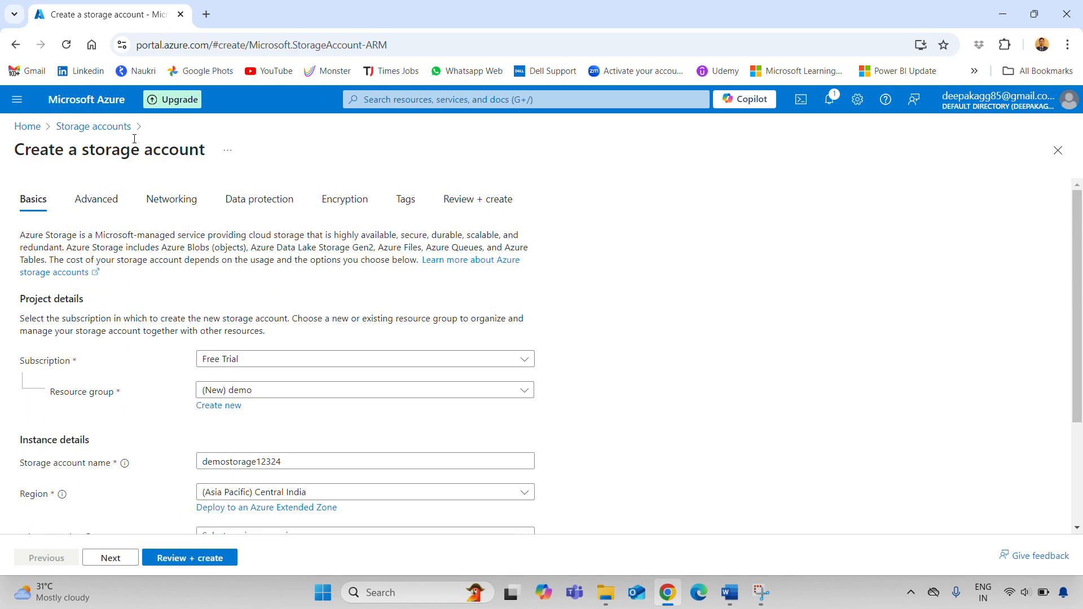
Look over the storage account's Advanced tab settings
left_click(92, 200)
scroll(746, 445, "down", 3)
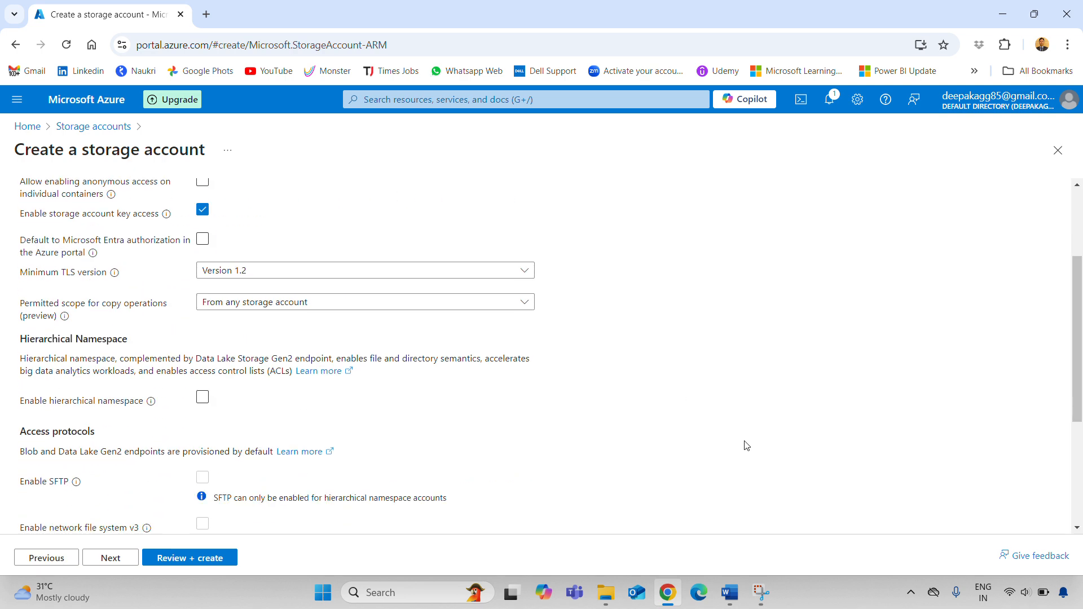
scroll(746, 446, "down", 4)
scroll(746, 445, "up", 6)
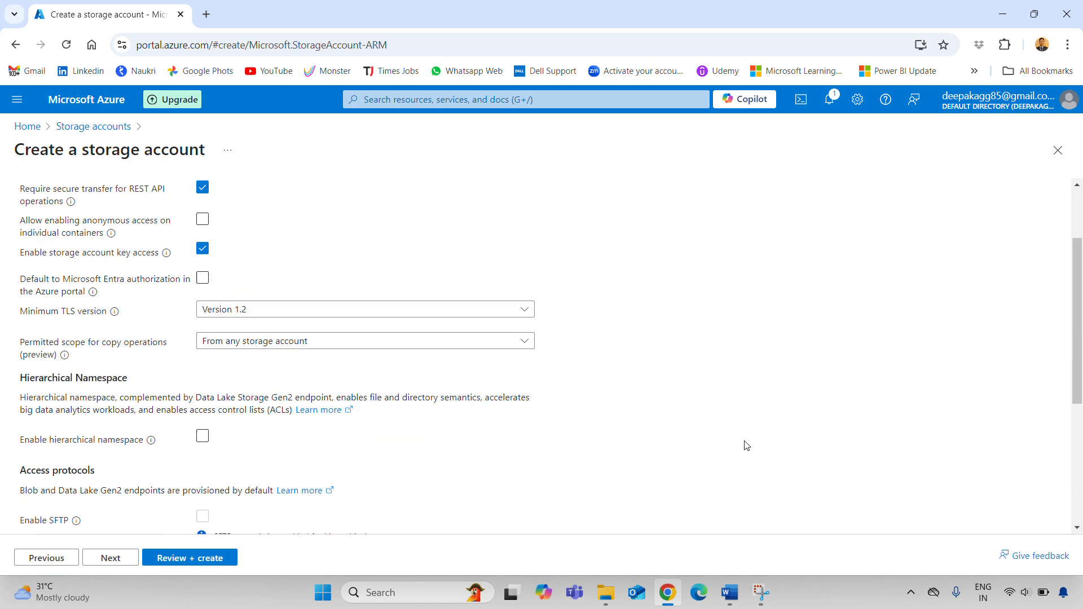
scroll(744, 443, "down", 4)
scroll(169, 510, "up", 4)
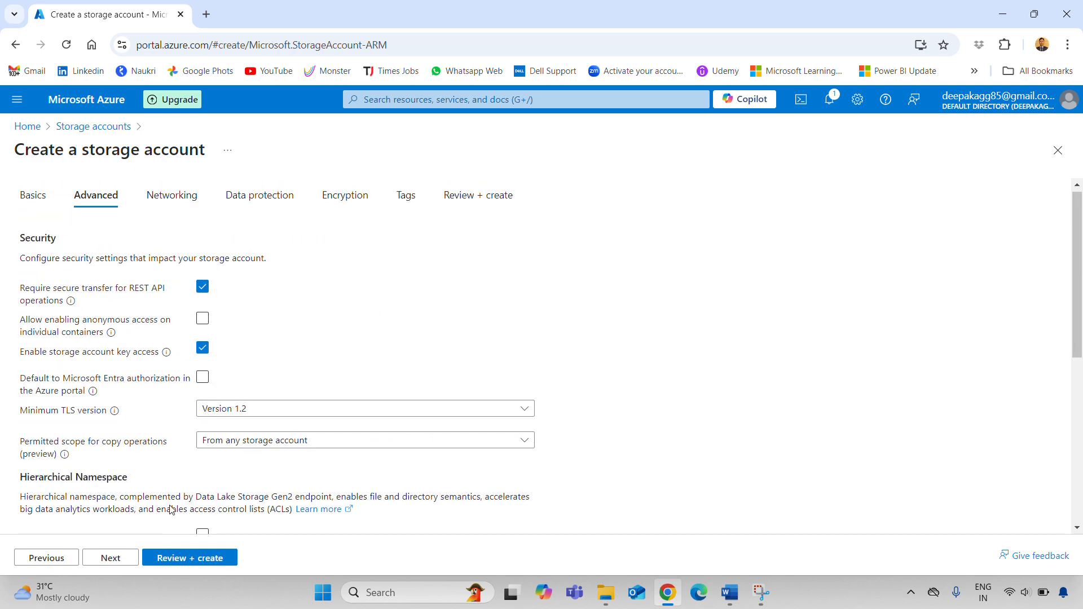
scroll(178, 482, "down", 4)
scroll(150, 476, "up", 4)
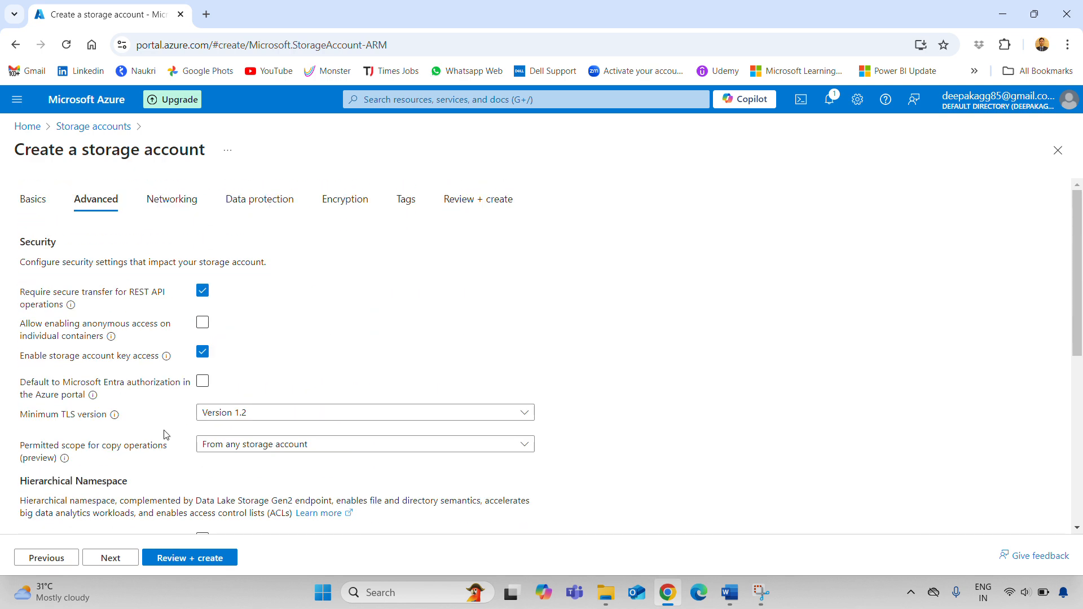
Set Redundancy on the Basics tab to locally-redundant storage (LRS)
left_click(38, 213)
scroll(369, 481, "down", 3)
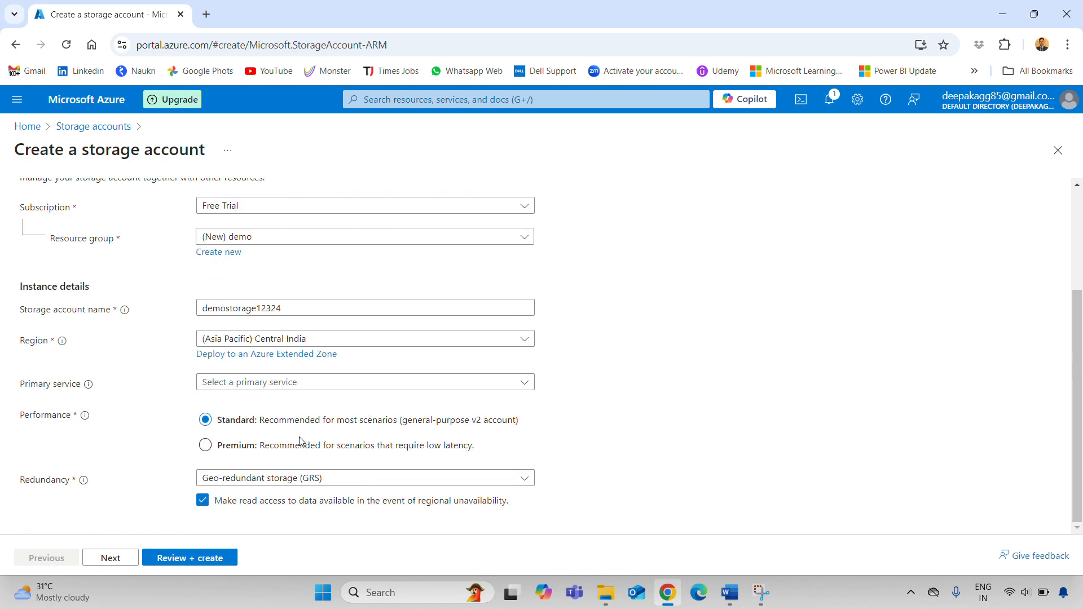
left_click(309, 479)
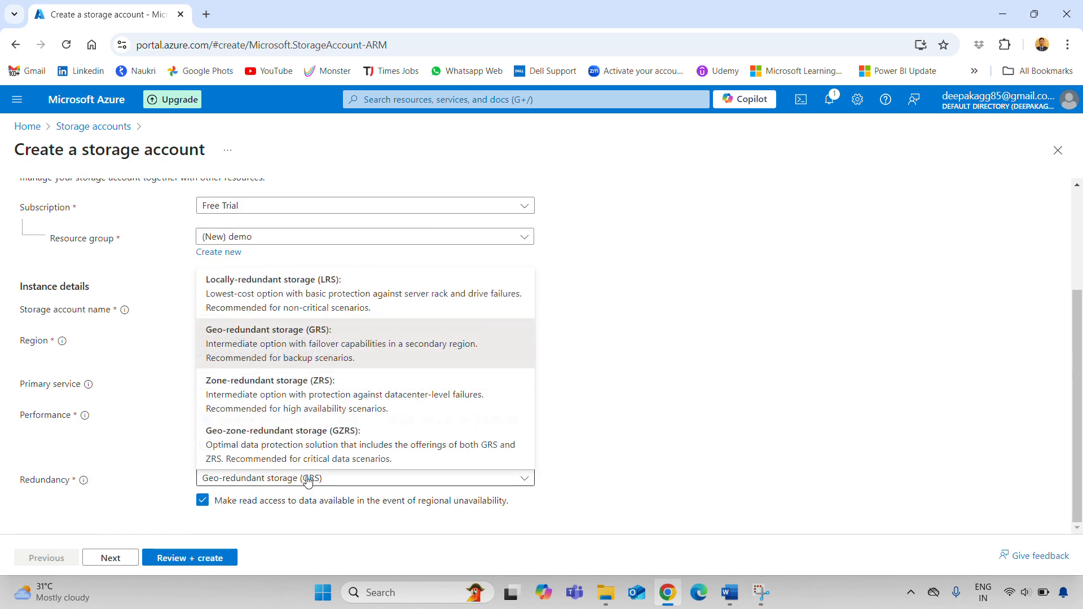
left_click(311, 294)
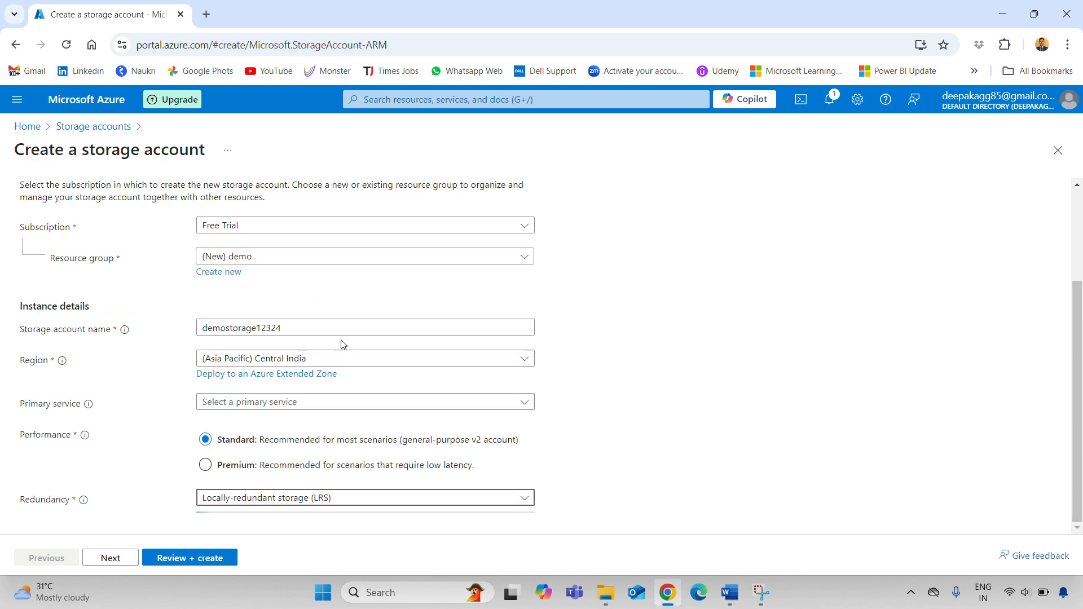
left_click(518, 501)
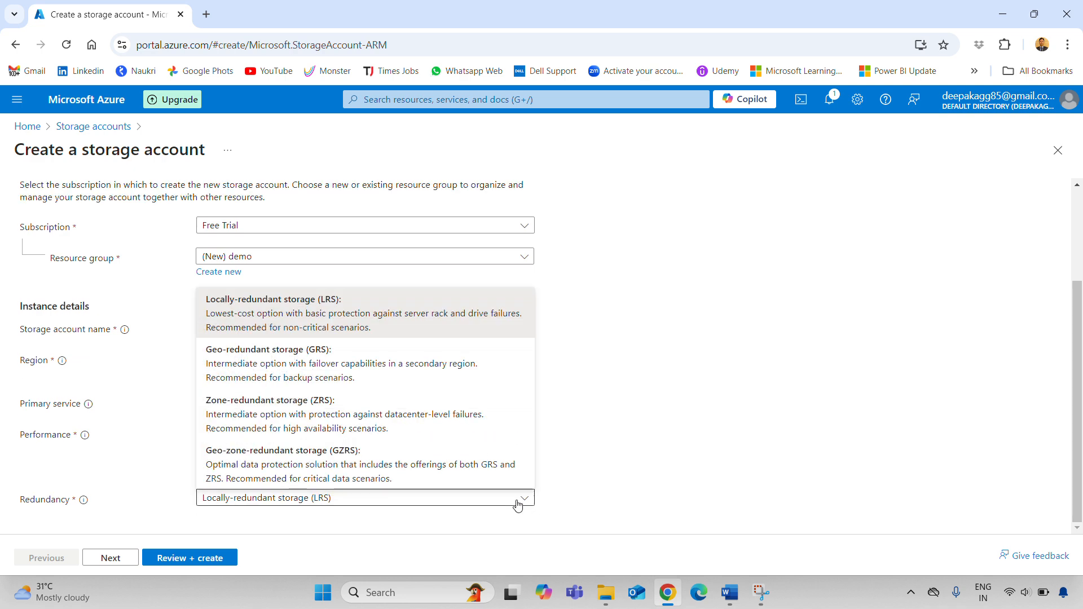
left_click(693, 486)
scroll(243, 356, "up", 3)
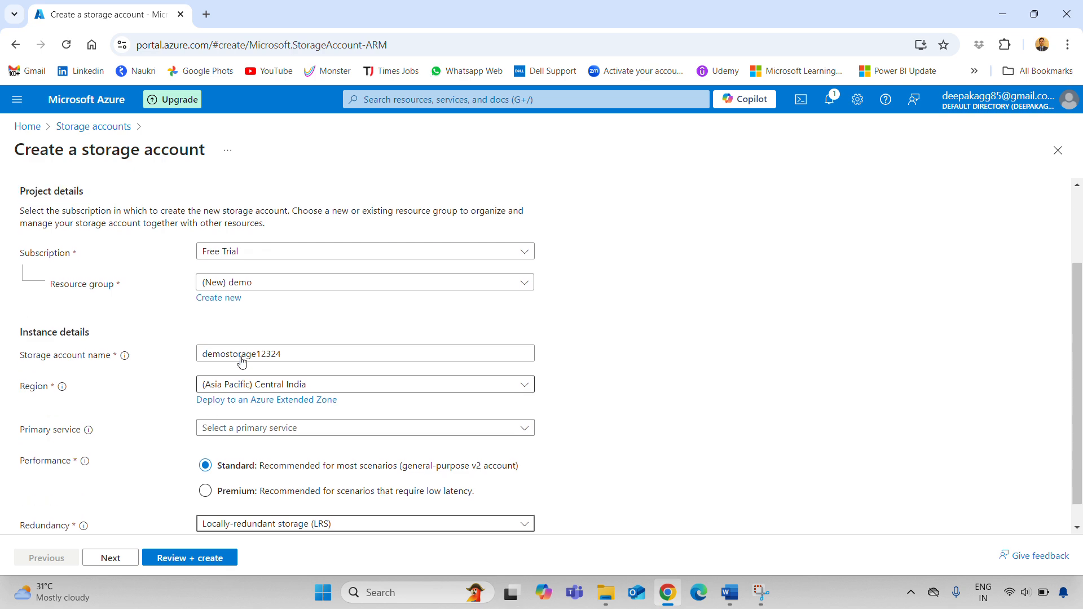
Revisit Advanced, step through Networking, Data protection and Encryption, and reach Review + create
left_click(105, 202)
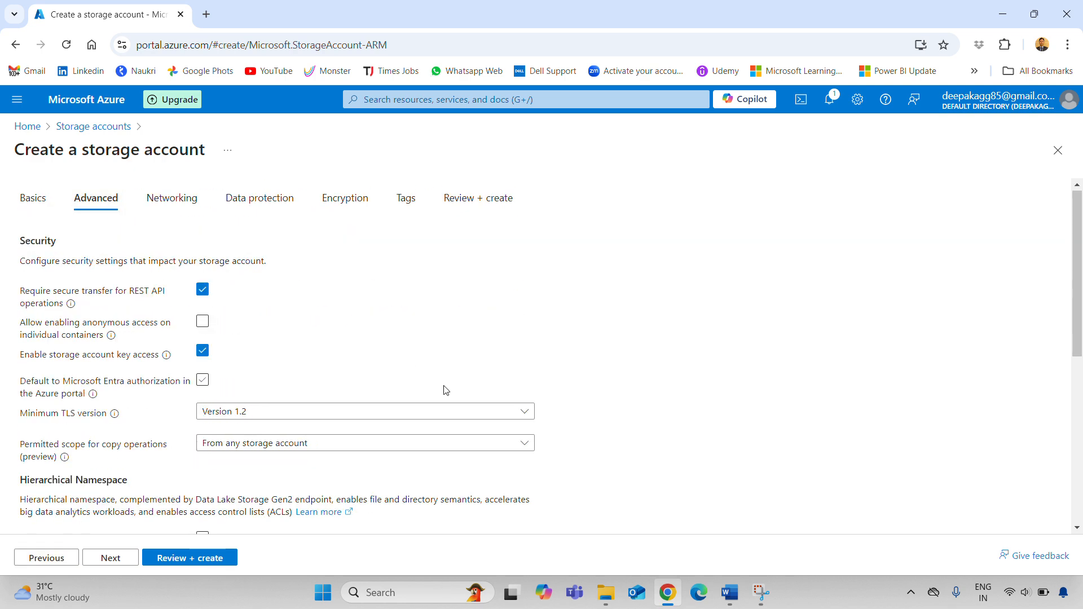
scroll(446, 389, "down", 4)
scroll(446, 389, "down", 3)
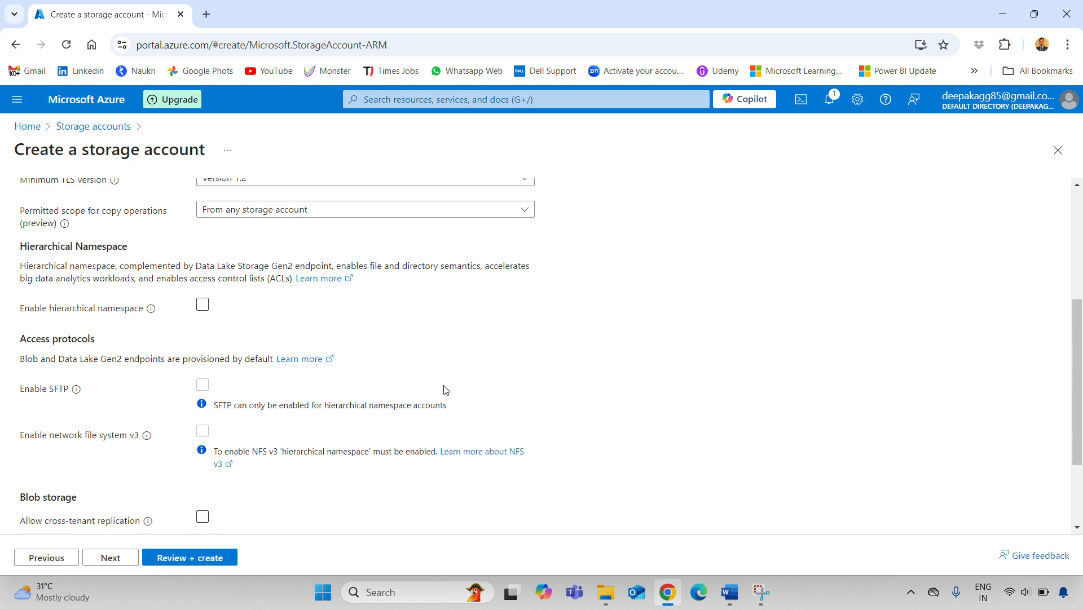
scroll(226, 215, "up", 7)
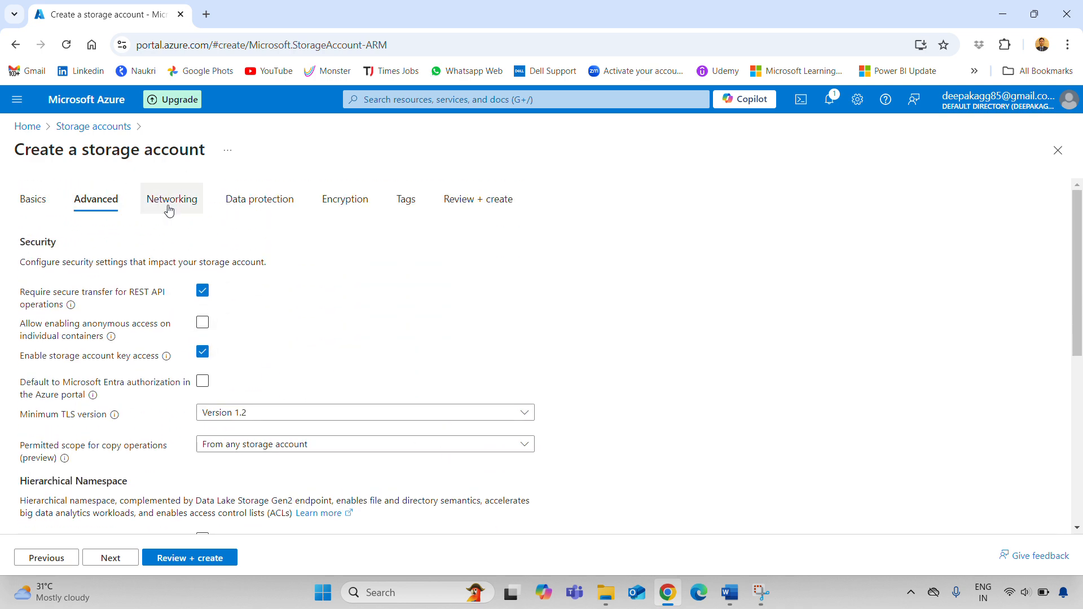
left_click(166, 202)
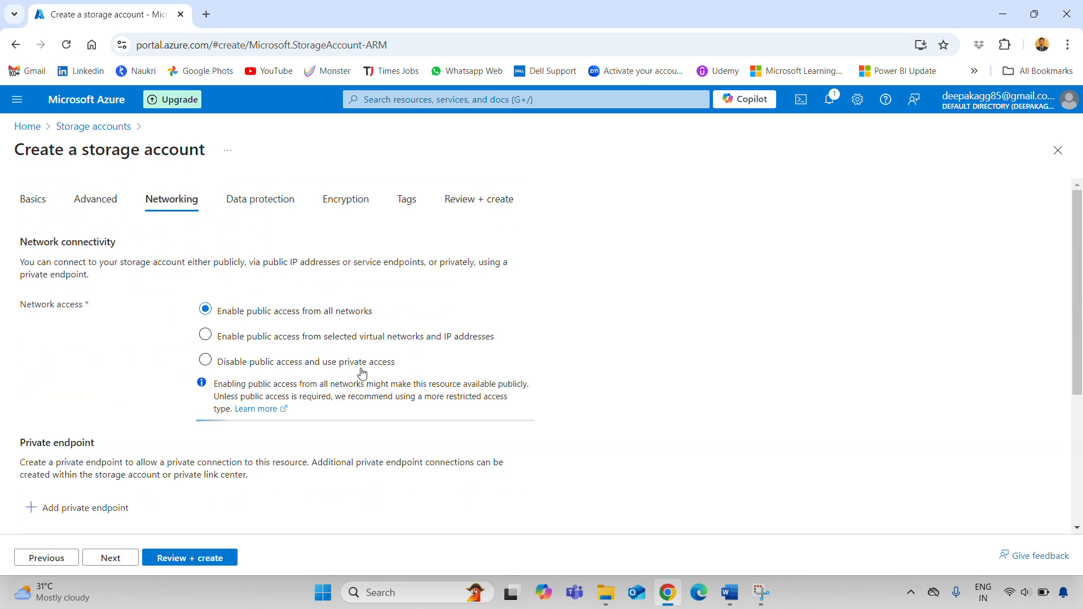
left_click(257, 199)
left_click(360, 207)
left_click(477, 210)
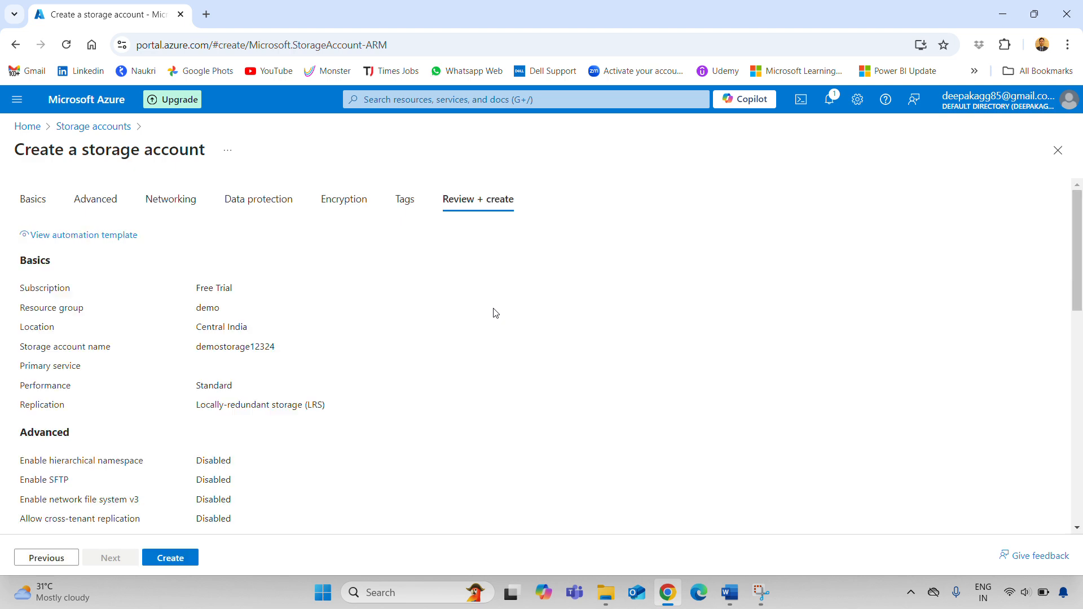
Create demostorage12324, open the deployed account, and list its containers
scroll(240, 528, "down", 5)
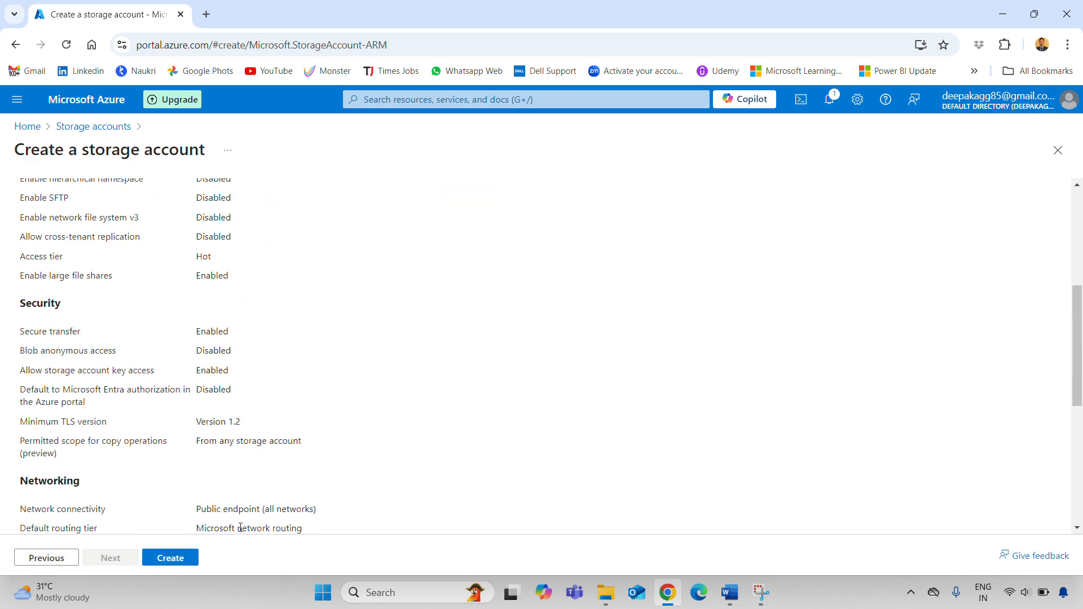
left_click(177, 564)
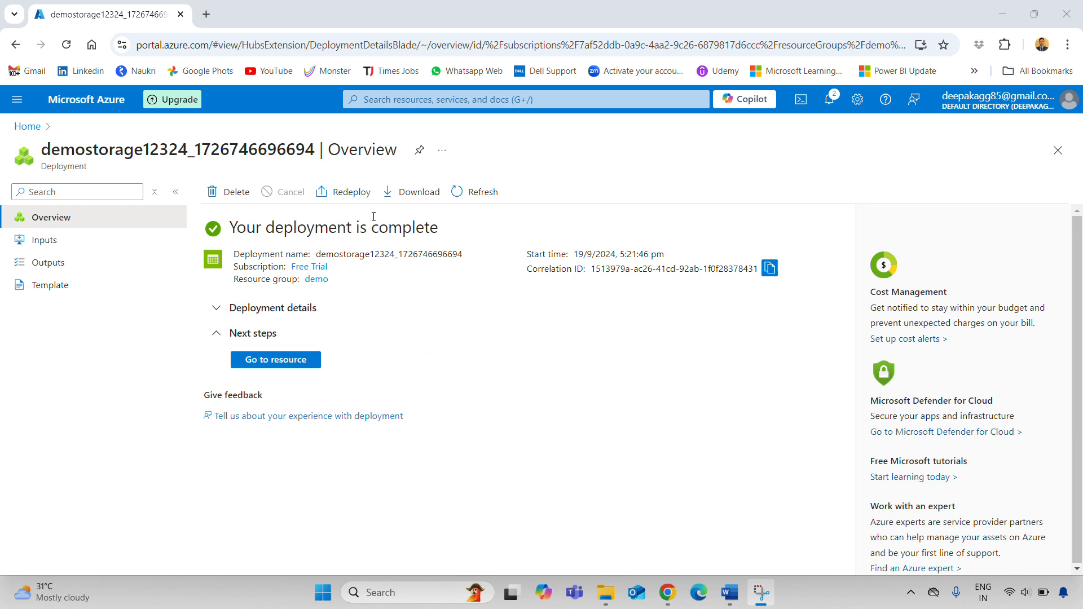
left_click(285, 360)
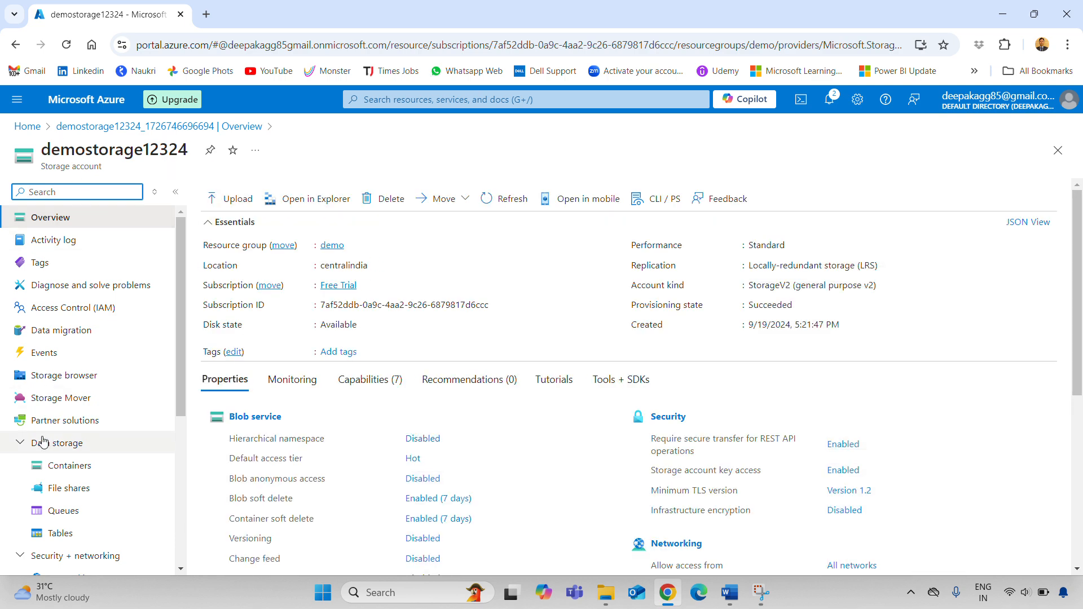
left_click(72, 468)
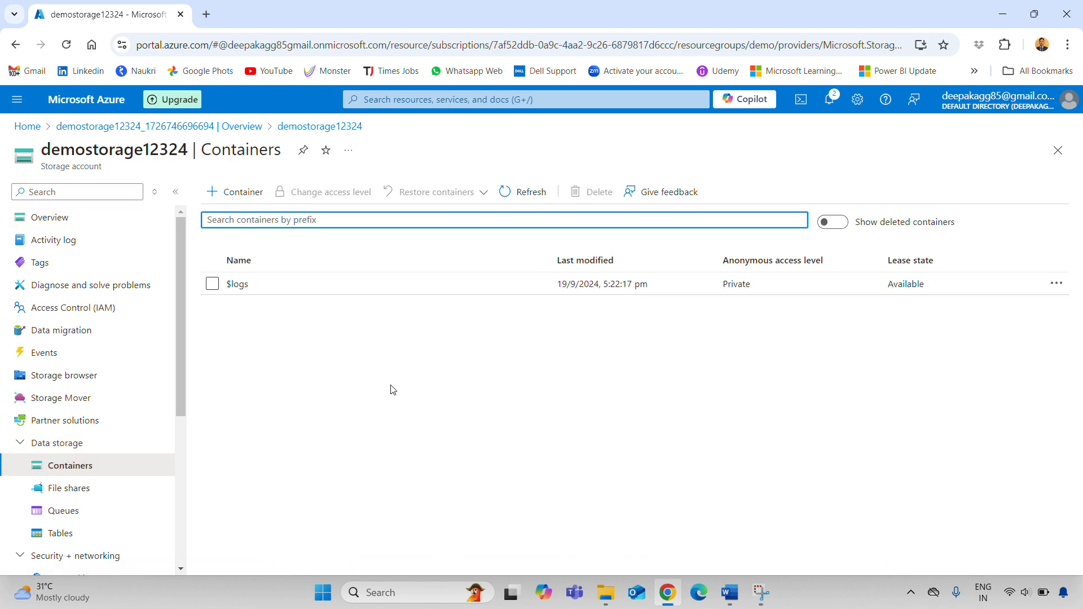
Create a container named 'source' in demostorage12324 and open its overview
left_click(229, 193)
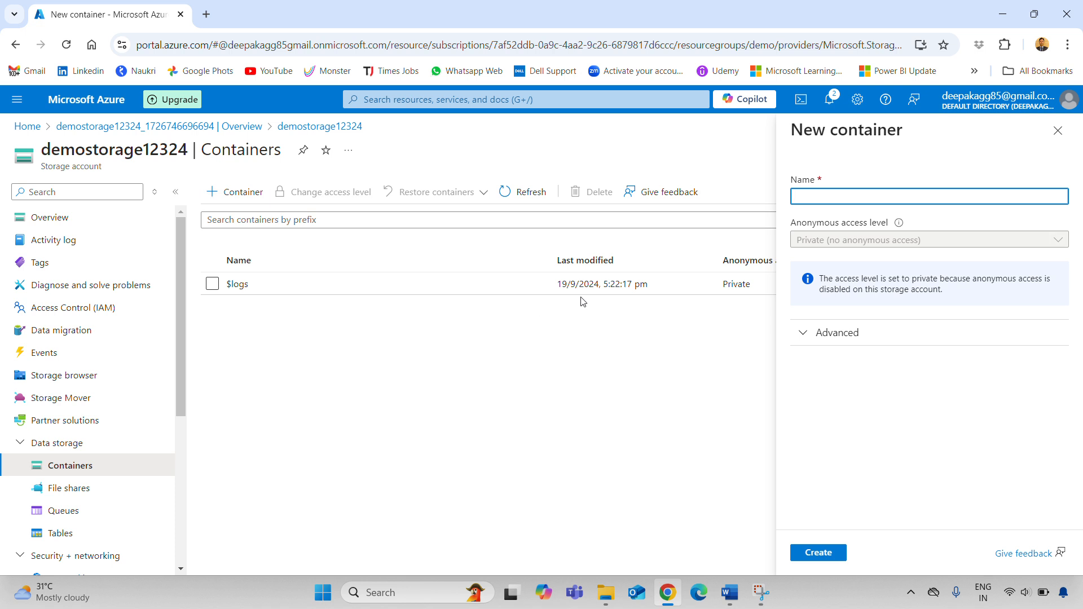
type("source")
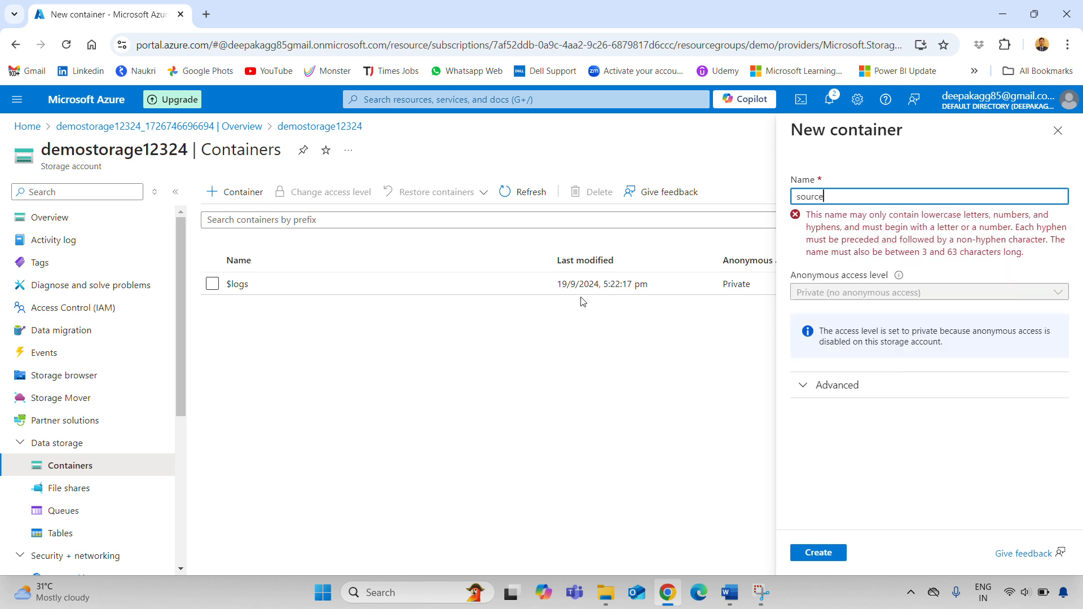
left_click(816, 551)
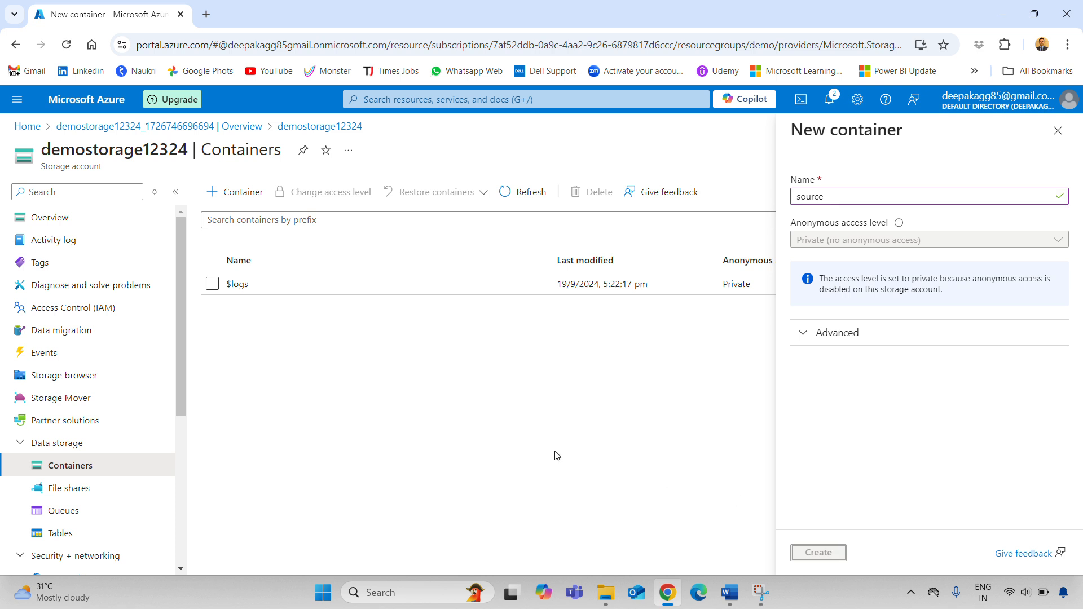
left_click(241, 308)
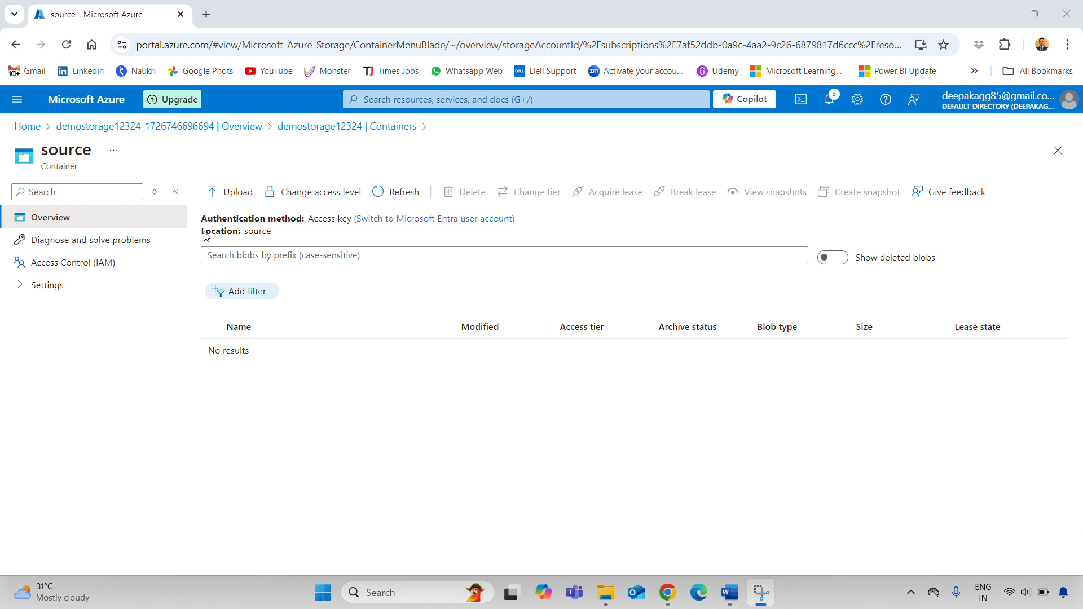
Upload Department.xls and Employee.xls into source, then return to the Word task notes
left_click(226, 191)
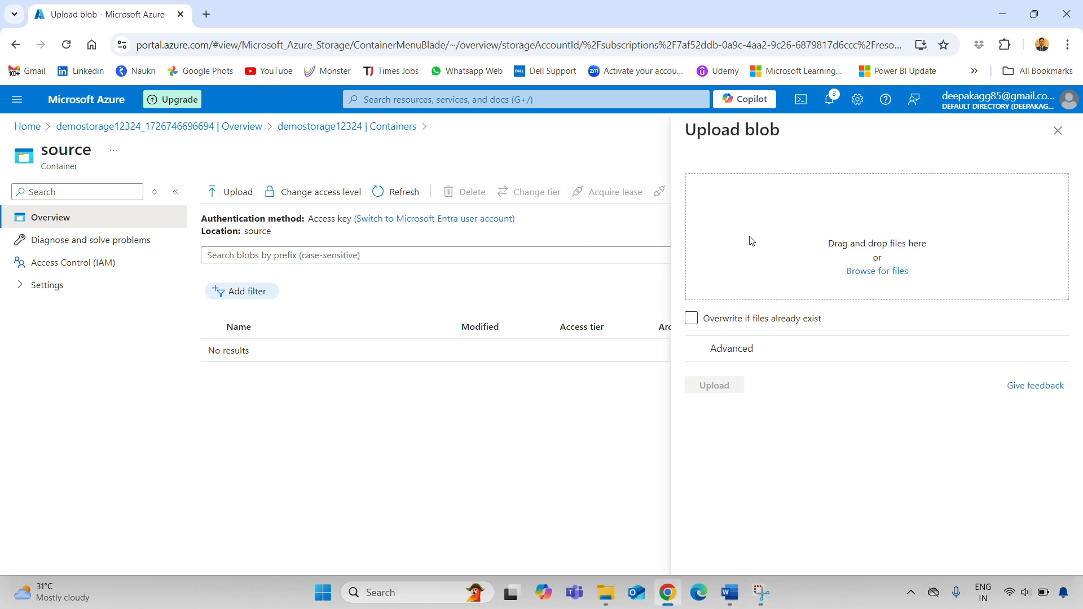
left_click(876, 270)
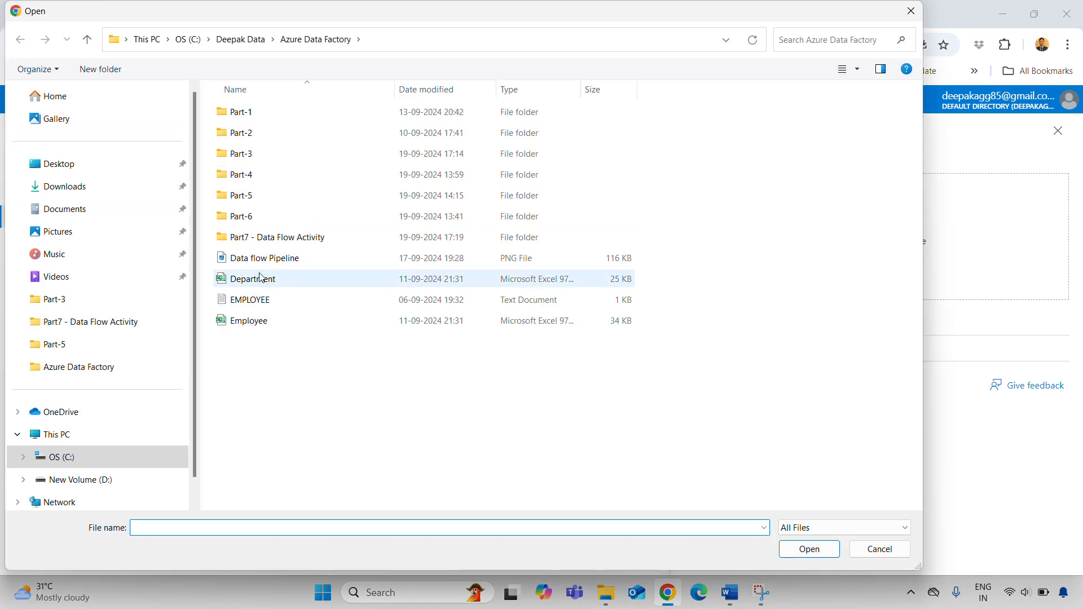
left_click(267, 285)
left_click(257, 325, "ctrl")
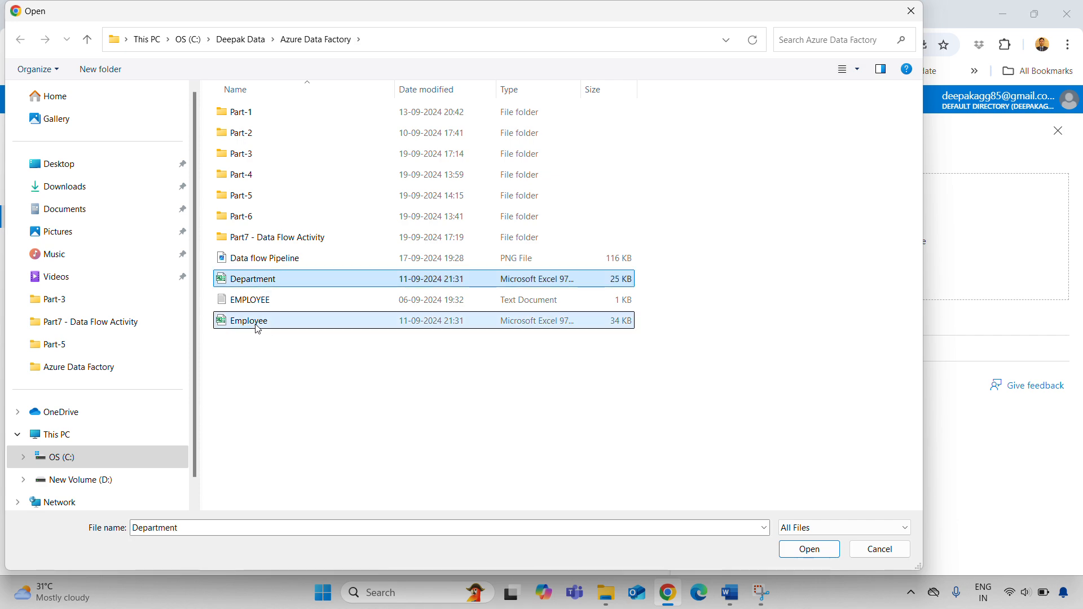
left_click(836, 549)
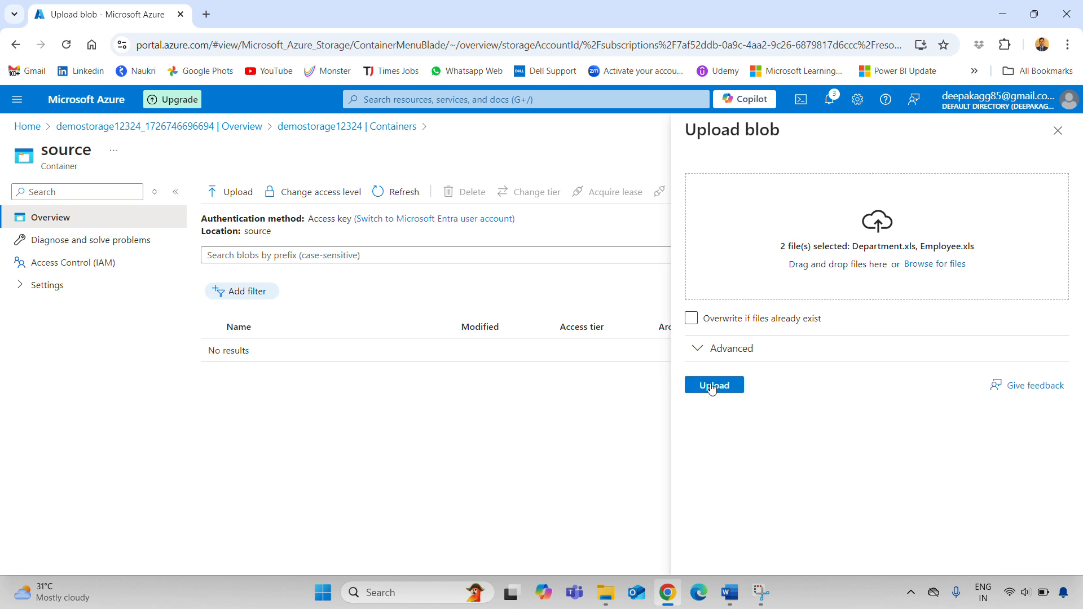
left_click(713, 386)
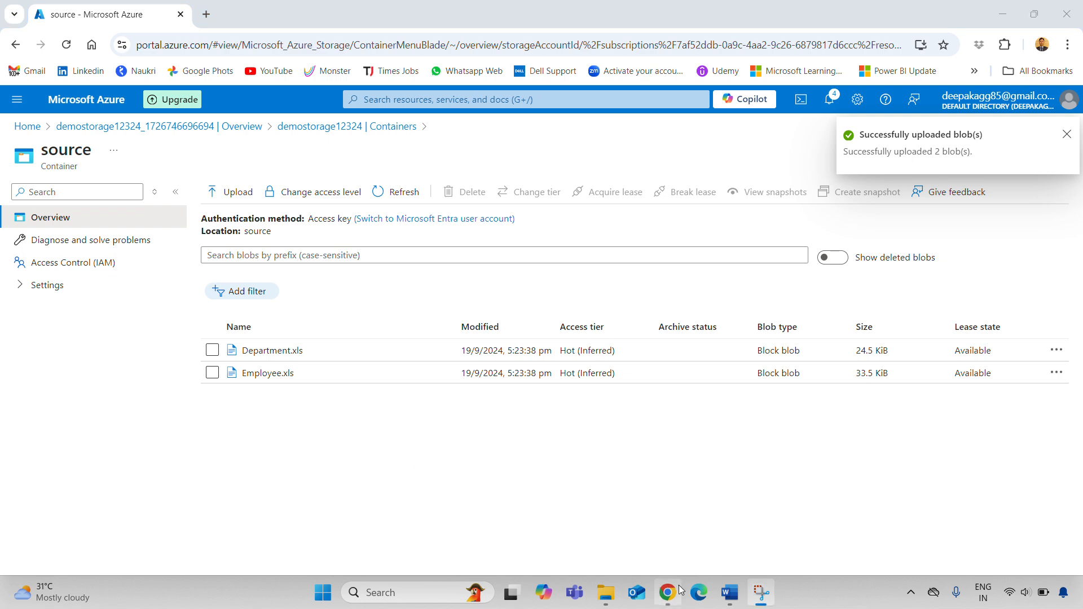
key("alt+Tab")
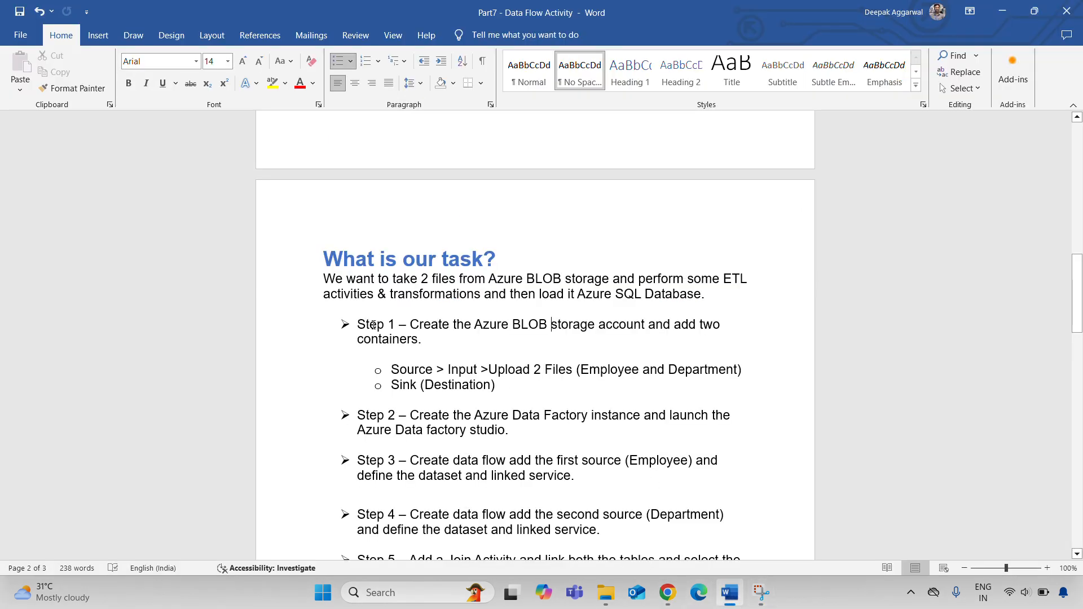
Delete the 'Sink (Destination)' bullet from Step 1, then go back to the Azure home page
left_click_drag(373, 326, 596, 326)
left_click_drag(395, 369, 607, 367)
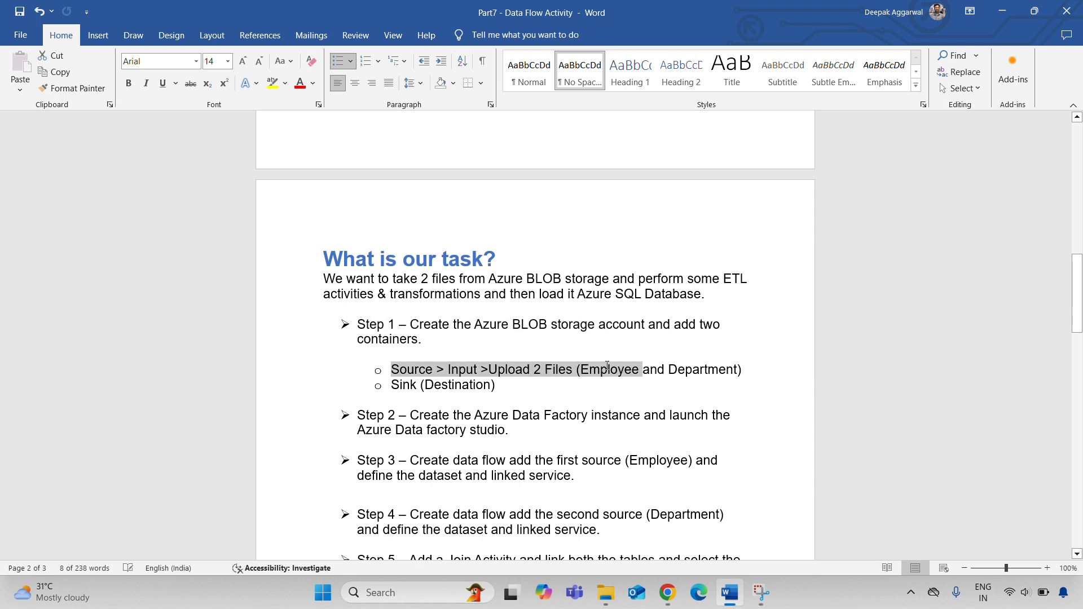
left_click(537, 387)
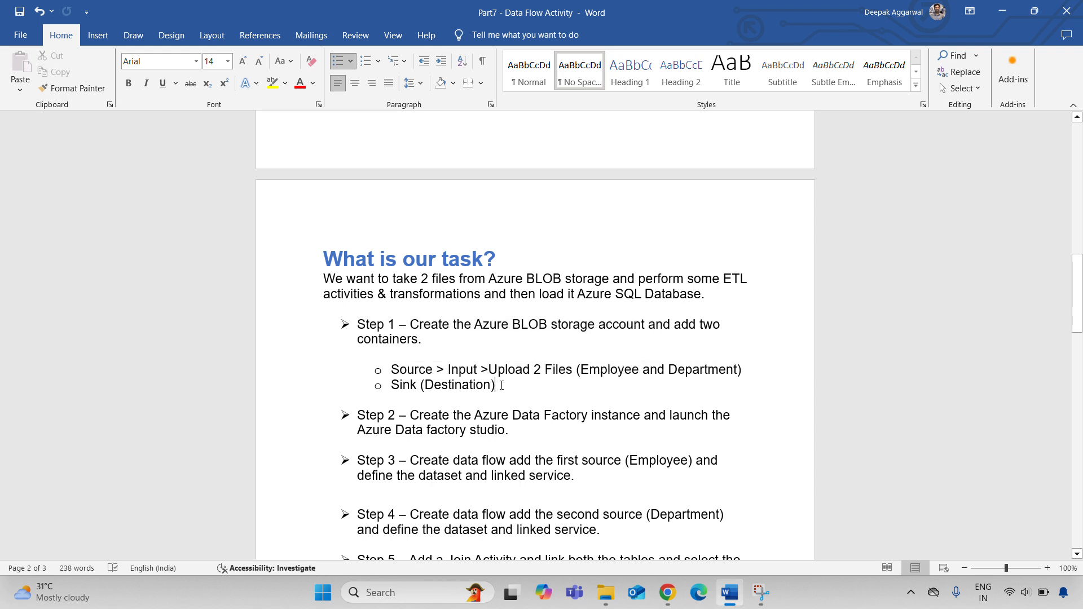
left_click_drag(502, 385, 385, 384)
key("BackSpace")
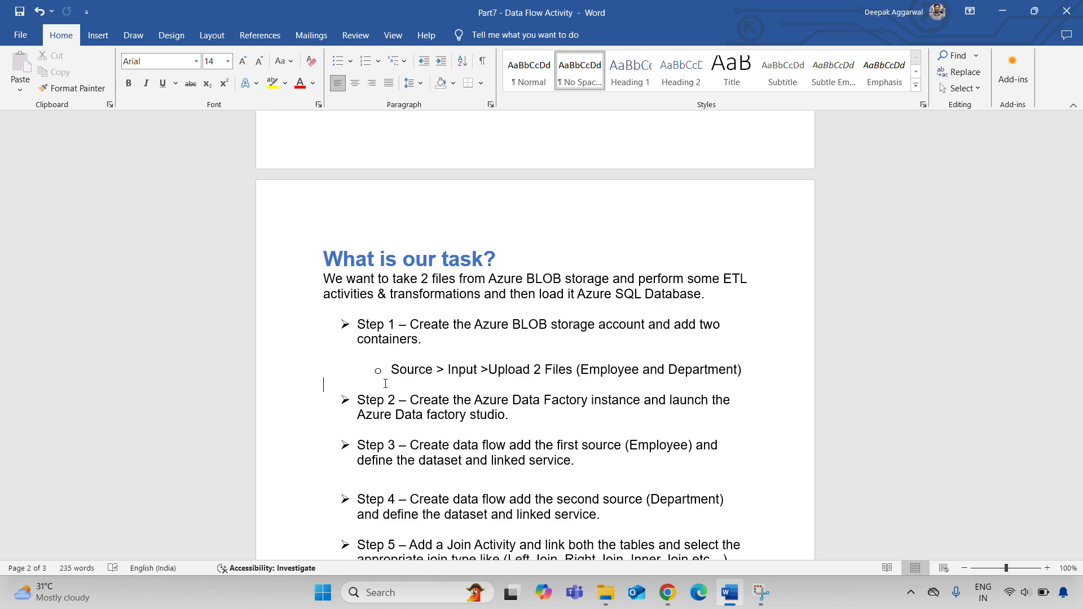
scroll(385, 384, "down", 2)
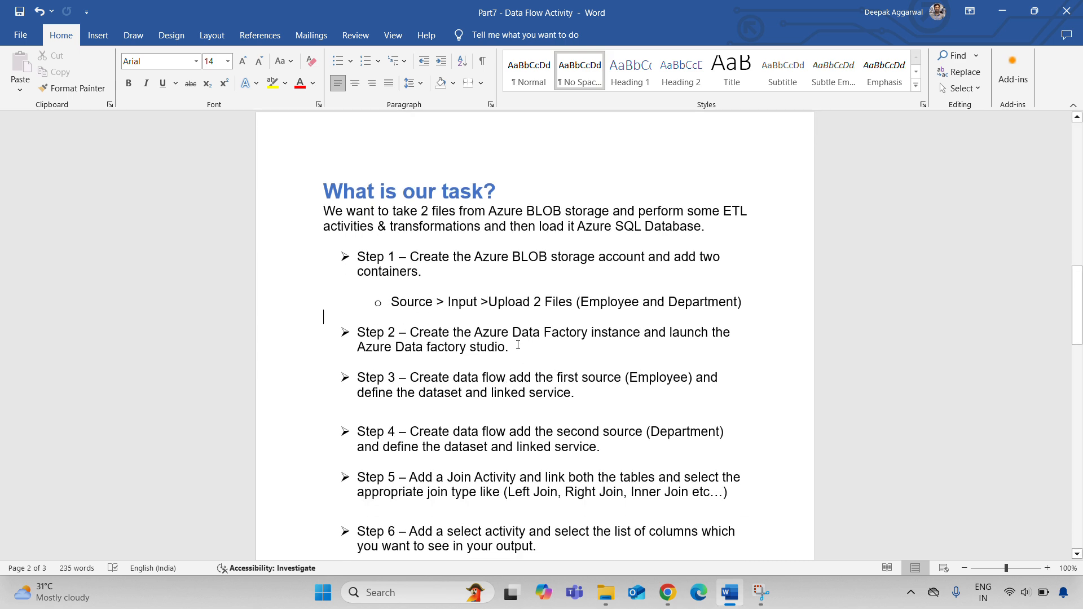
left_click(668, 592)
left_click(88, 106)
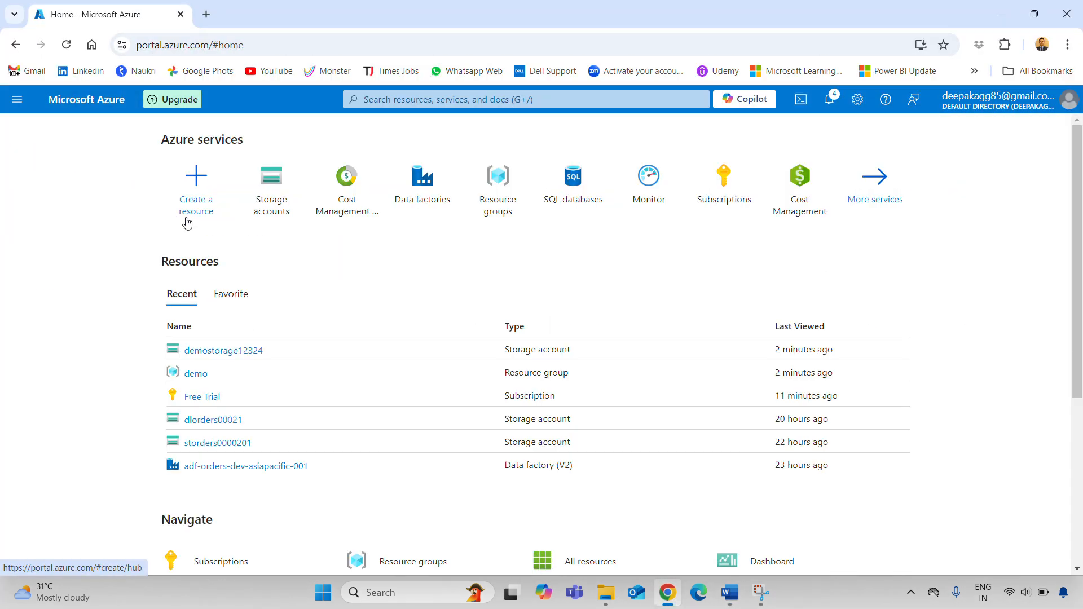
Start data factory adf-demo-12443453 in resource group demo, region Central India
left_click(404, 211)
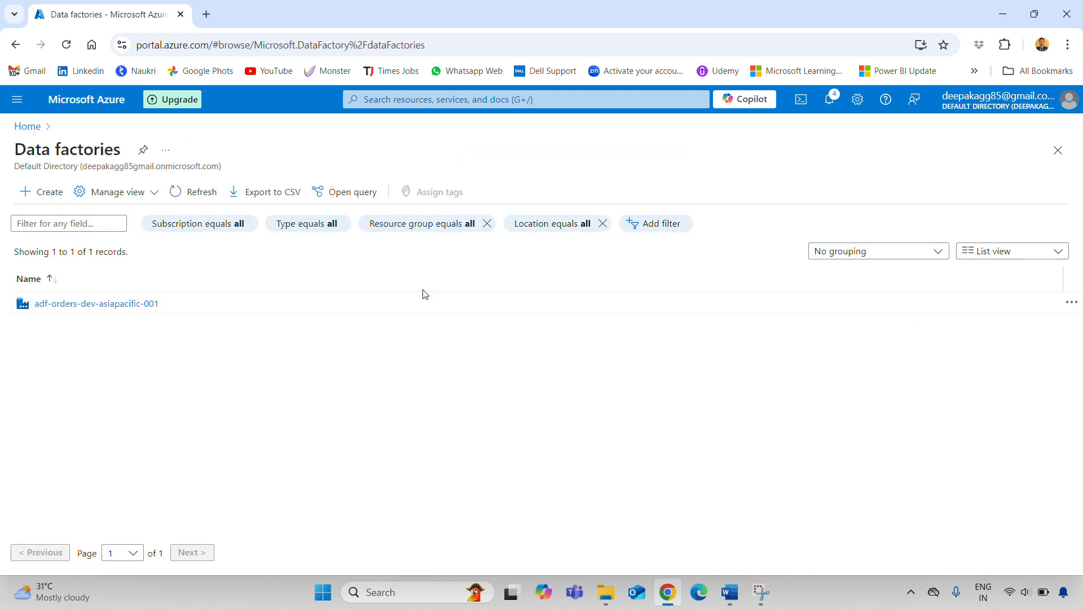
left_click(41, 191)
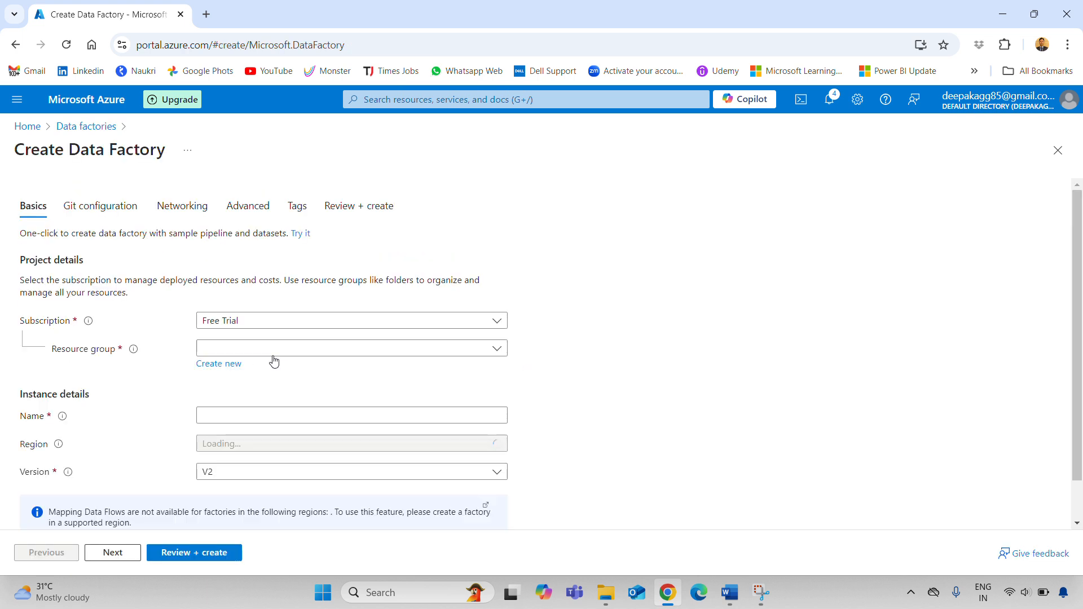
left_click(278, 353)
left_click(237, 397)
left_click(250, 420)
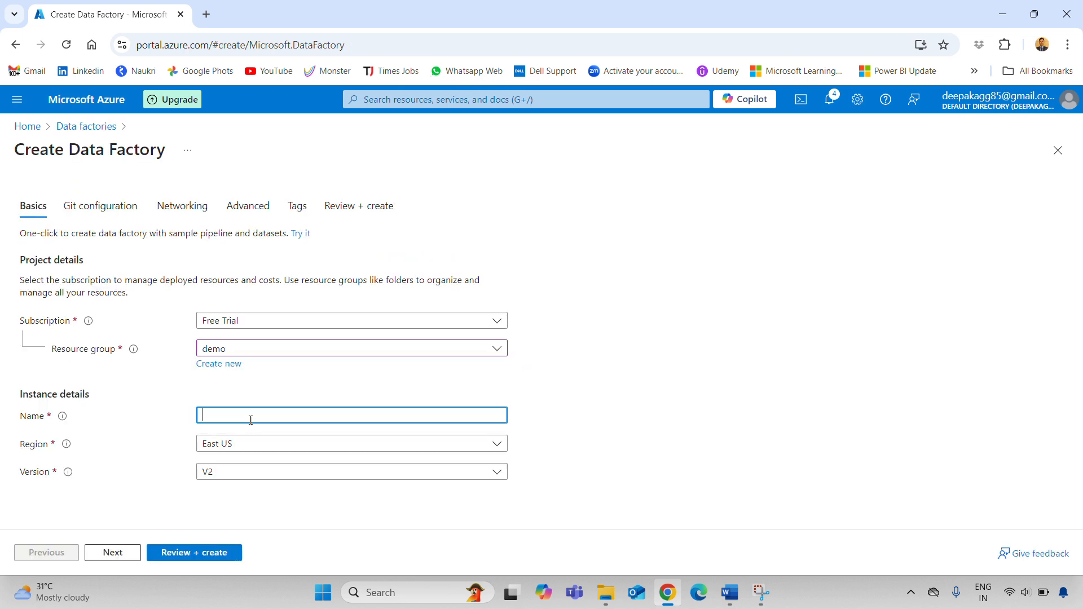
type("adf-demo-12443453")
left_click(282, 447)
left_click(259, 279)
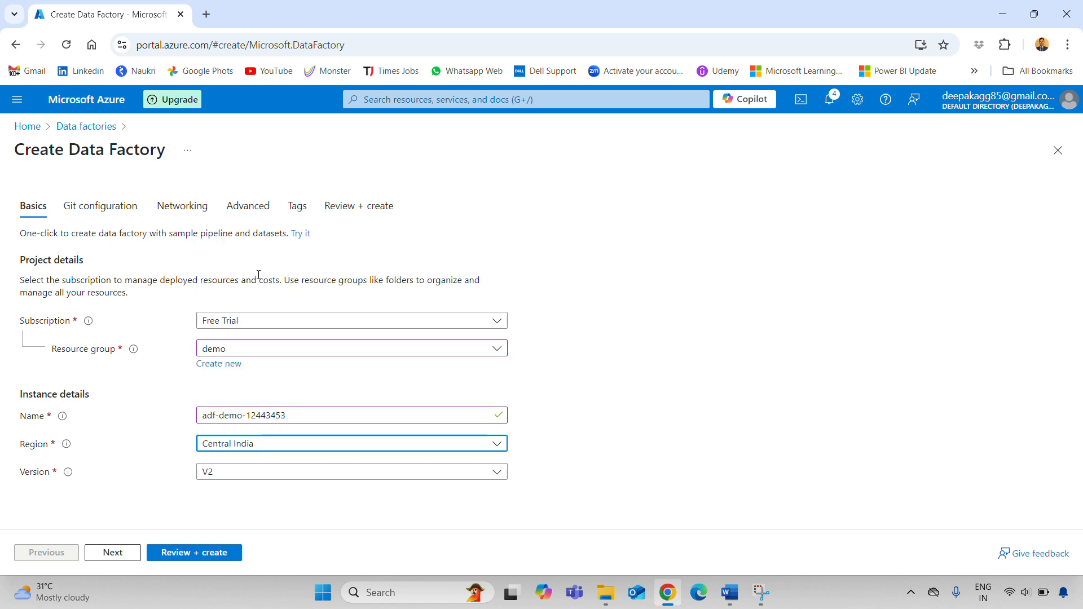
left_click(690, 490)
Step through Git configuration and Networking to the Review + create summary
left_click(104, 209)
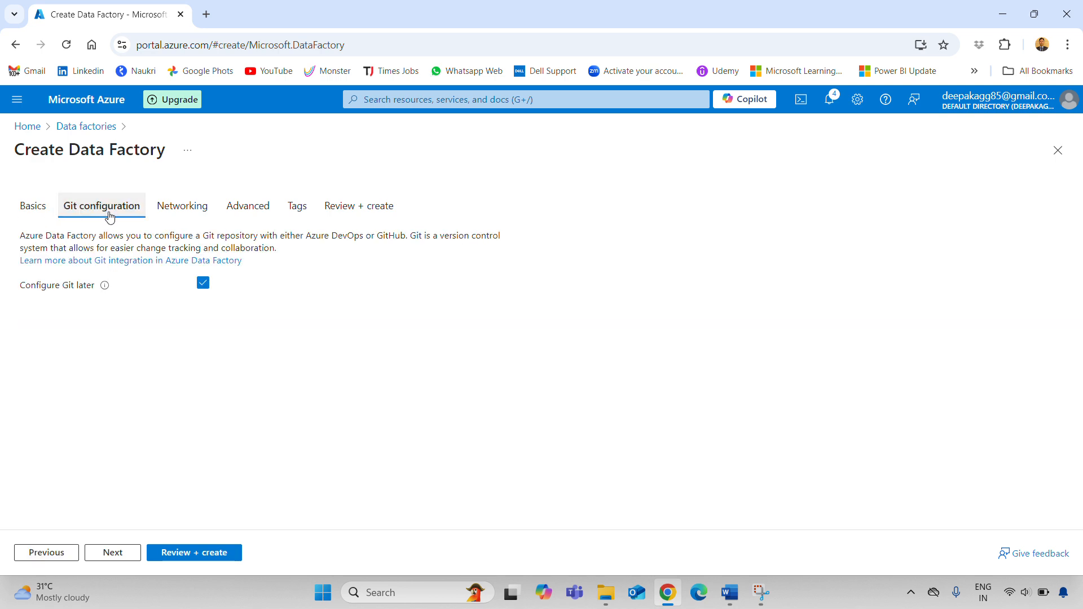
left_click(181, 214)
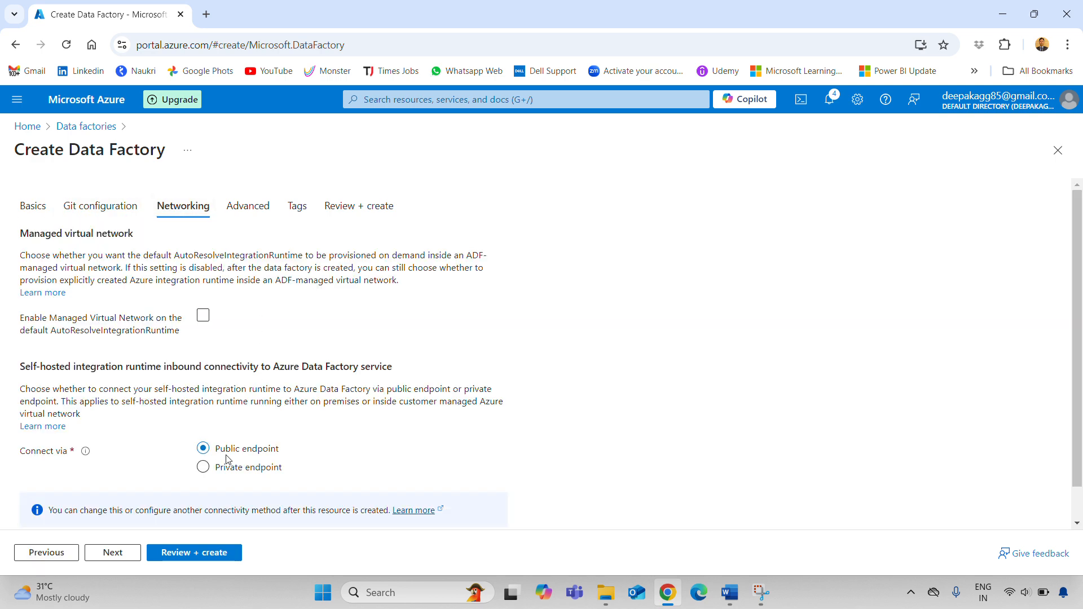
left_click(356, 206)
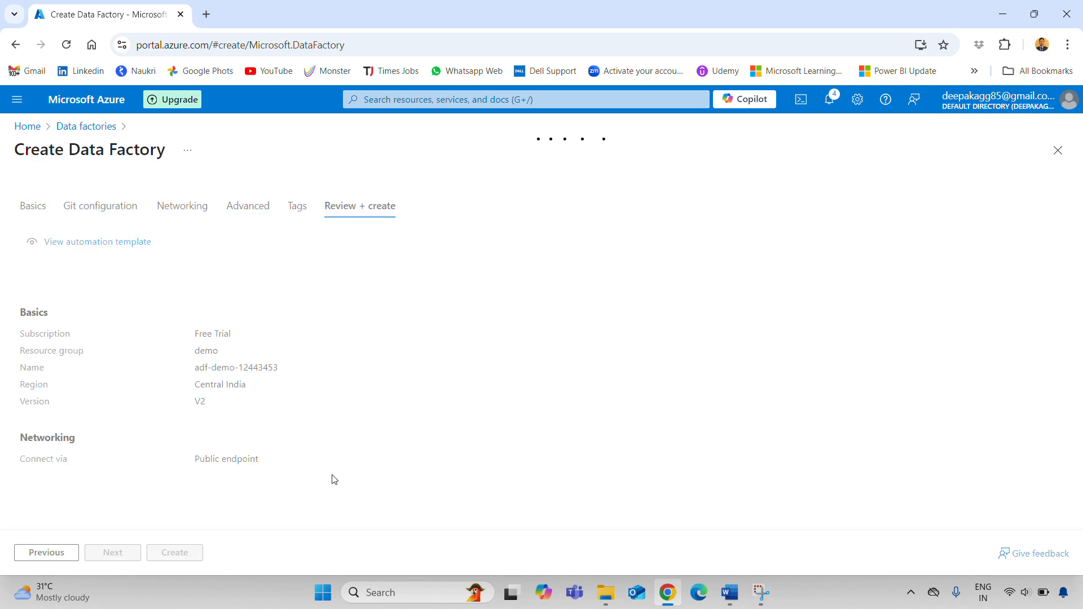
Deploy adf-demo-12443453, open it, launch Data Factory Studio, and return to the Word notes
left_click(174, 552)
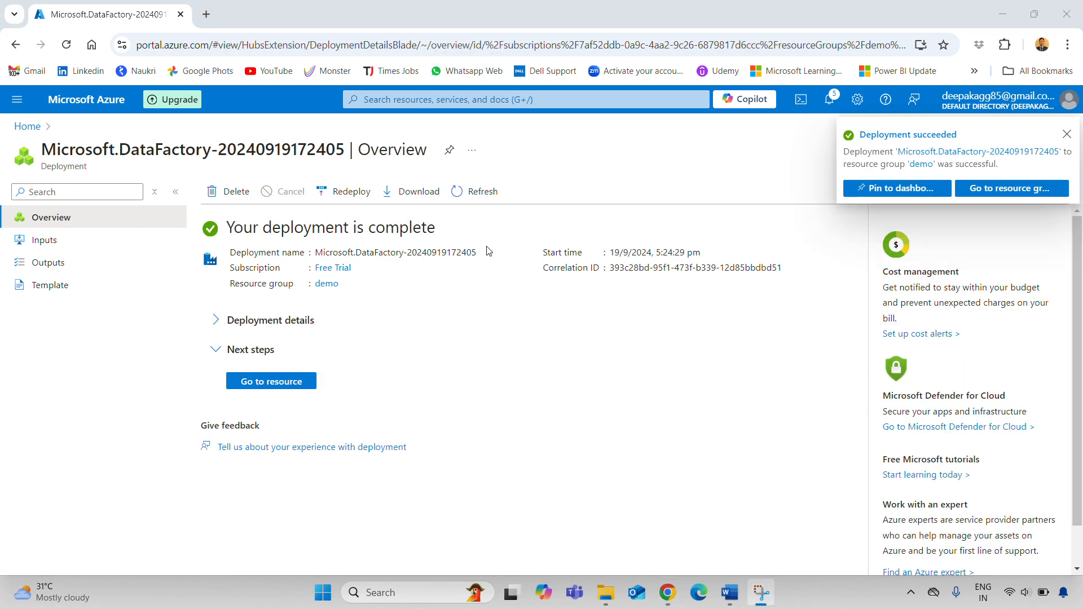
left_click(285, 384)
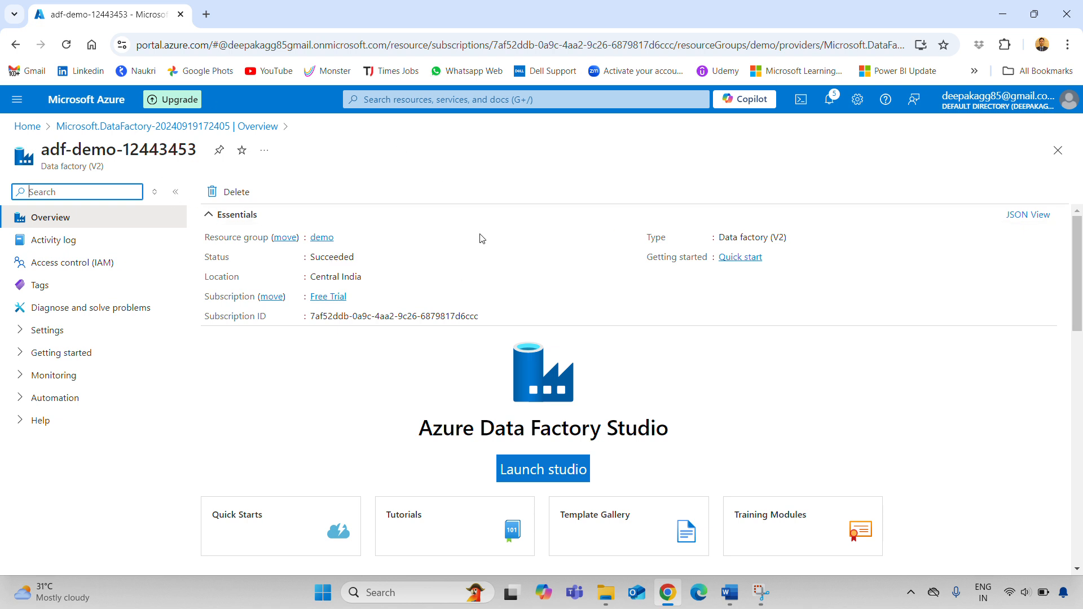
left_click(537, 474)
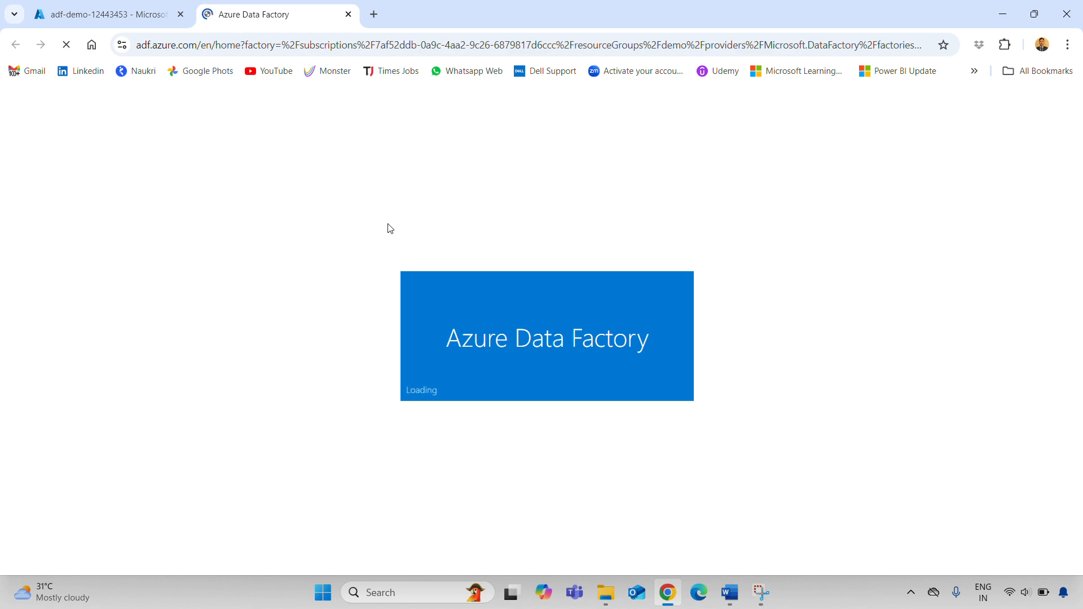
left_click(729, 592)
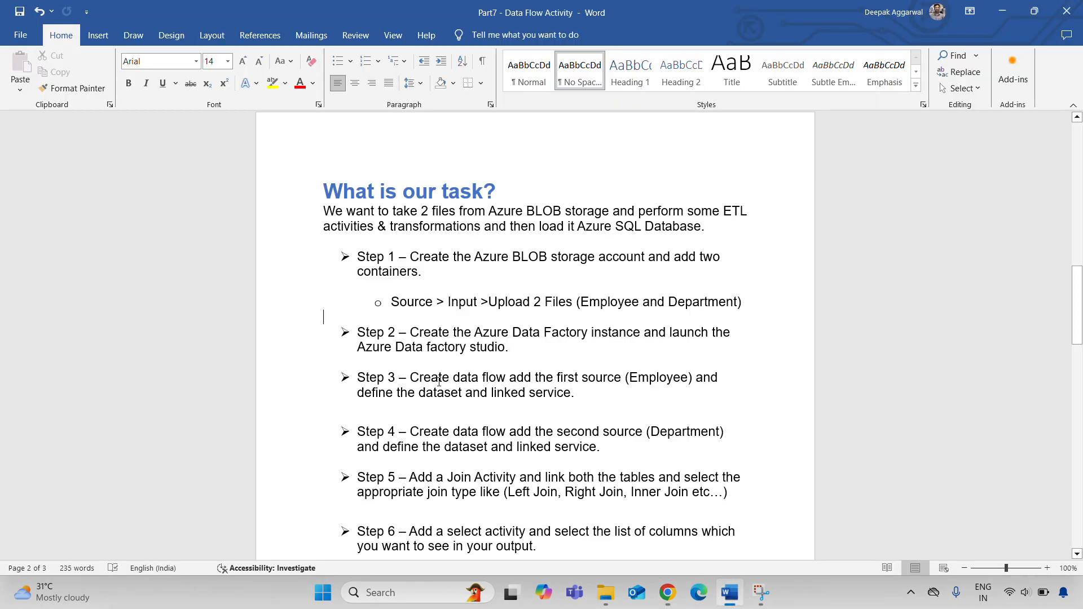
Review Steps 2 and 3 in the Word notes, then return to Data Factory Studio
left_click_drag(399, 333, 586, 334)
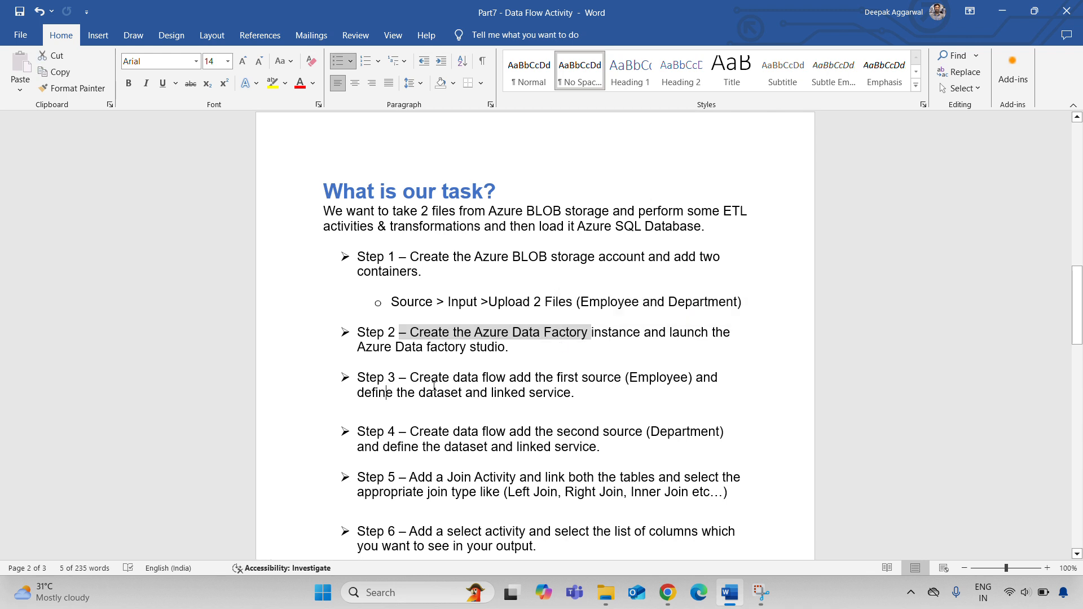
left_click_drag(359, 393, 528, 394)
left_click(509, 406)
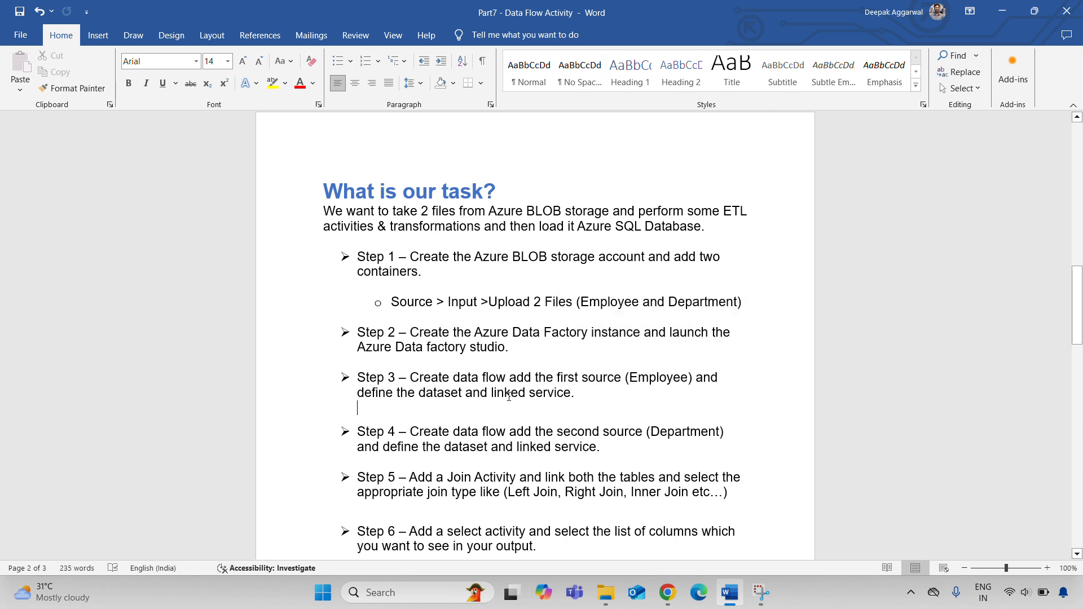
key("alt+Tab")
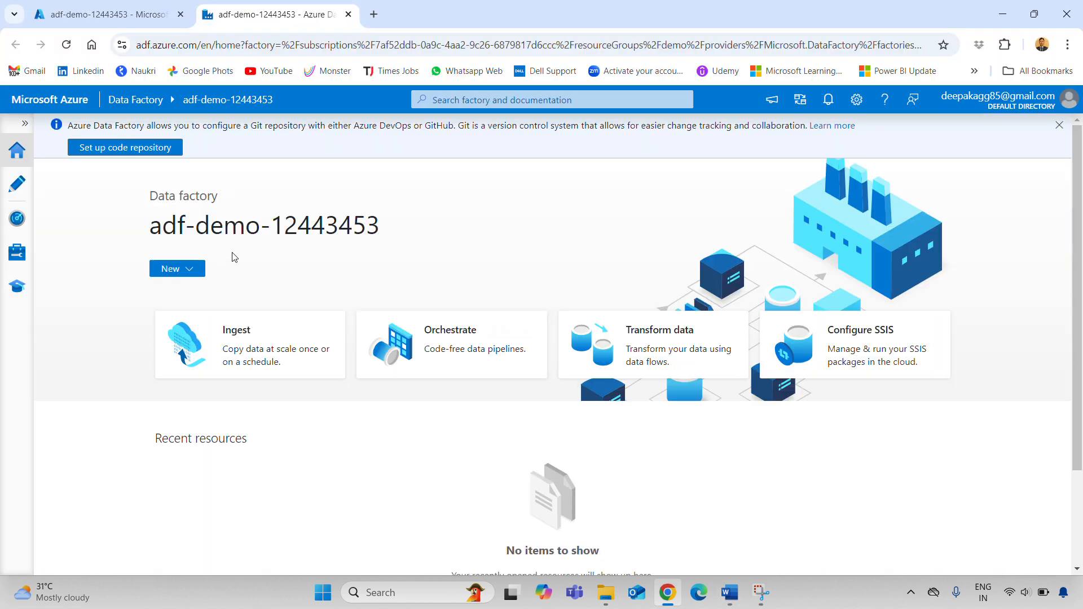
Create a new data flow, dataflow1, from the Data flows menu in the Author area
left_click(25, 124)
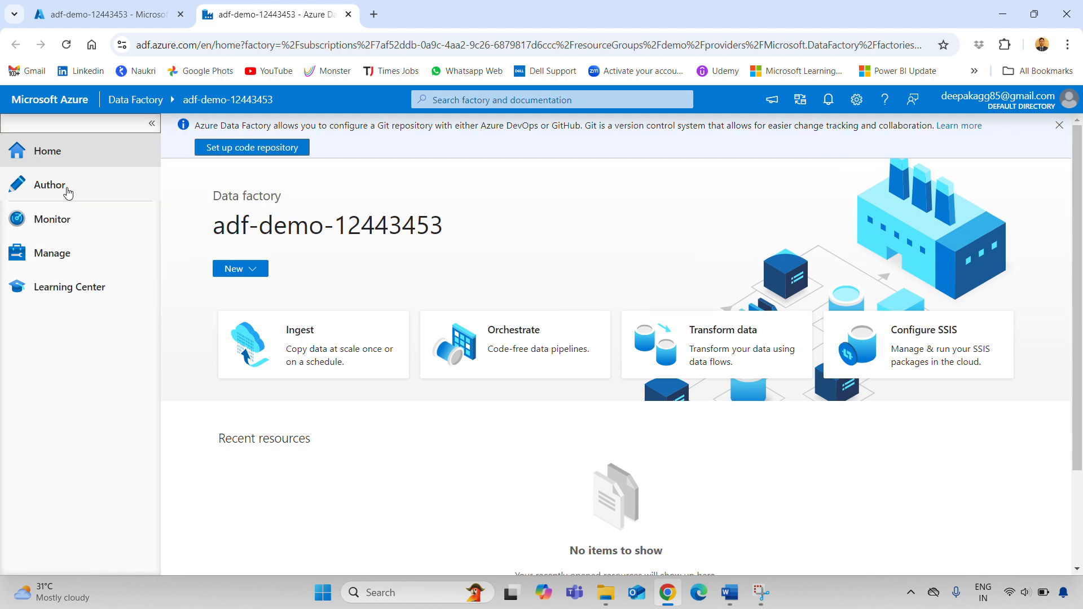
left_click(68, 191)
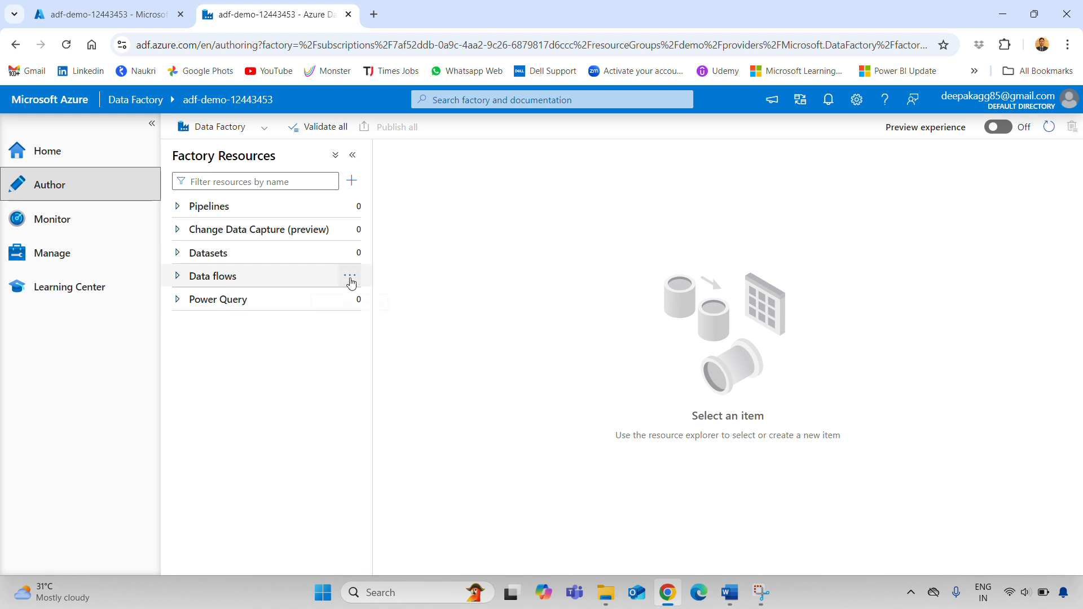
left_click(350, 277)
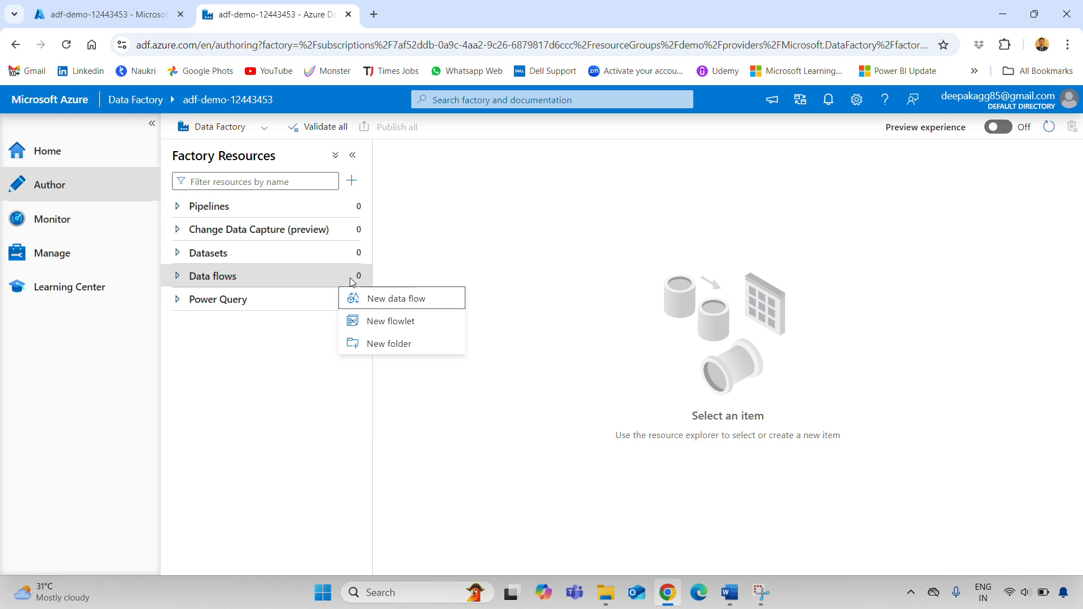
left_click(387, 300)
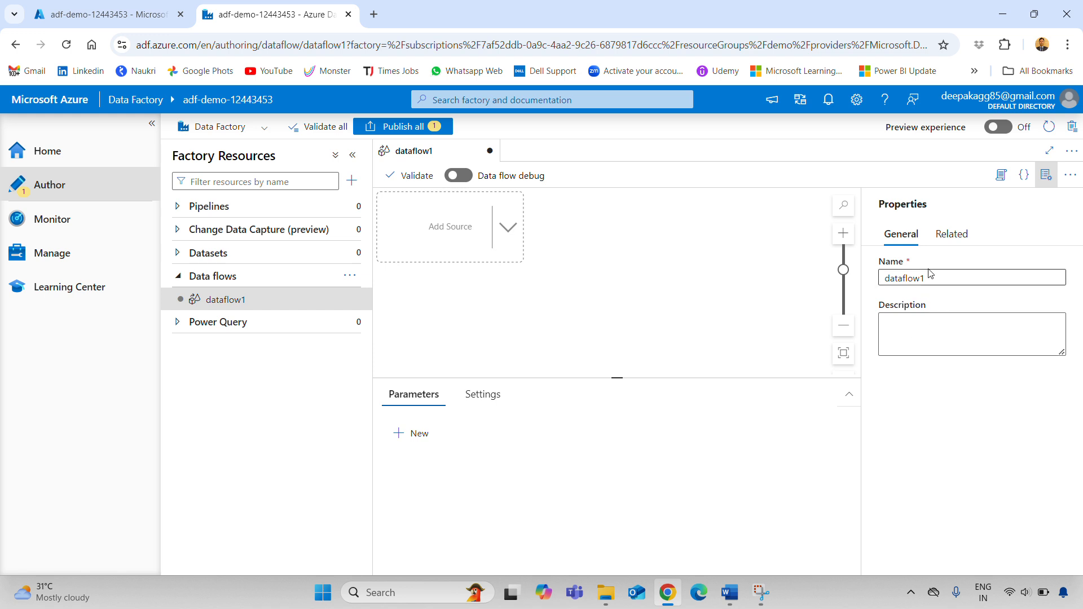
Rename the data flow from dataflow1 to DFJoinTable in its Properties Name field
left_click_drag(935, 278, 865, 275)
type("D")
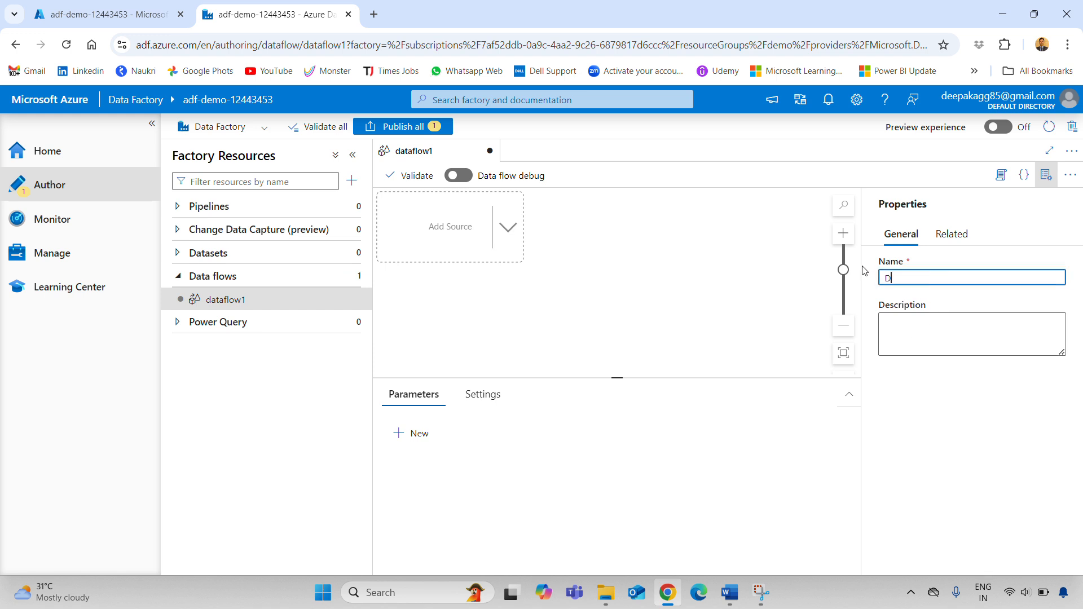
type("F-")
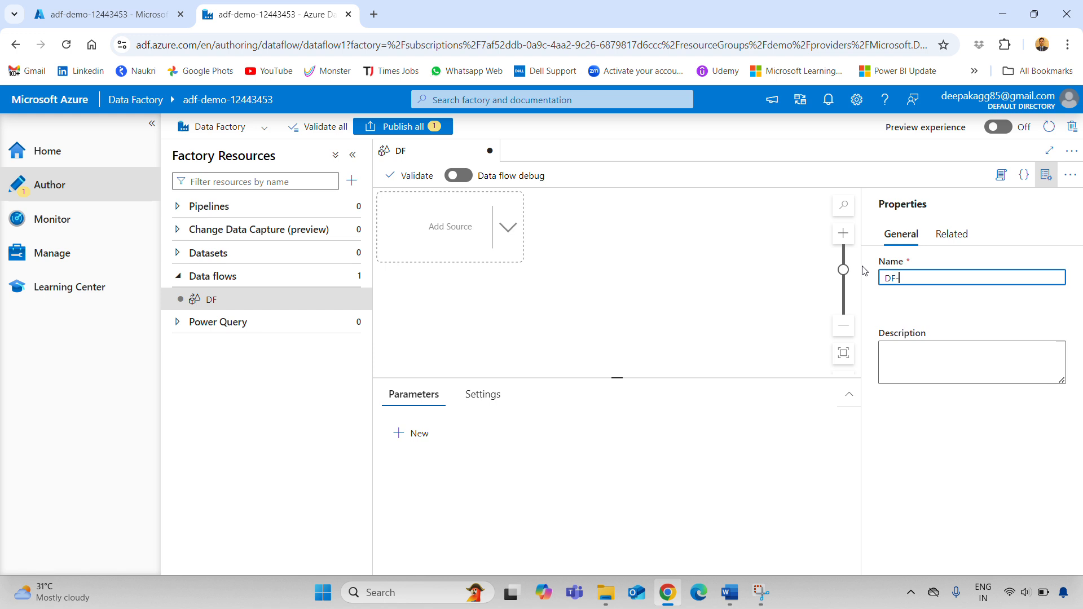
type("Join-table")
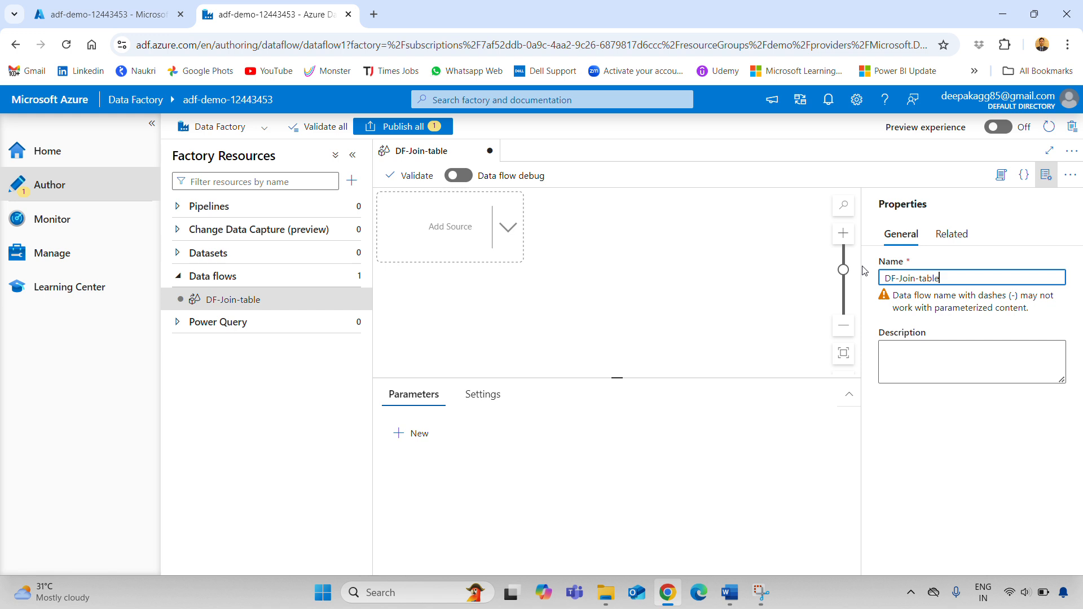
left_click(962, 306)
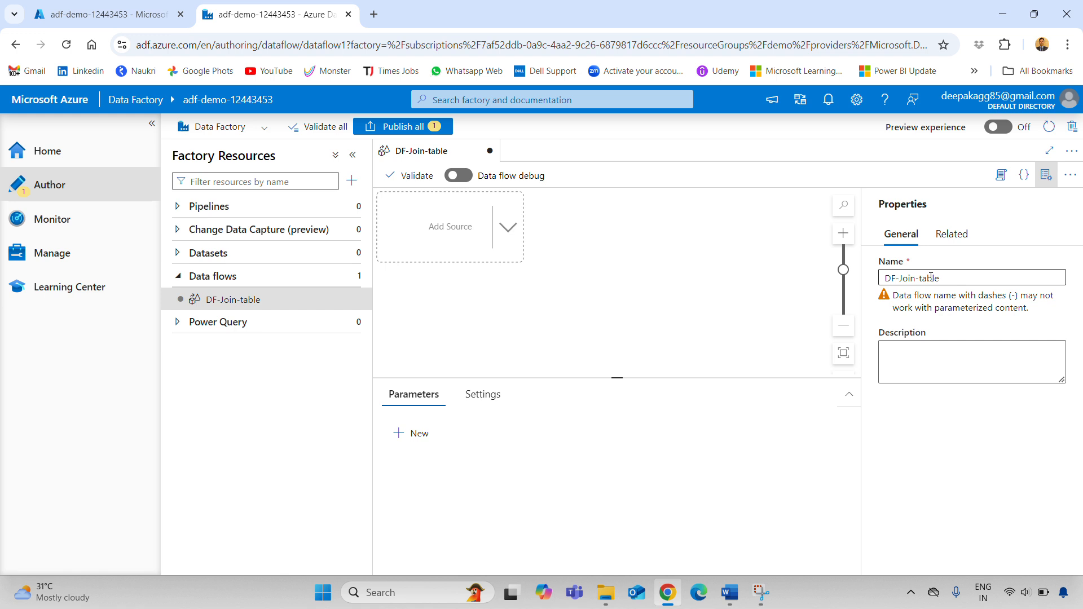
left_click(949, 277)
key("BackSpace")
key("BackSpace")
key("BackSpace")
key("BackSpace")
key("BackSpace")
key("BackSpace")
key("BackSpace")
key("BackSpace")
key("BackSpace")
key("BackSpace")
key("BackSpace")
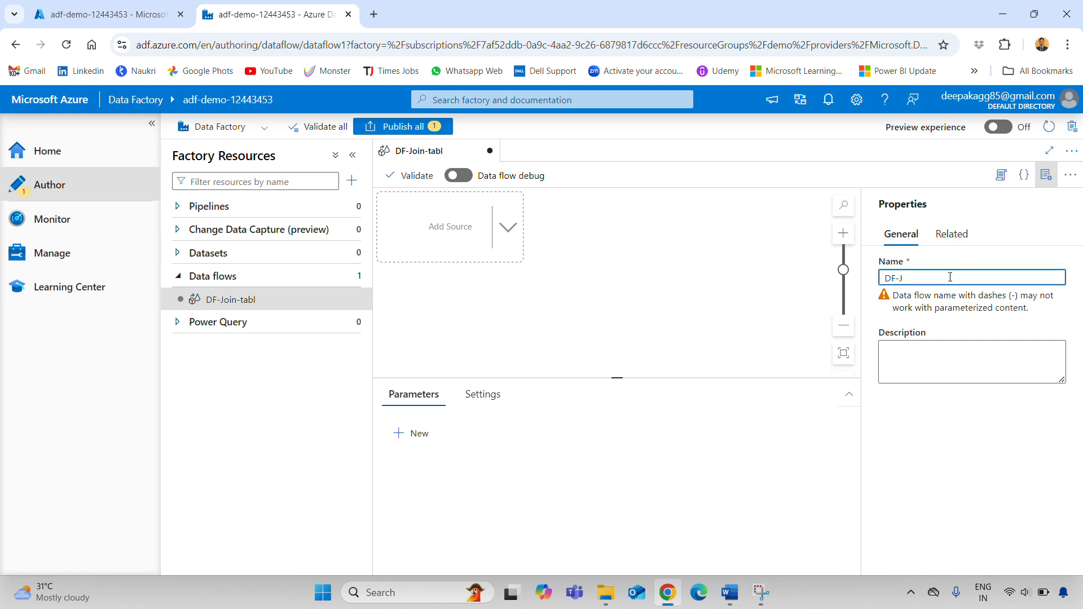
type("Join")
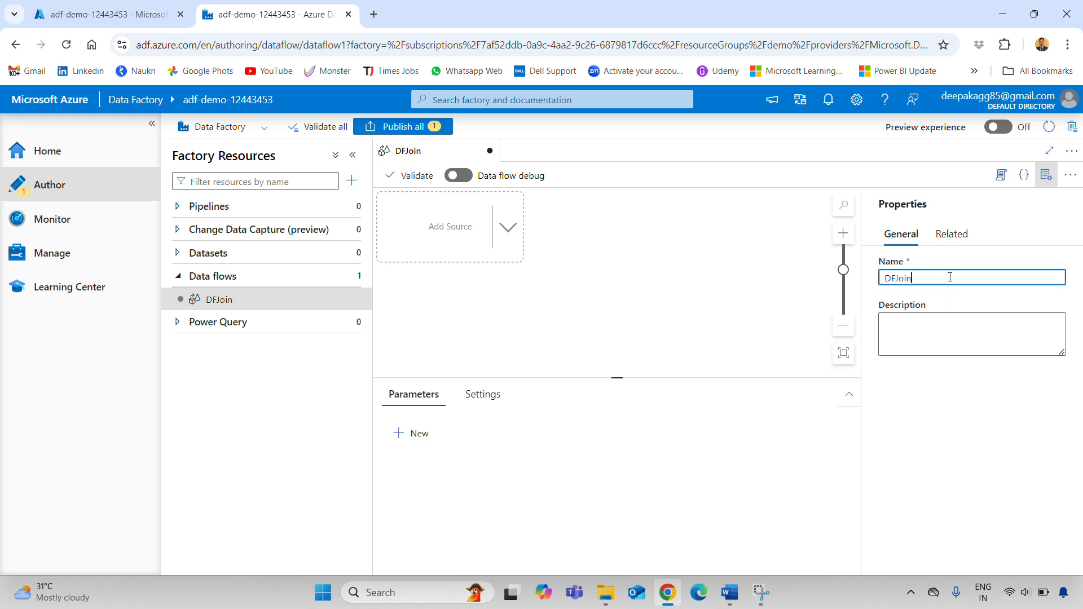
type("Table")
left_click(954, 306)
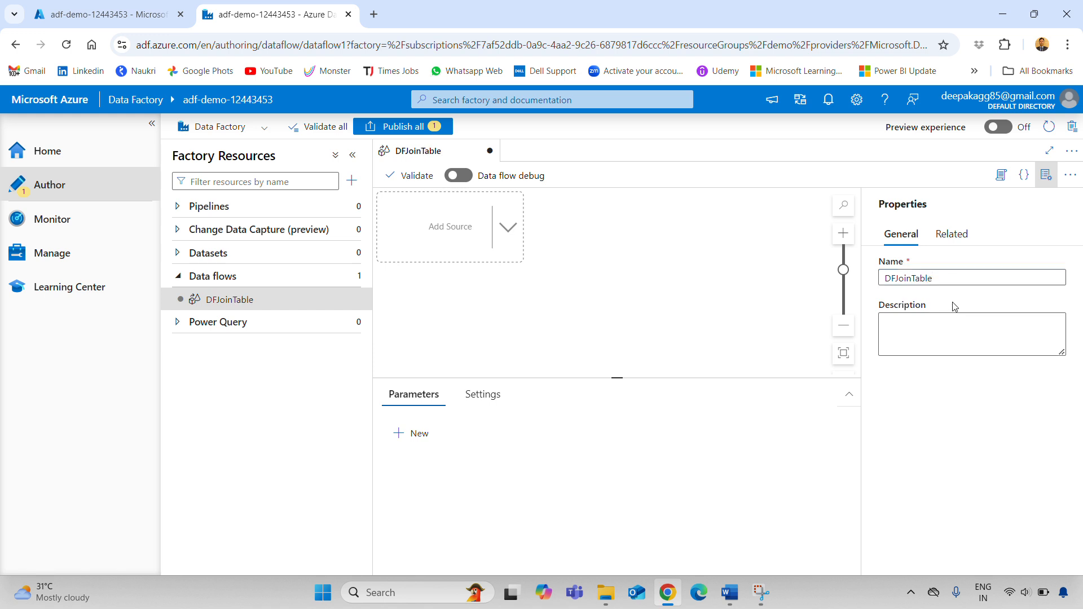
Close the Properties panel so the empty canvas uses the full width
left_click(1046, 176)
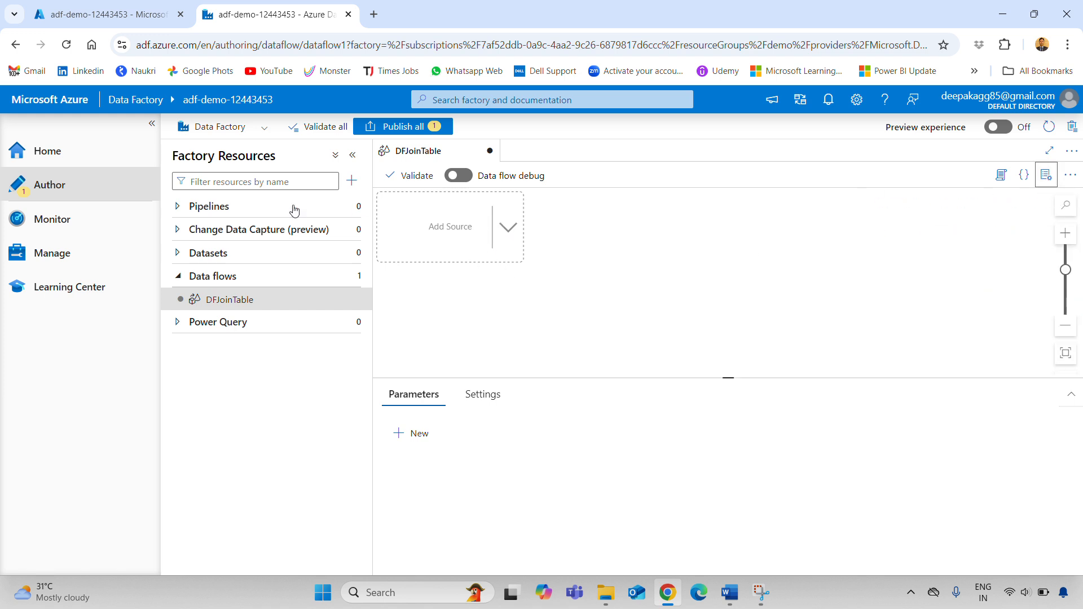
left_click(510, 236)
left_click(510, 235)
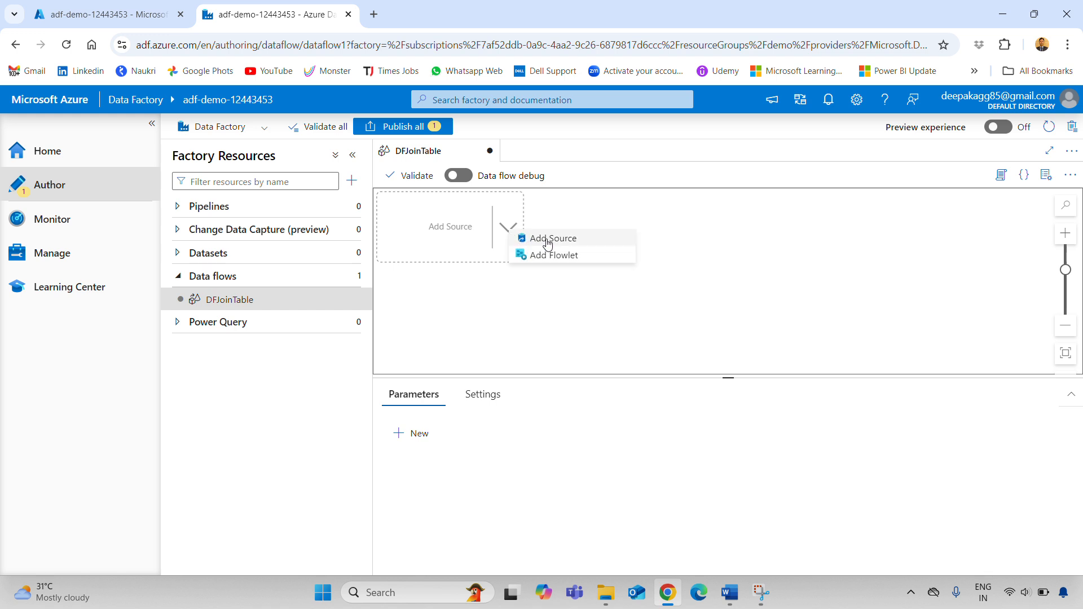
Add a source with output stream name Employee and start a new dataset for it
left_click(548, 240)
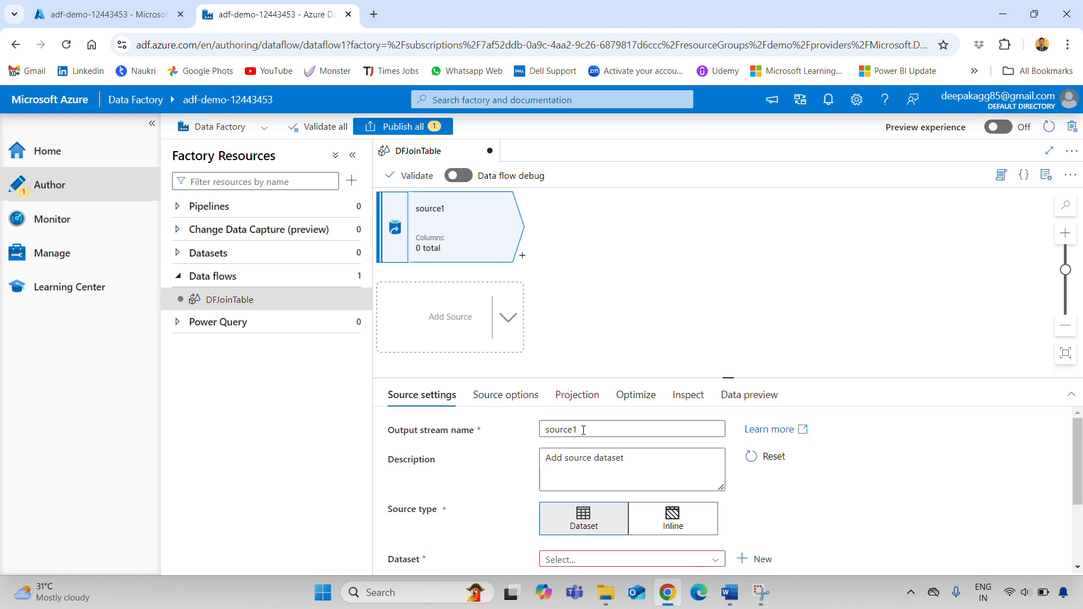
left_click_drag(727, 378, 727, 362)
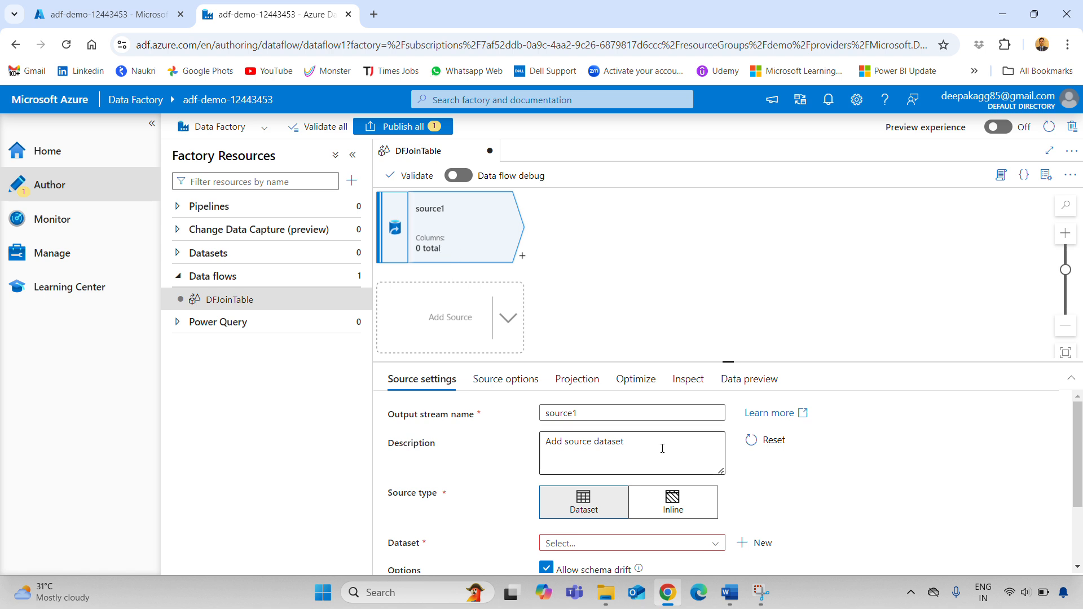
left_click_drag(581, 412, 488, 408)
type("Employee")
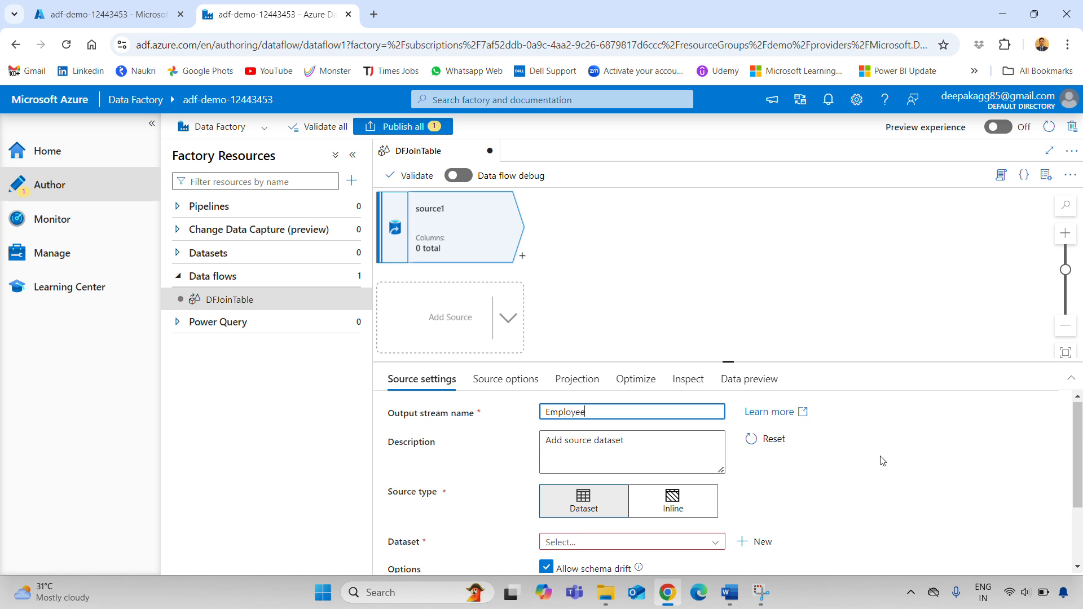
scroll(880, 459, "down", 1)
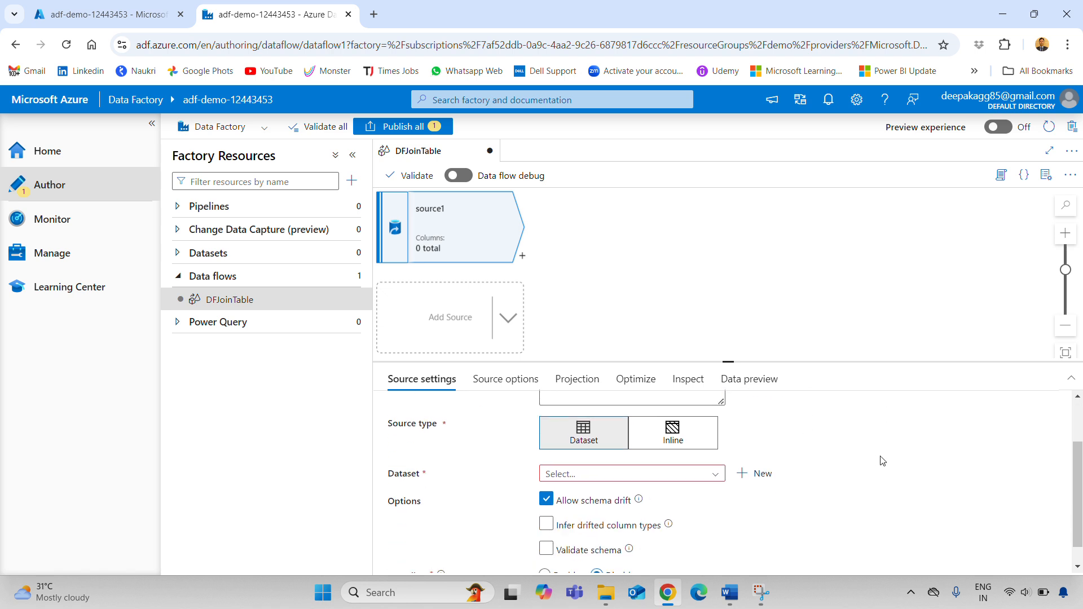
scroll(881, 459, "up", 1)
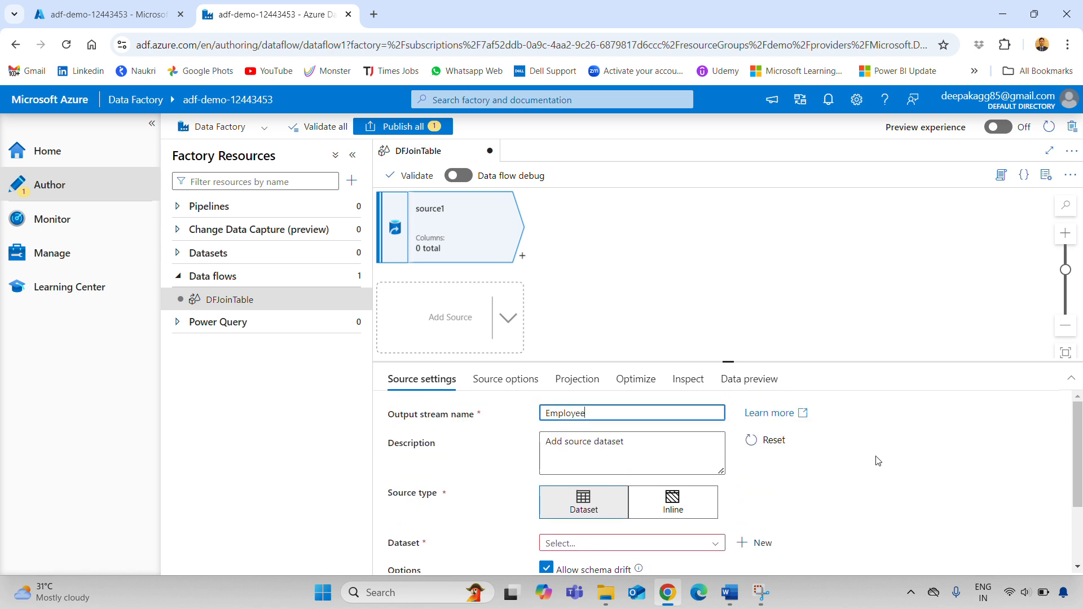
left_click(761, 544)
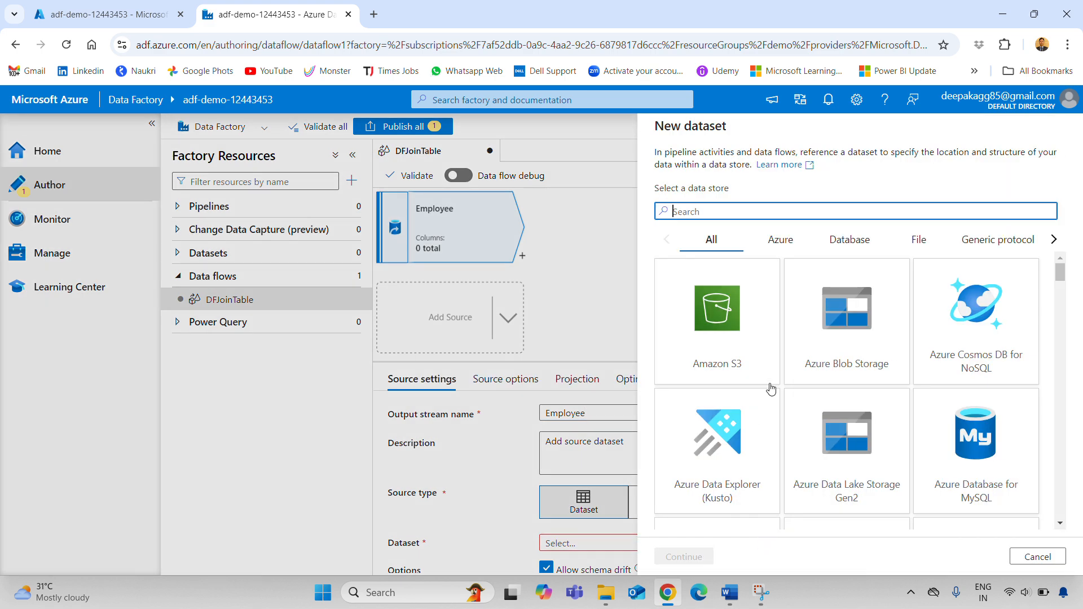
Define an Excel dataset on Azure Blob Storage named Employee
left_click(789, 246)
left_click(718, 345)
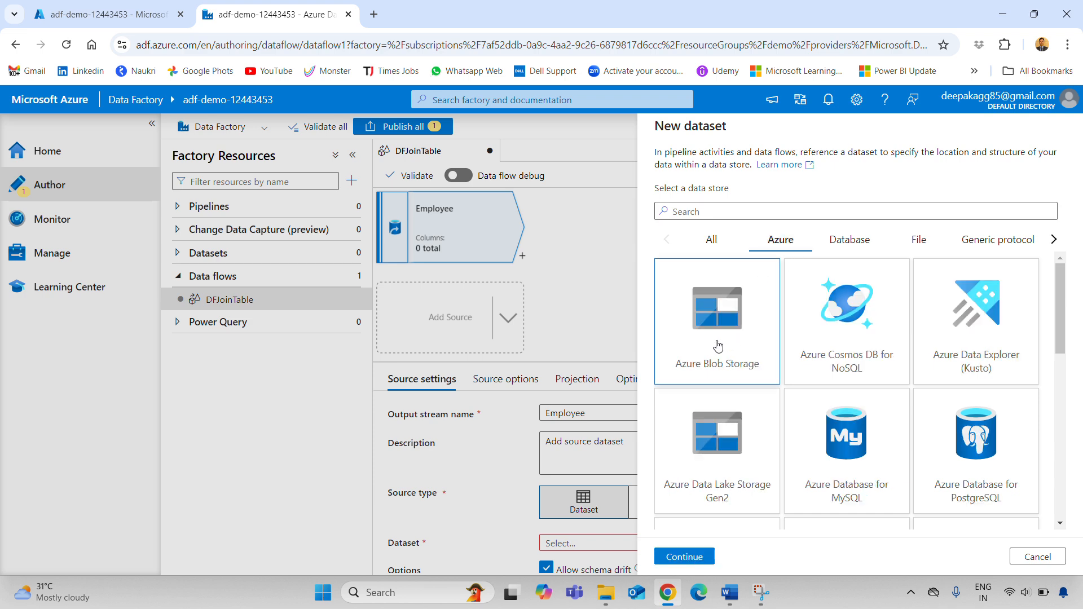
left_click(685, 557)
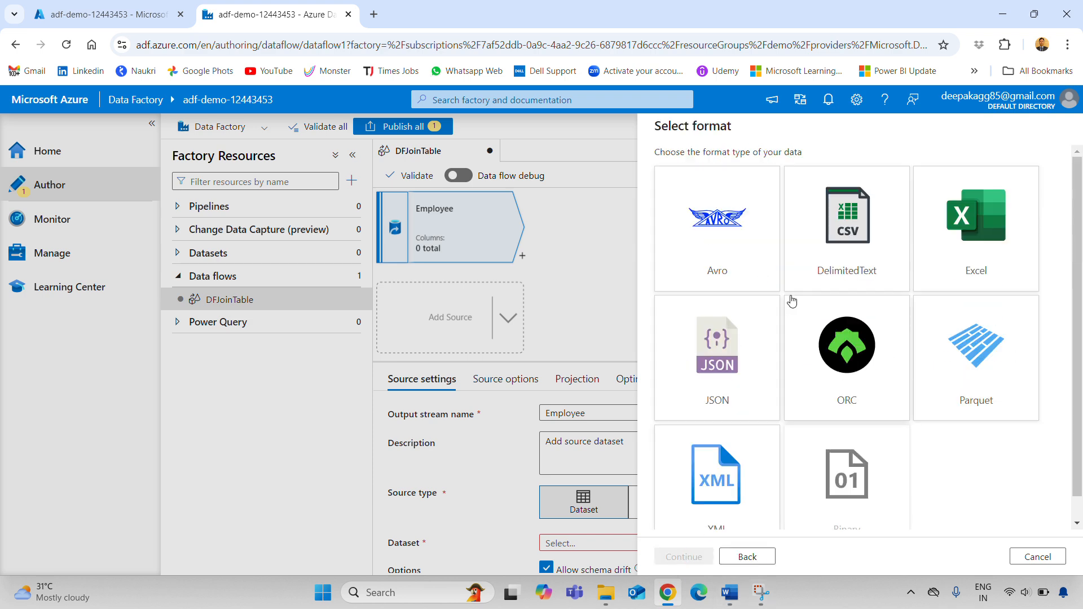
left_click(986, 228)
left_click(674, 558)
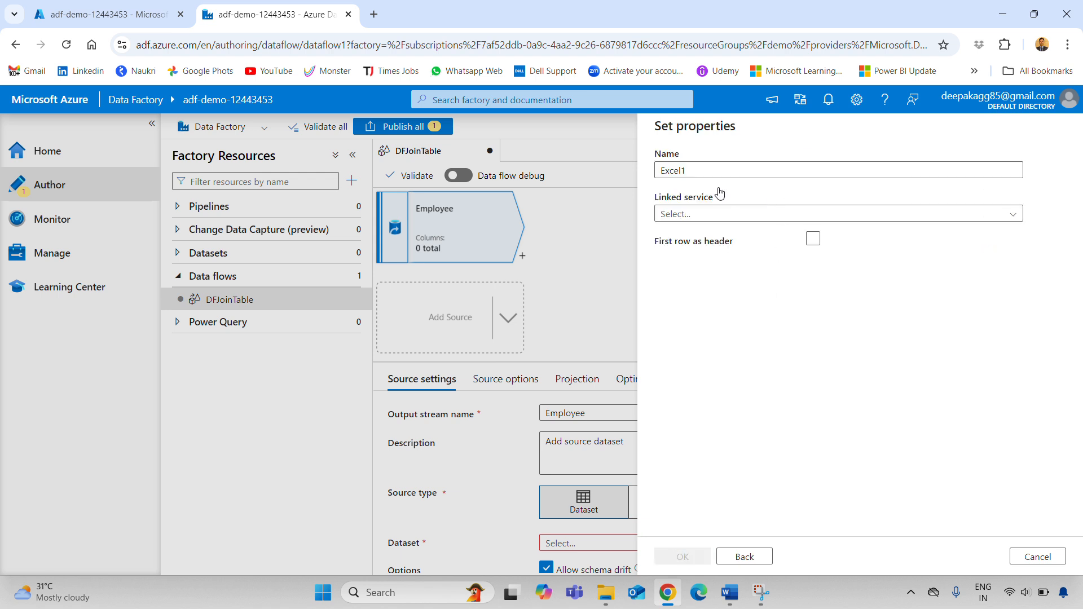
left_click(694, 171)
key("ctrl+a")
type("E")
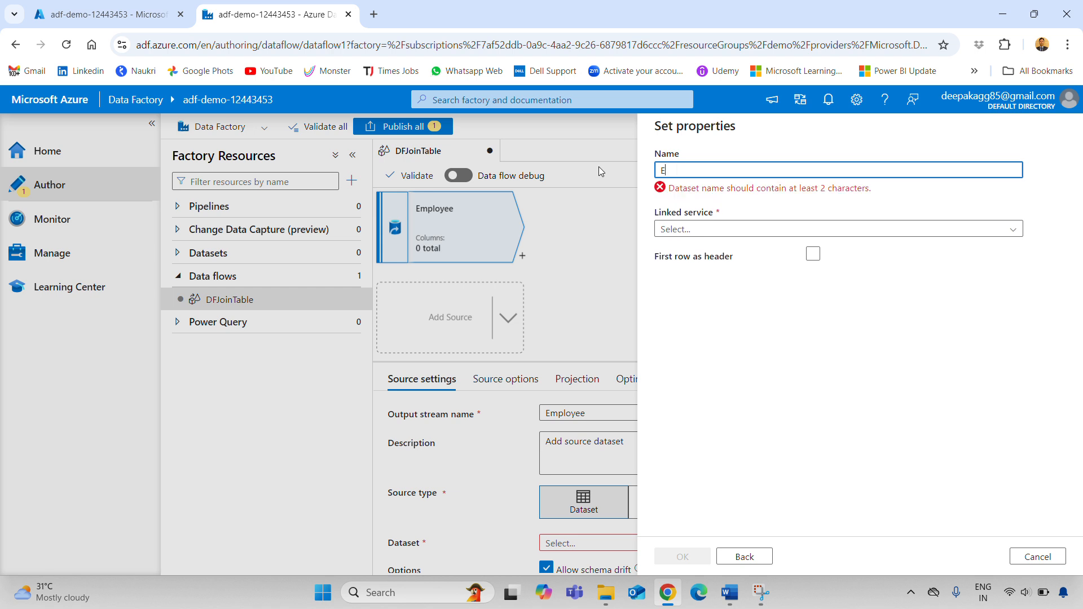
type("mployee")
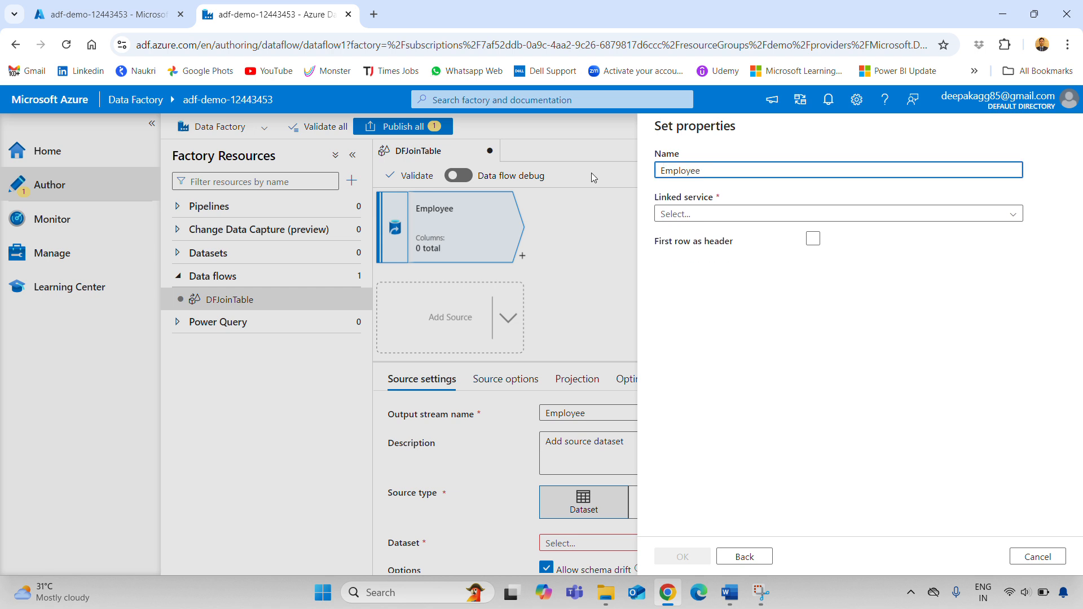
Start a new linked service for the dataset and name it AzureBlobStorage
left_click(714, 214)
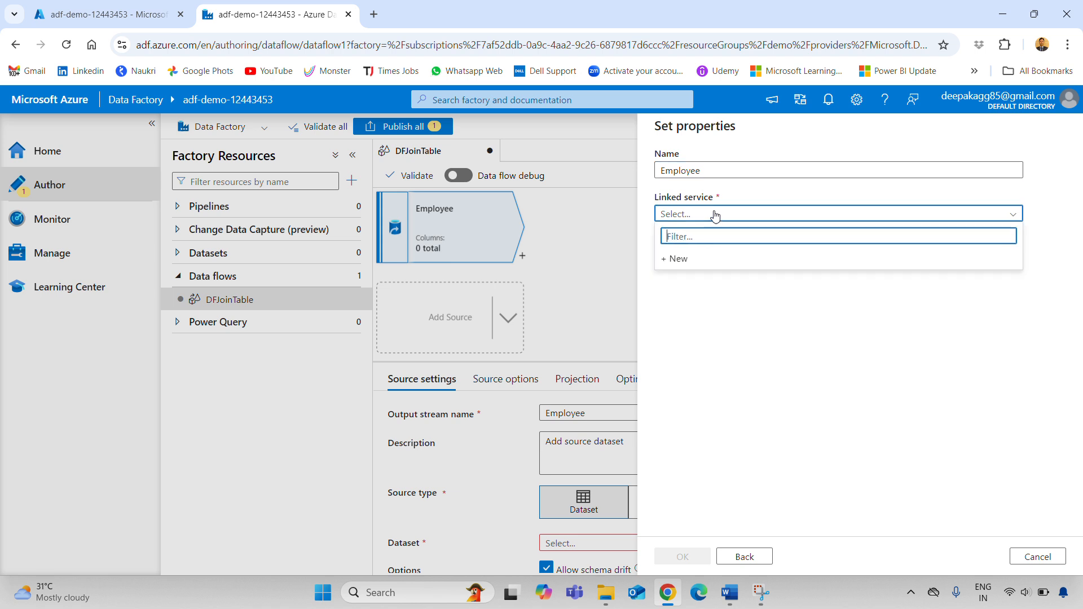
left_click(696, 260)
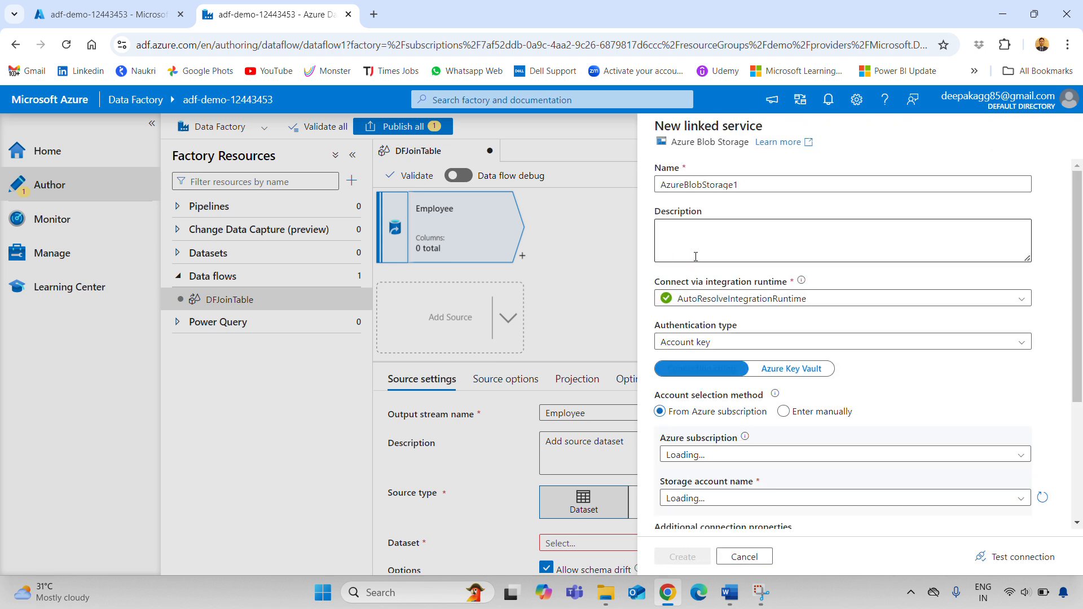
left_click(765, 181)
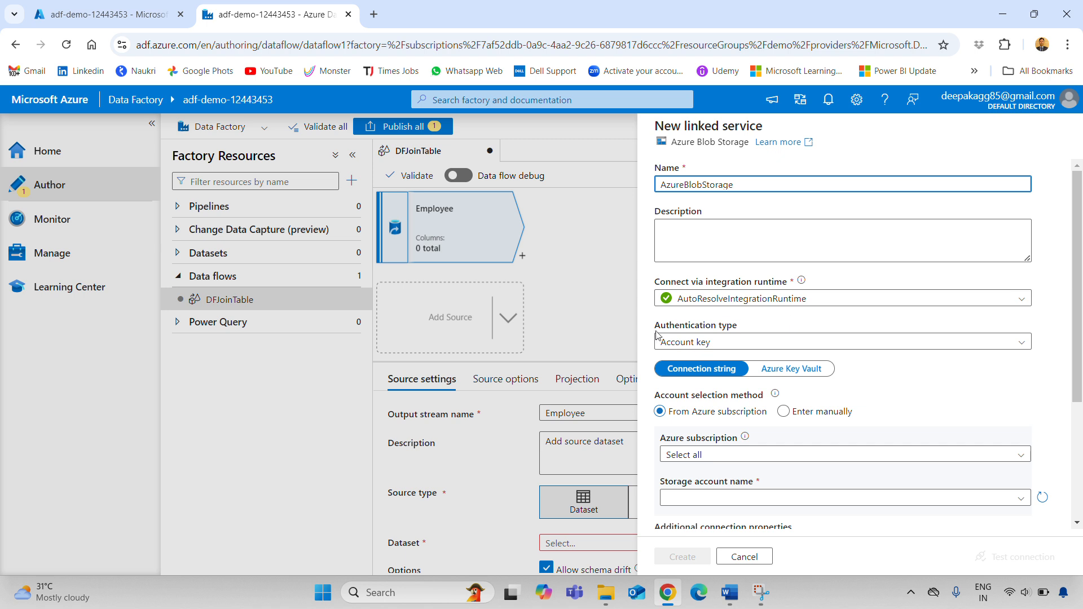
Point AzureBlobStorage at the Free Trial subscription's demostorage12324 account, test the connection, and create it
left_click(744, 462)
left_click(746, 490)
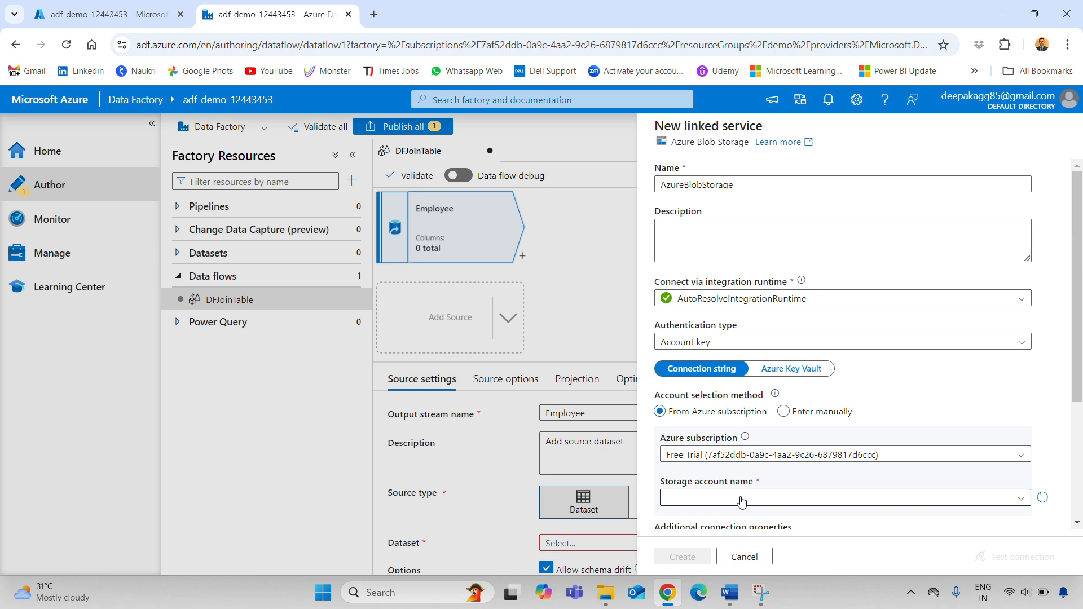
left_click(742, 499)
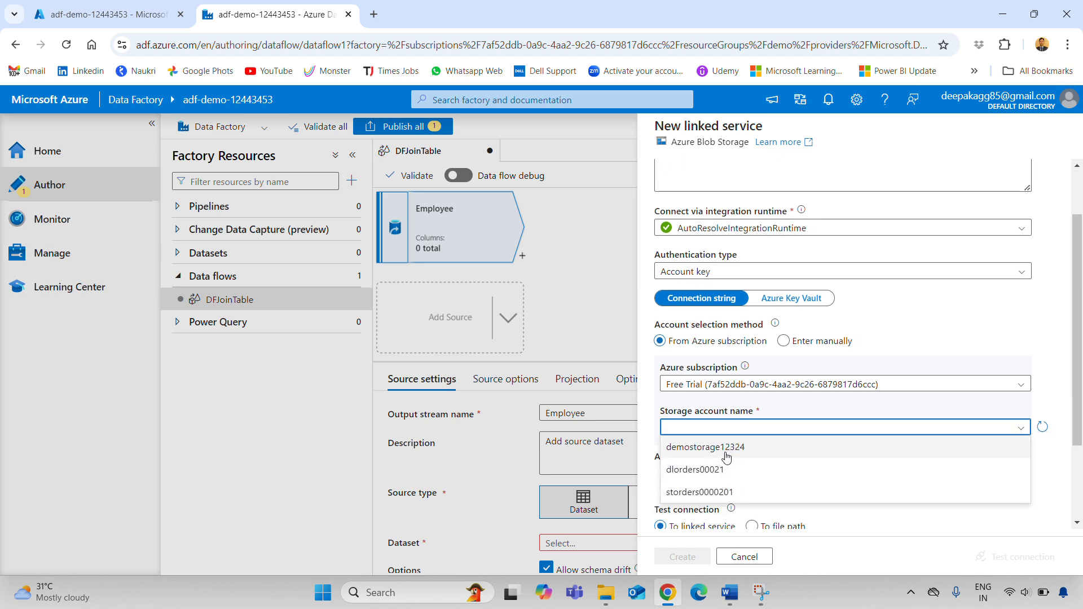
left_click(727, 453)
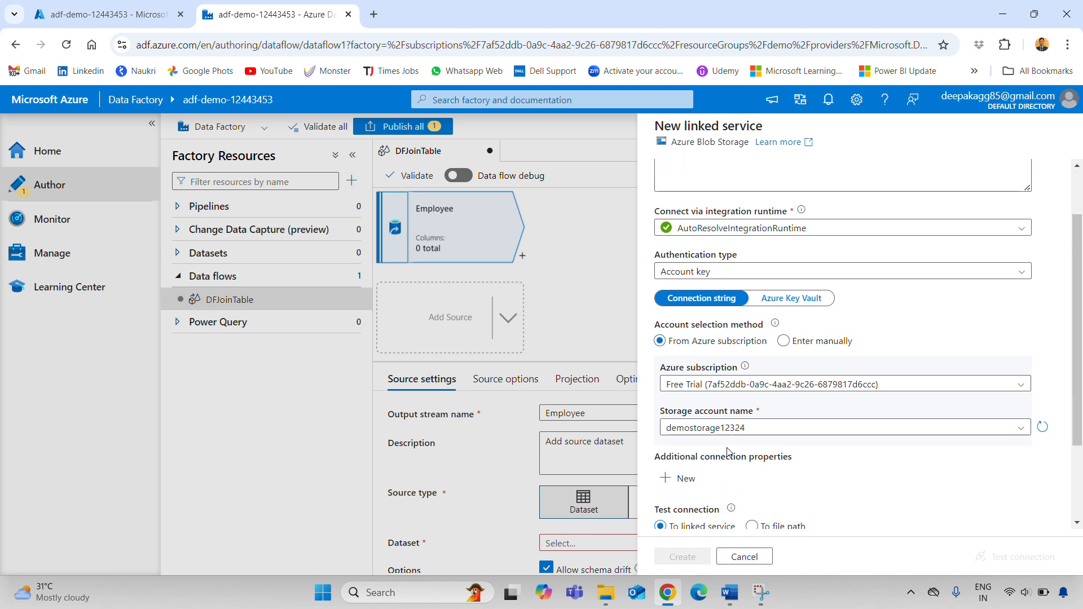
scroll(734, 479, "down", 2)
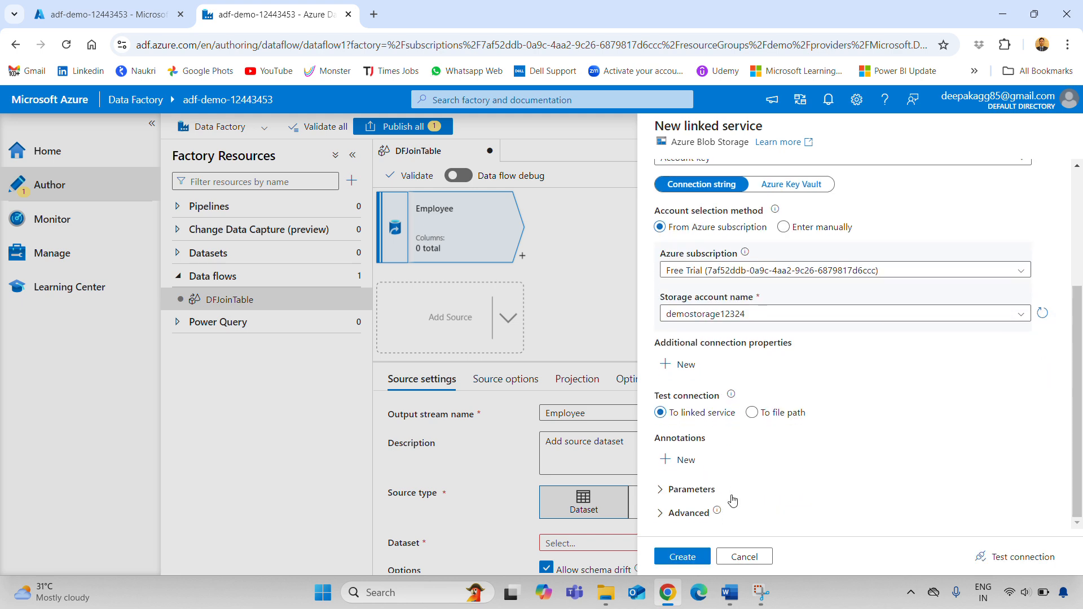
left_click(1010, 557)
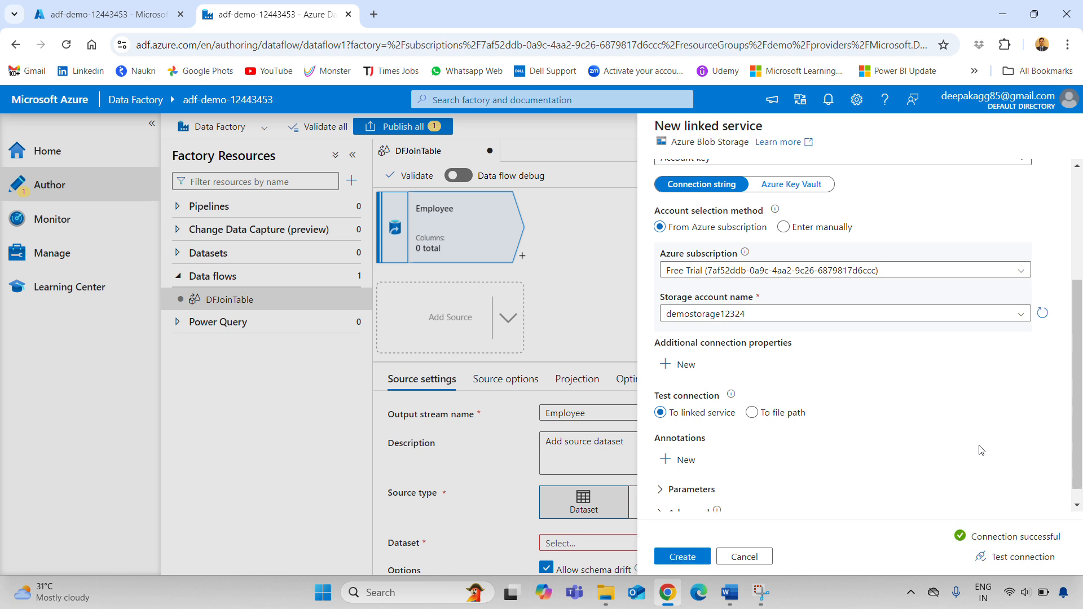
left_click(686, 556)
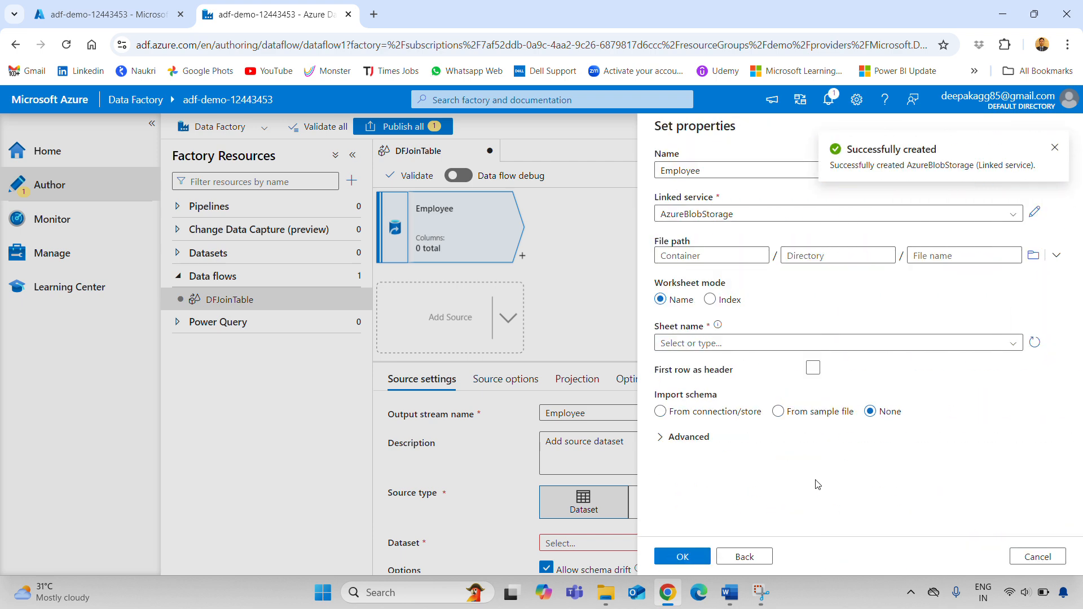
Set the Employee dataset to source/Employee.xls, sheet Employee, with the first row as header
left_click(1054, 147)
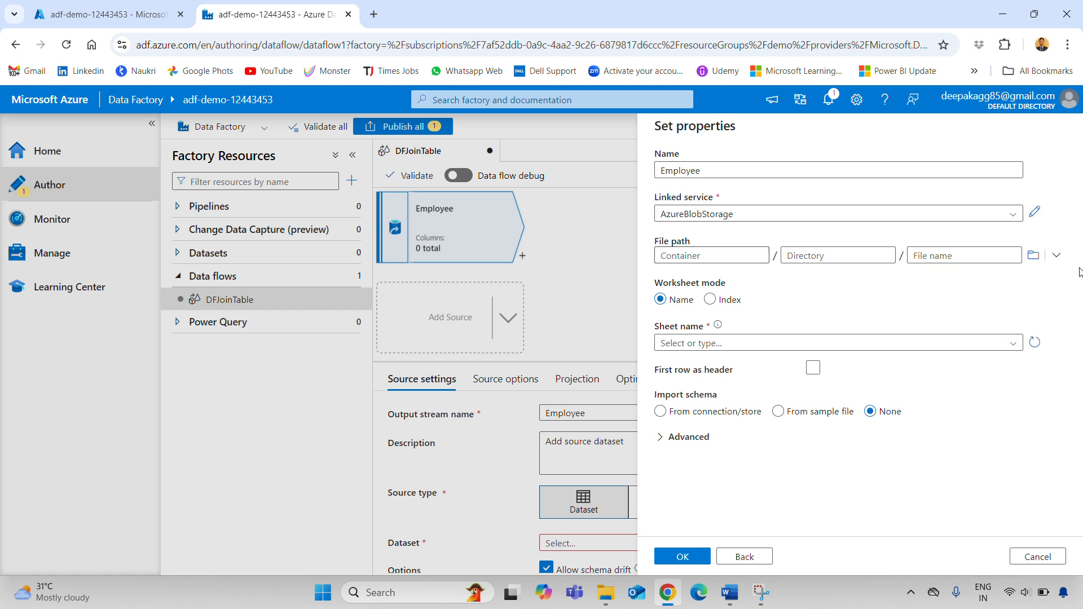
left_click(1057, 255)
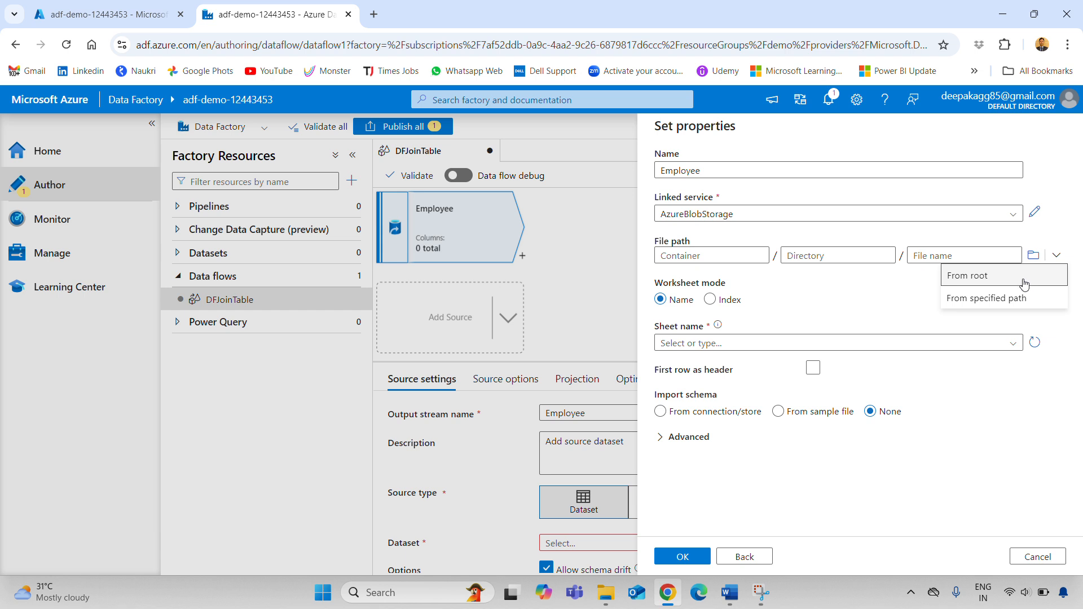
left_click(1029, 278)
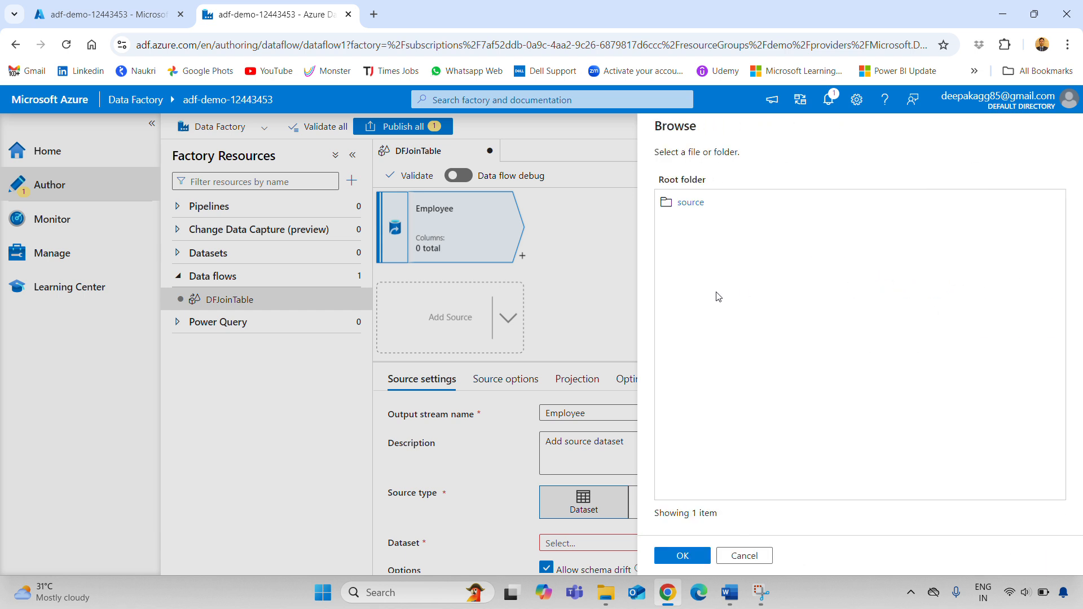
left_click(690, 203)
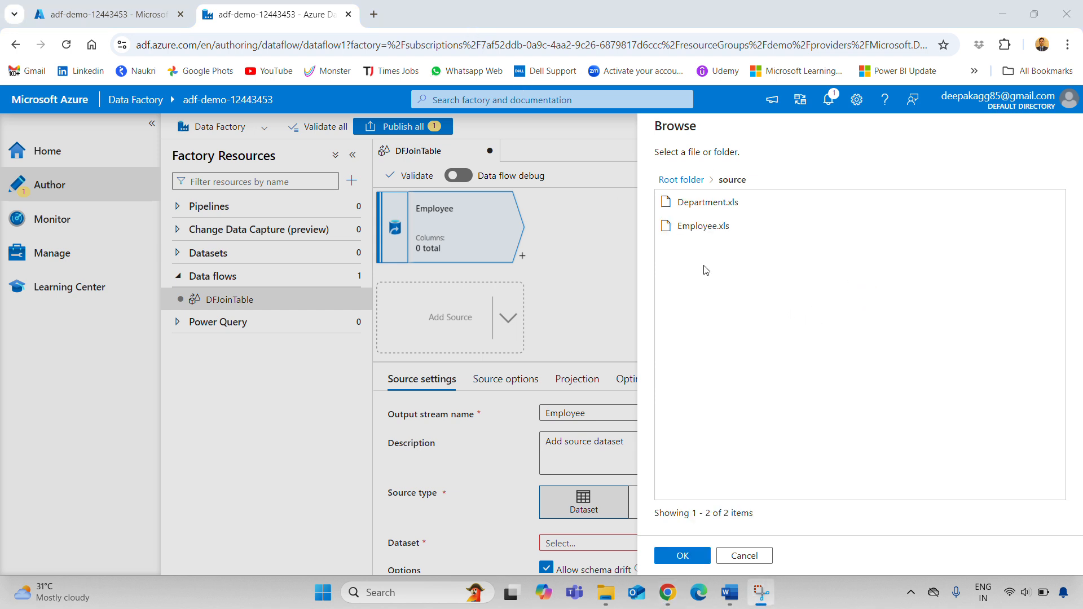
left_click(699, 225)
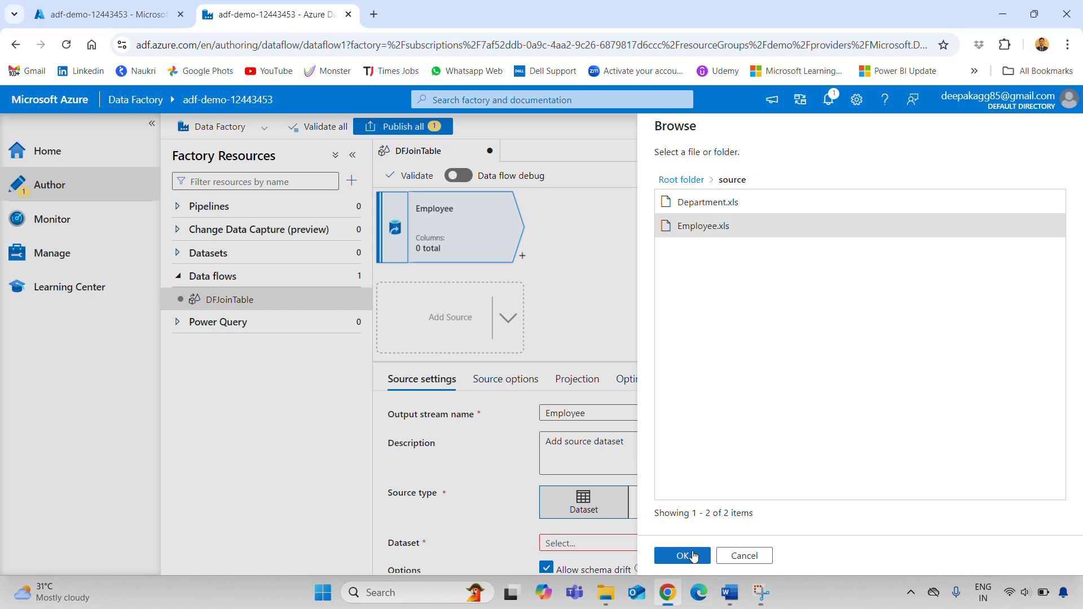
left_click(694, 556)
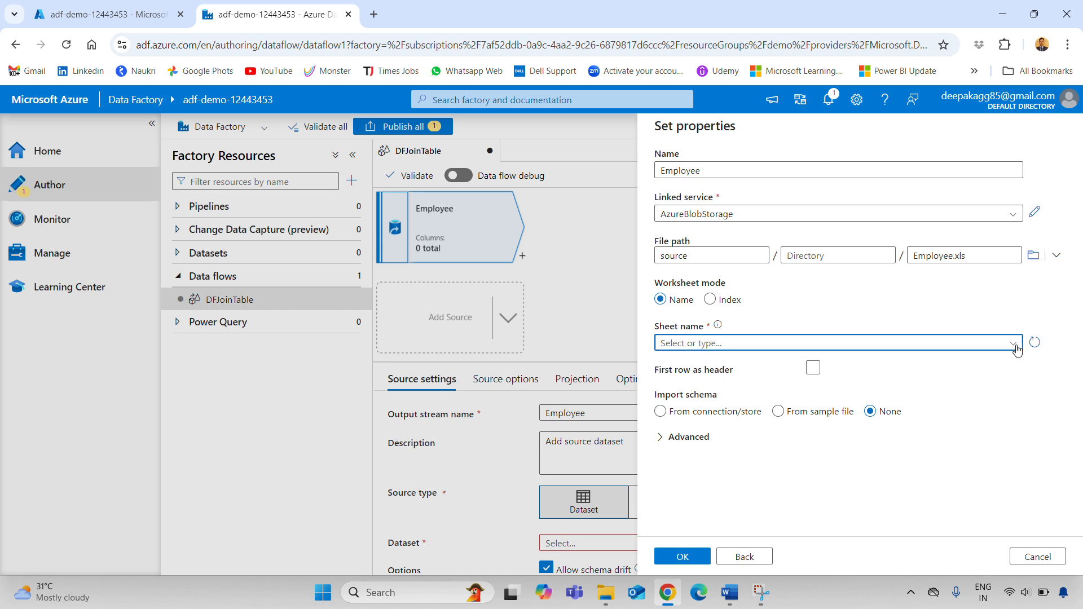
left_click(1015, 345)
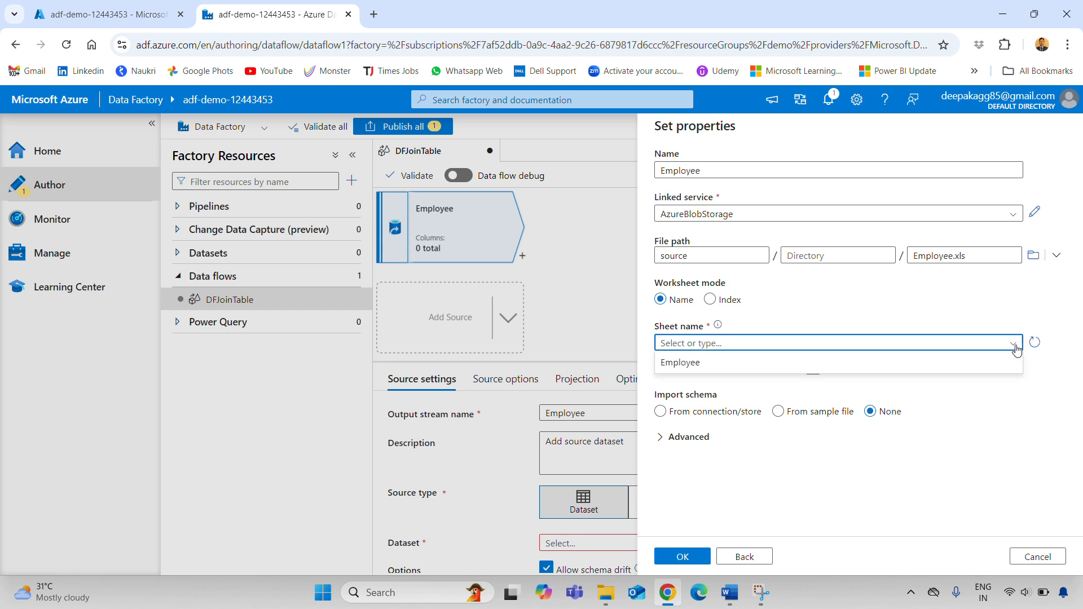
left_click(838, 371)
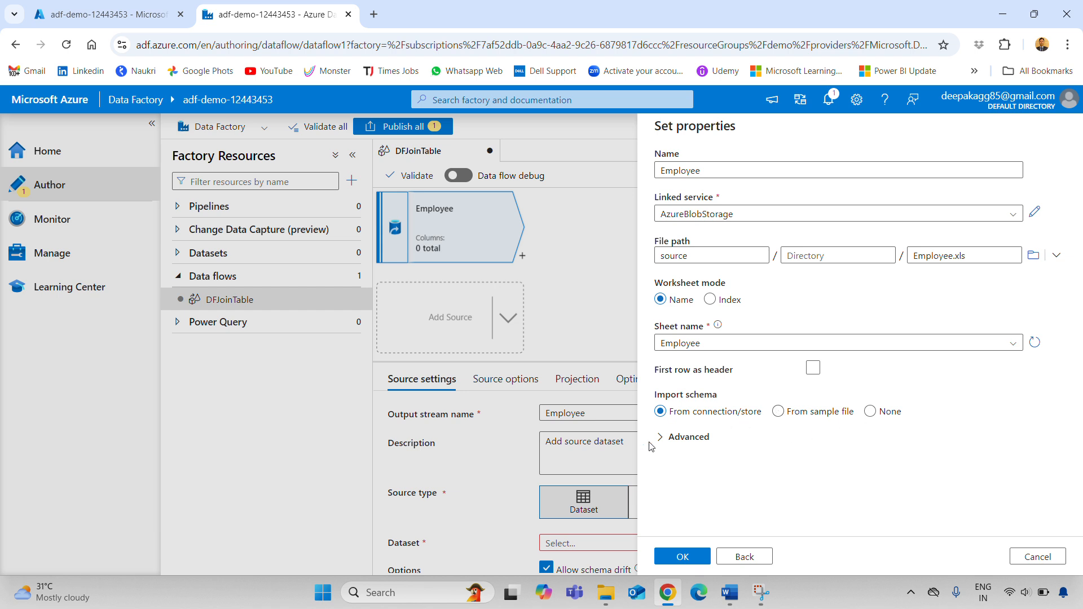
left_click(813, 368)
Save the Employee dataset and bring up the source's column Projection
left_click(684, 559)
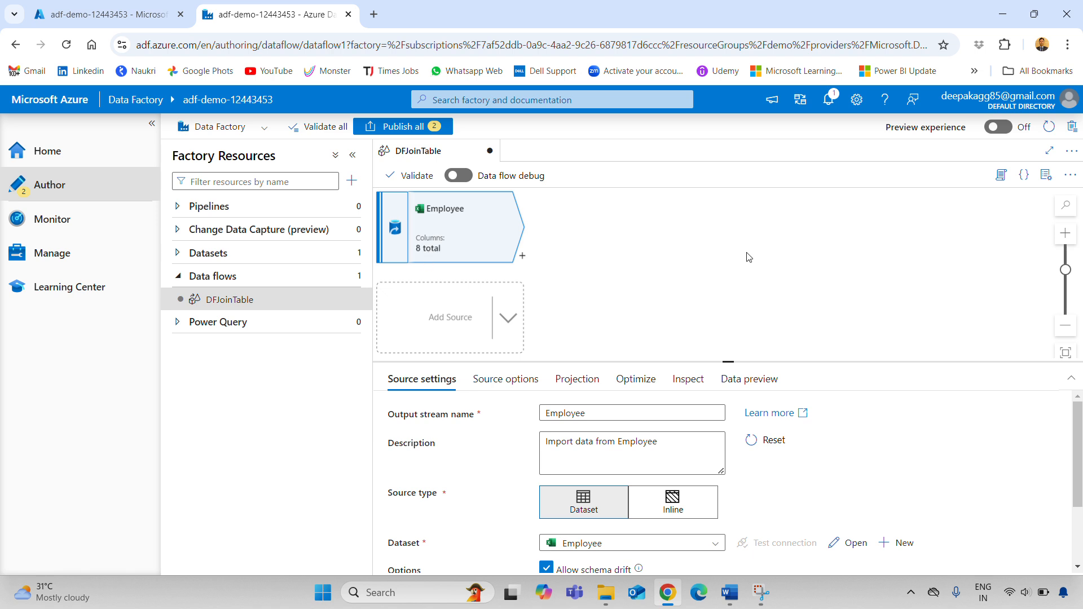
scroll(750, 257, "down", 1)
scroll(881, 417, "down", 2)
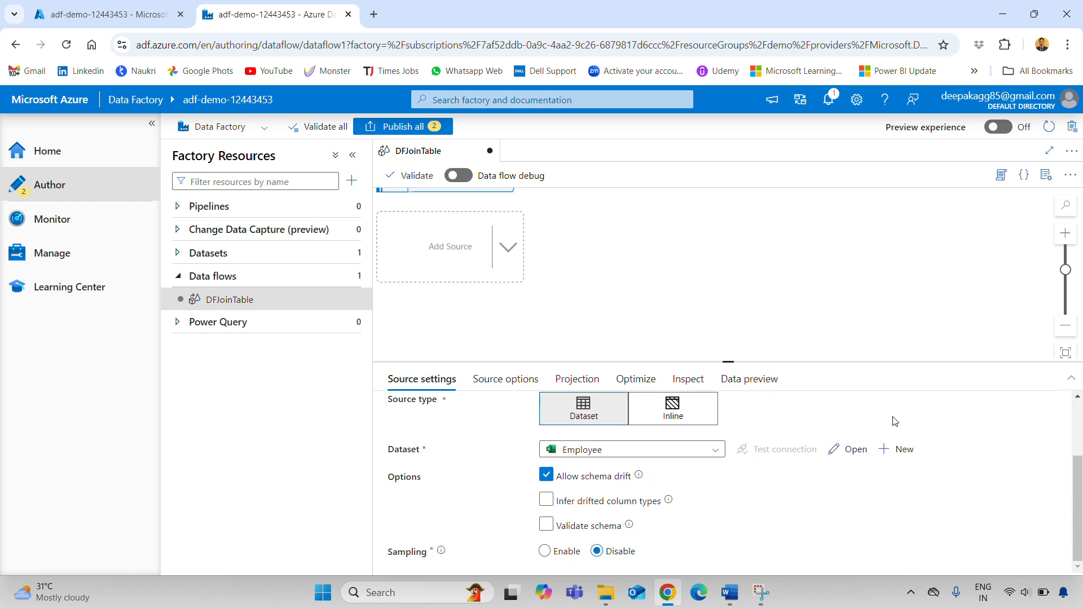
left_click(481, 382)
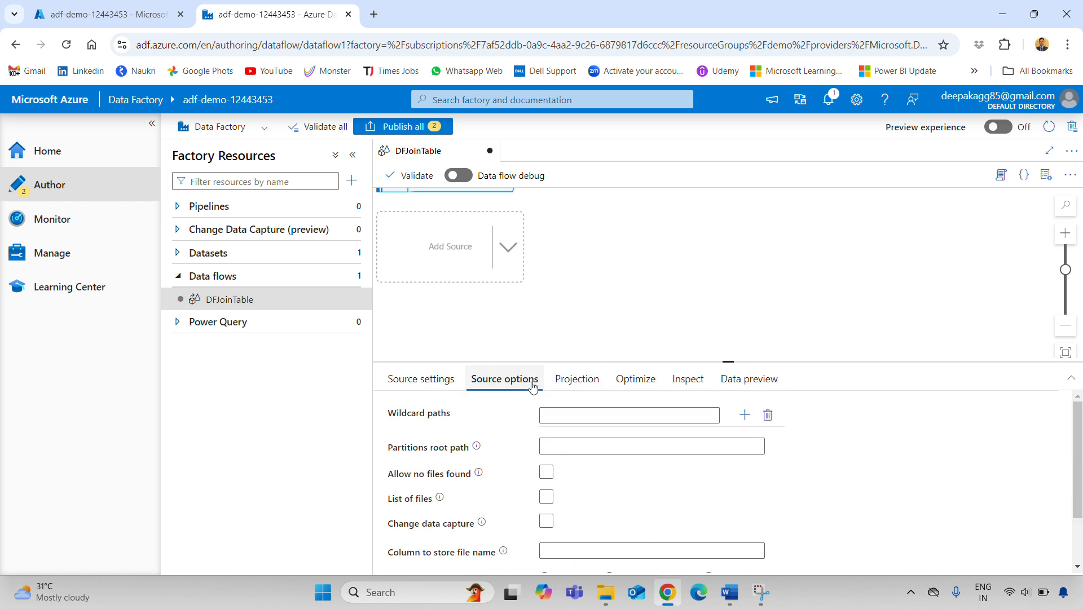
left_click(591, 385)
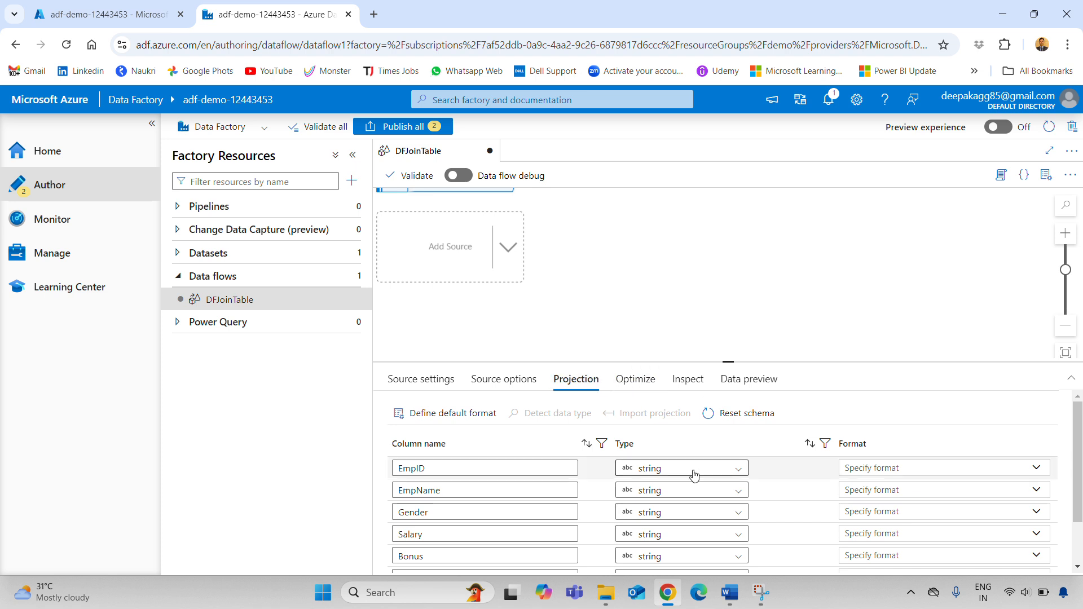
scroll(713, 551, "down", 1)
scroll(714, 550, "up", 1)
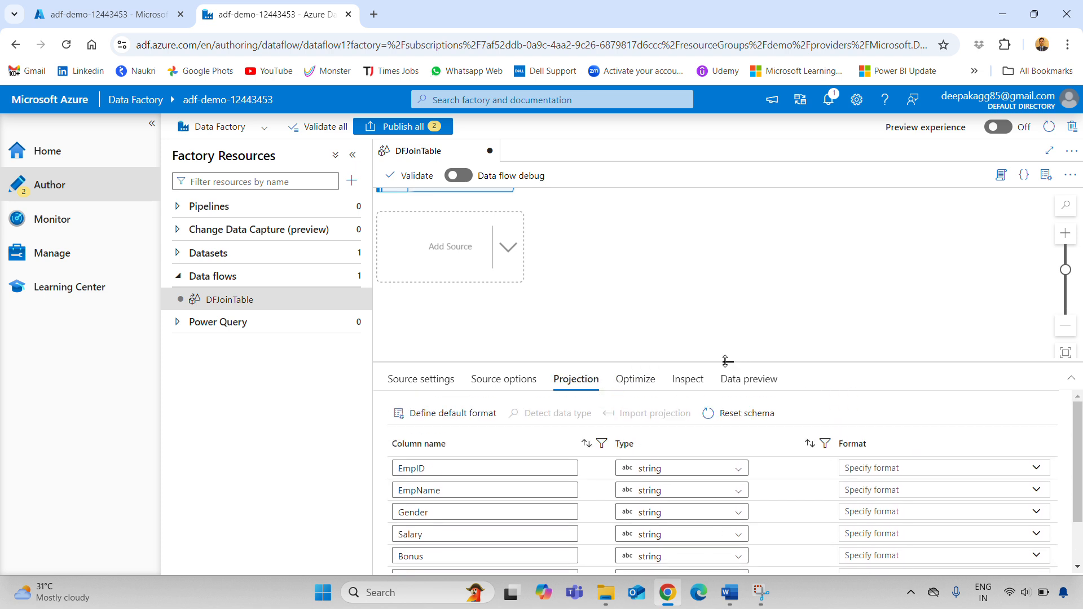
left_click_drag(726, 361, 726, 321)
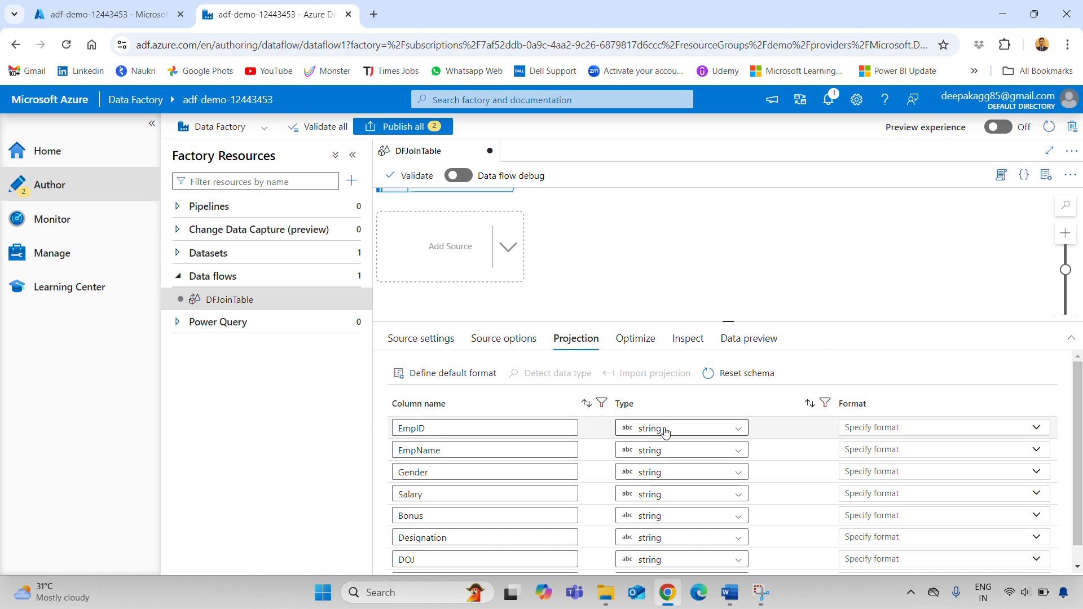
Change EmpID, Salary and Bonus to integer in the projection, then show the data preview
left_click(668, 434)
left_click(668, 434)
left_click(666, 493)
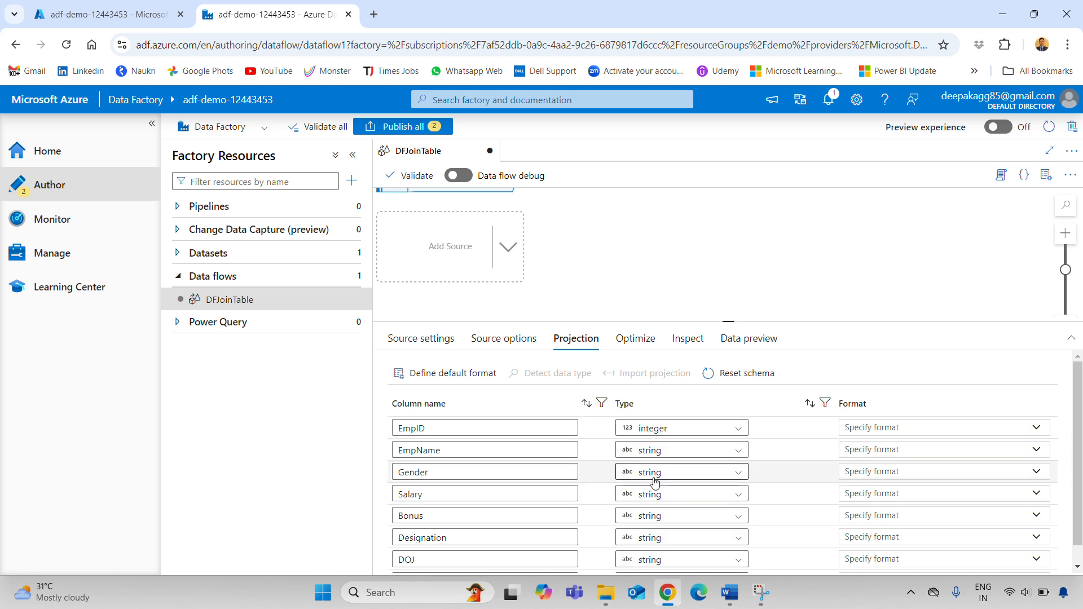
left_click(658, 504)
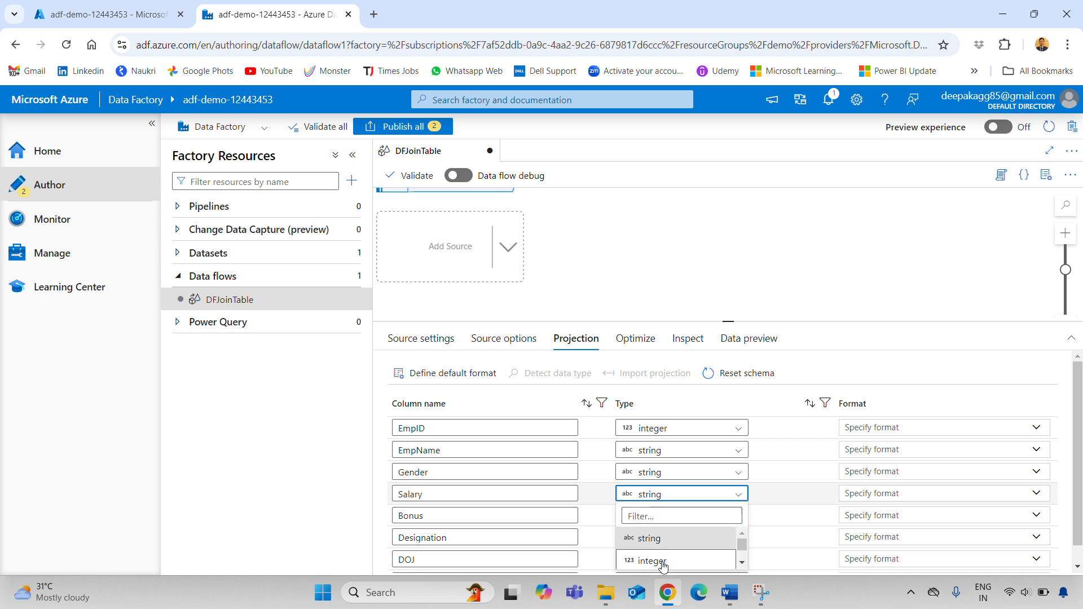
left_click(693, 561)
scroll(676, 539, "down", 1)
left_click(657, 496)
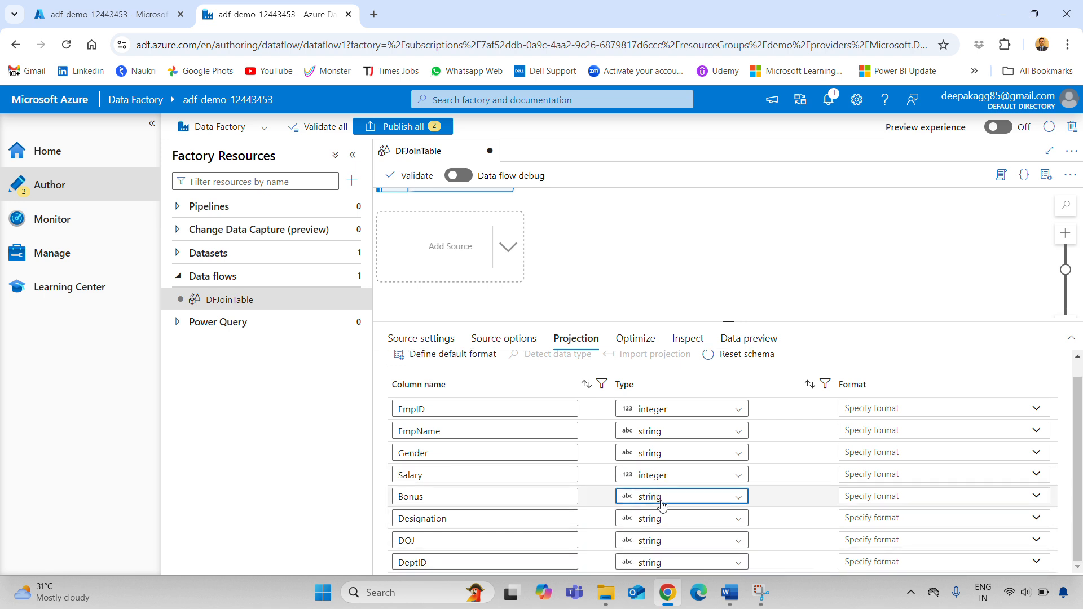
left_click(652, 563)
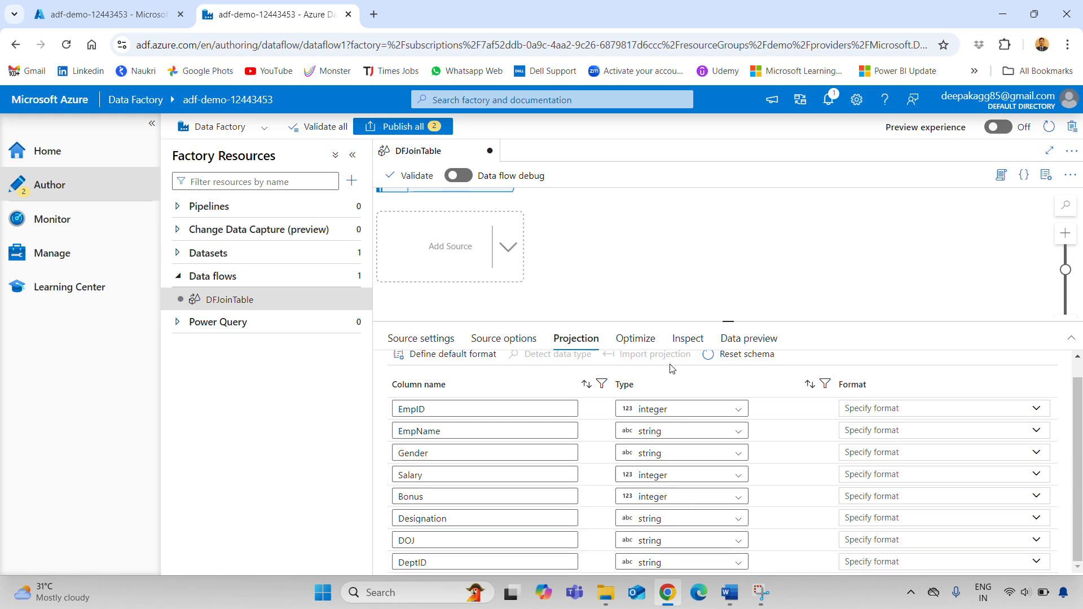
left_click_drag(734, 322, 735, 318)
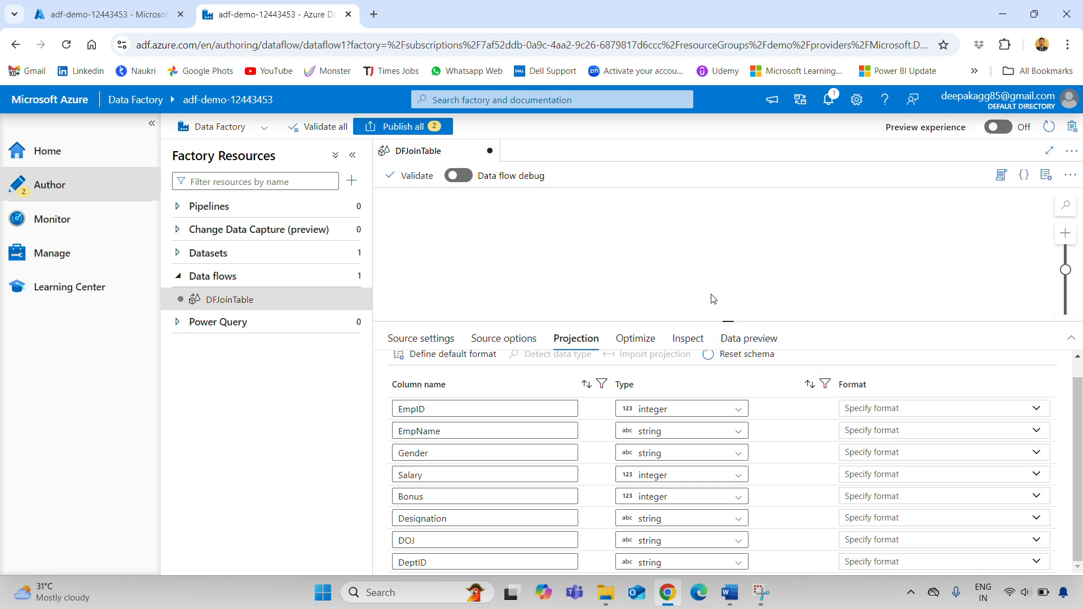
left_click(749, 343)
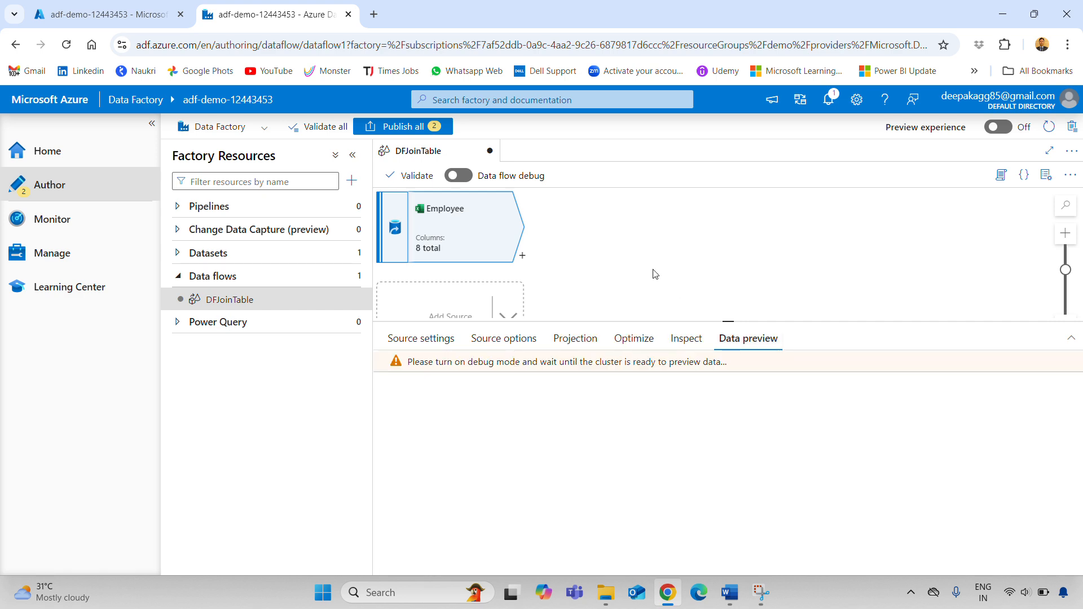
Turn on data flow debug with the default integration runtime and refresh the Employee preview
left_click(459, 176)
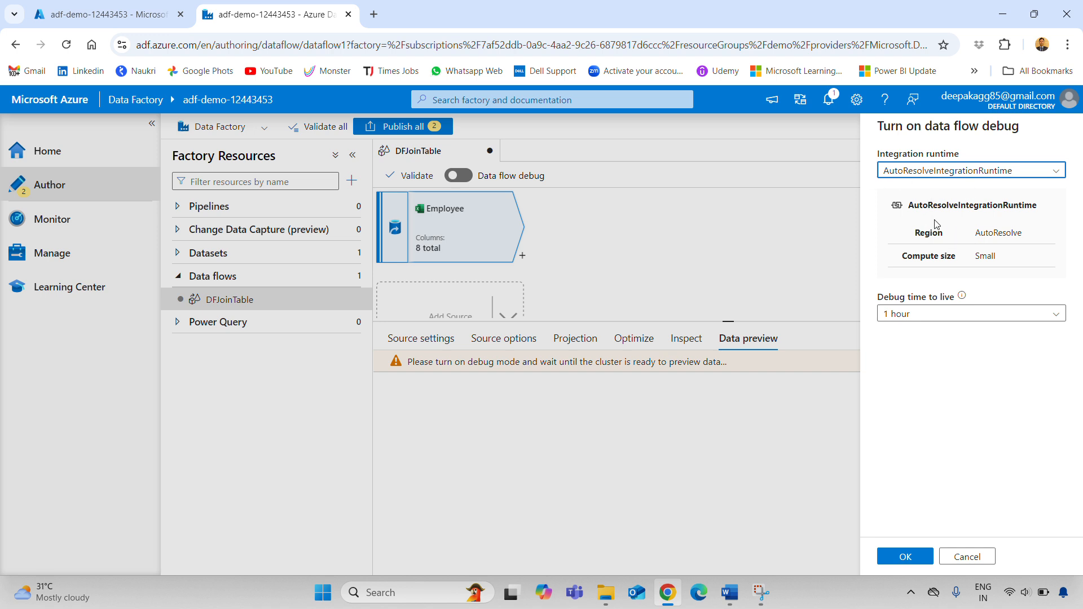
left_click(905, 557)
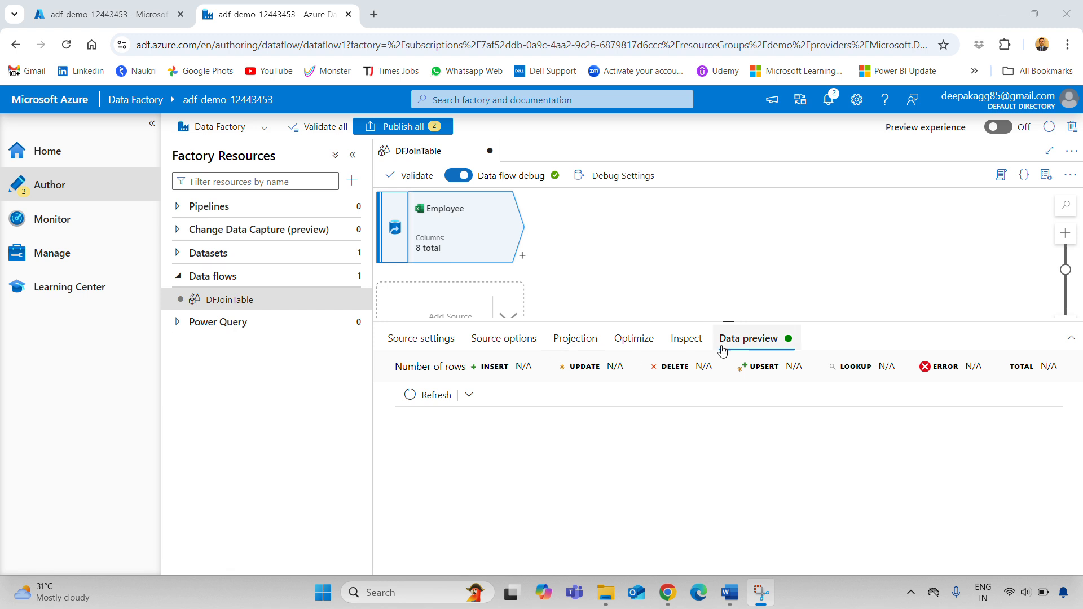
left_click(436, 396)
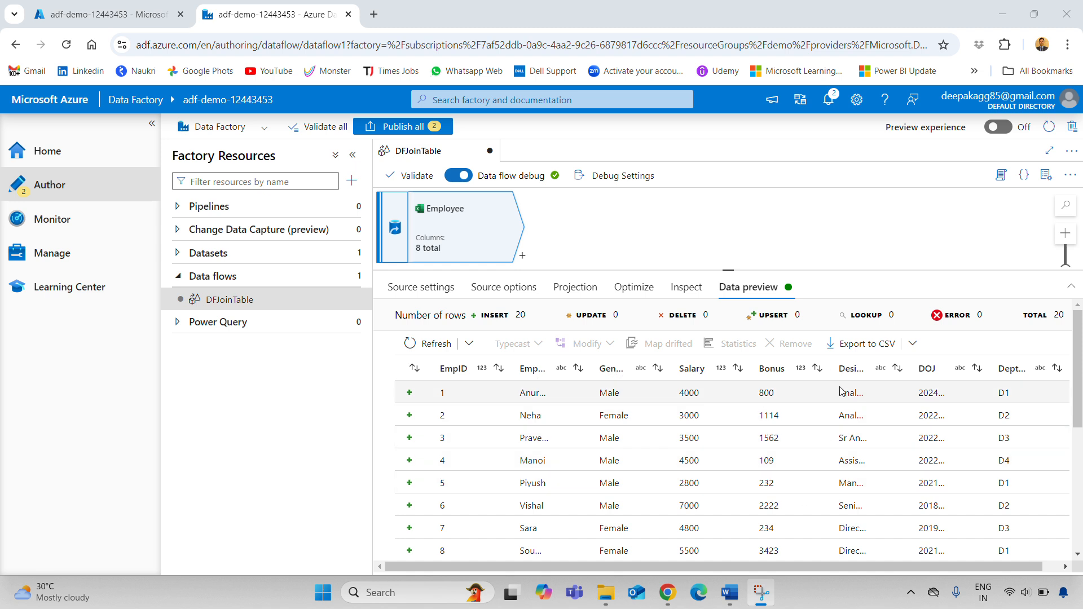
Resize the Designation, DOJ and name columns and enlarge the canvas pane
left_click_drag(909, 368, 928, 368)
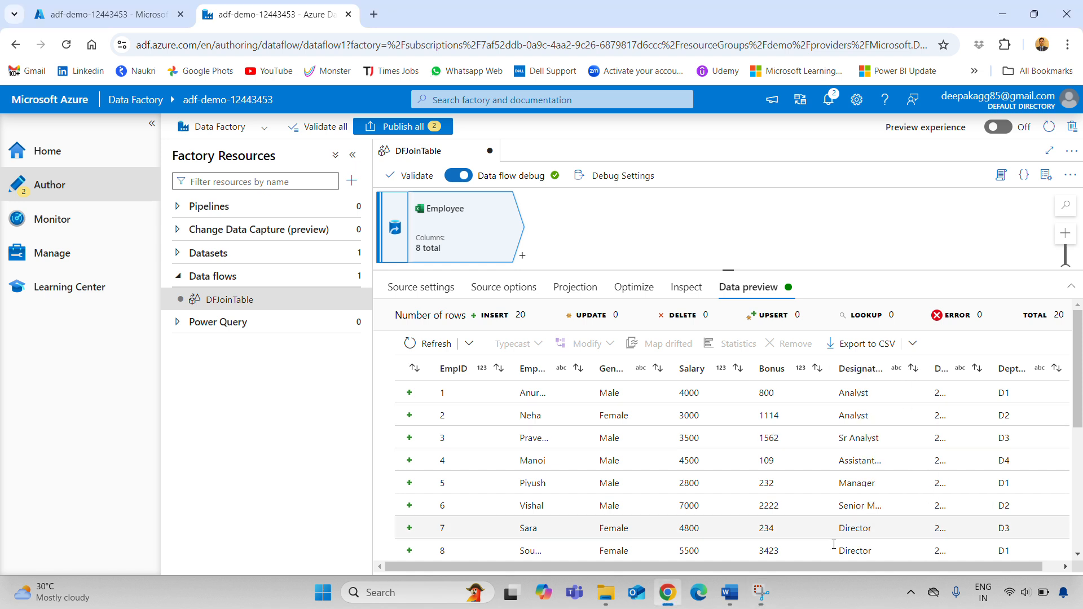
left_click_drag(818, 571, 929, 567)
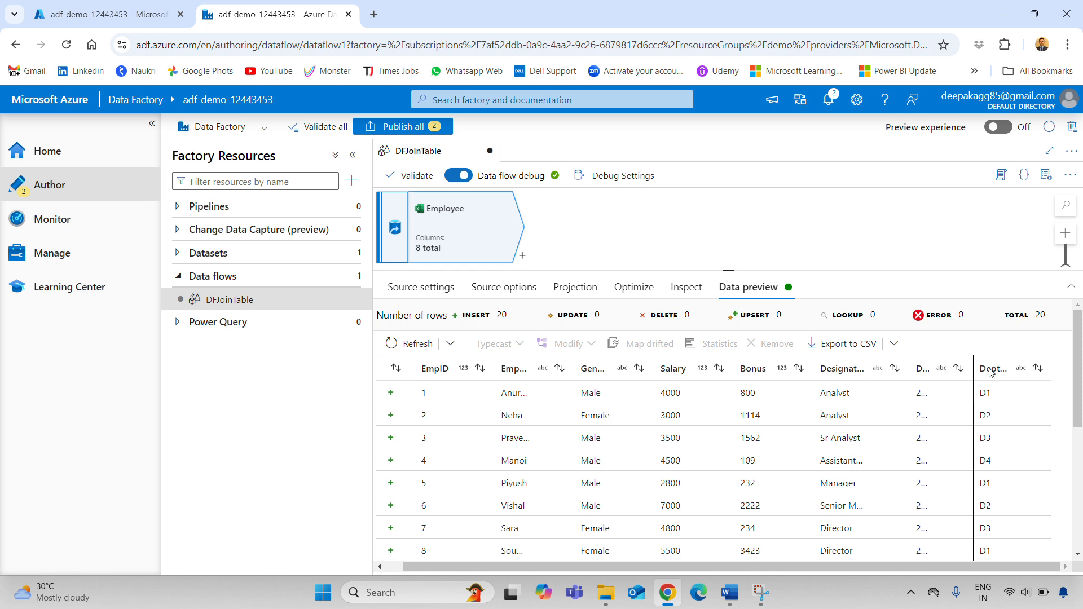
left_click_drag(972, 370, 1009, 369)
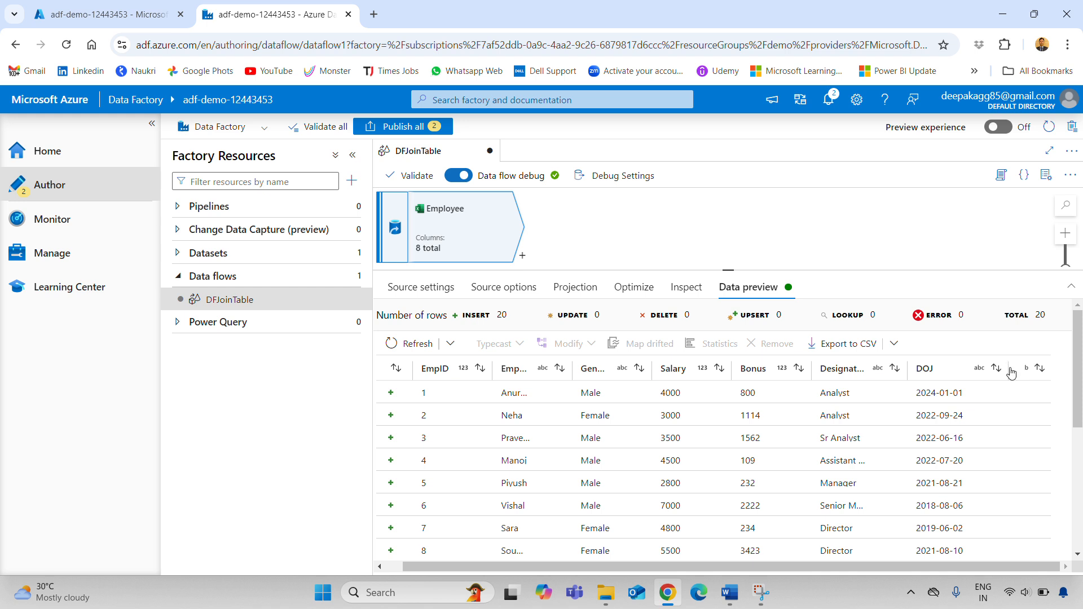
left_click_drag(1009, 373, 982, 370)
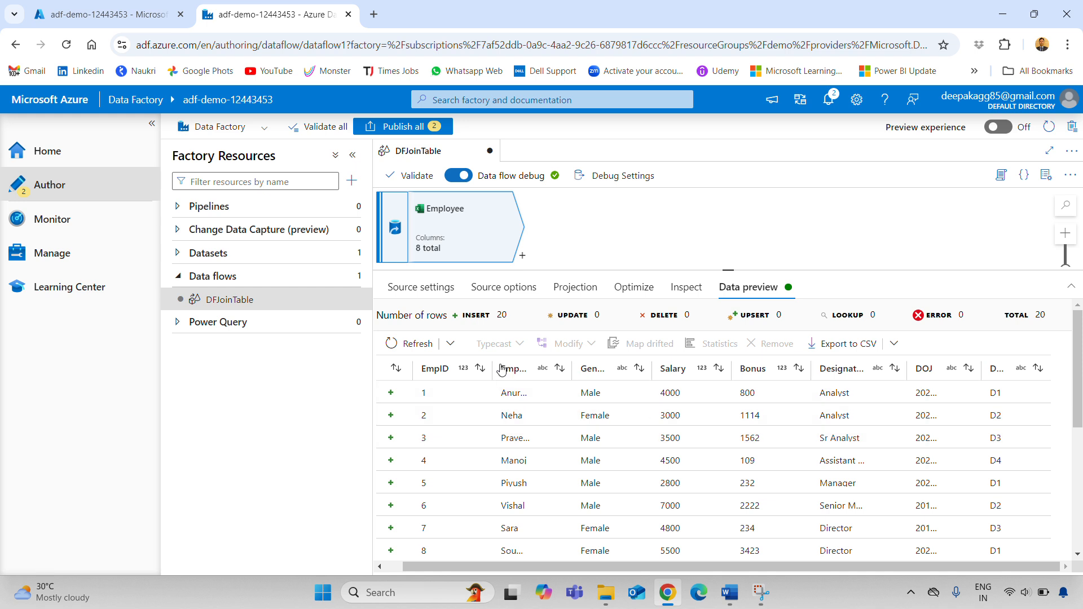
left_click_drag(495, 372, 485, 372)
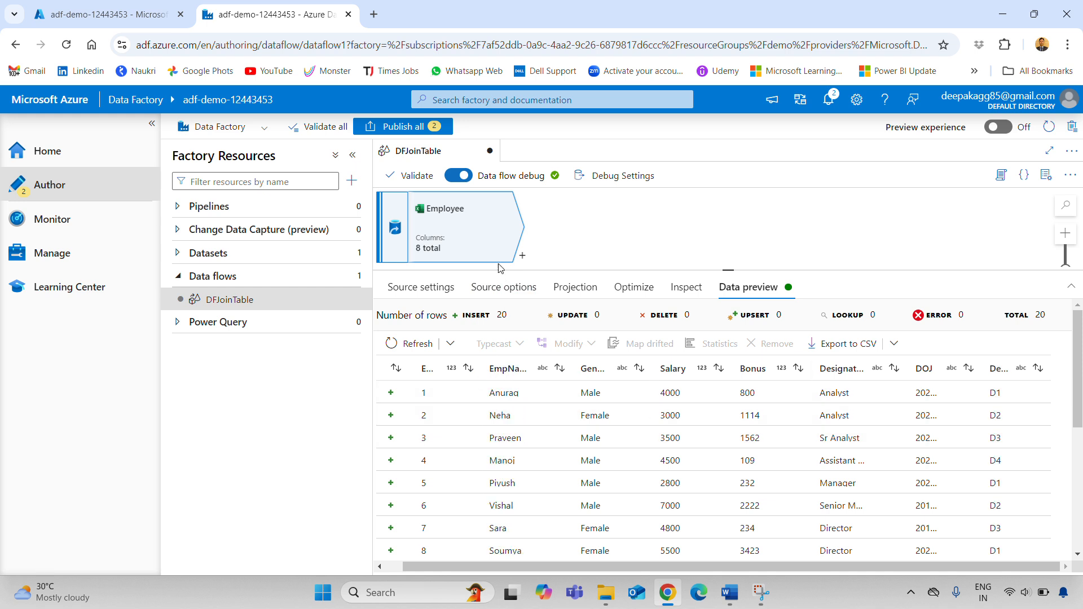
left_click_drag(728, 270, 728, 369)
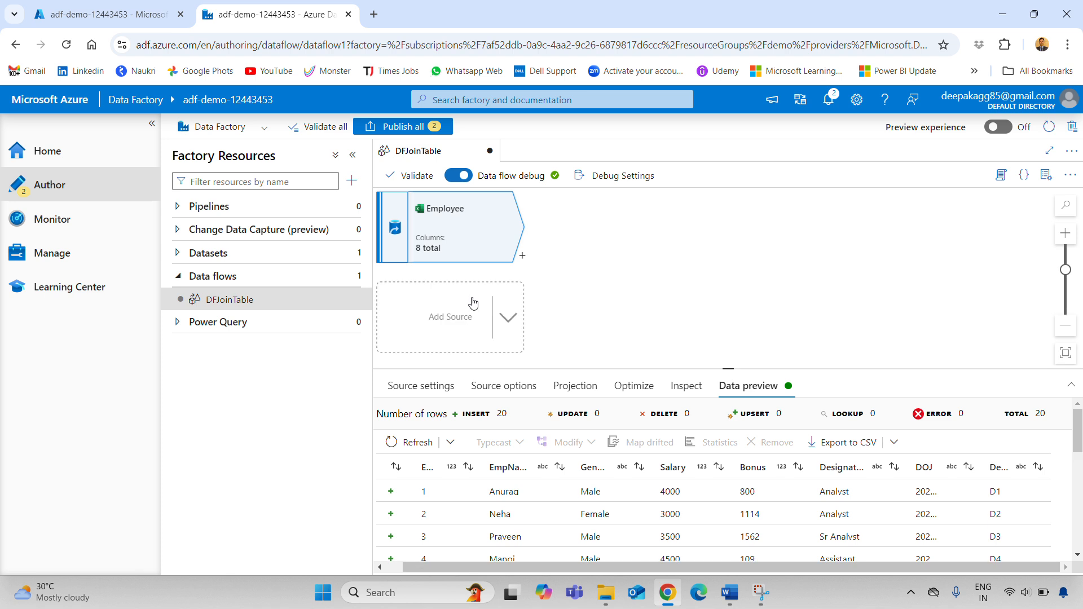
Add a second source named Department and start a new dataset for it
left_click(509, 327)
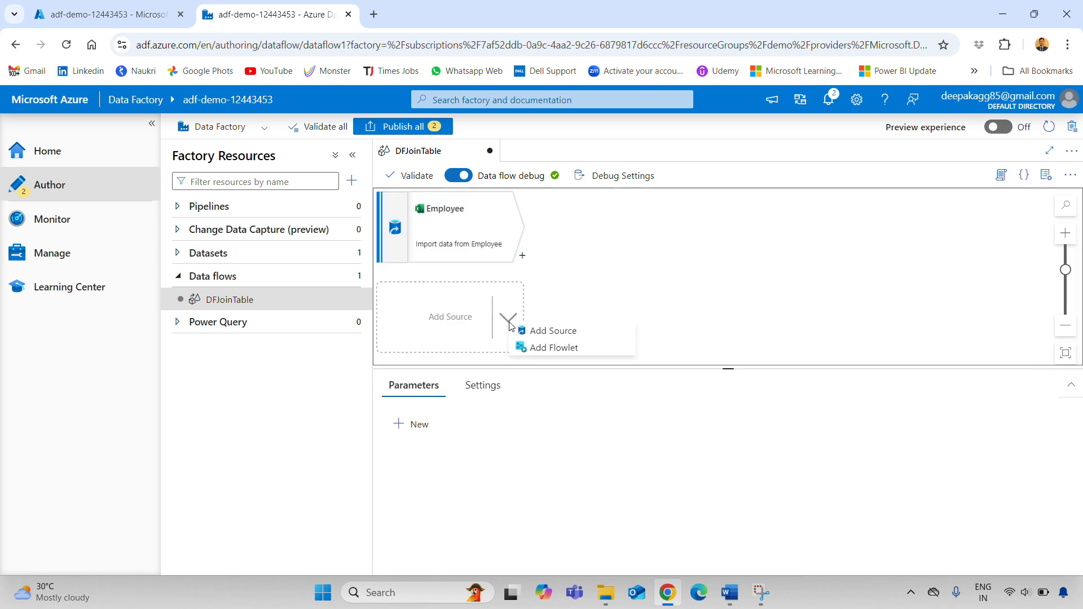
left_click(539, 334)
left_click_drag(618, 421, 483, 430)
type("Departm")
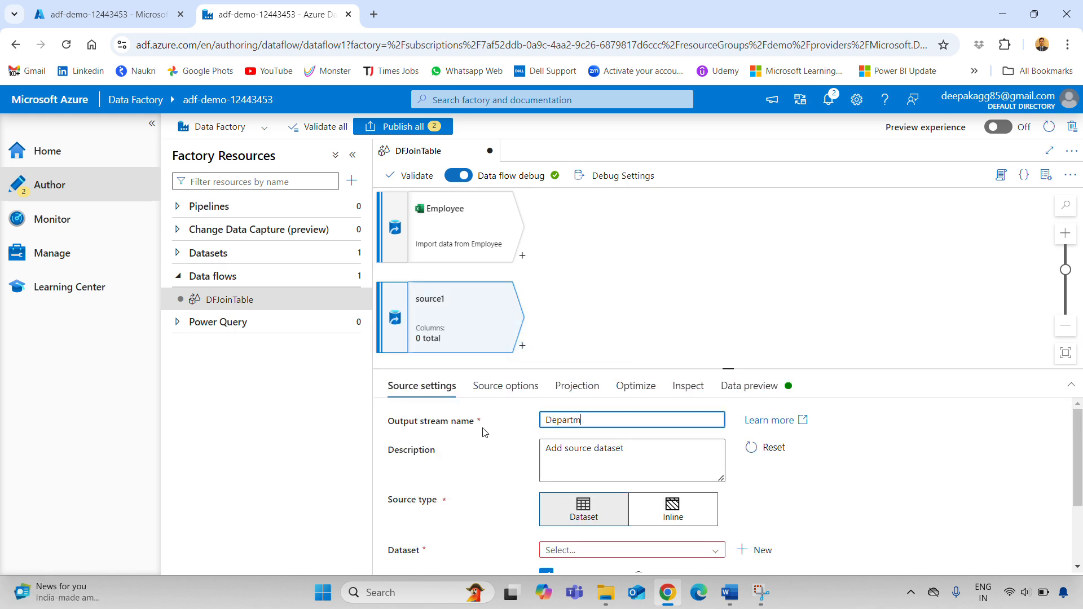
type("ent")
scroll(483, 431, "down", 2)
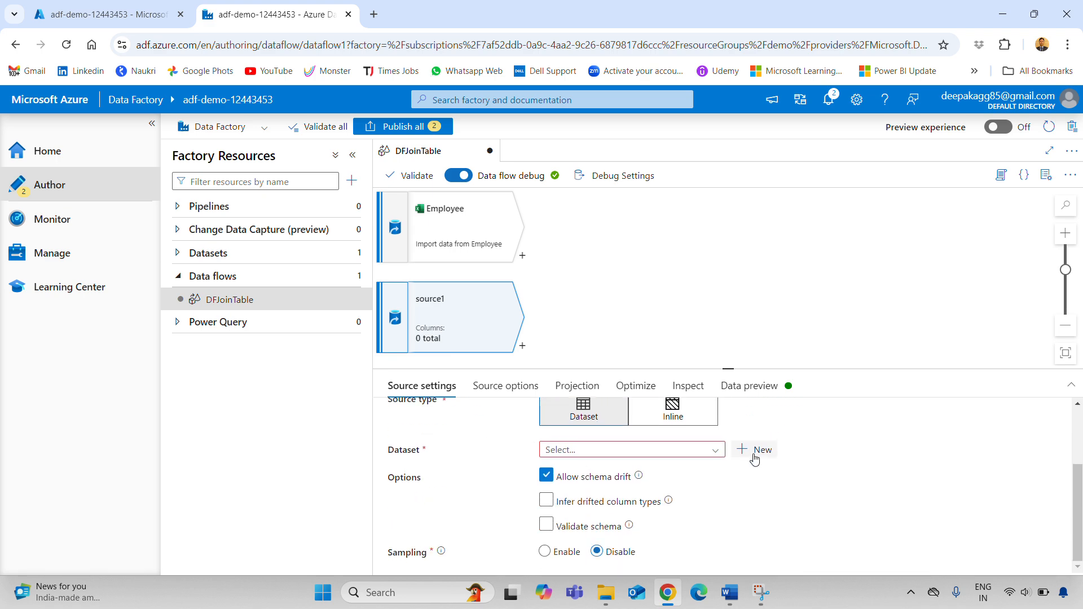
left_click(755, 449)
Define an Excel dataset on Azure Blob Storage named Department using the AzureBlobStorage linked service
left_click(782, 240)
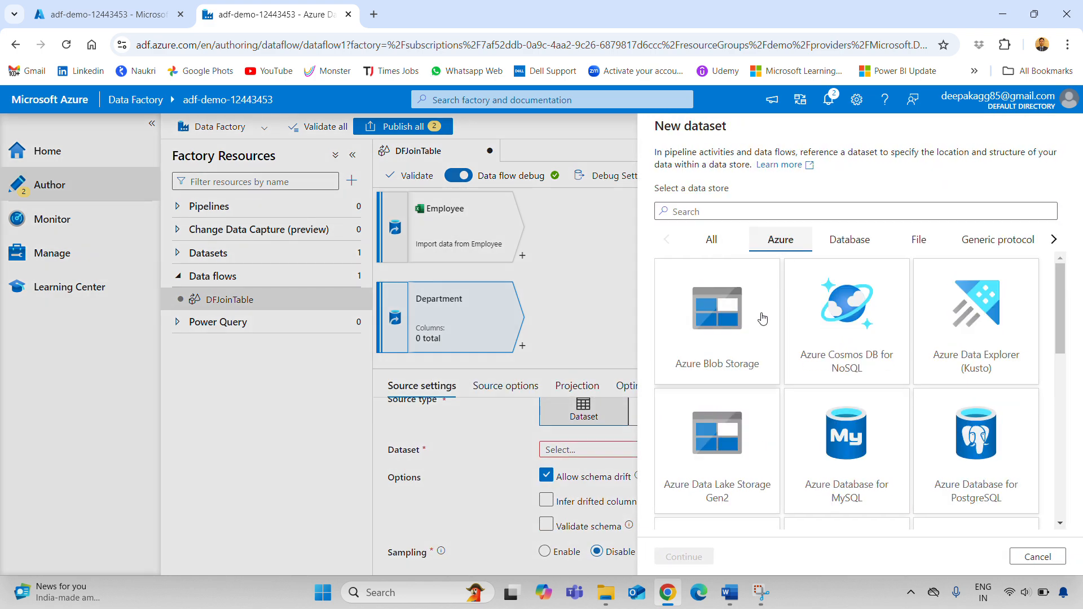
left_click(763, 320)
left_click(685, 556)
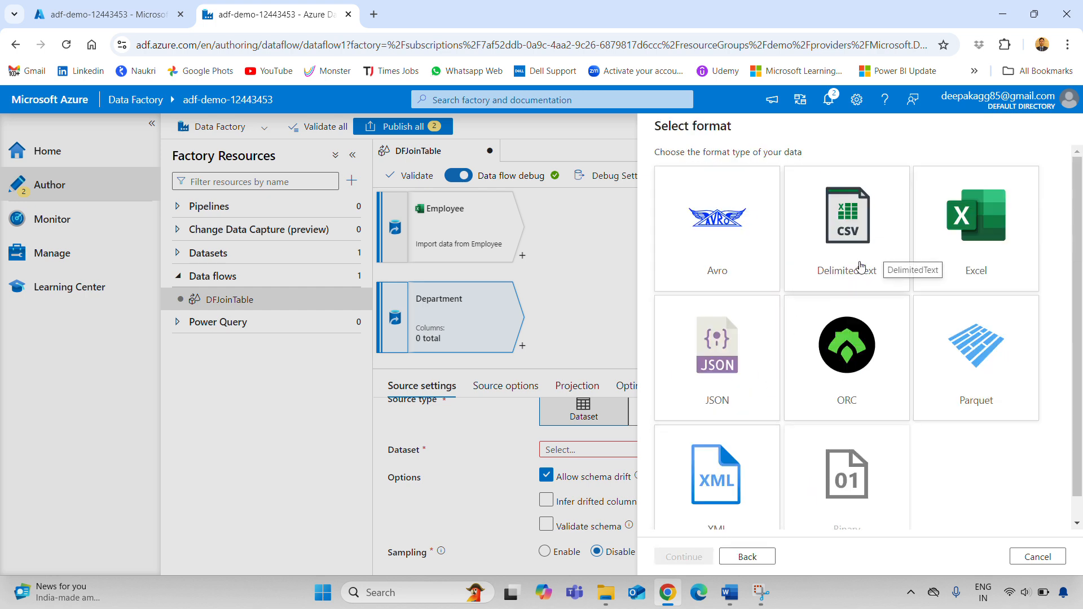
left_click(943, 291)
left_click(682, 559)
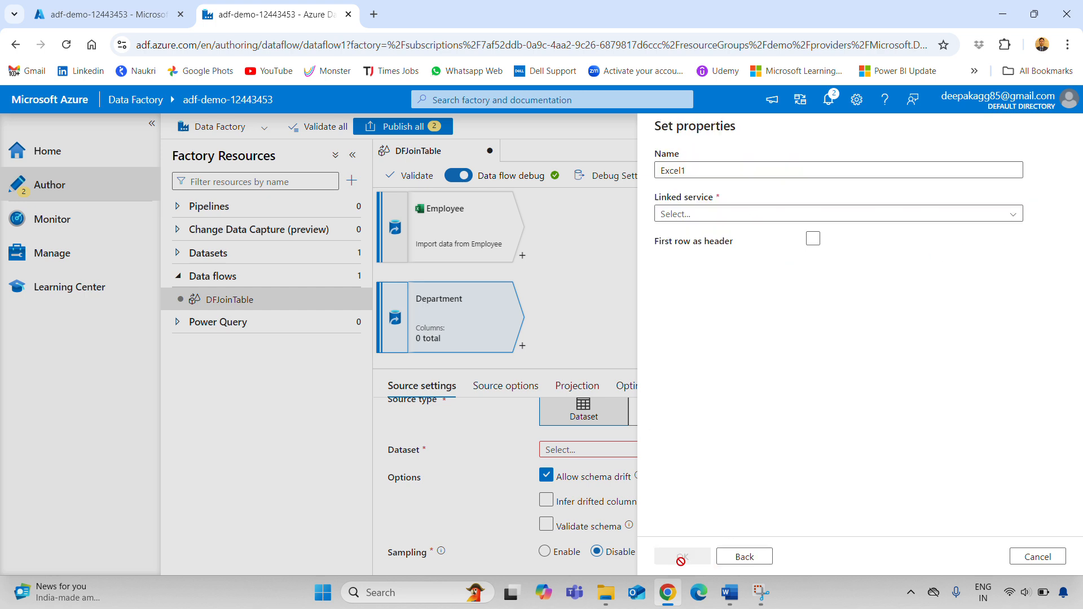
double_click(715, 177)
type("Department")
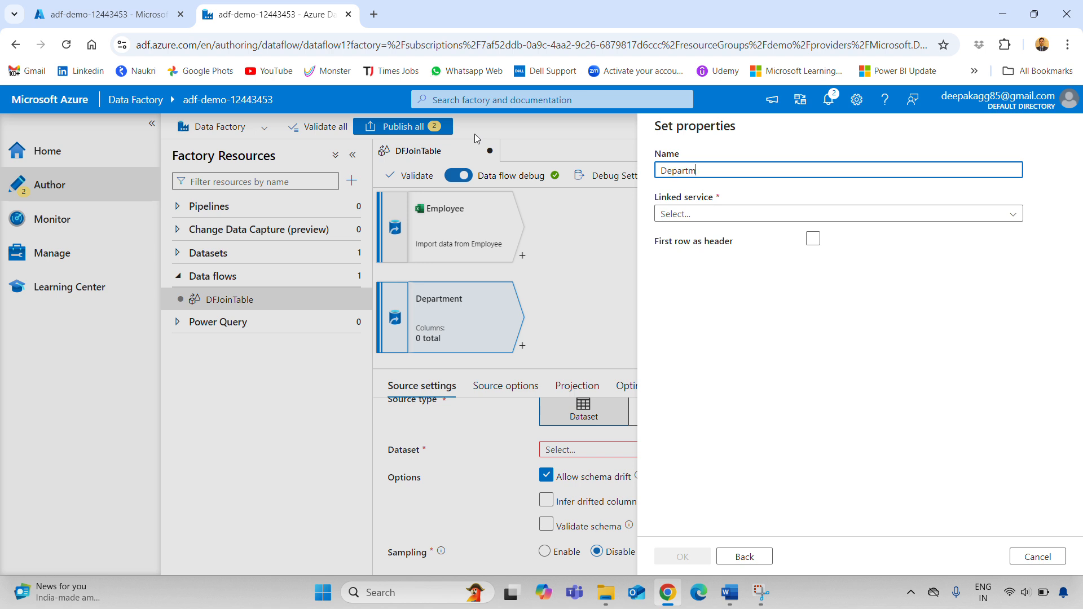
left_click(701, 214)
left_click(703, 282)
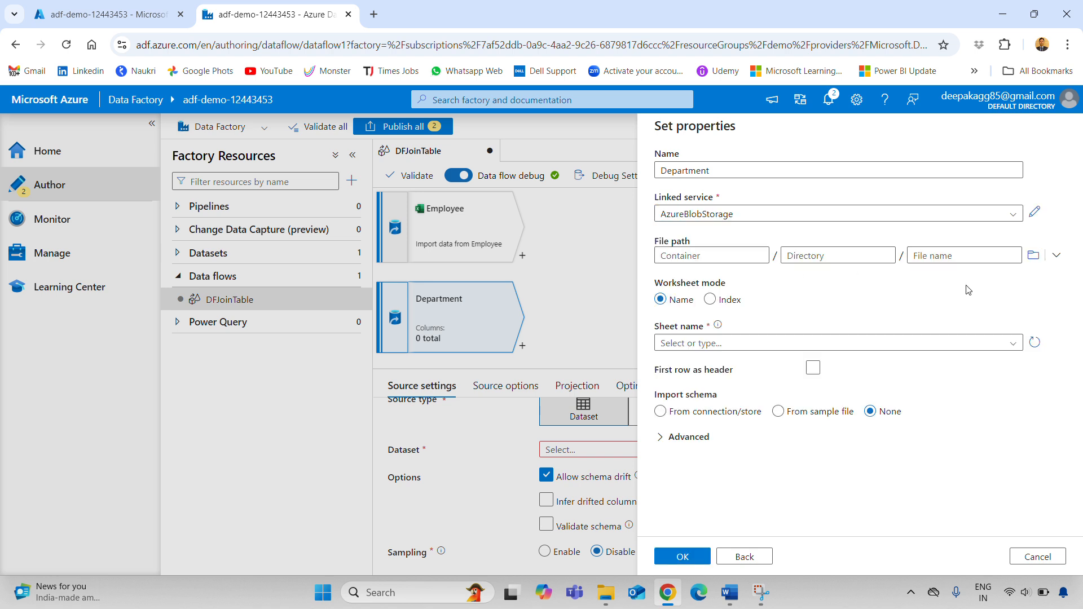
Set the dataset to source/Department.xls, sheet Department, with the first row as header
left_click(1057, 255)
left_click(984, 276)
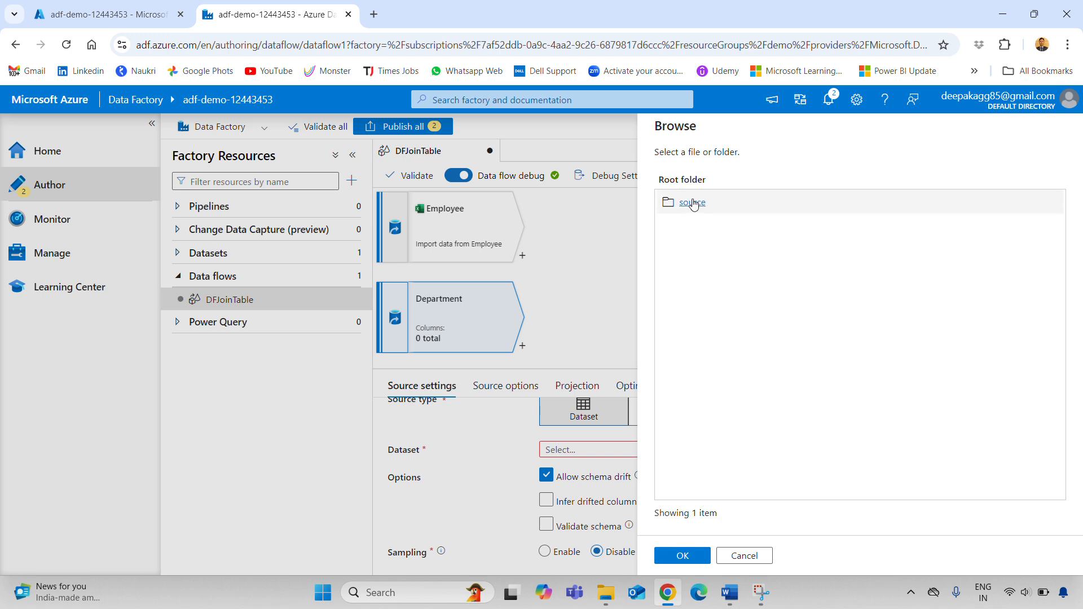
double_click(699, 214)
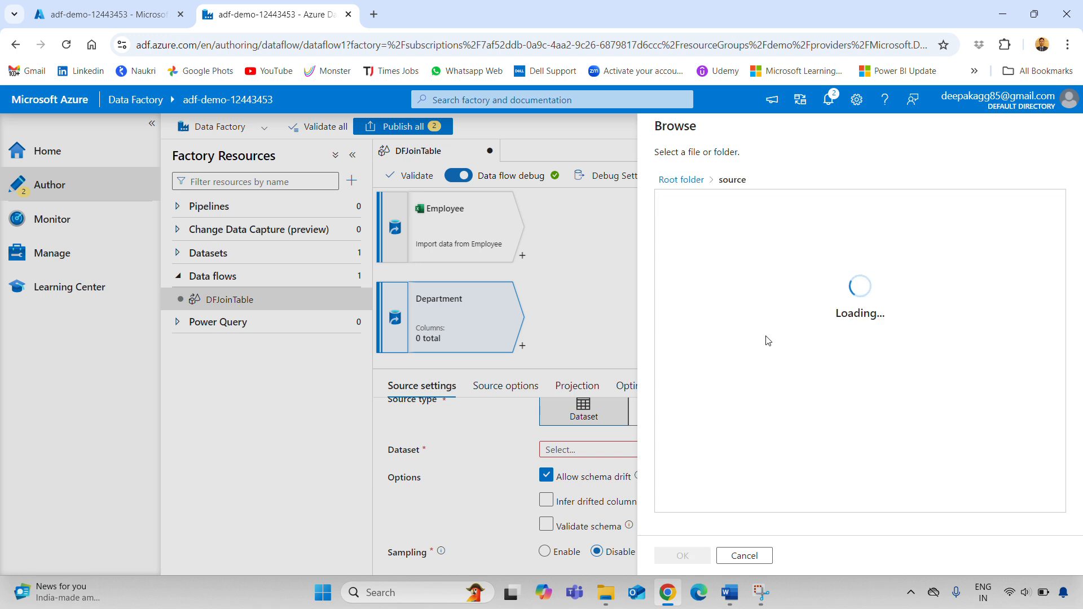
left_click(705, 204)
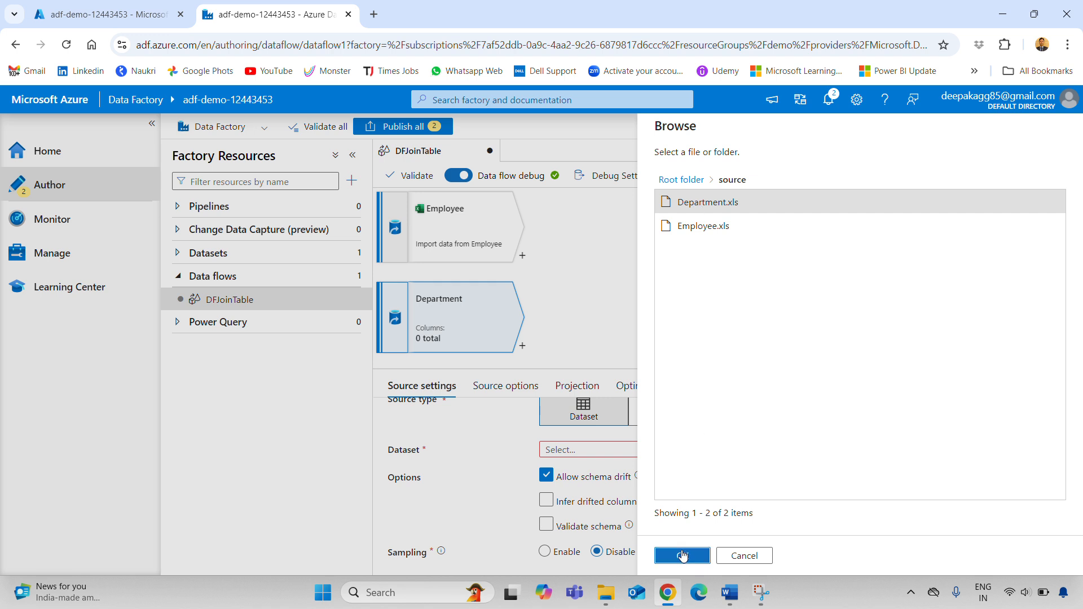
left_click(682, 556)
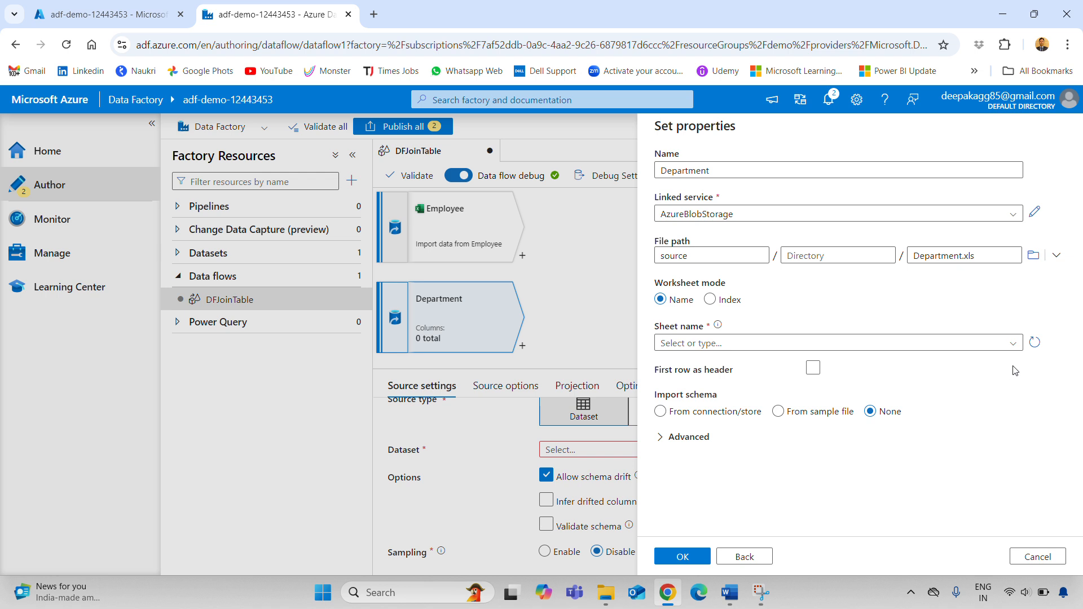
left_click(1010, 343)
left_click(732, 362)
left_click(813, 369)
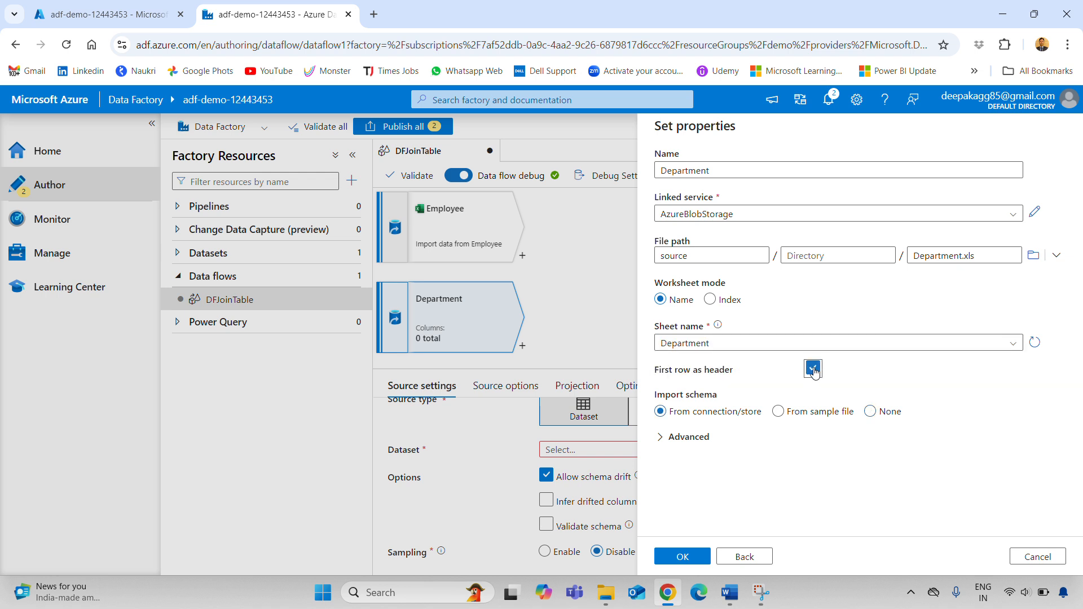
left_click(676, 558)
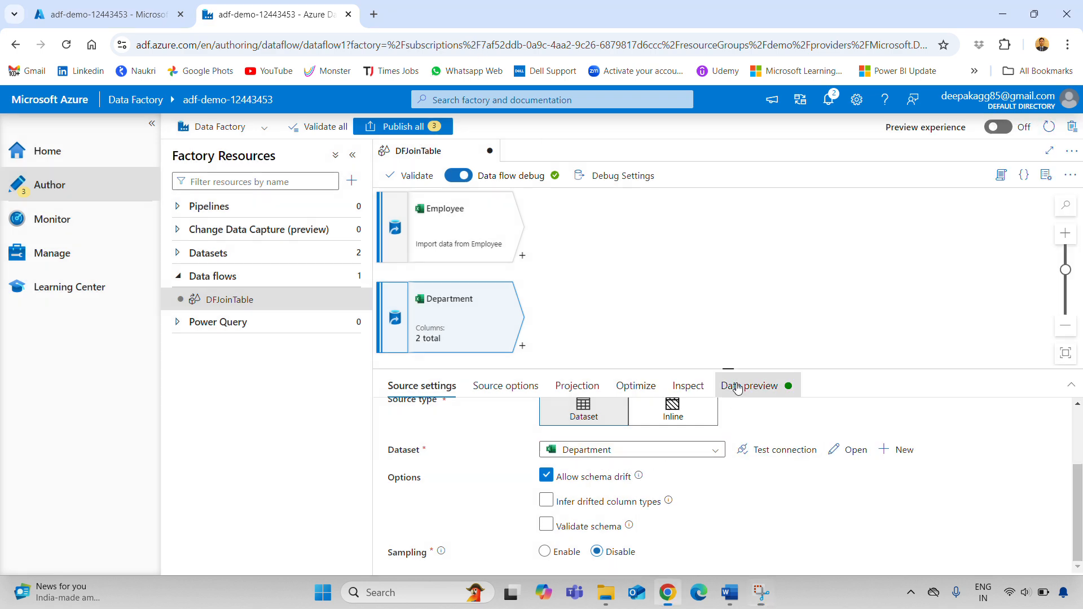
Load the Department source's preview listing the DeptID and DeptName rows
left_click(780, 387)
left_click(436, 443)
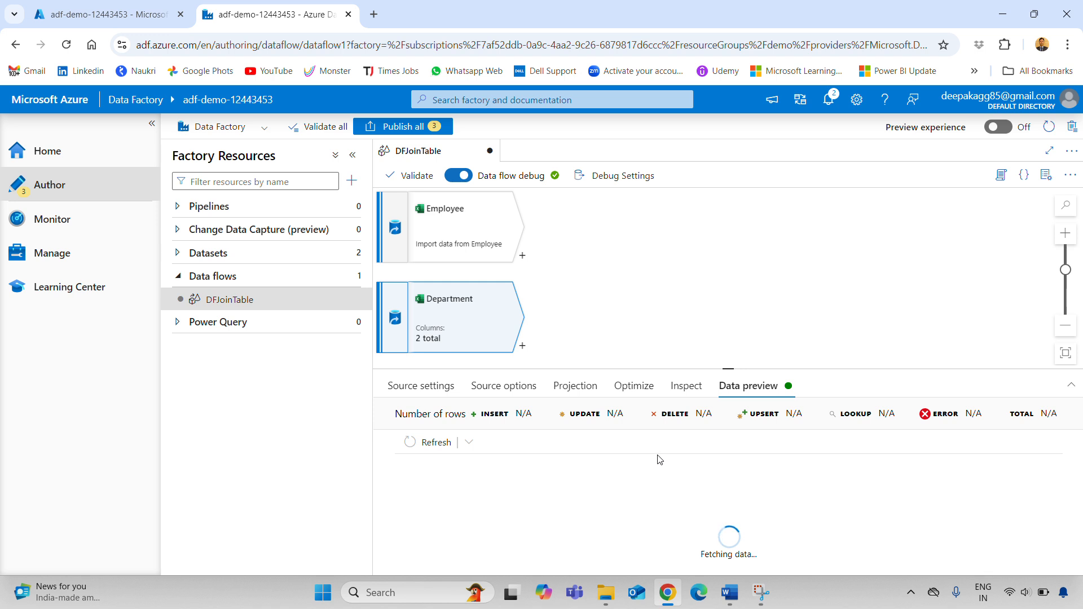
left_click_drag(727, 368, 727, 362)
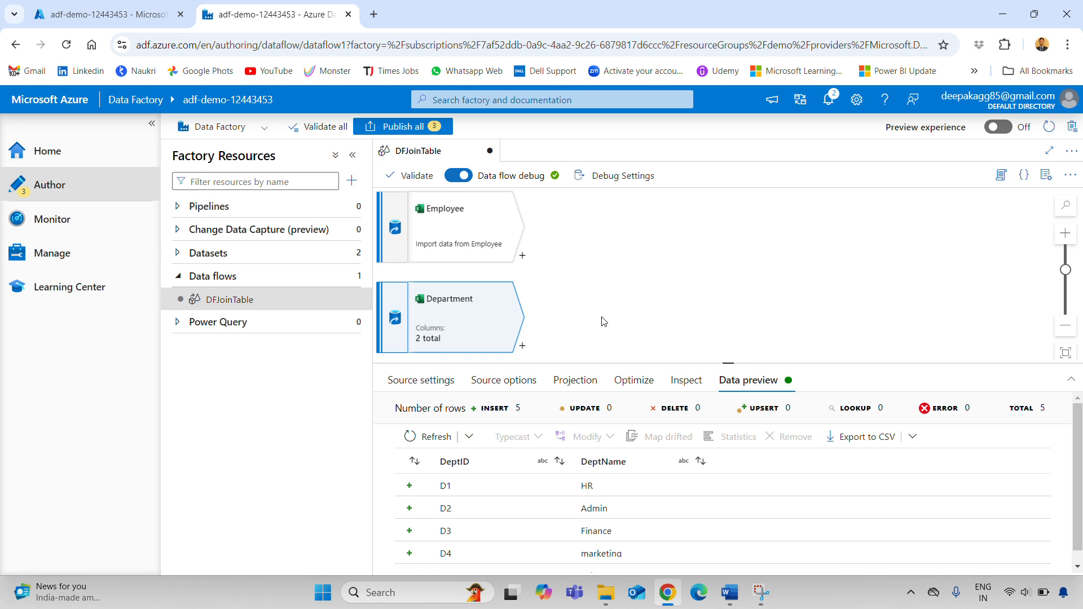
Add a Join transformation after the Employee source and name it JoinEmpDept
left_click(523, 255)
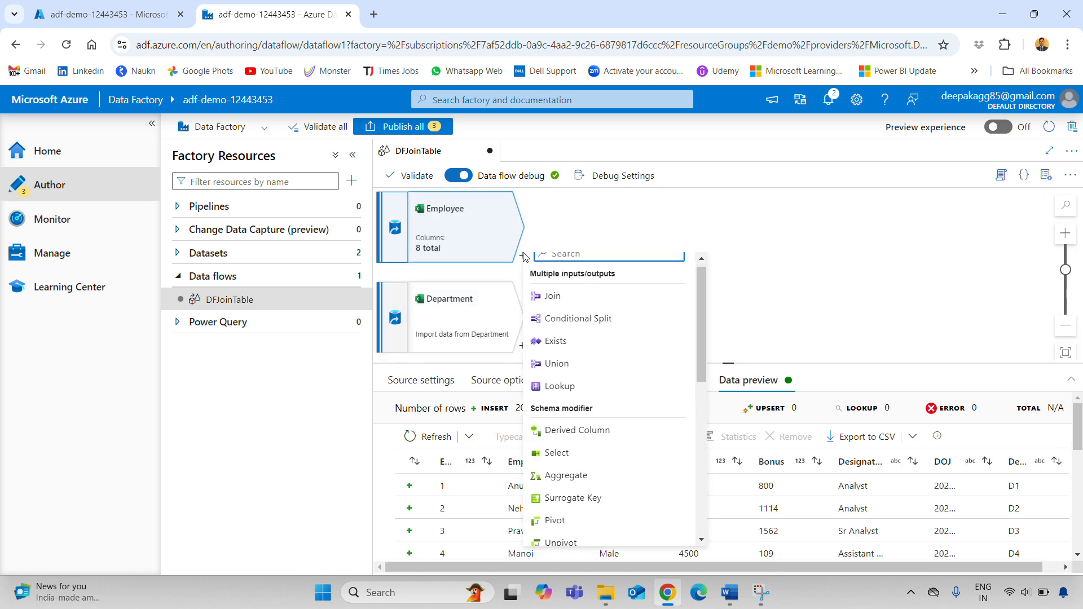
left_click(552, 297)
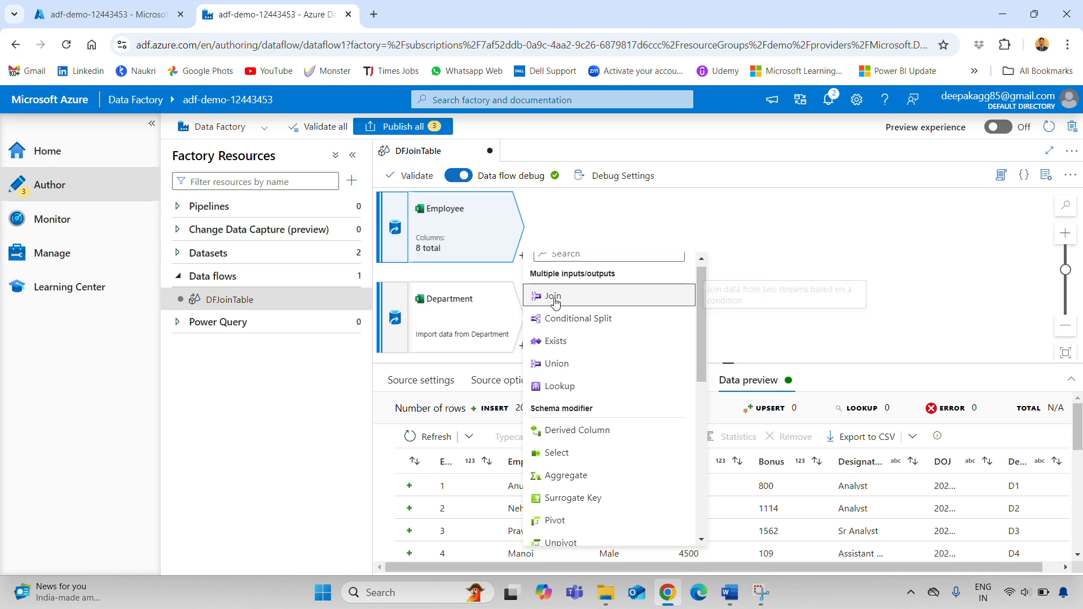
type("JoinEmpDept")
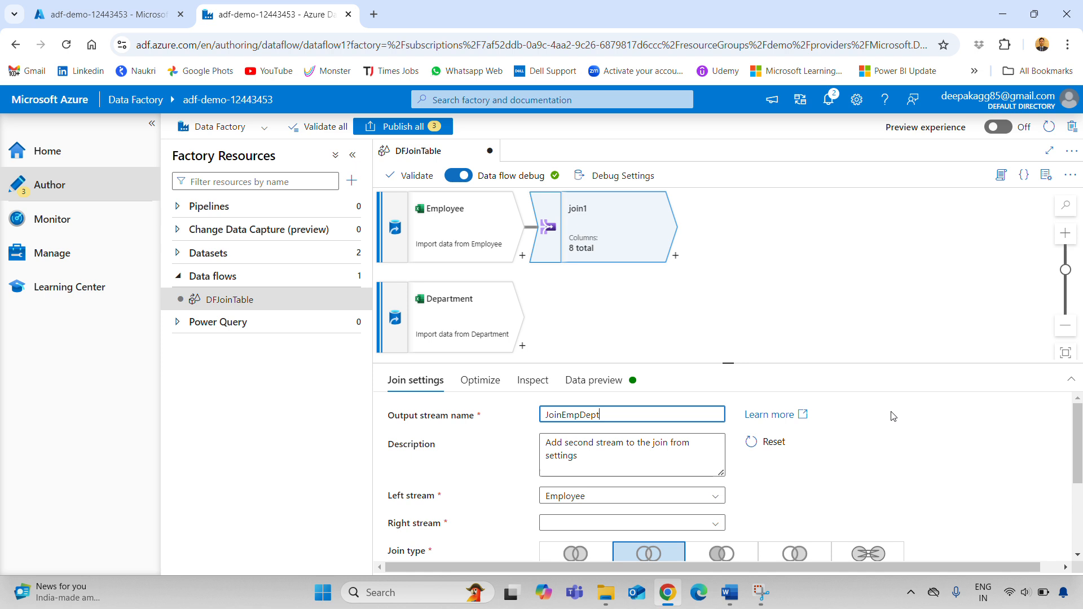
left_click(893, 417)
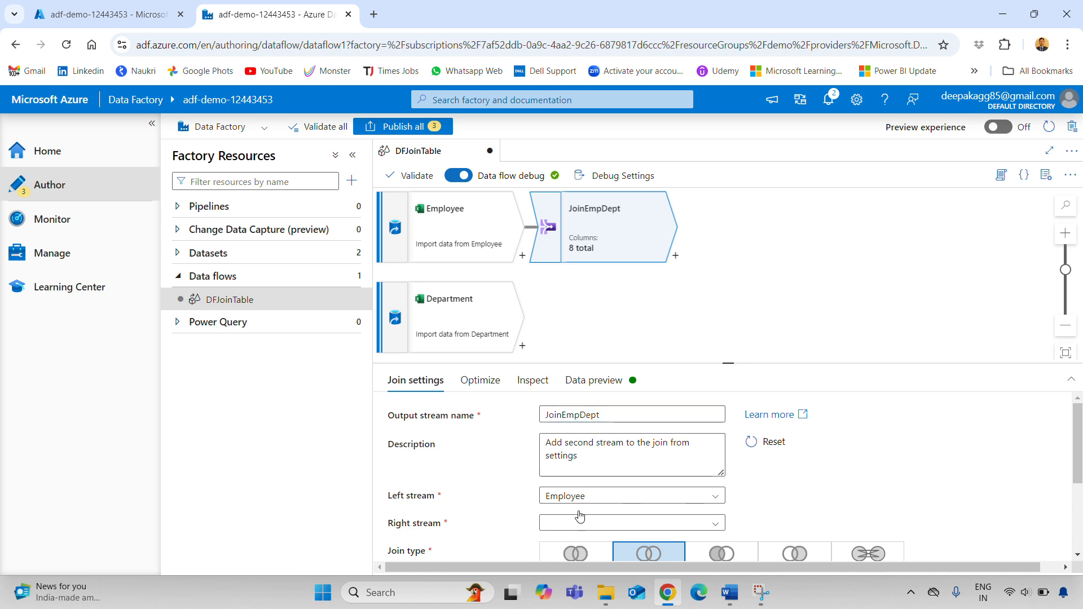
scroll(806, 479, "down", 2)
scroll(756, 446, "up", 2)
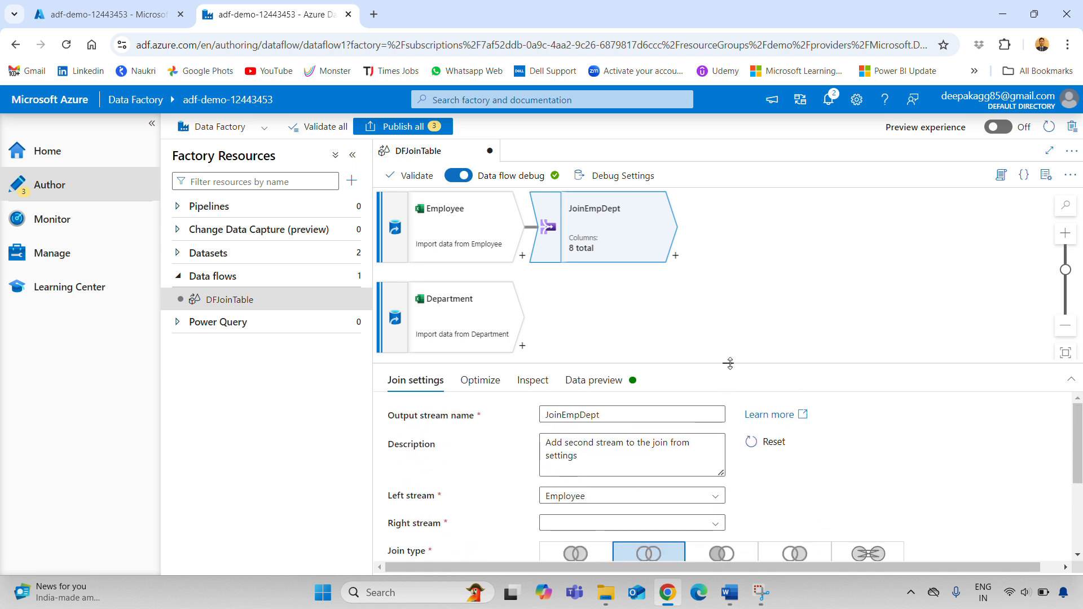
left_click_drag(730, 363, 725, 356)
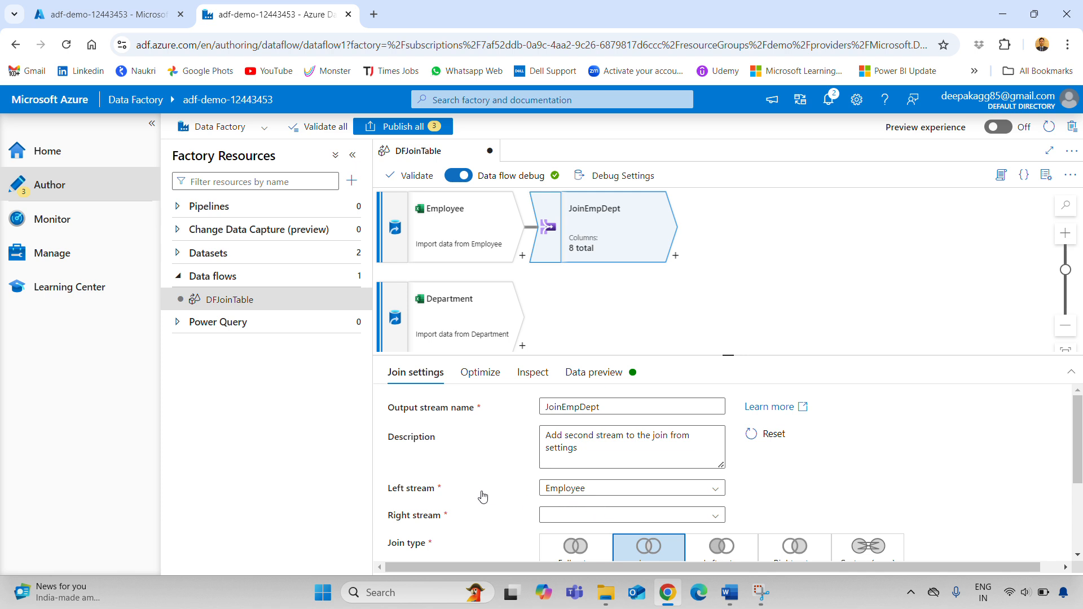
Set Department as the right stream with an inner join on Employee DeptID == Department DeptID
left_click(591, 515)
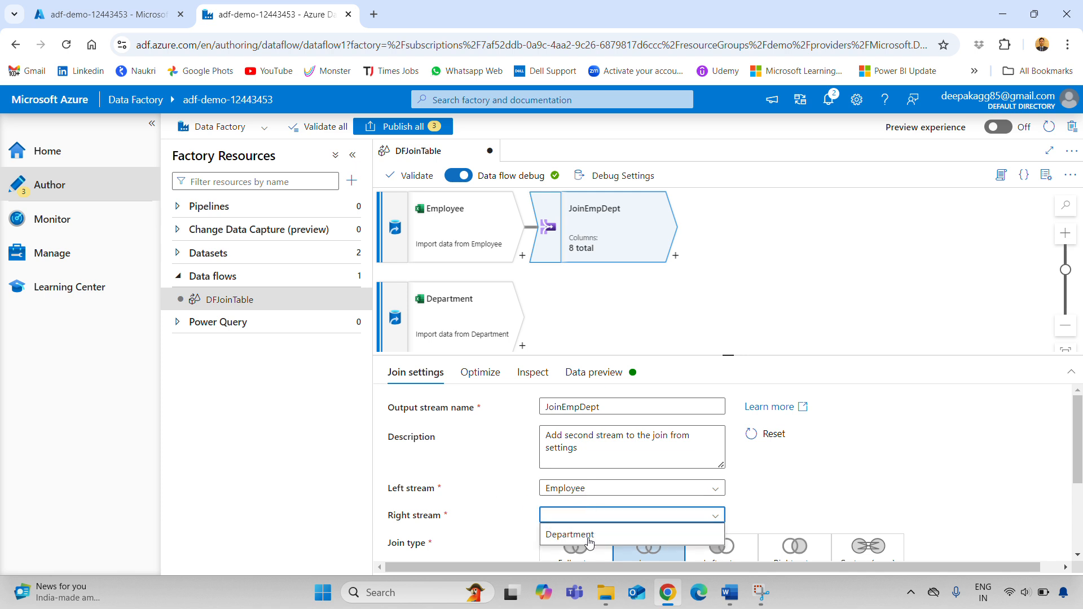
left_click(585, 536)
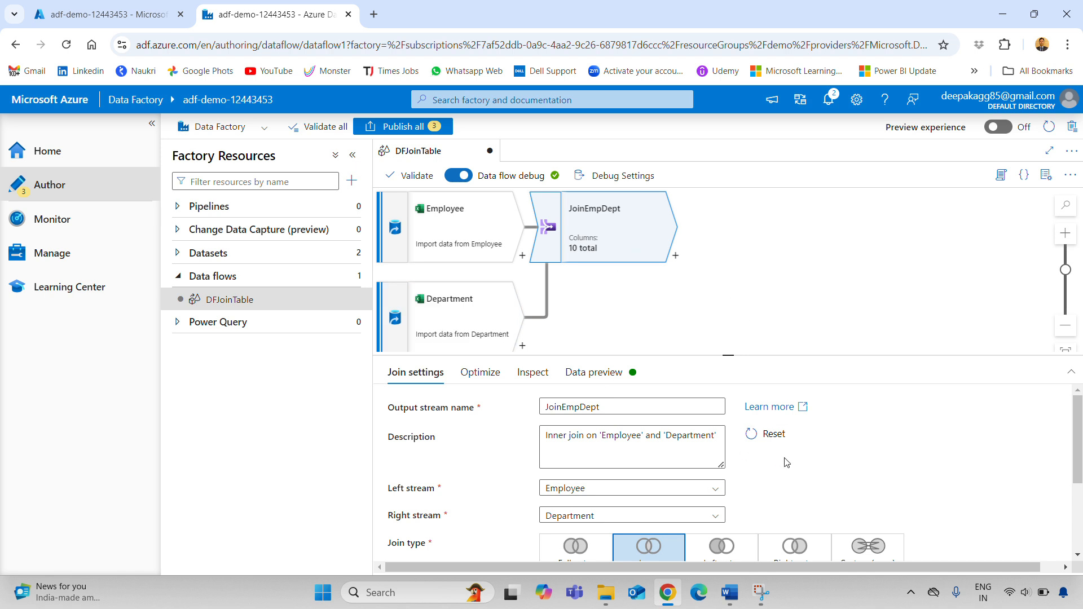
scroll(787, 462, "down", 2)
scroll(818, 468, "up", 1)
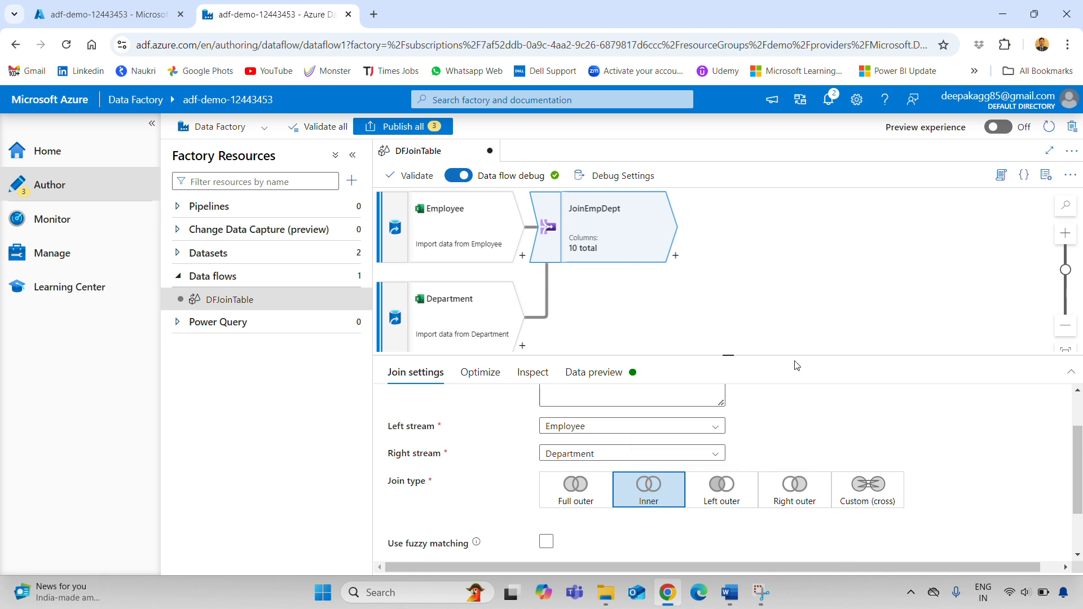
scroll(840, 415, "down", 1)
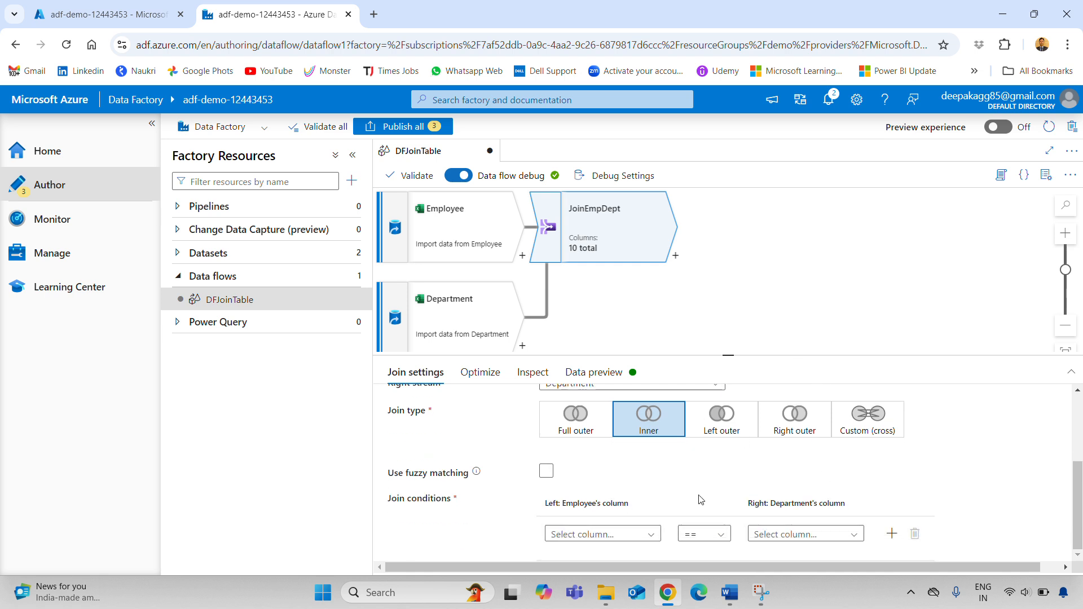
left_click(621, 538)
left_click(621, 538)
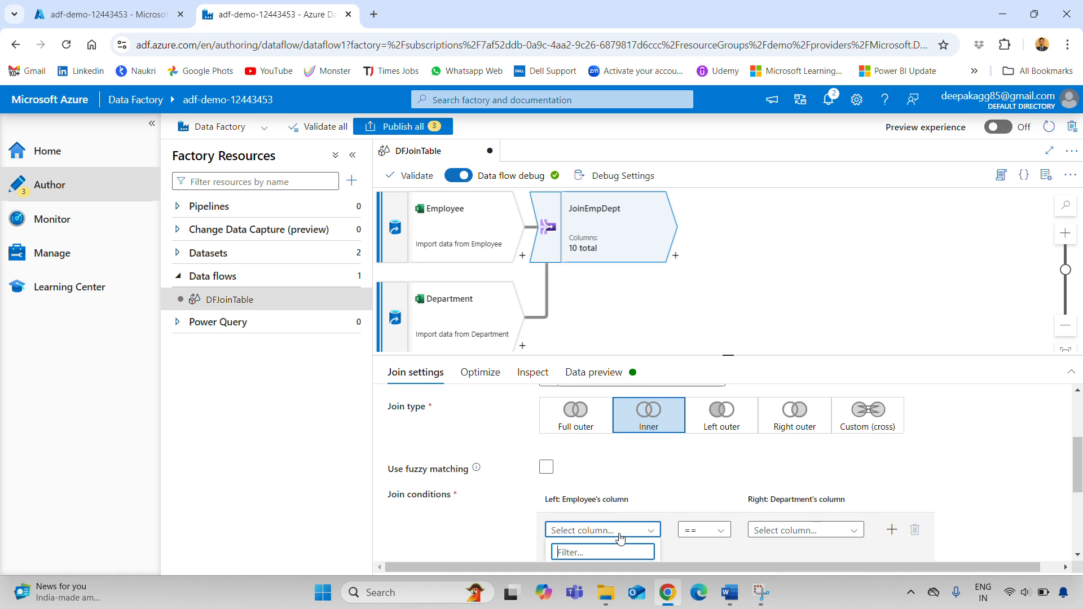
scroll(620, 539, "down", 3)
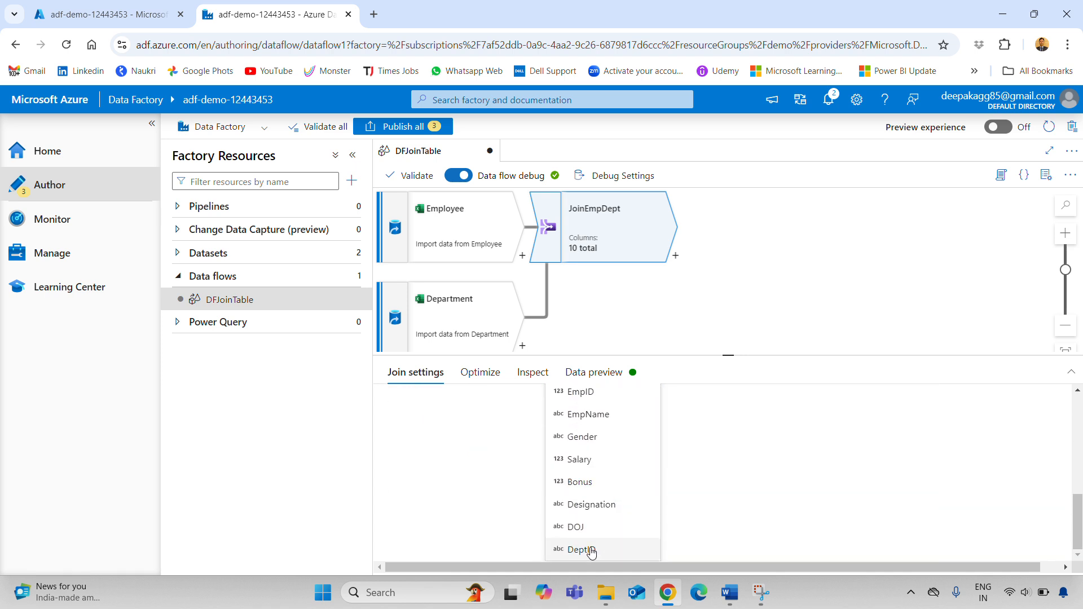
left_click(590, 549)
left_click(813, 528)
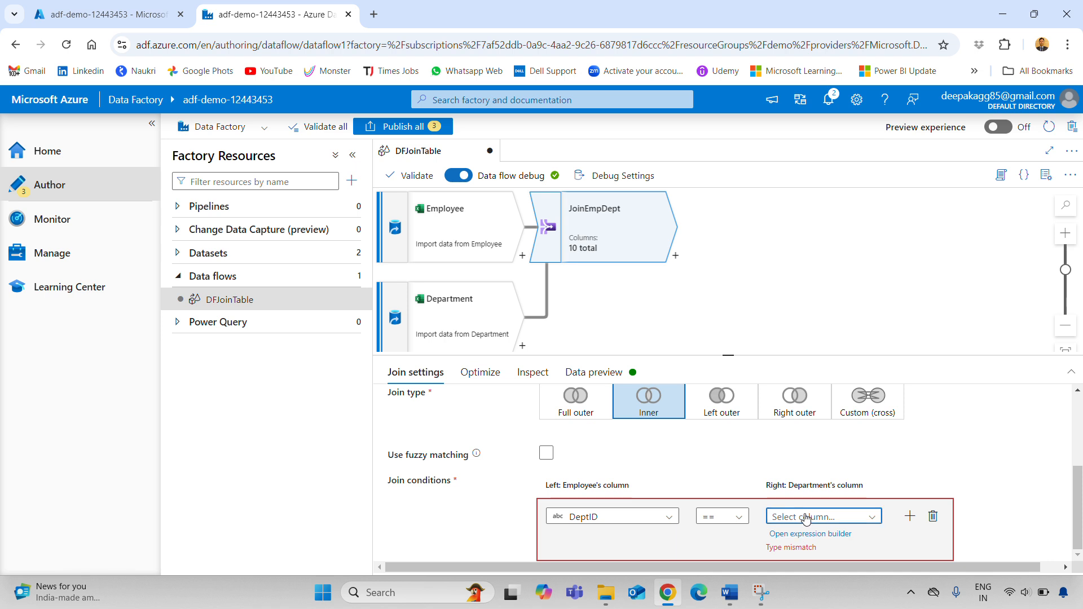
left_click(813, 525)
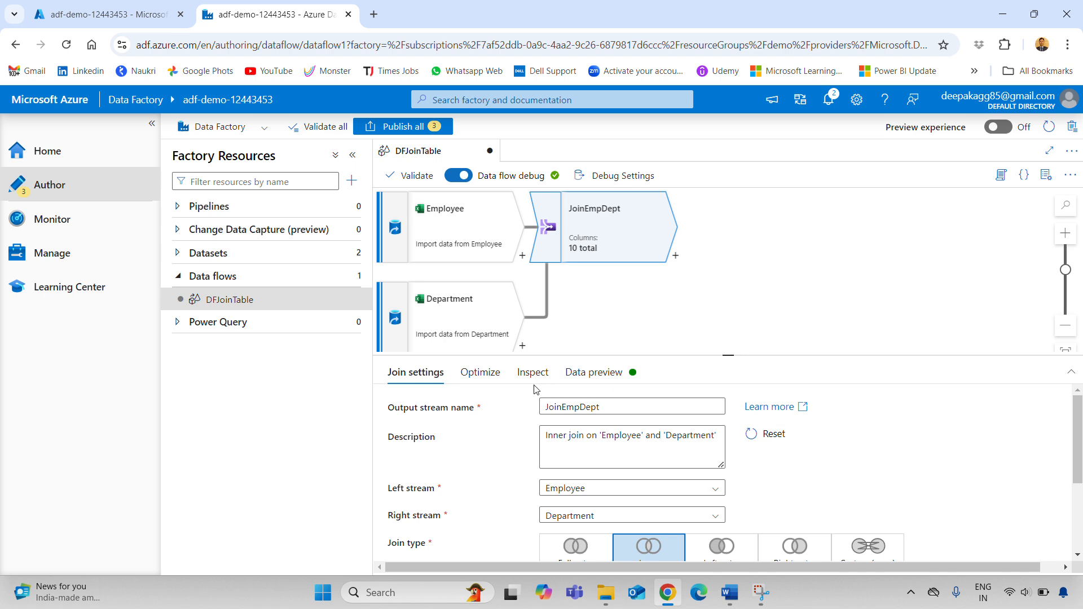
left_click(591, 374)
Refresh the JoinEmpDept preview and scroll right to see the Department DeptID and name columns
left_click(464, 435)
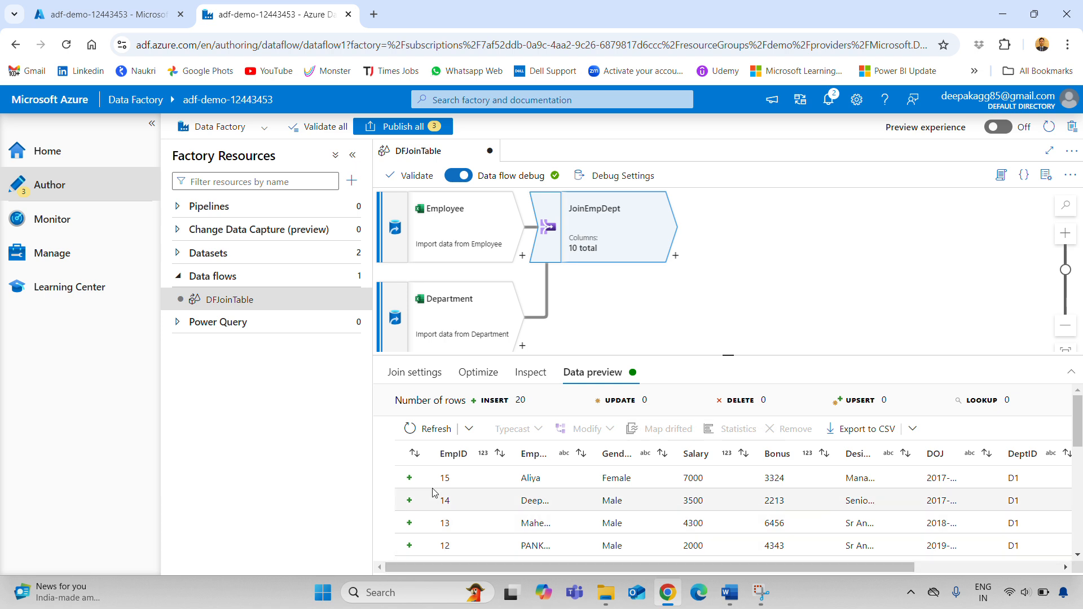
scroll(813, 565, "right", 5)
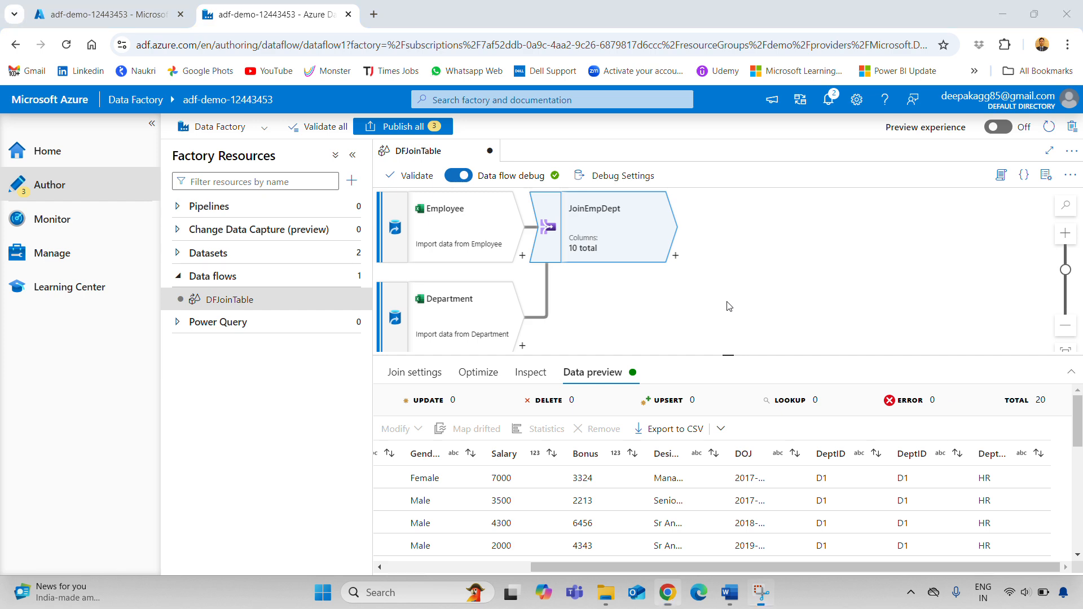
Review Steps 4–6 (join types, select activity) in the Word task document, then return to Data Factory
key("alt+Tab")
left_click(640, 402)
scroll(565, 367, "down", 3)
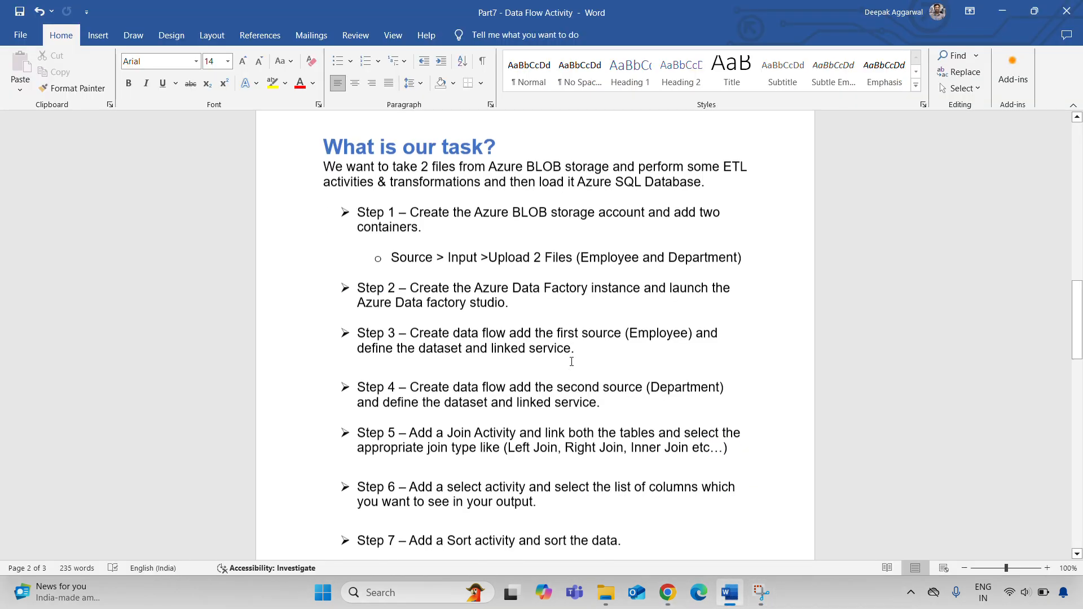
triple_click(378, 326)
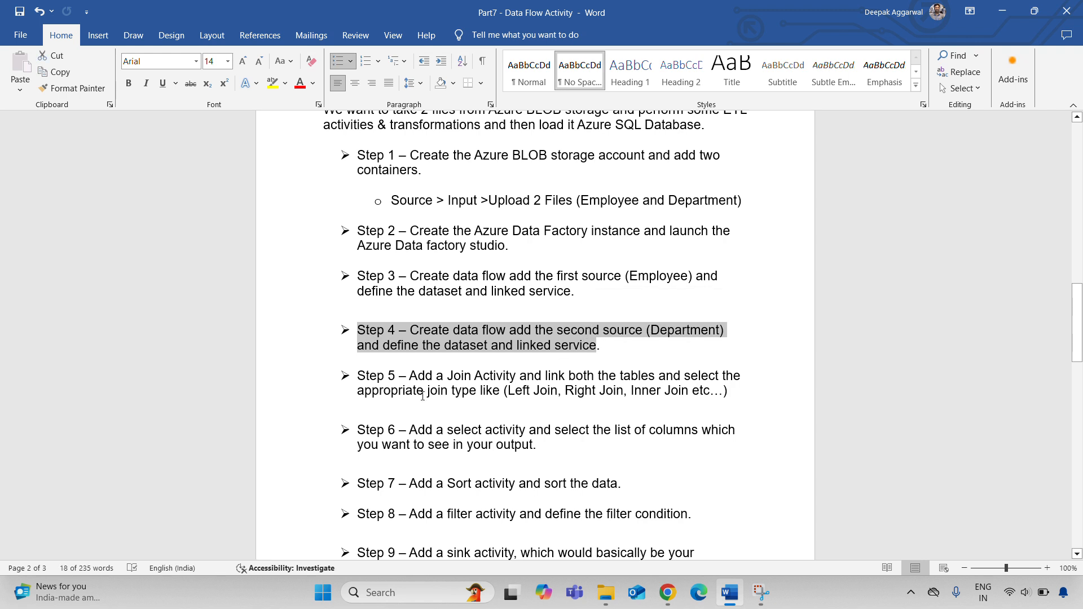
left_click_drag(691, 390, 512, 403)
left_click_drag(409, 430, 541, 431)
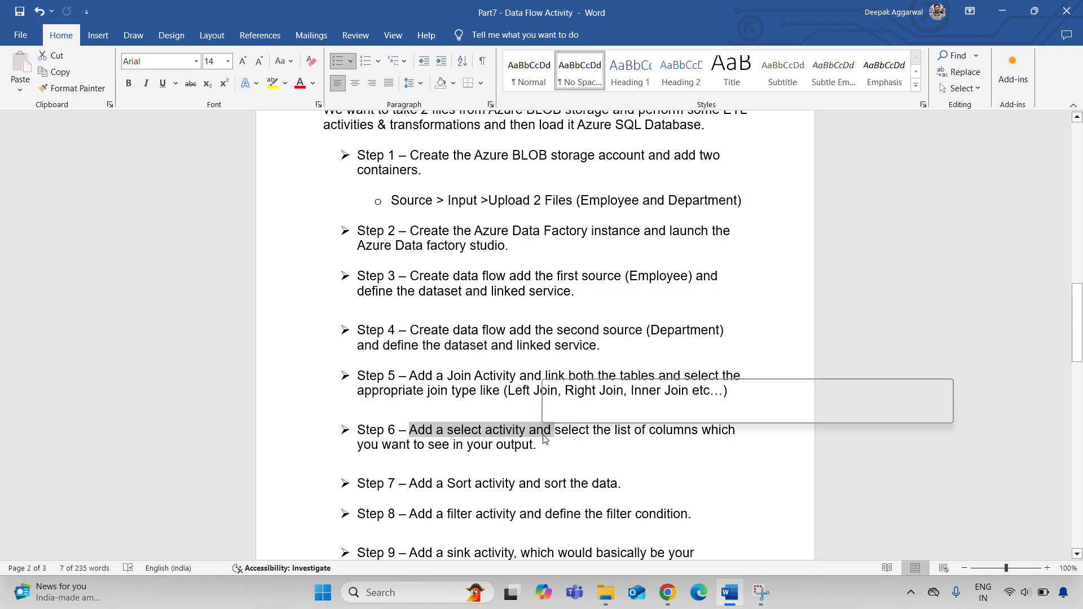
left_click(507, 444)
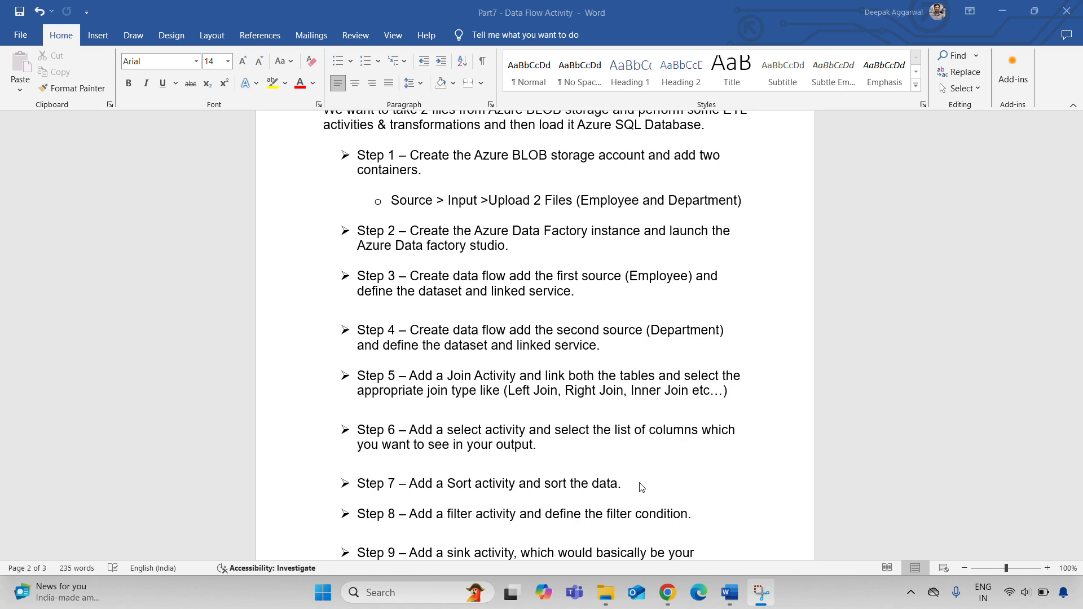
left_click(667, 592)
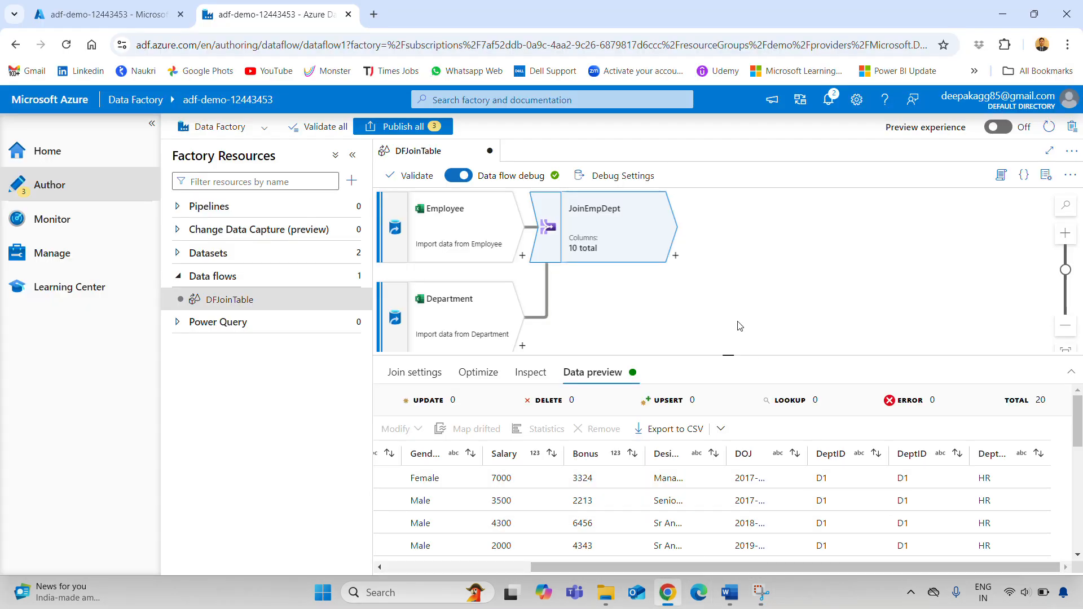
Add a Select transformation after JoinEmpDept and rename it SelectedColumns
left_click(675, 258)
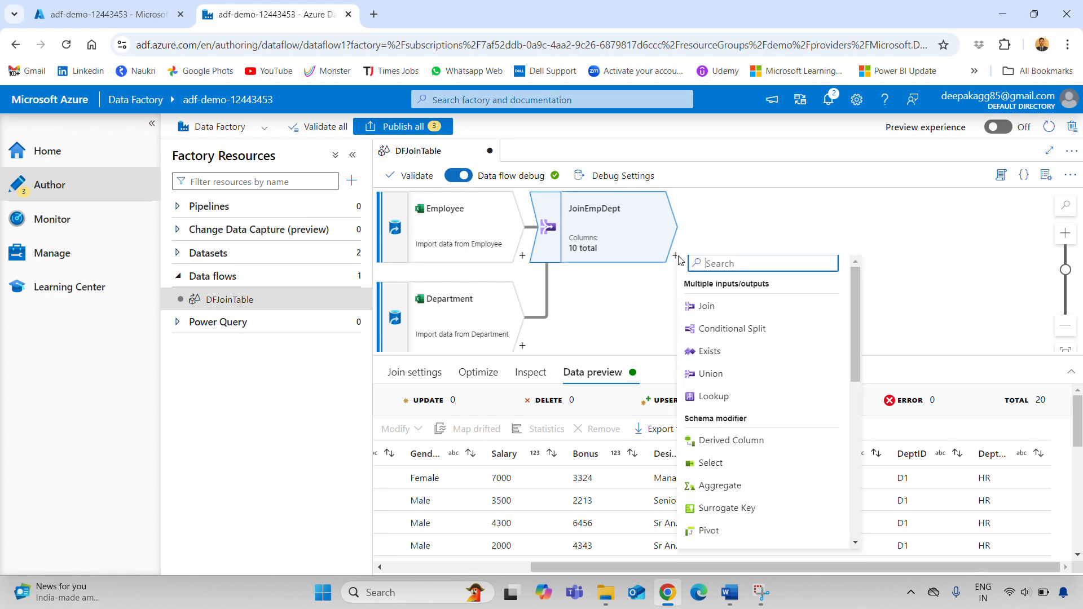
left_click(728, 468)
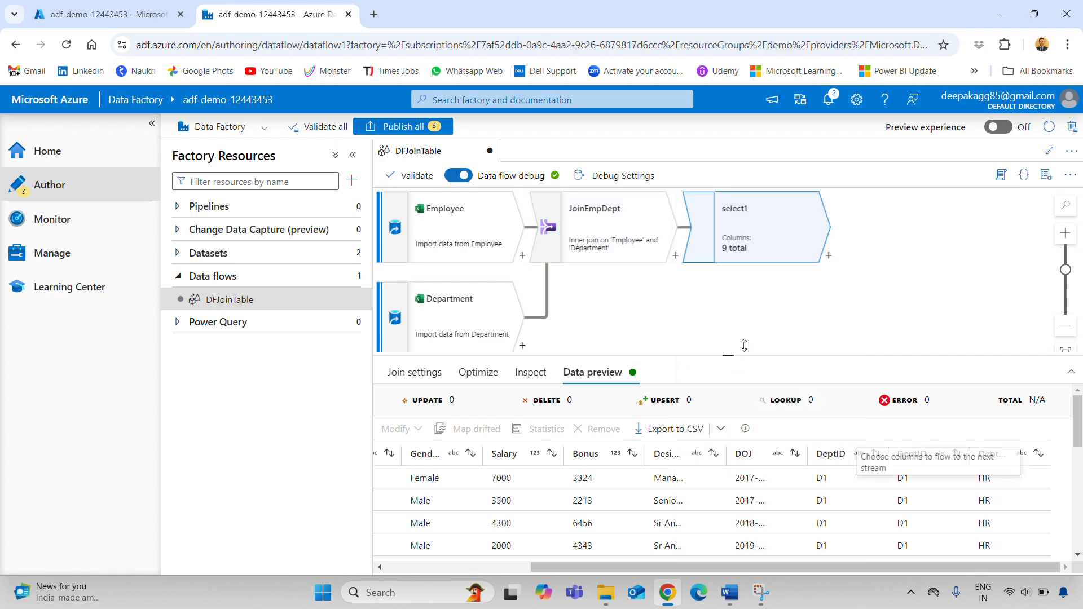
double_click(577, 406)
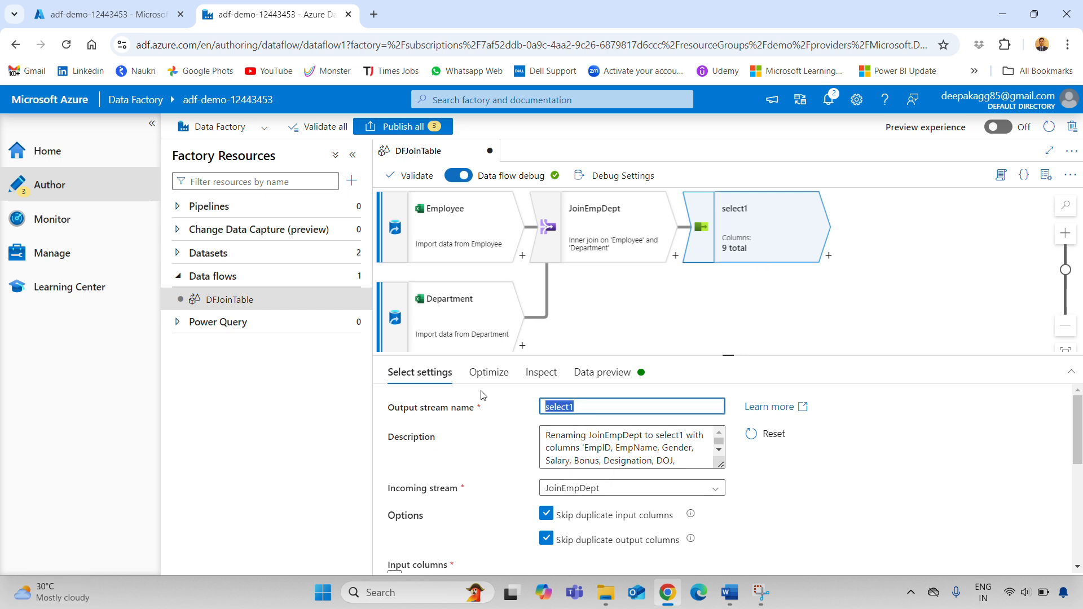
type("S")
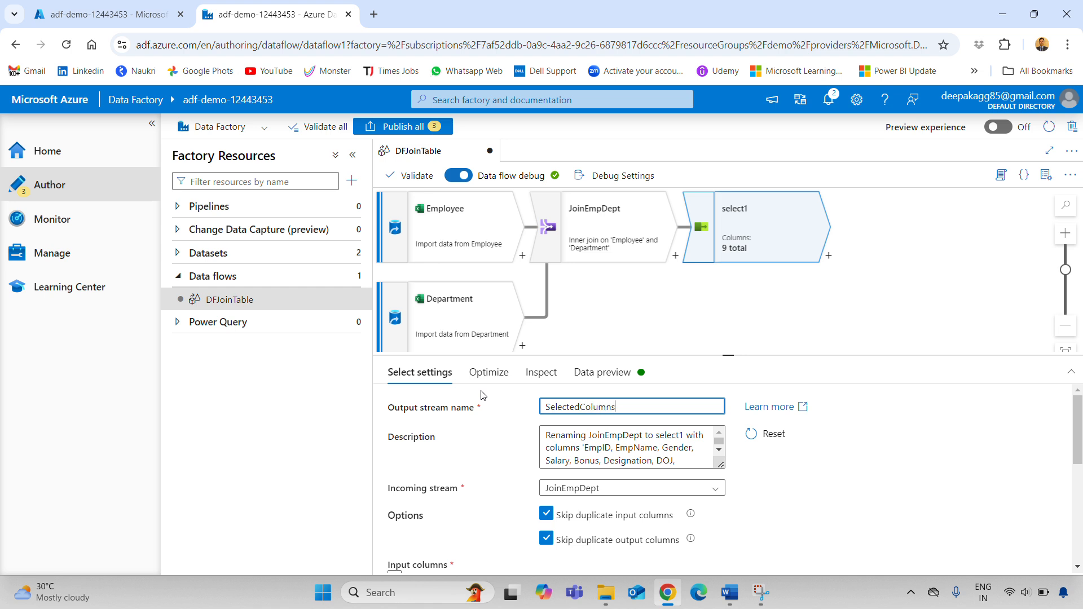
Delete the duplicate Department@DeptID mapping, leaving 9 column mappings
scroll(848, 467, "down", 4)
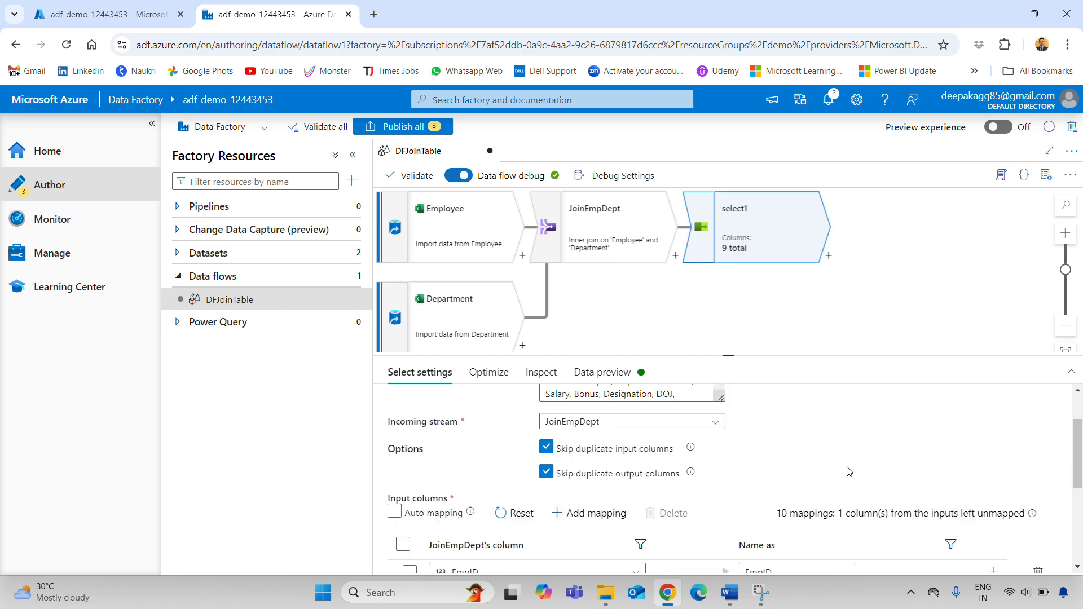
scroll(959, 467, "down", 2)
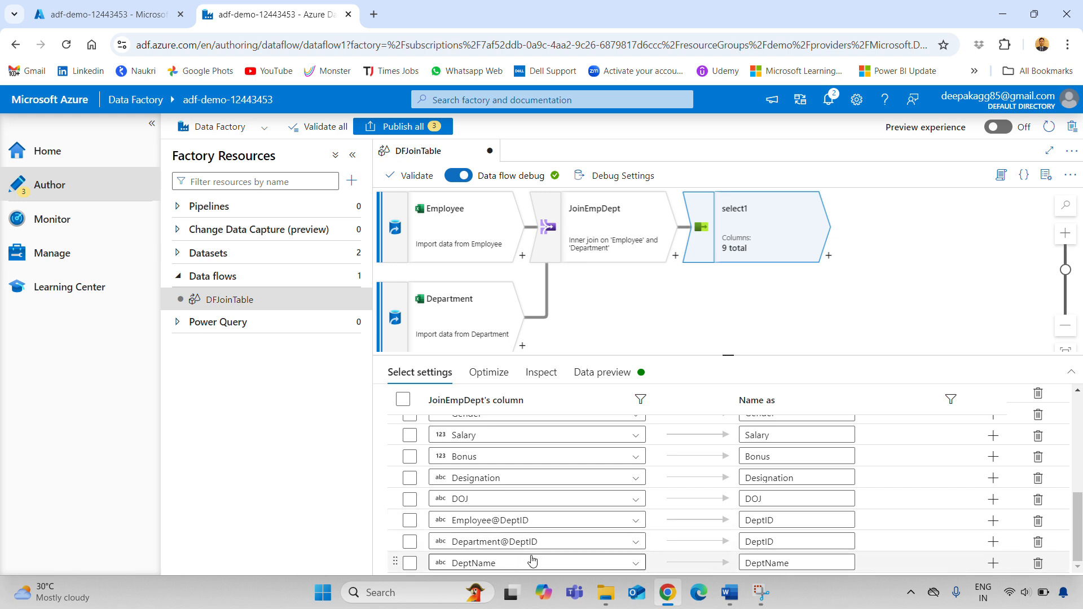
left_click(1038, 543)
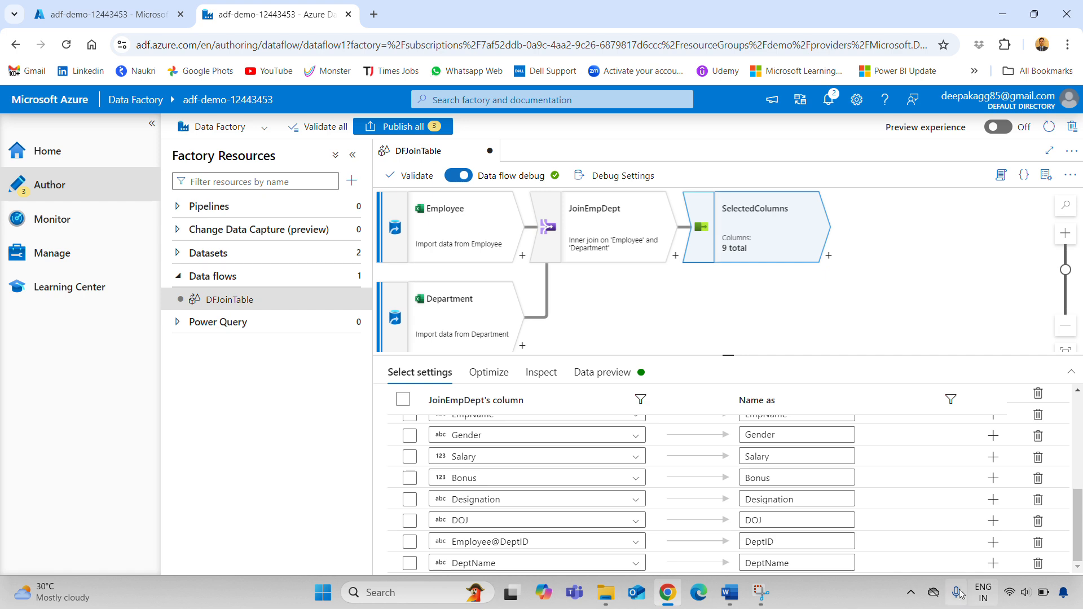
scroll(870, 425, "up", 3)
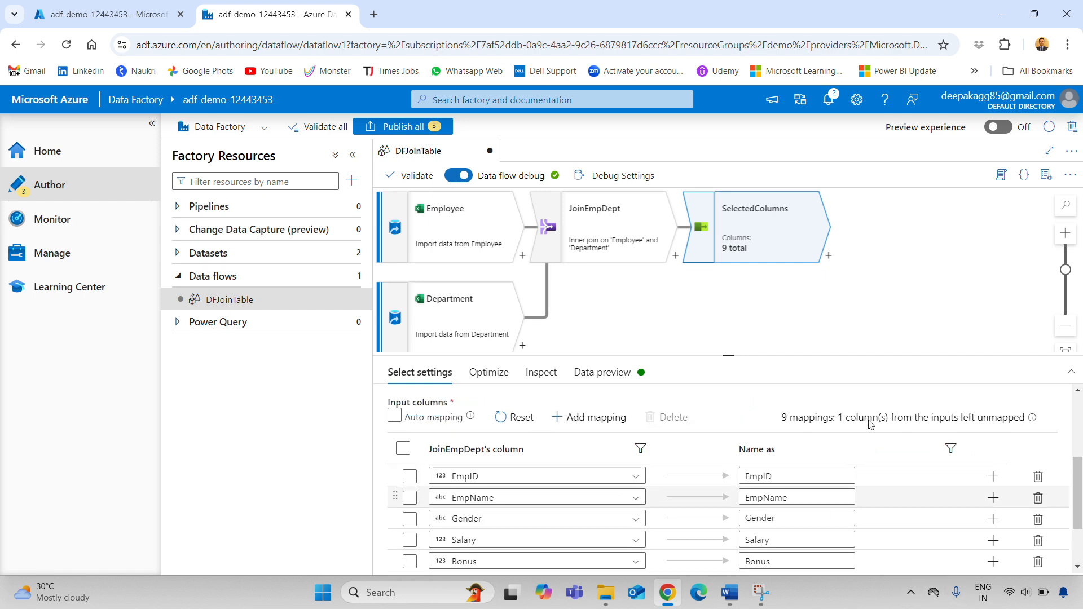
scroll(870, 424, "up", 5)
Refresh the SelectedColumns data preview to show 20 rows with one DeptID and department name
left_click(599, 372)
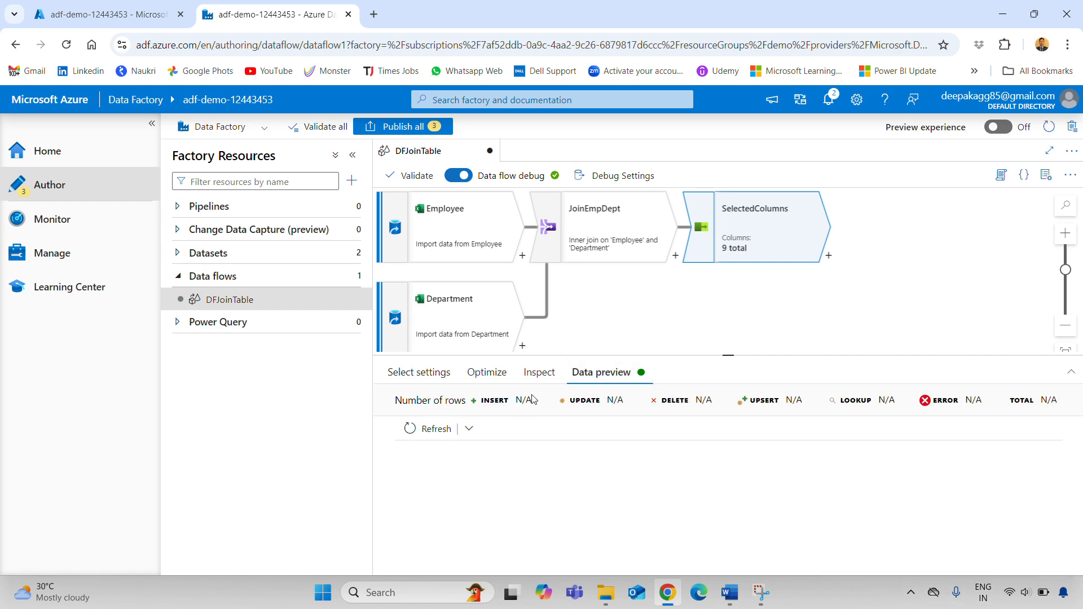
left_click(422, 433)
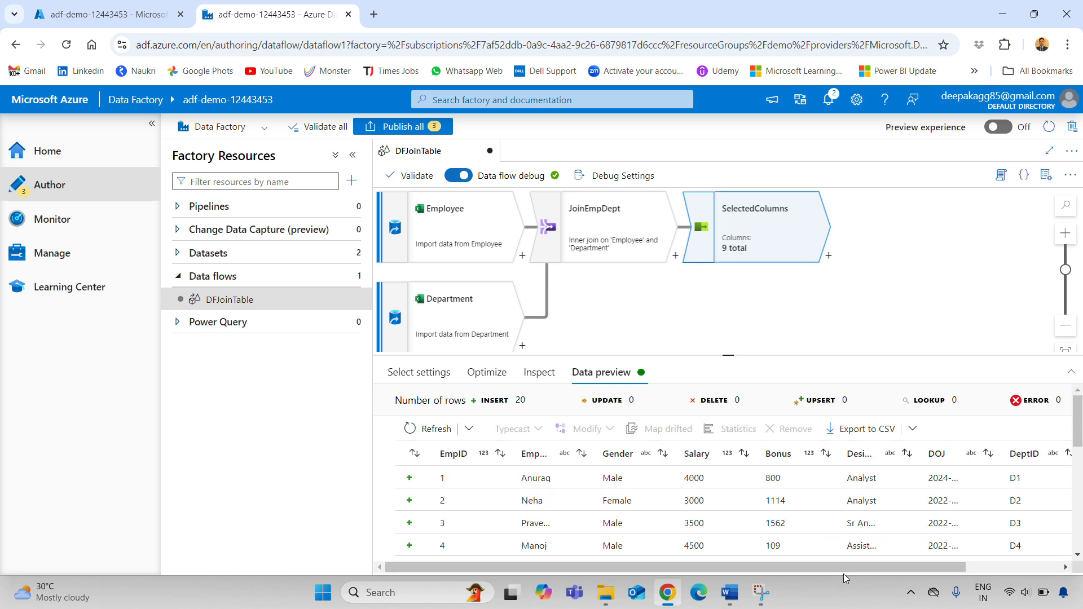
left_click_drag(844, 573, 940, 571)
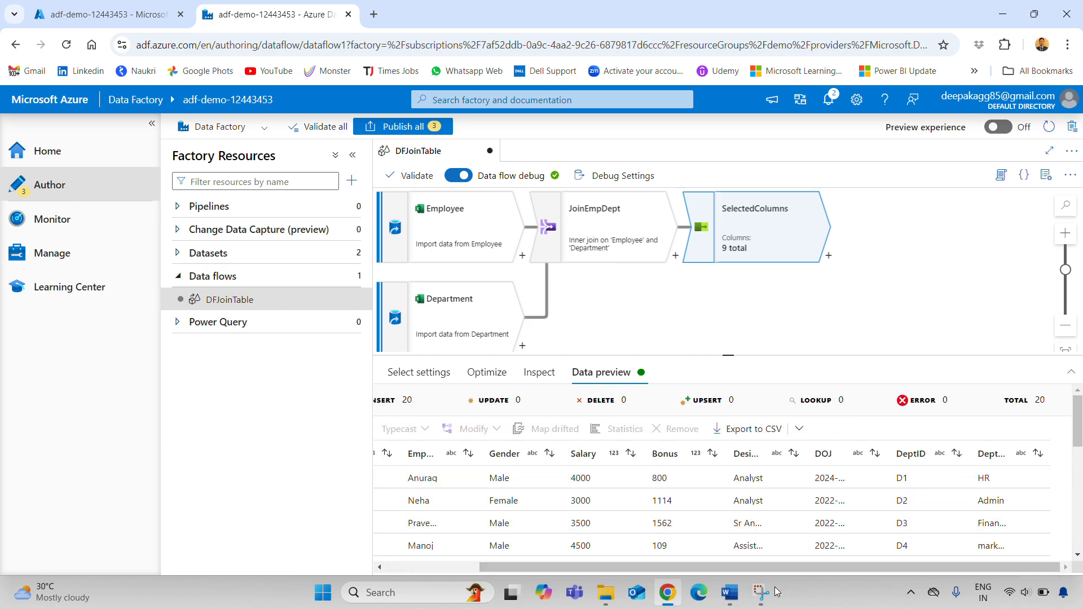
Check the Step 6 select and Step 7 sort instructions in Word, then return to the browser
left_click(729, 593)
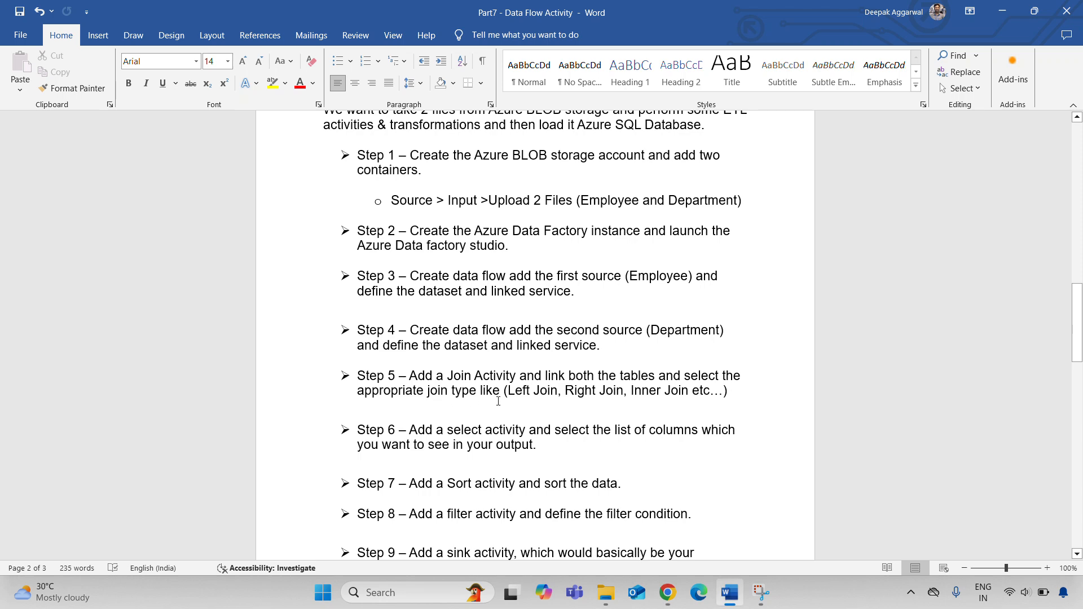
left_click_drag(411, 432, 635, 433)
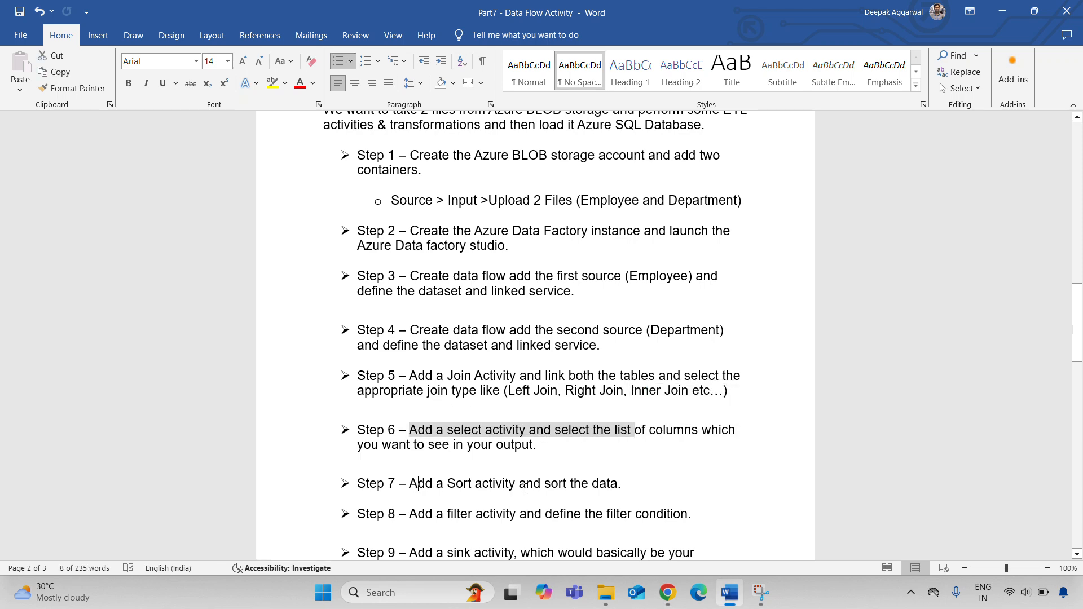
left_click_drag(418, 484, 557, 490)
key("alt+Tab")
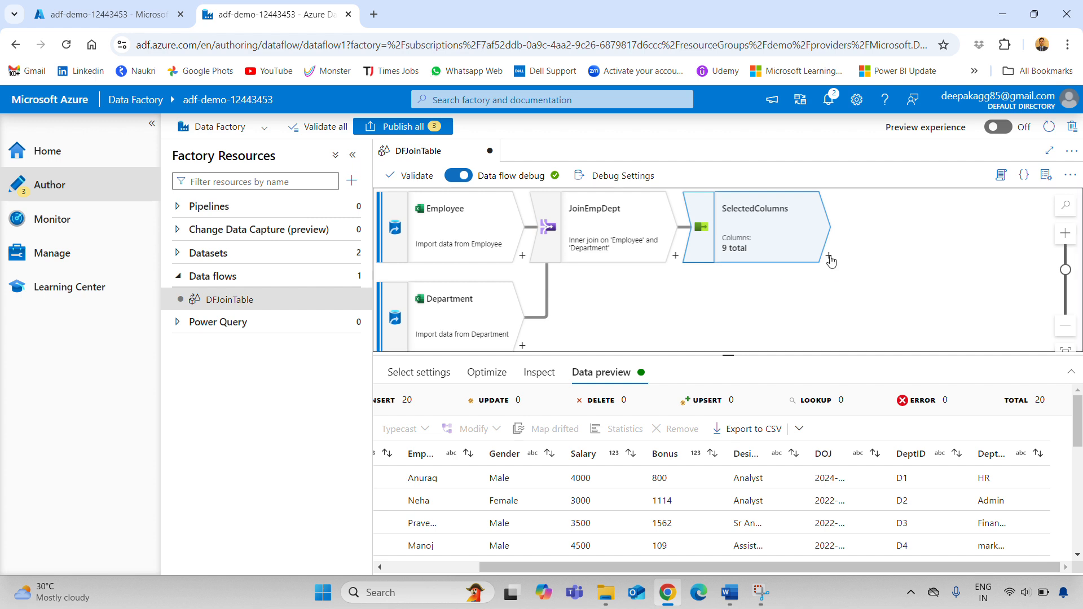
Add a Sort transformation after SelectedColumns and rename it SortColumns
left_click(829, 257)
scroll(895, 432, "down", 5)
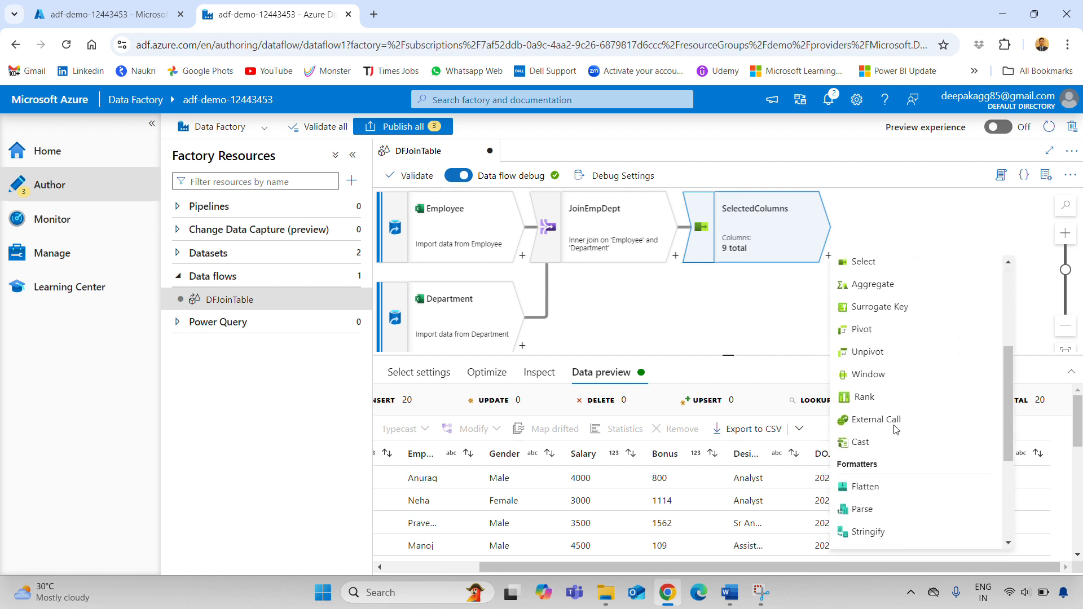
scroll(895, 431, "down", 3)
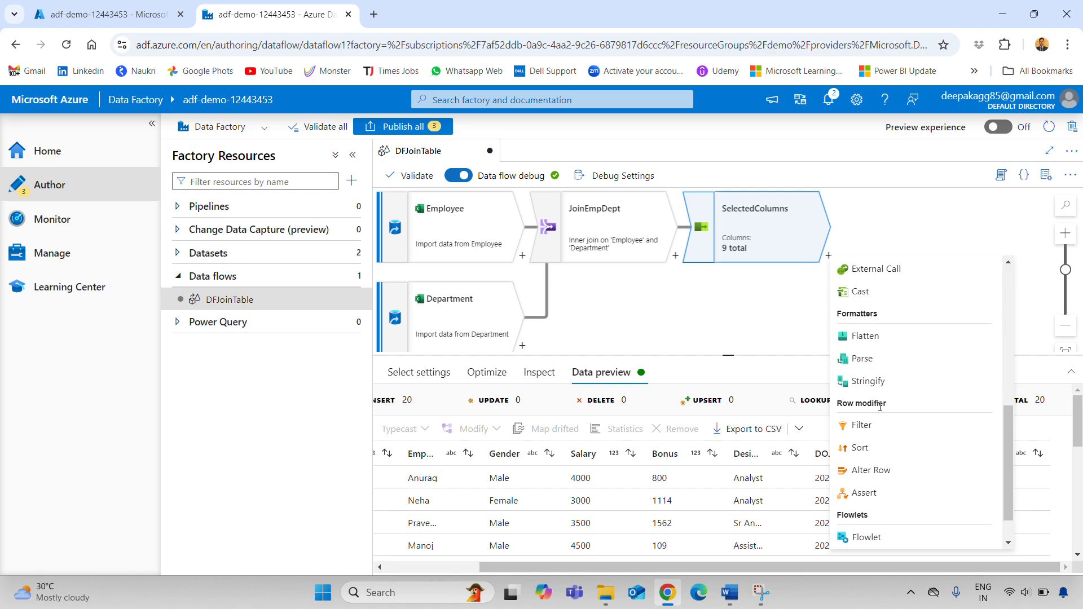
left_click(875, 448)
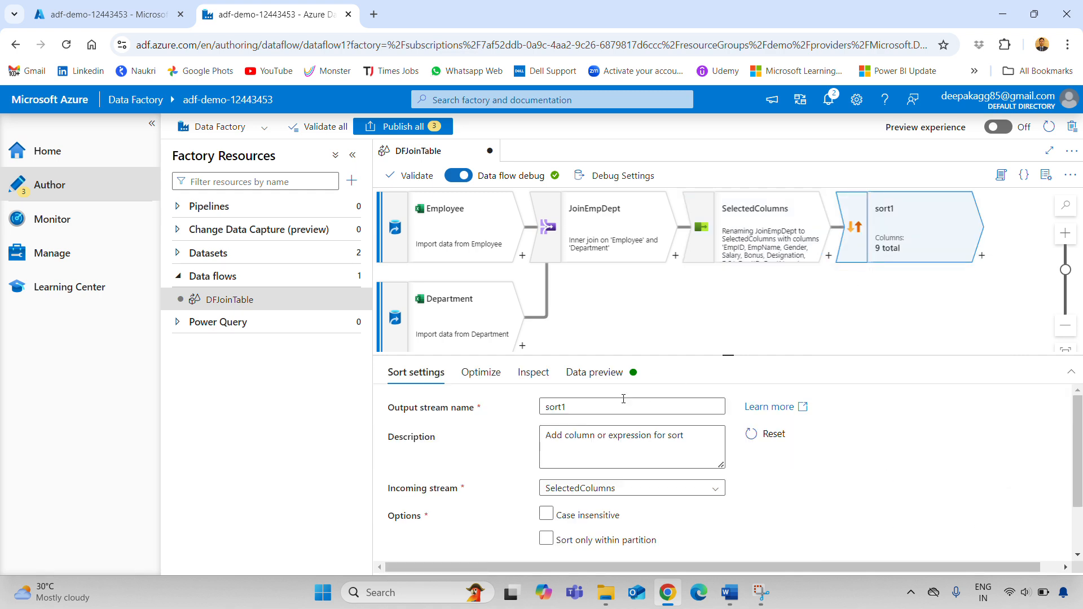
left_click(585, 415)
left_click_drag(586, 415, 458, 402)
type("S")
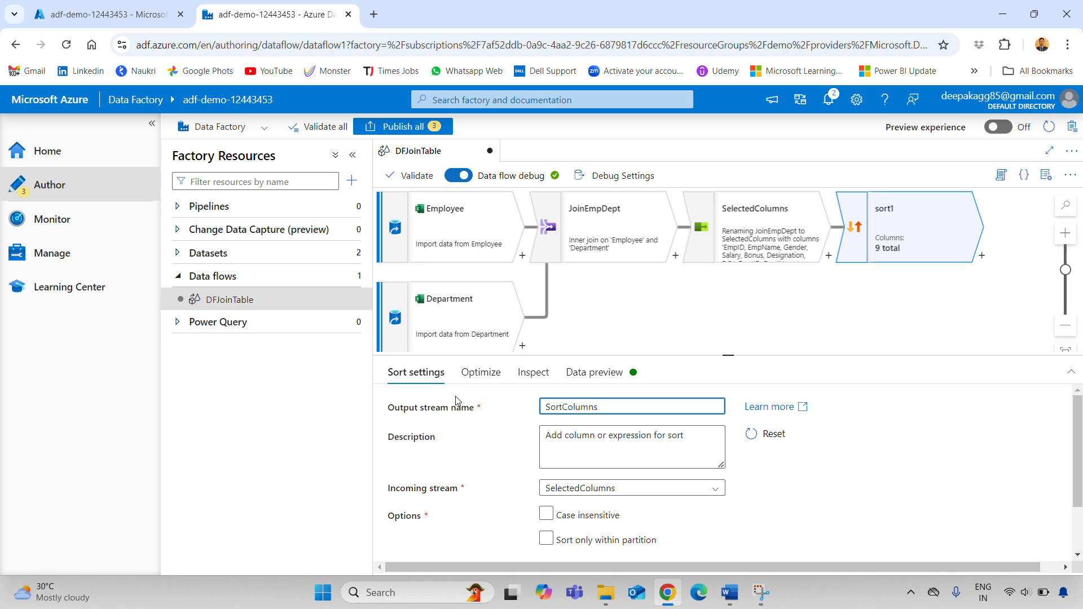
left_click(957, 441)
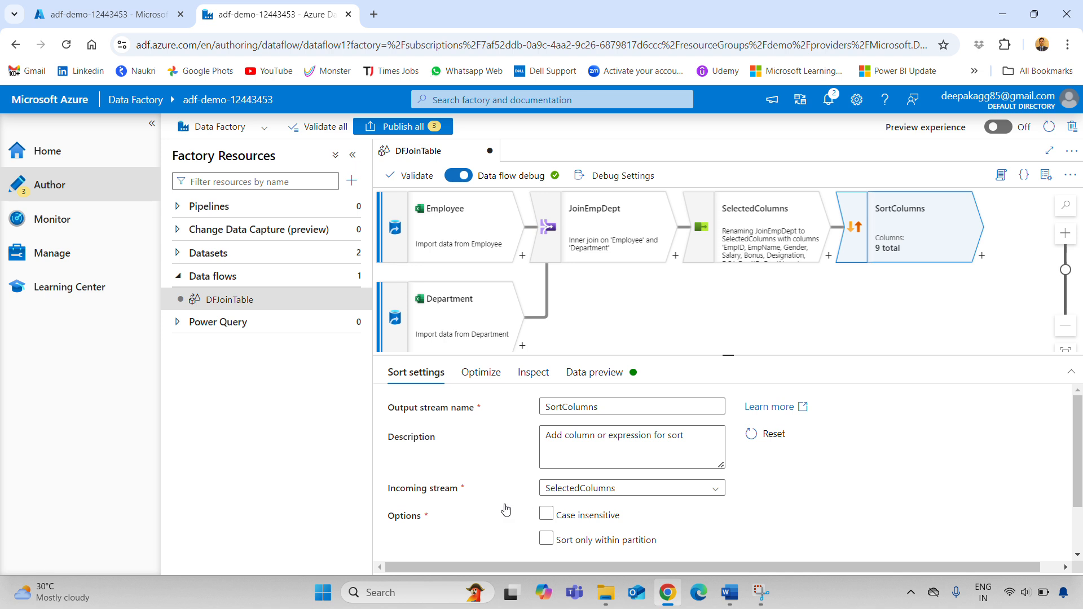
Keep SelectedColumns as incoming stream, turn off partition-only sorting, and sort by Salary ascending
left_click(630, 489)
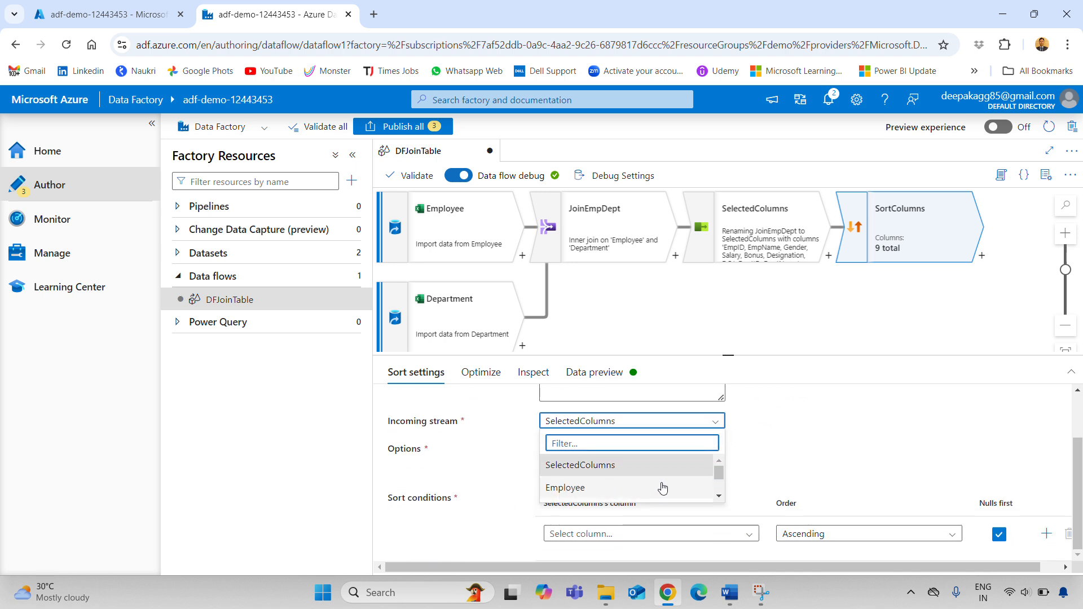
scroll(660, 491, "down", 2)
scroll(660, 488, "up", 2)
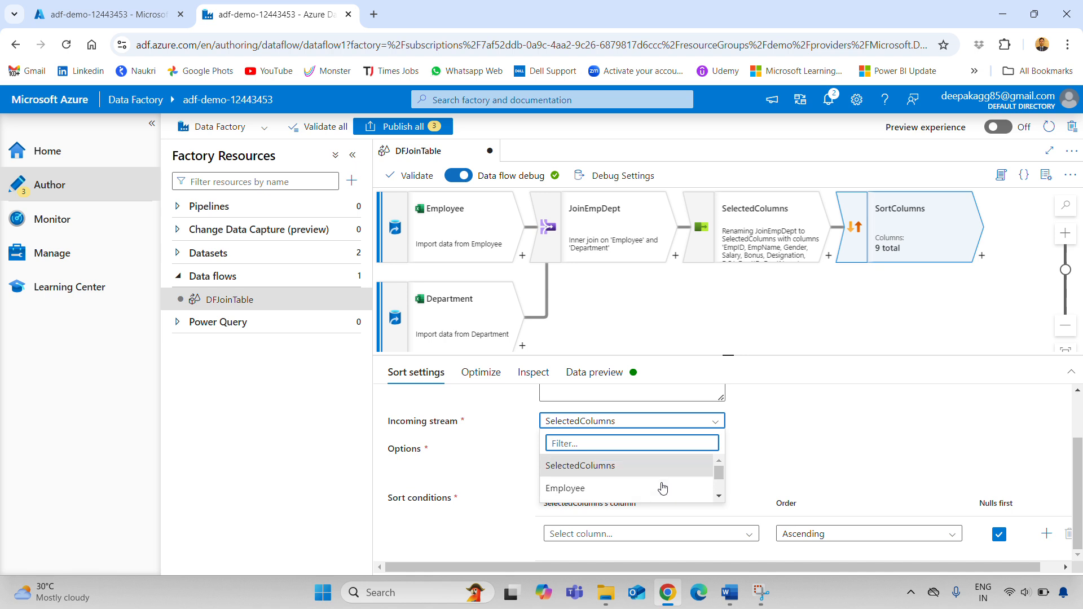
left_click(719, 499)
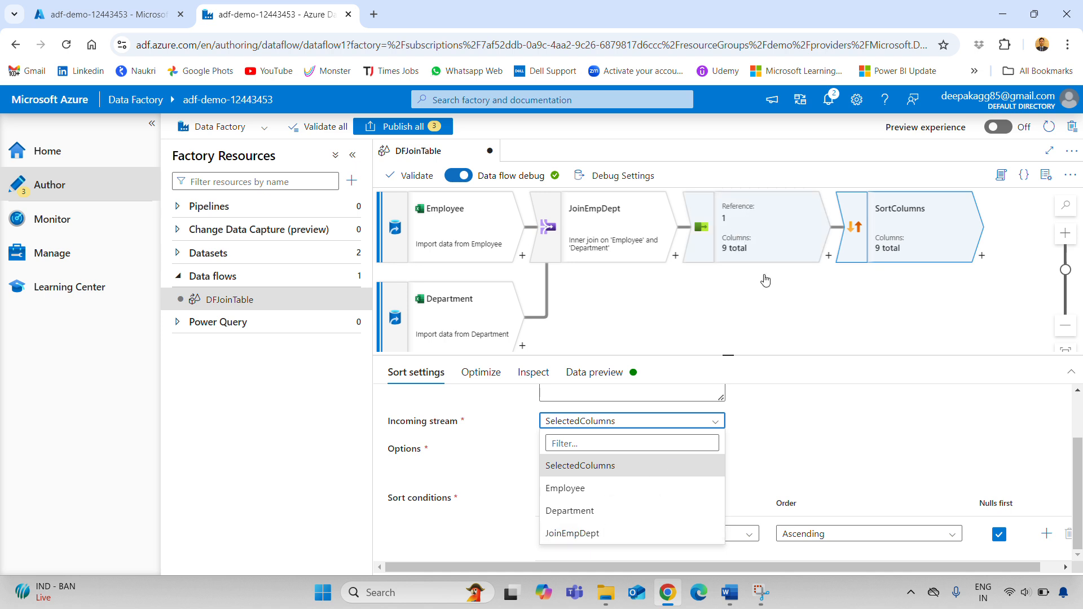
left_click(599, 467)
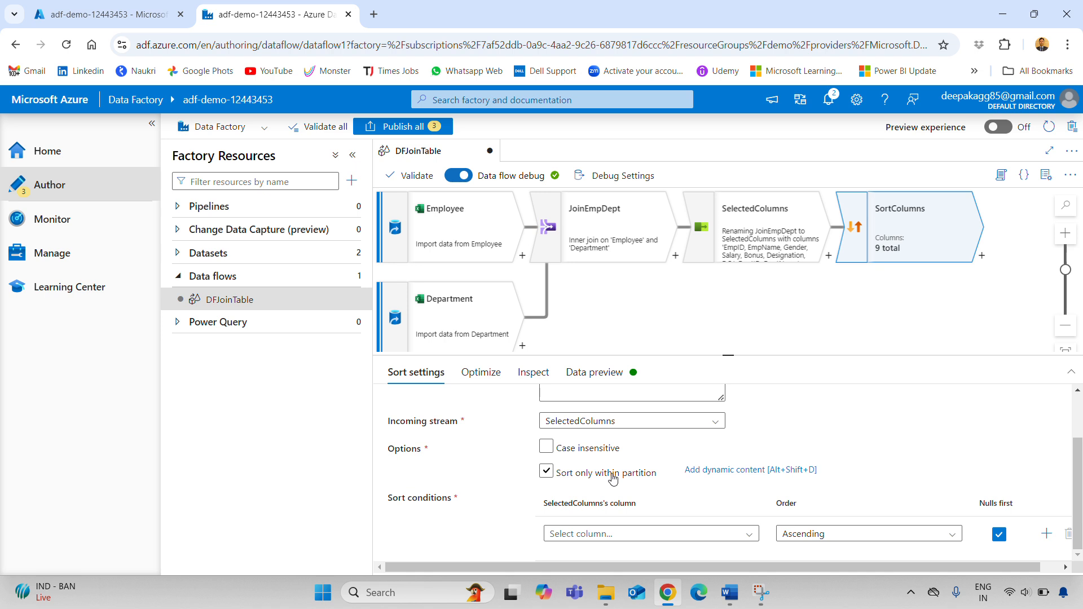
left_click(612, 475)
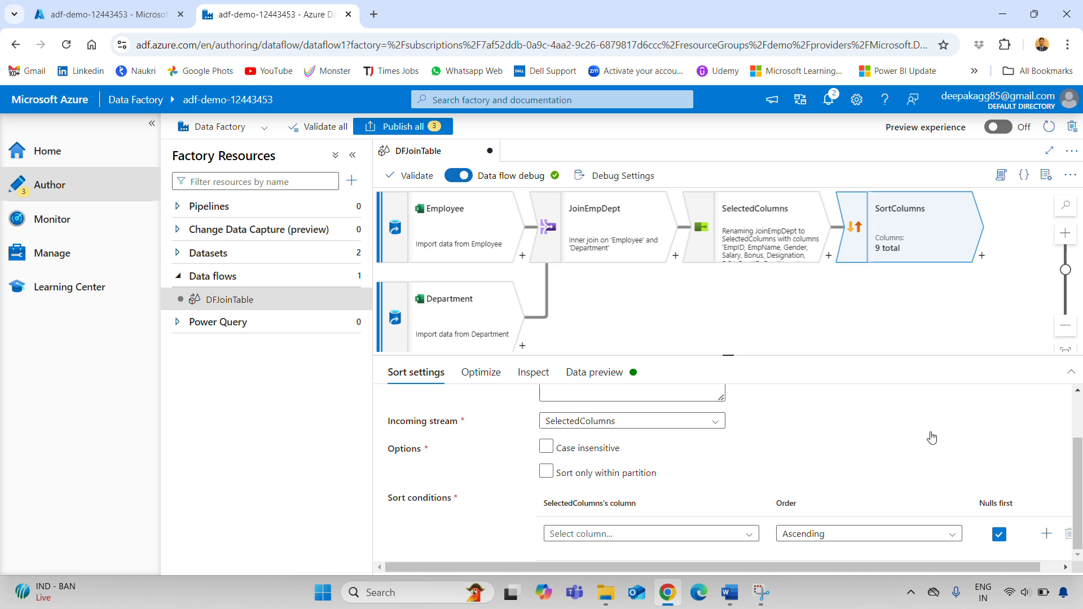
scroll(907, 435, "up", 2)
scroll(907, 435, "down", 2)
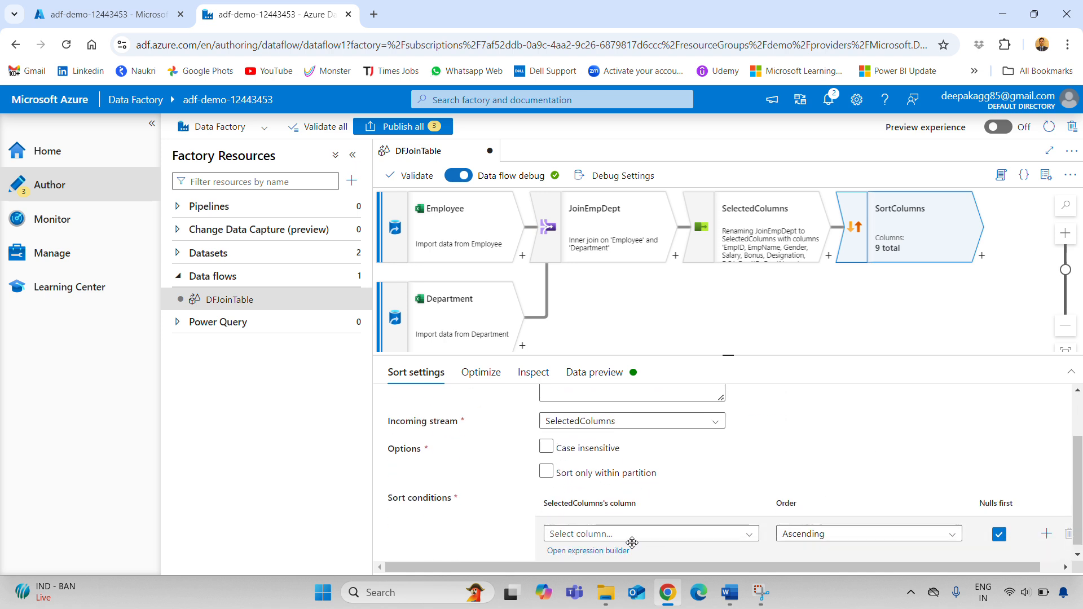
left_click(644, 537)
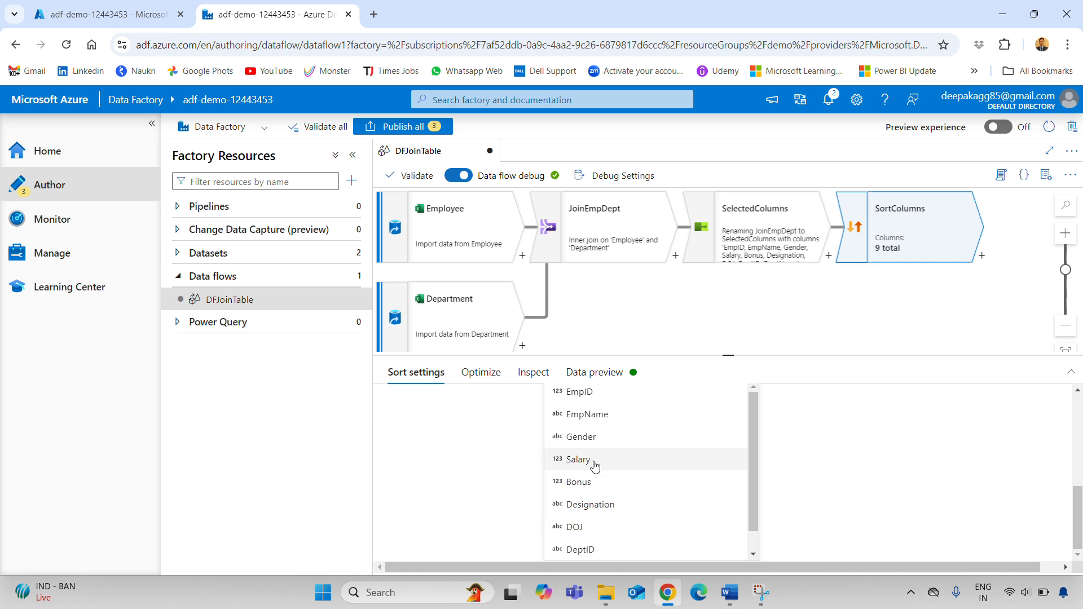
left_click(594, 466)
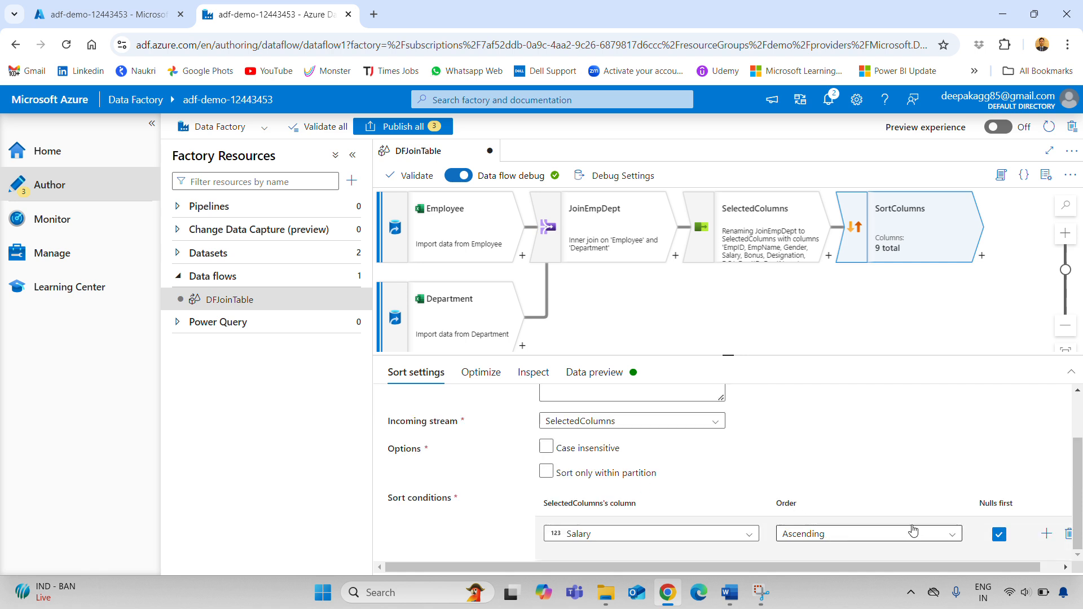
left_click(594, 372)
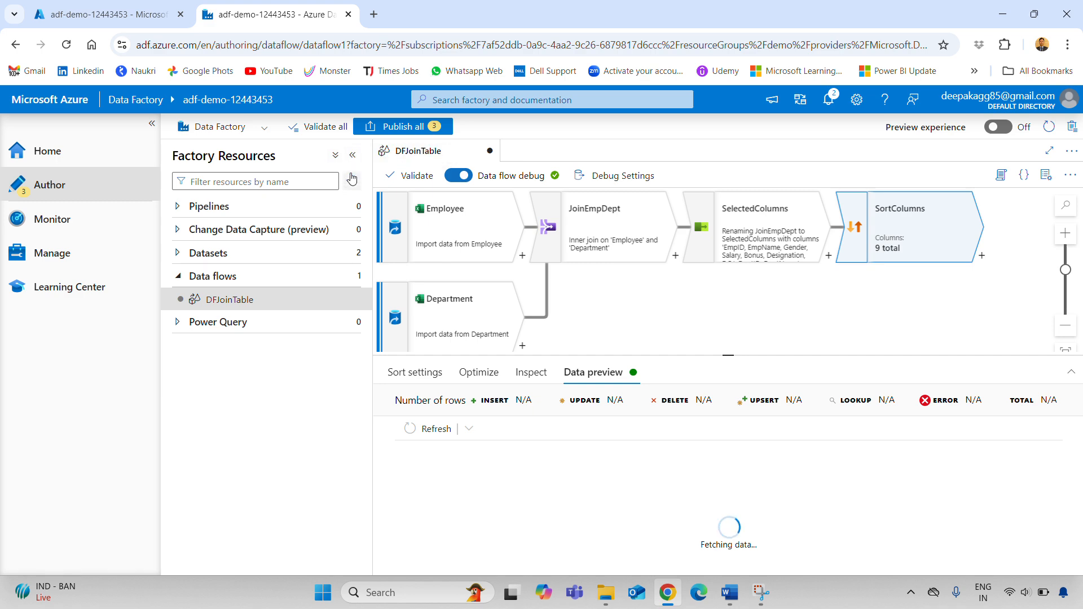
Collapse Factory Resources to view the Salary-sorted preview, then check Step 8's filter instruction in Word
left_click(352, 157)
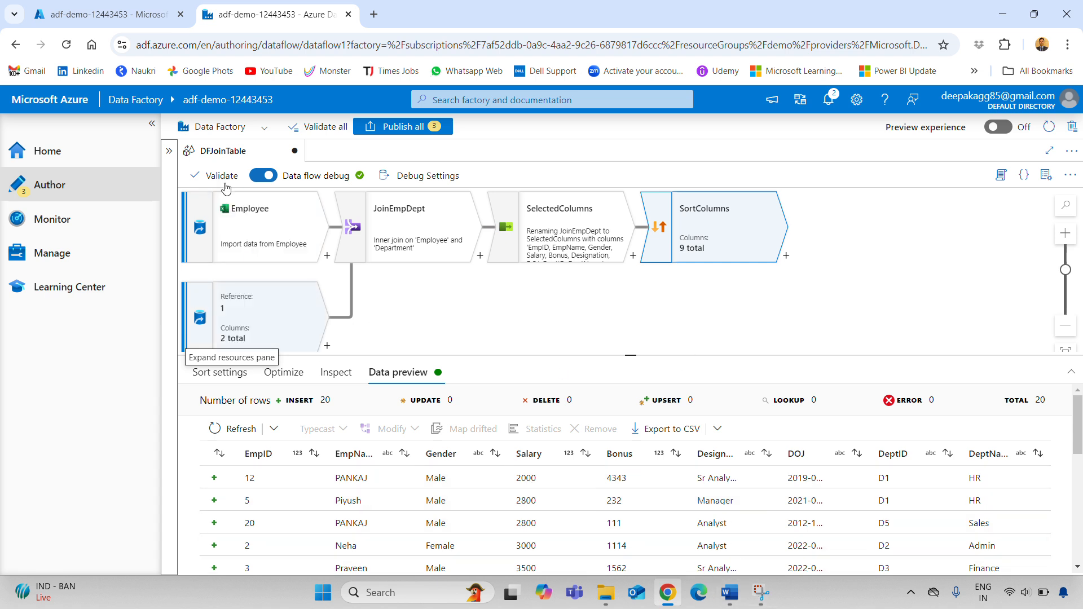
left_click(730, 592)
scroll(625, 433, "down", 2)
scroll(625, 433, "down", 1)
left_click_drag(409, 412, 589, 413)
key("alt+Tab")
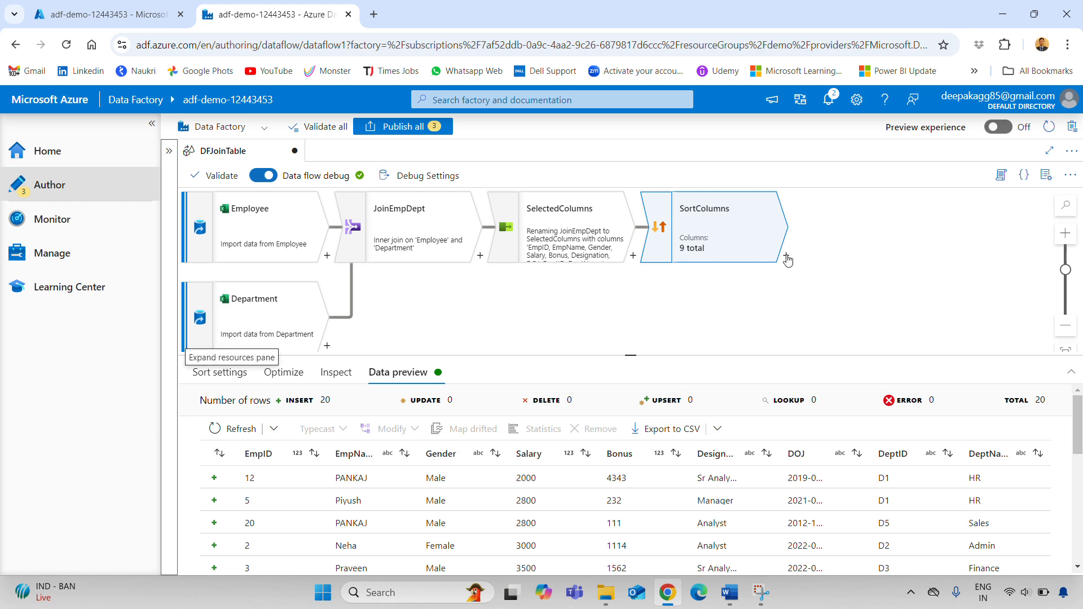
Add a Filter after SortColumns named FilteredDataonSalary and start editing its Filter on condition
left_click(787, 257)
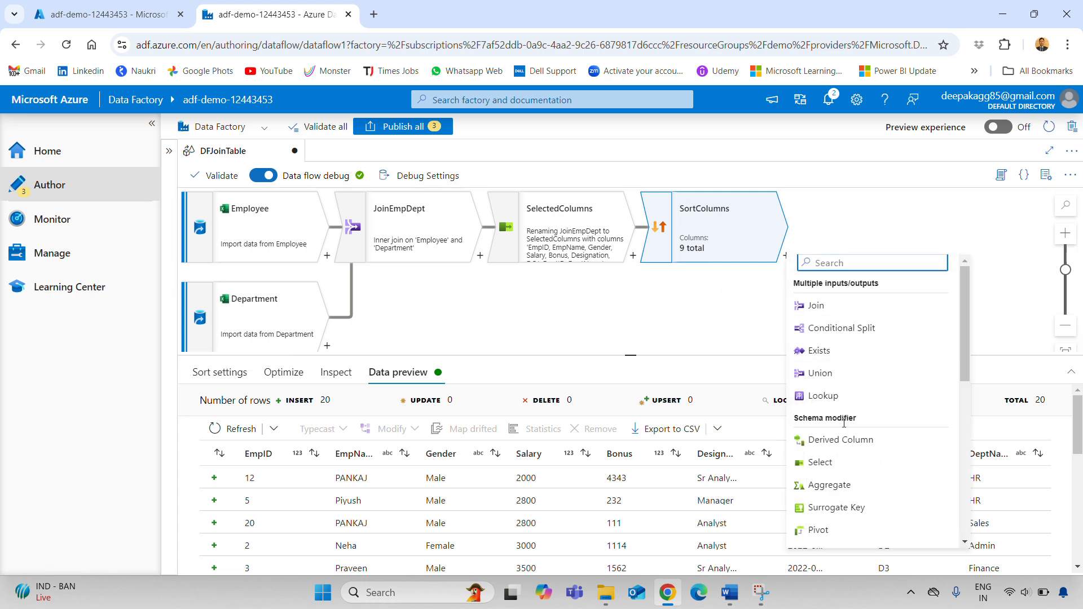
scroll(841, 420, "down", 5)
left_click(840, 425)
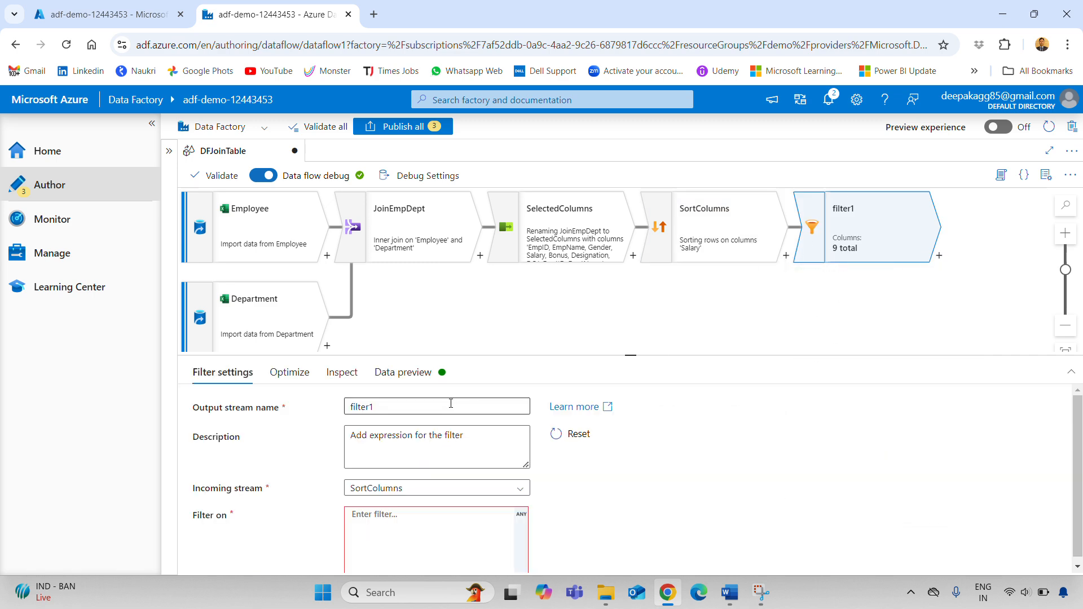
left_click_drag(454, 406, 196, 408)
type("Fi")
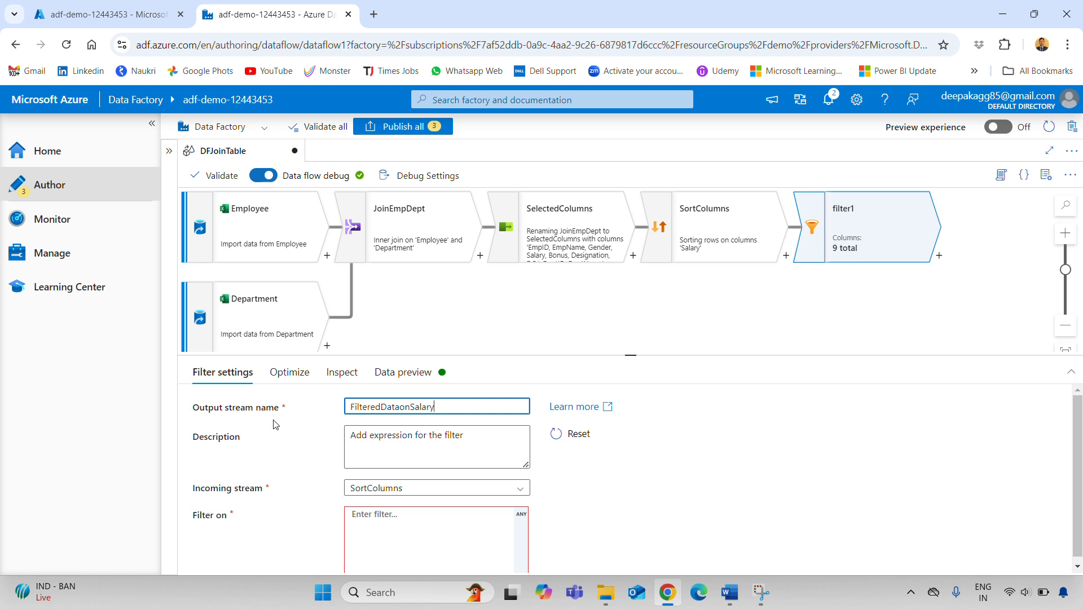
left_click(728, 456)
scroll(515, 489, "down", 1)
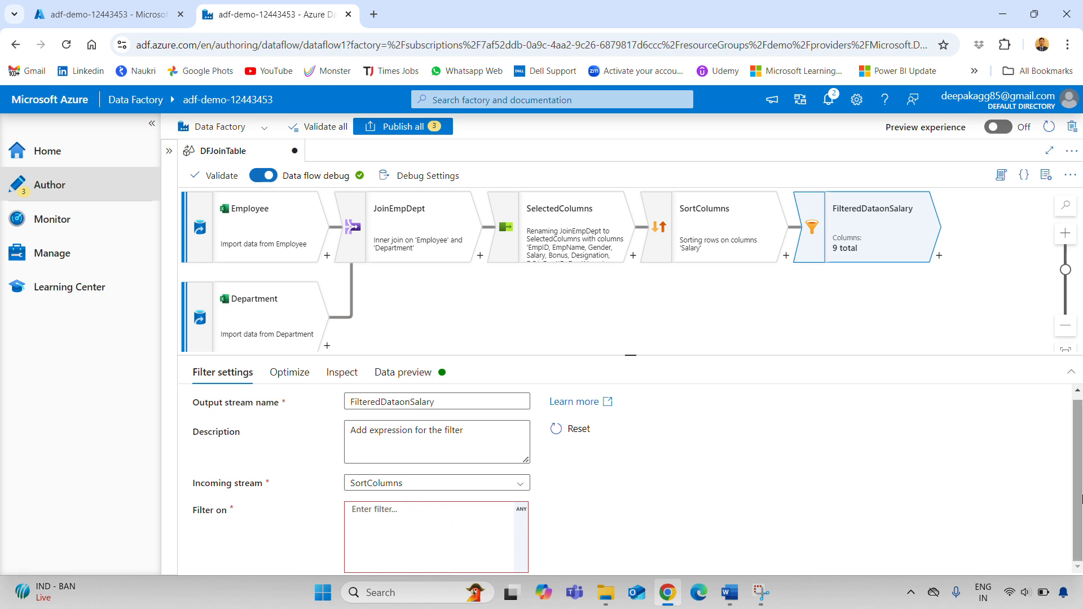
key("ctrl+minus")
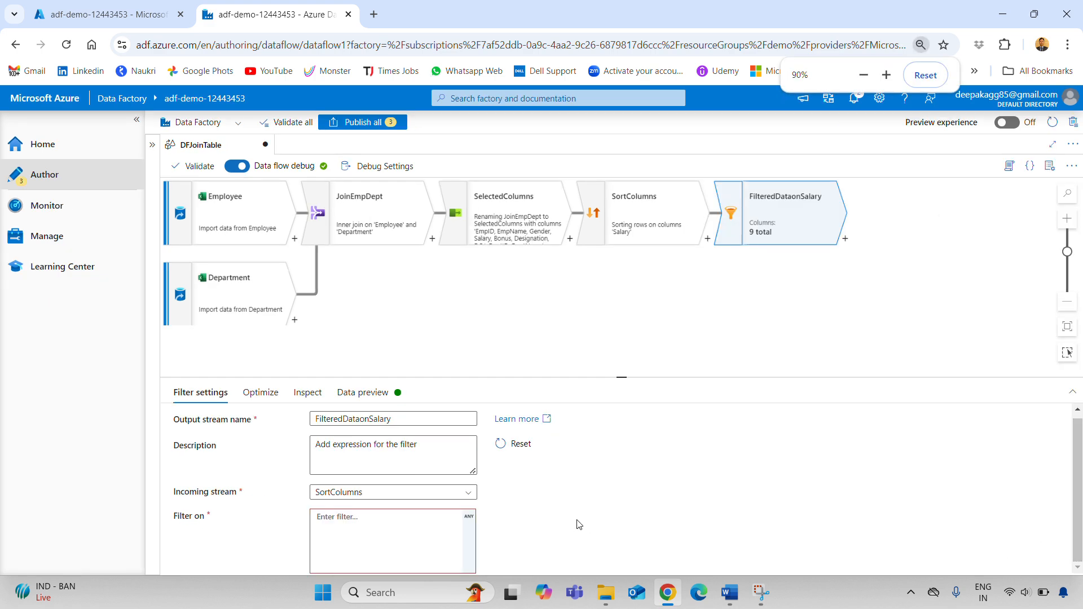
left_click(344, 517)
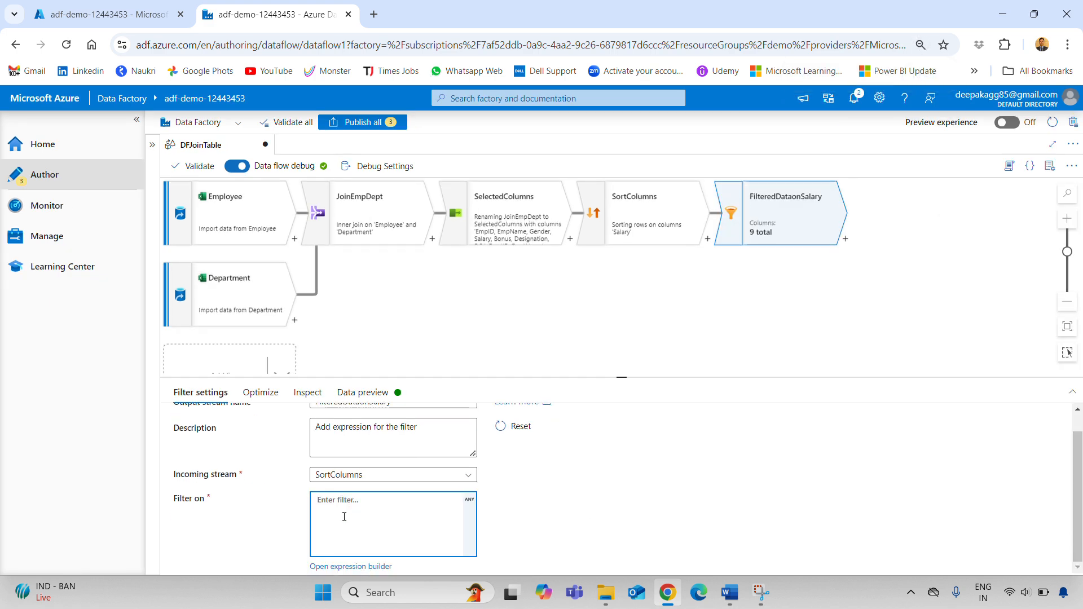
In the expression builder, enter Salary >=4000 and preview which salary rows evaluate true
left_click(363, 566)
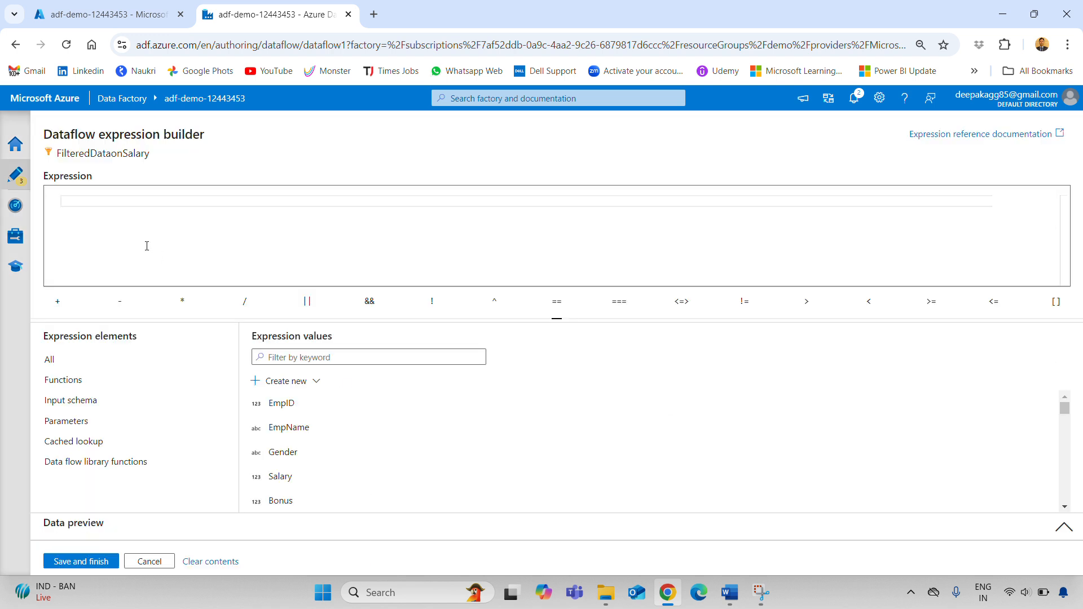
left_click(286, 476)
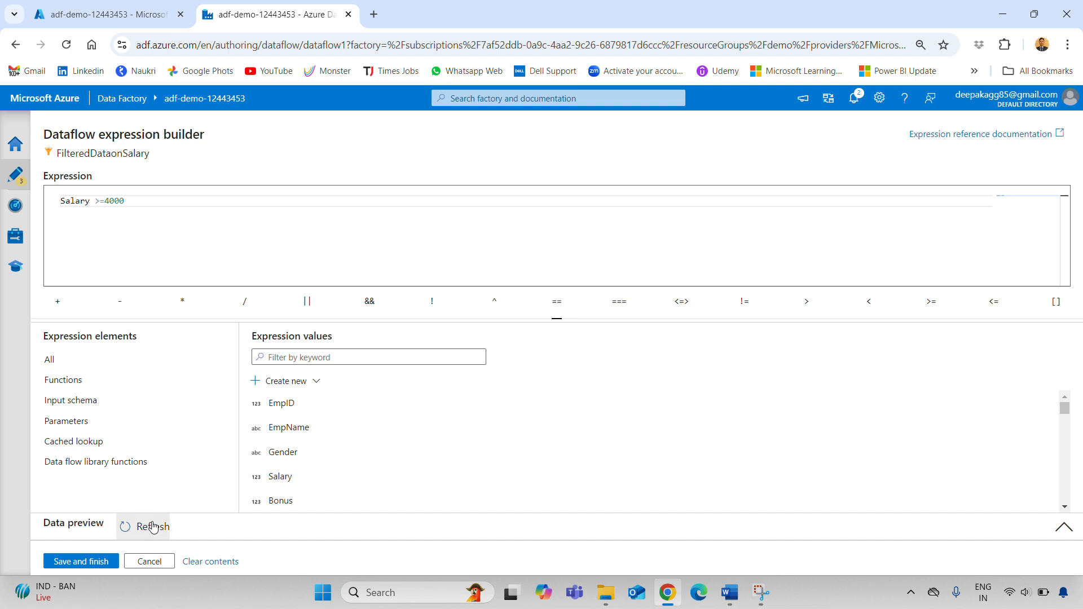
left_click(141, 533)
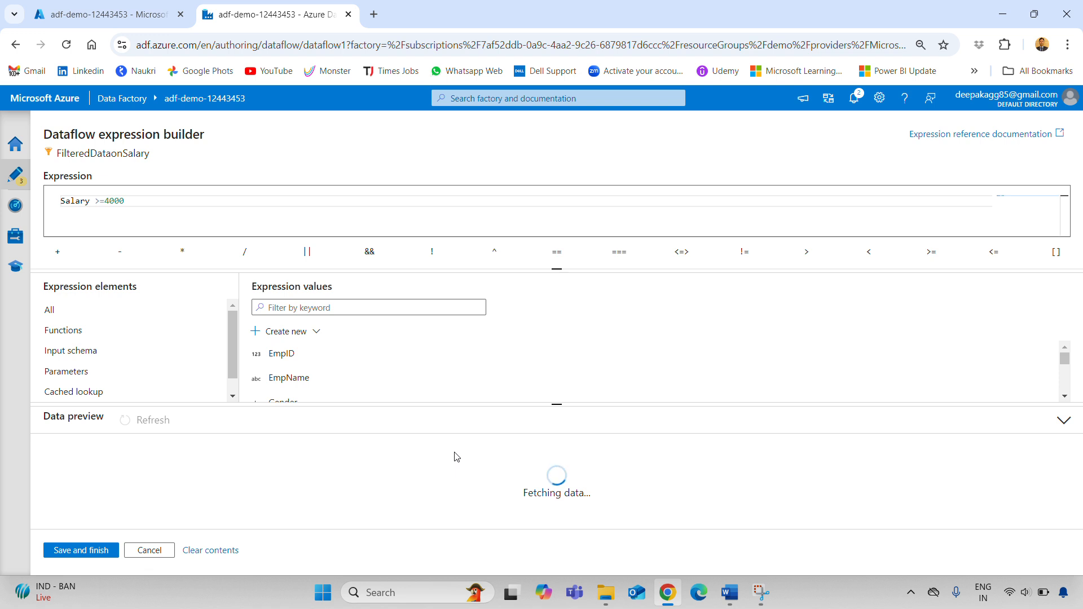
scroll(609, 460, "down", 3)
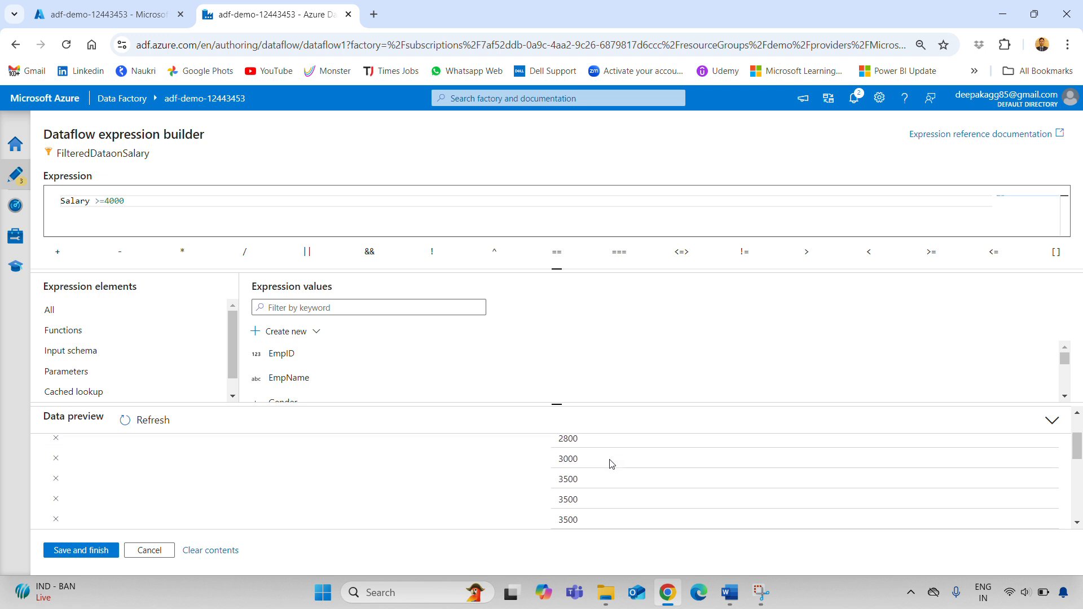
scroll(611, 464, "up", 3)
left_click_drag(556, 404, 543, 330)
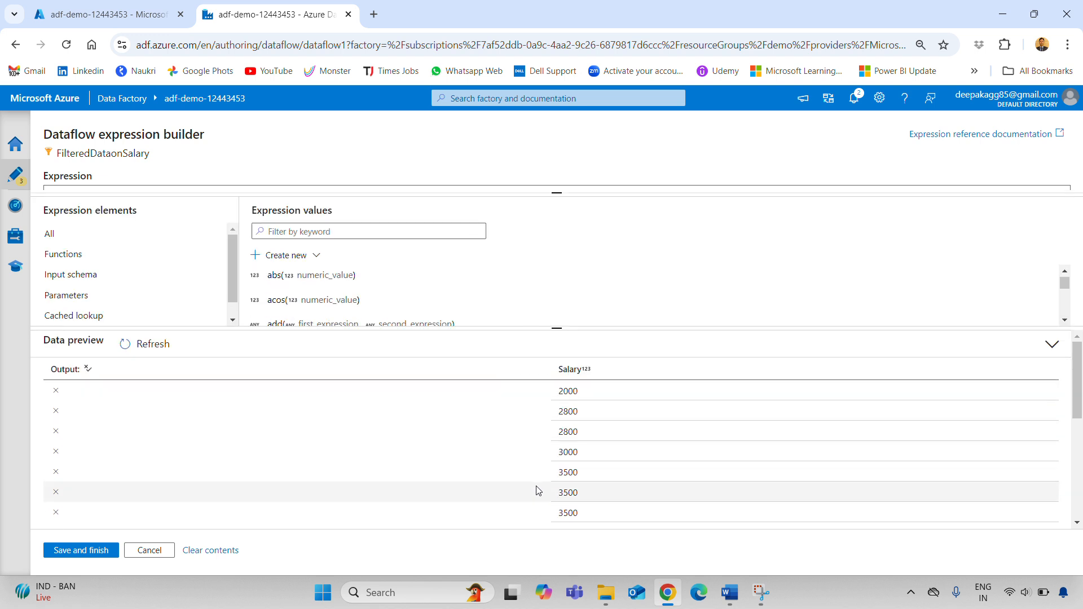
scroll(541, 488, "down", 1)
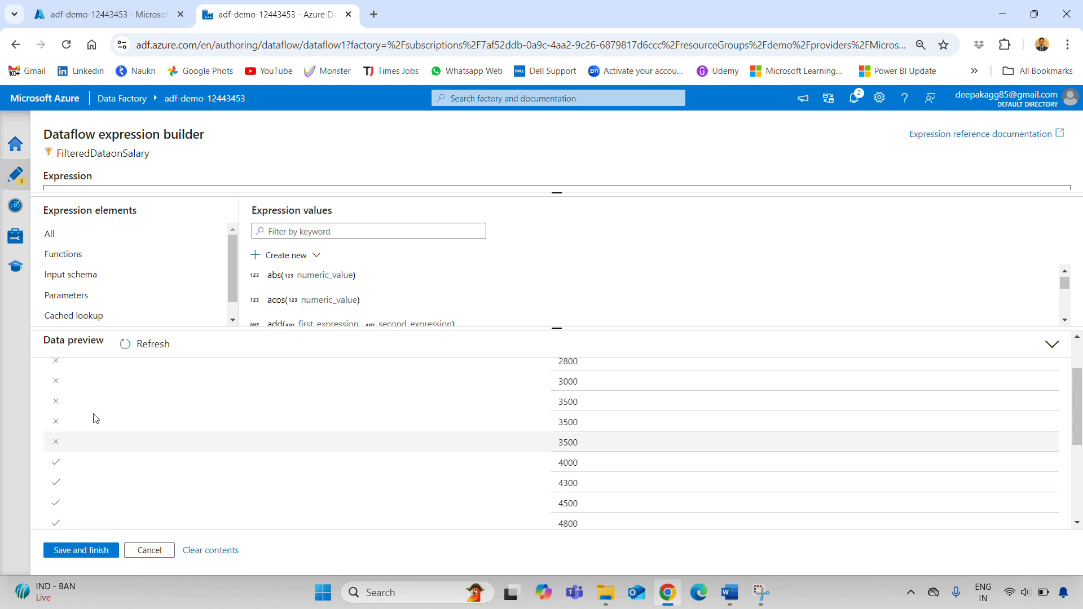
Save the Salary >=4000 expression and refresh the preview, showing 13 rows from salary 4000 up
left_click(80, 550)
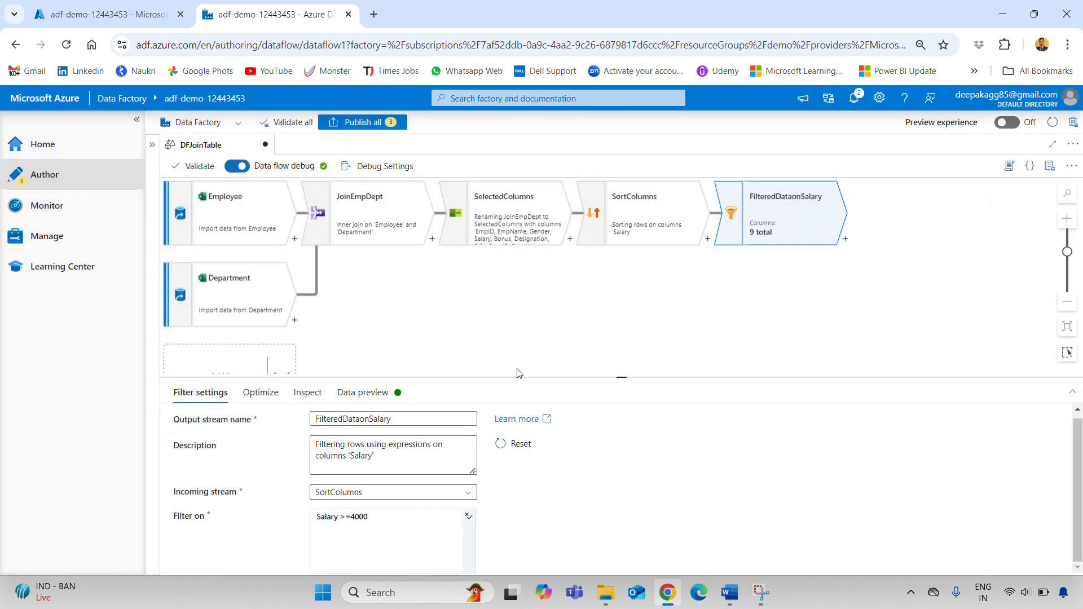
left_click(363, 393)
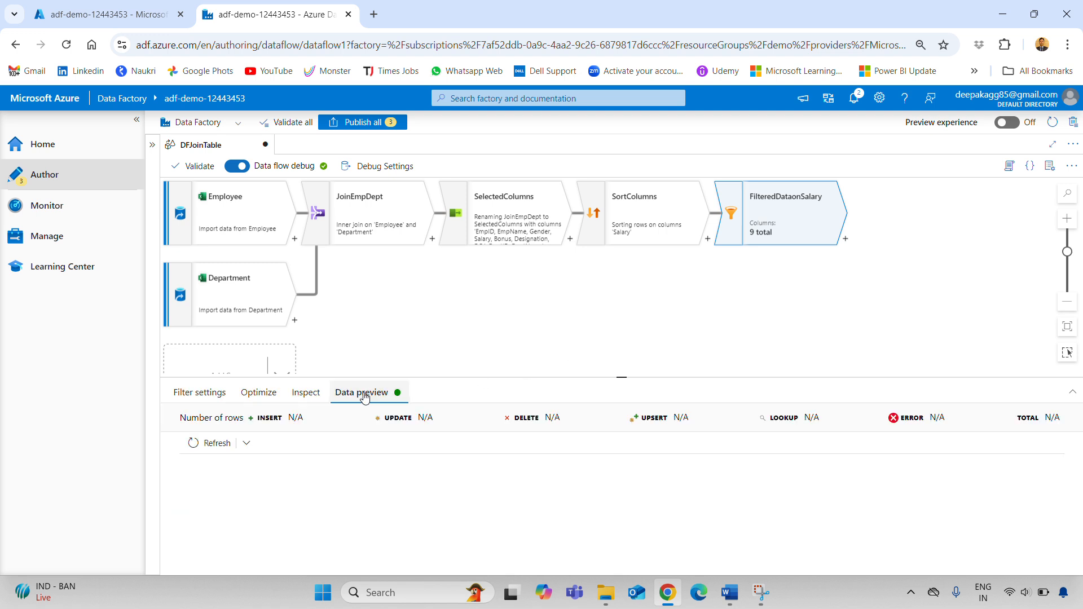
left_click(226, 446)
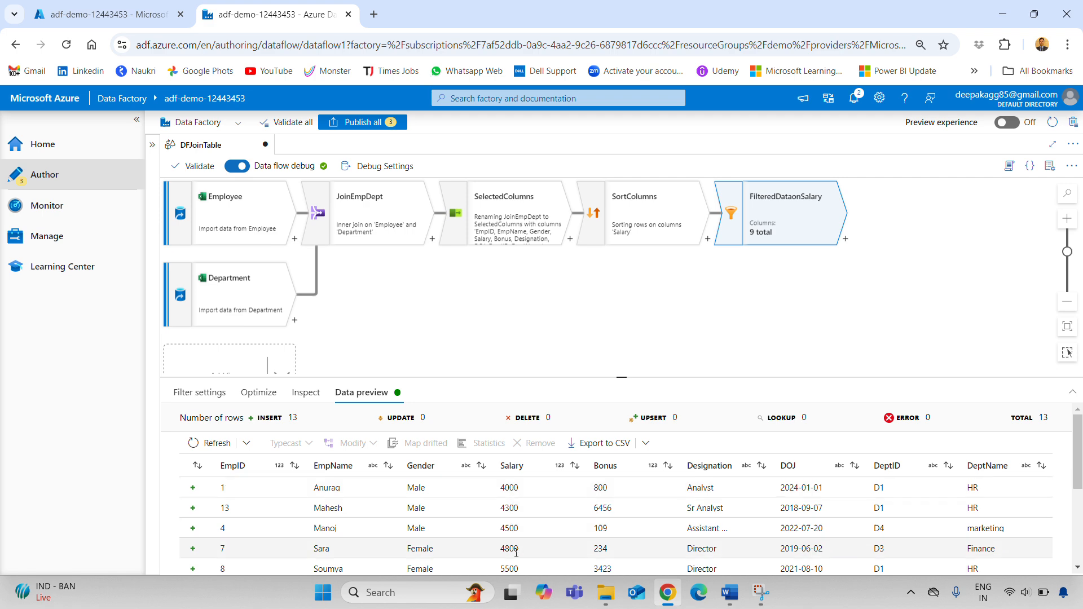
scroll(519, 519, "down", 3)
scroll(529, 535, "up", 3)
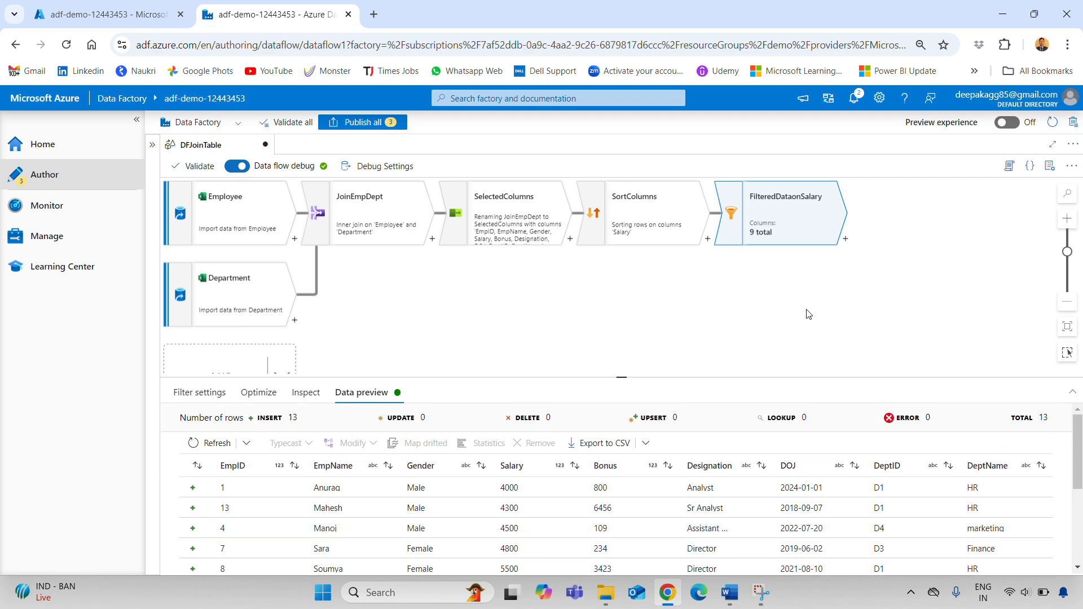
Add a sink step sink1 after FilteredDataonSalary, then return to the adf-demo-12443453 portal overview
left_click(846, 241)
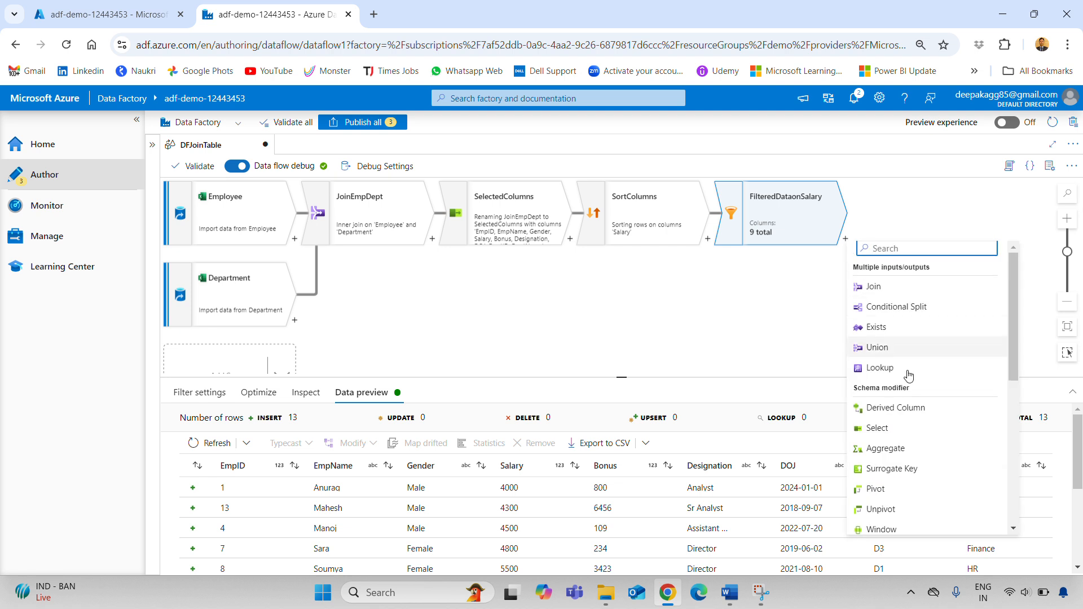
scroll(914, 449, "down", 5)
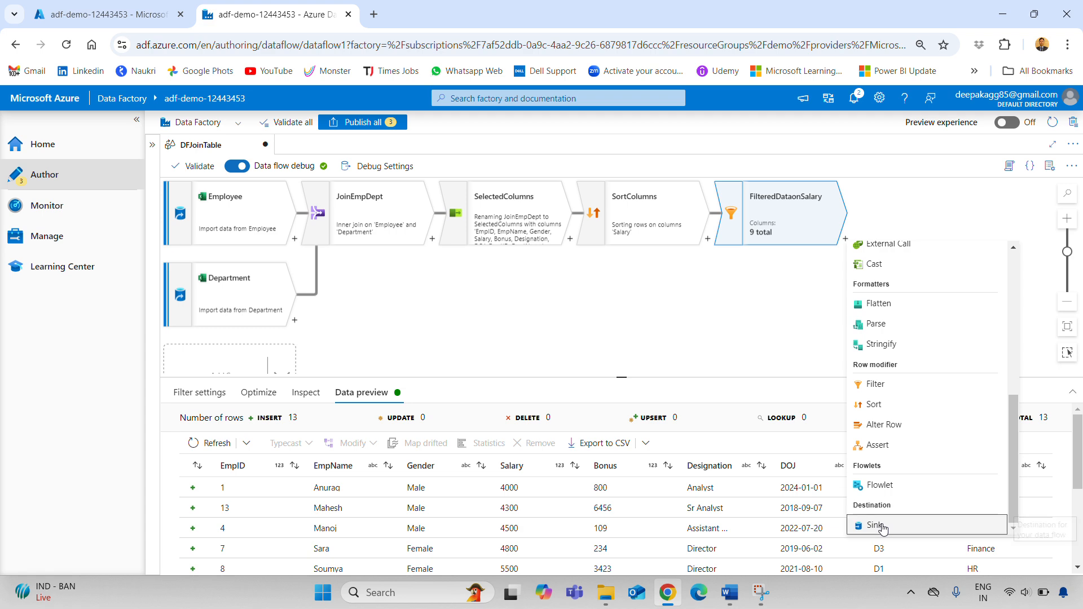
left_click(877, 525)
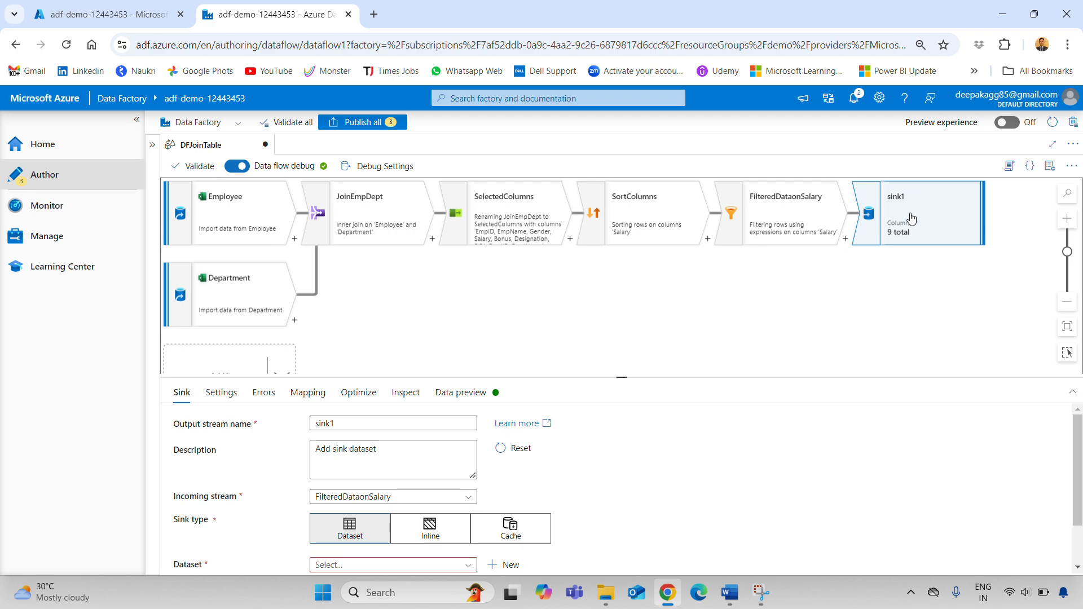
left_click(100, 12)
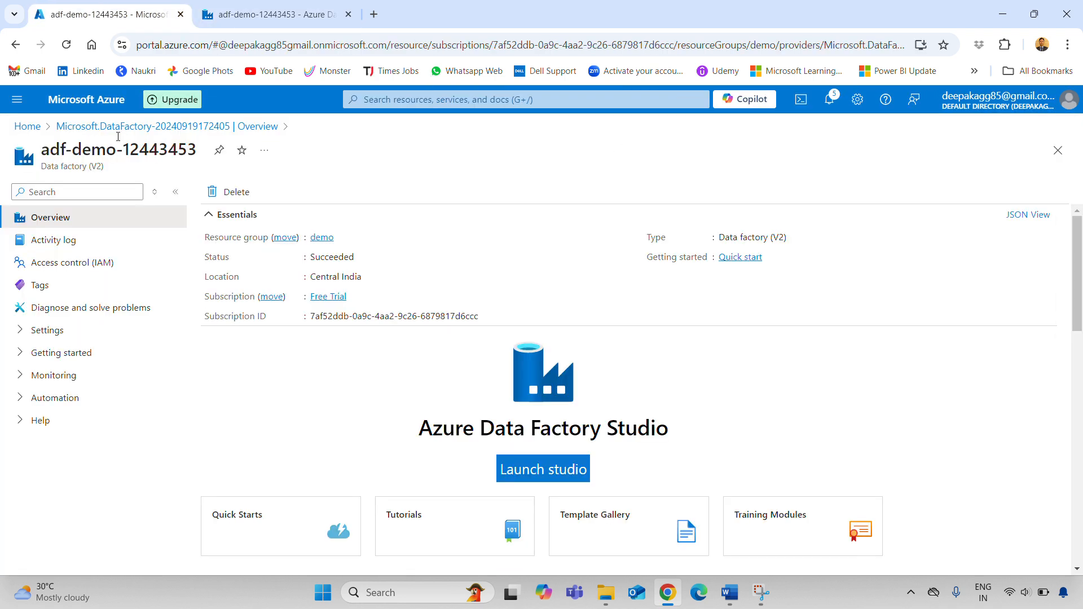
From the portal home, start a new SQL database under SQL databases with the free offer applied
left_click(85, 101)
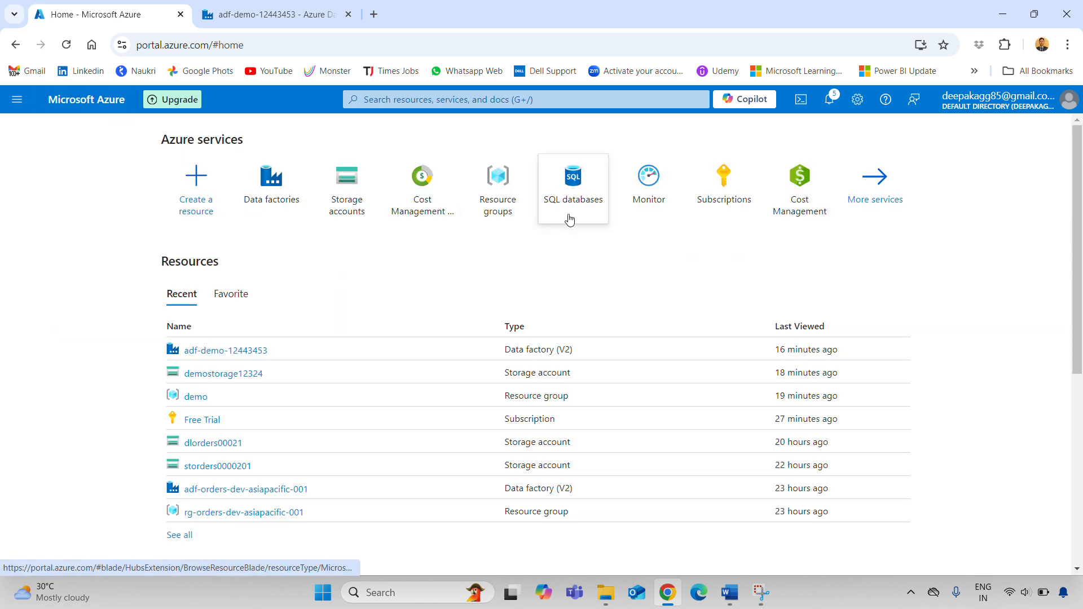
left_click(566, 194)
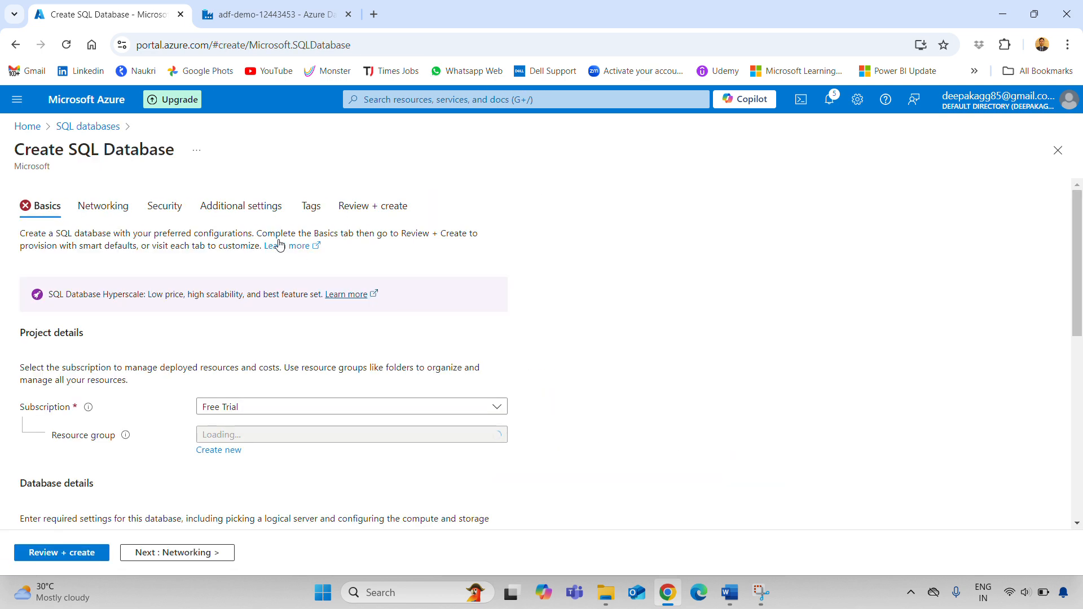
scroll(416, 401, "down", 3)
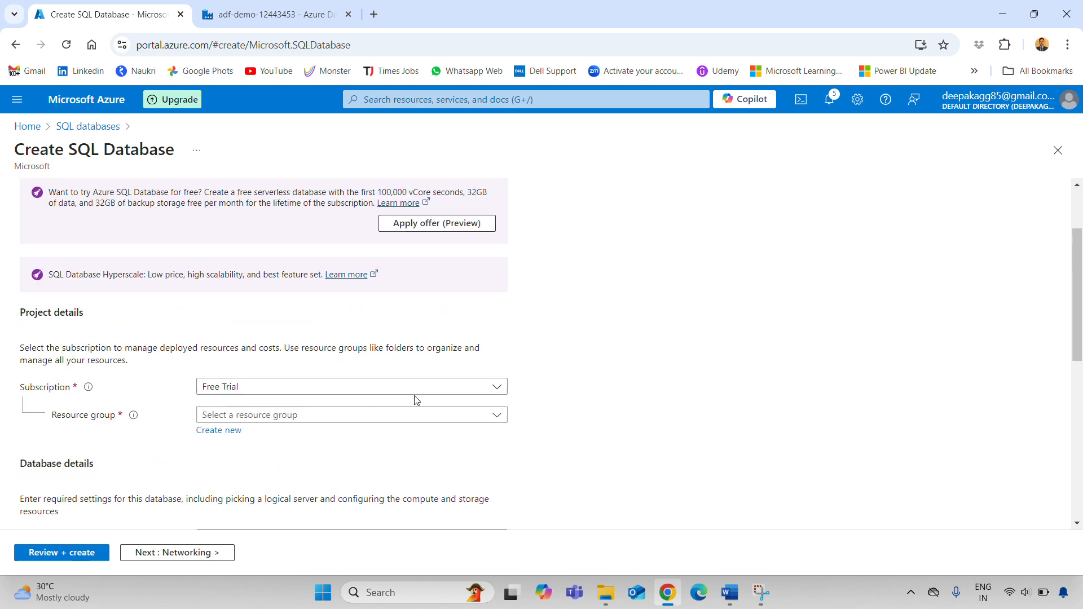
scroll(429, 366, "up", 3)
left_click(440, 326)
scroll(300, 355, "down", 5)
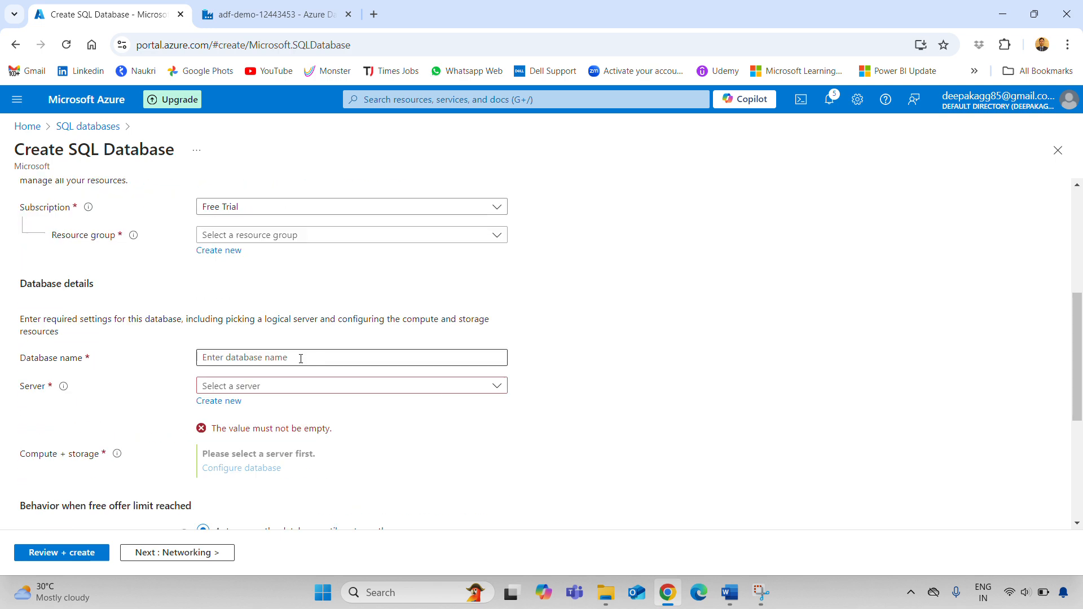
left_click(260, 386)
left_click(565, 386)
left_click(340, 359)
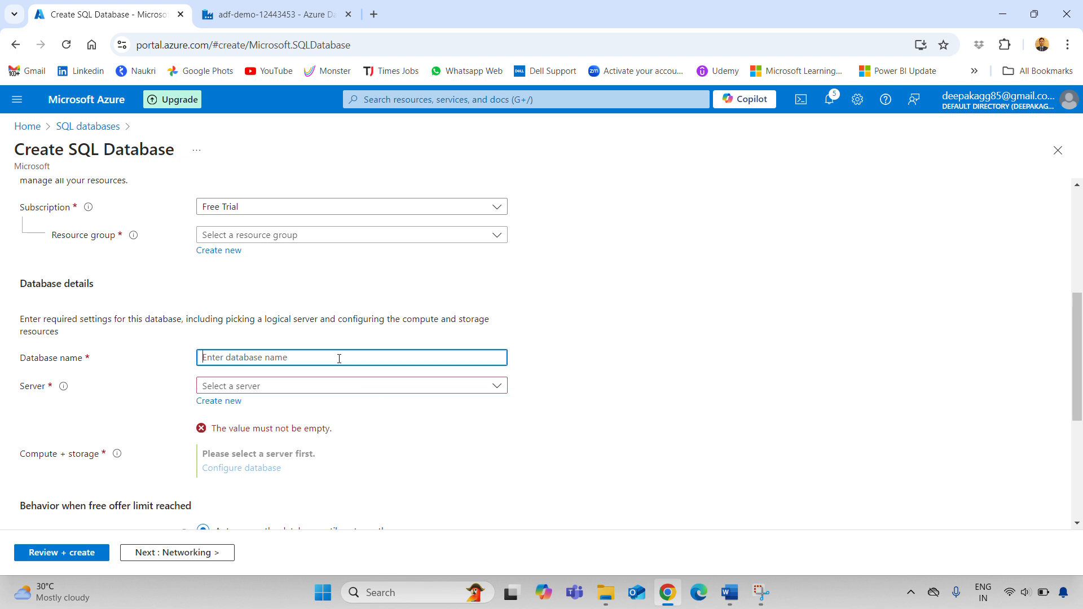
Copy demo-db-17092024 from the notes and paste it as the Database name
key("super+r")
key("Escape")
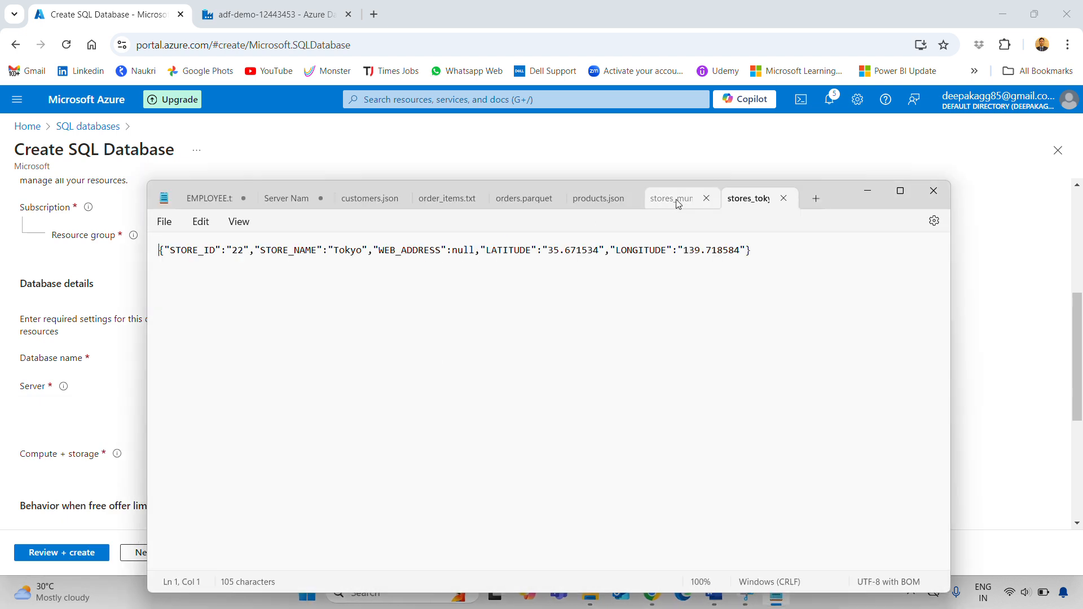
left_click(683, 198)
left_click(282, 198)
left_click(343, 329)
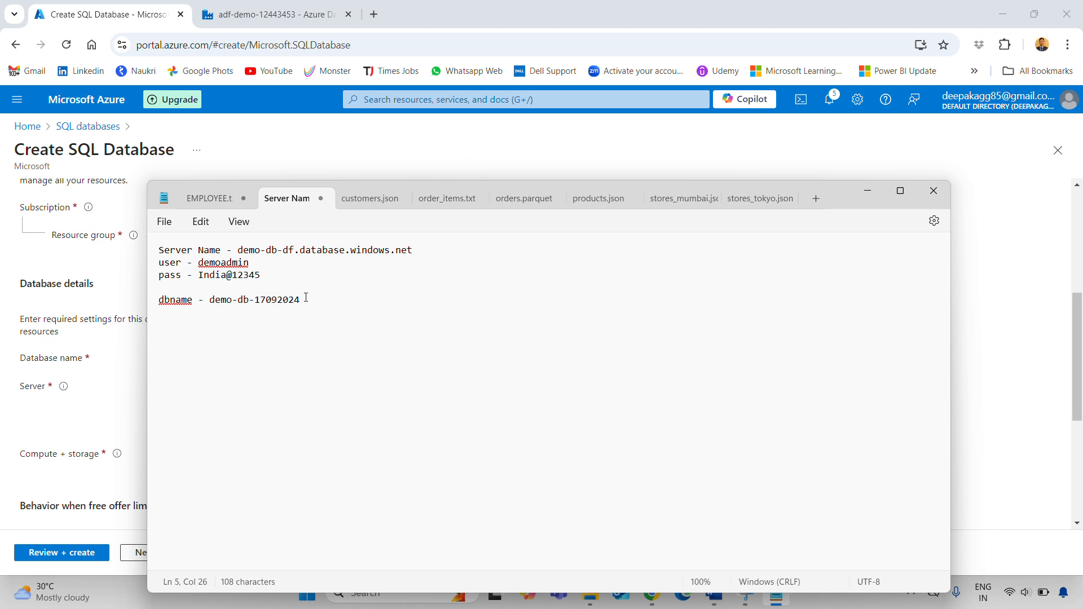
left_click_drag(306, 298, 213, 304)
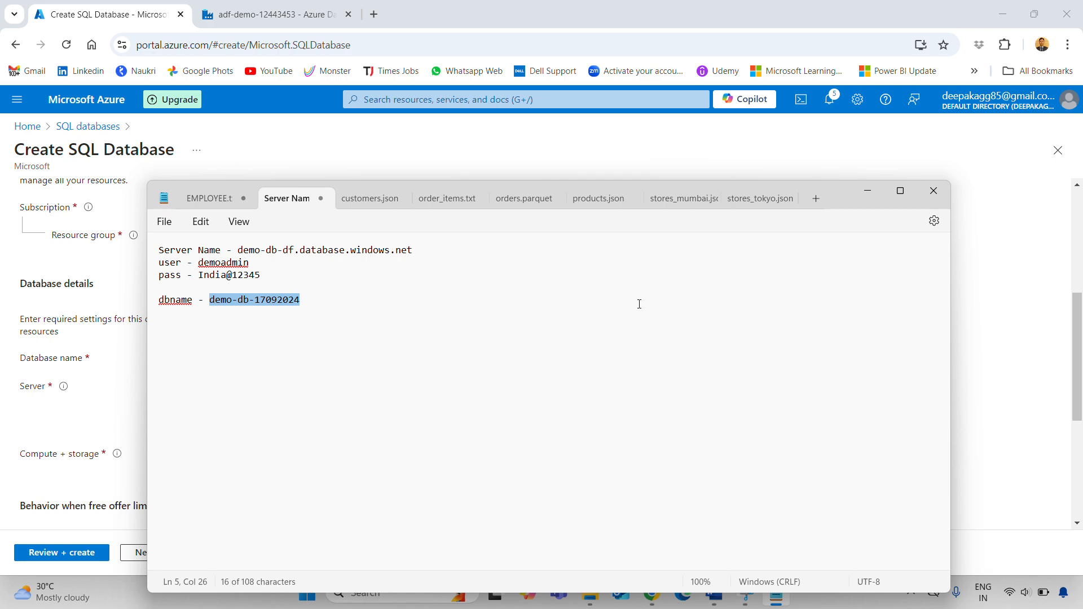
key("ctrl+c")
key("alt+Tab")
left_click(226, 355)
key("ctrl+v")
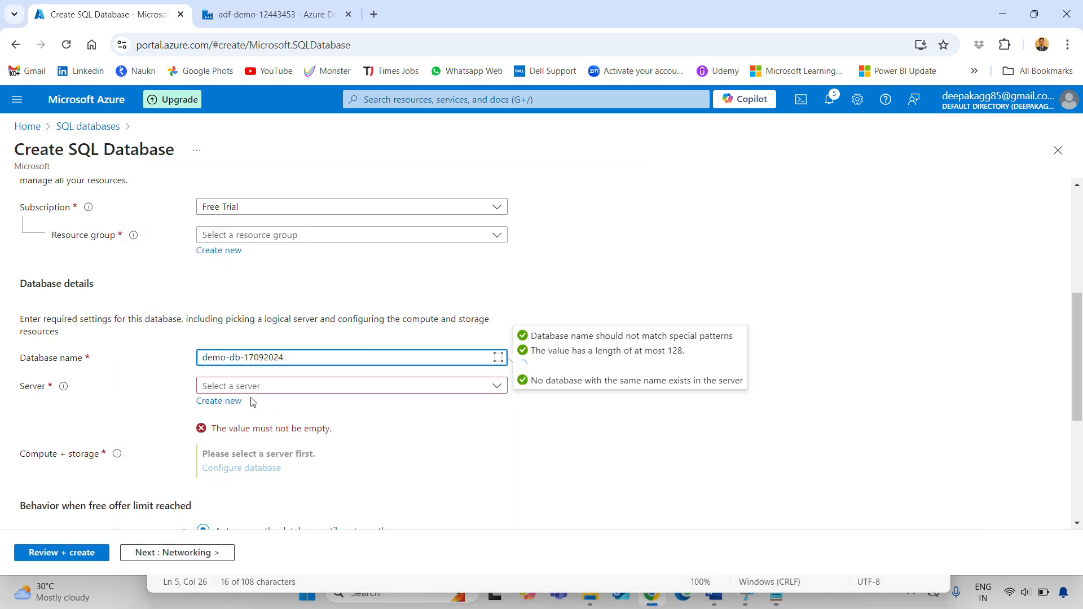
left_click(219, 403)
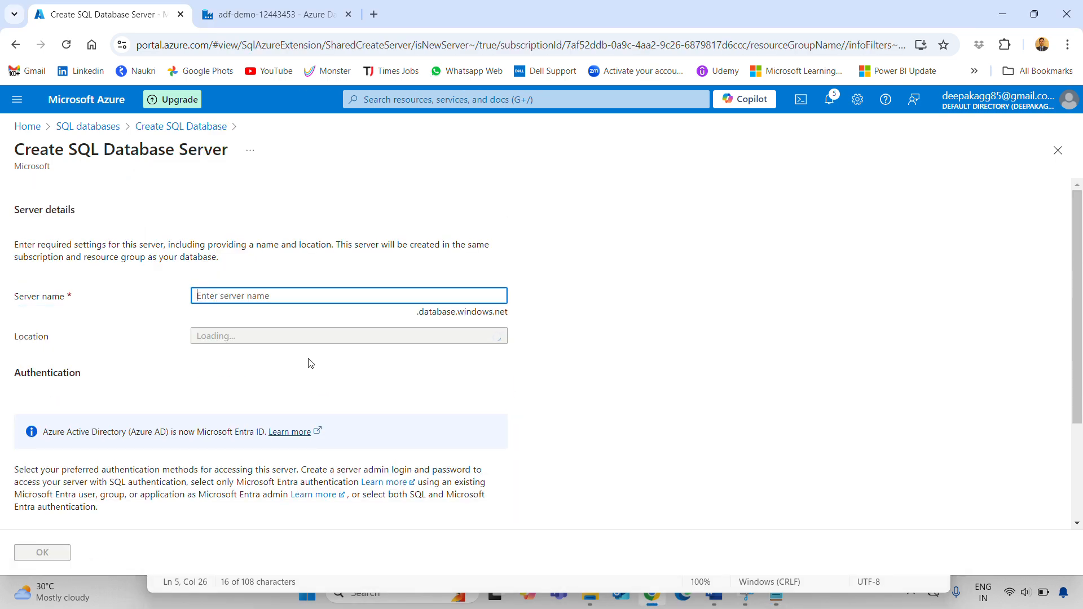
Name the new server demo-db-df, copied from the notes, and set location (Asia Pacific) Central India
key("alt+Tab")
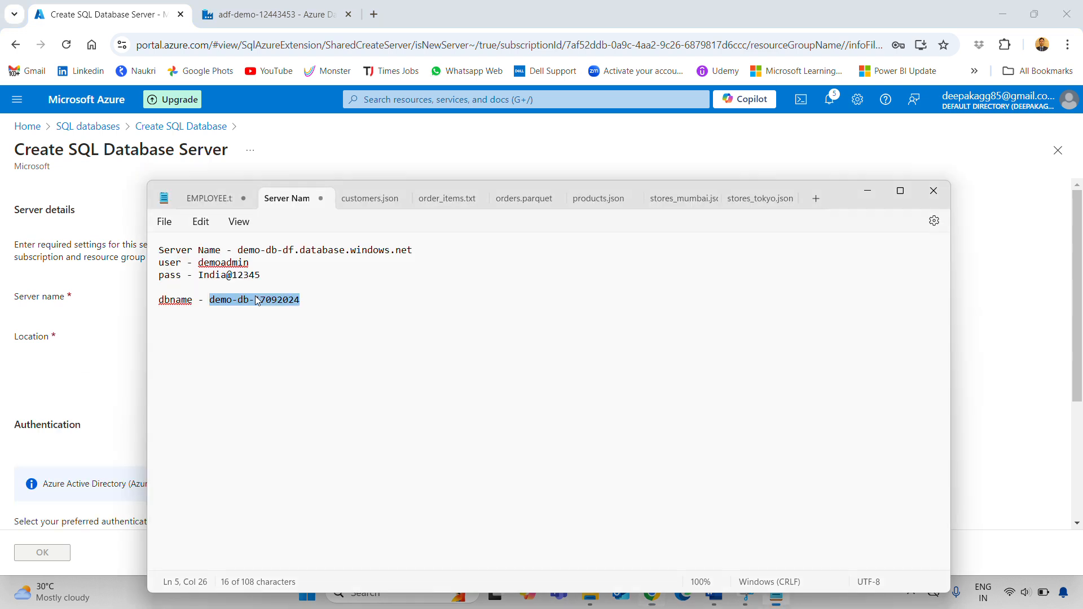
left_click_drag(238, 250, 295, 257)
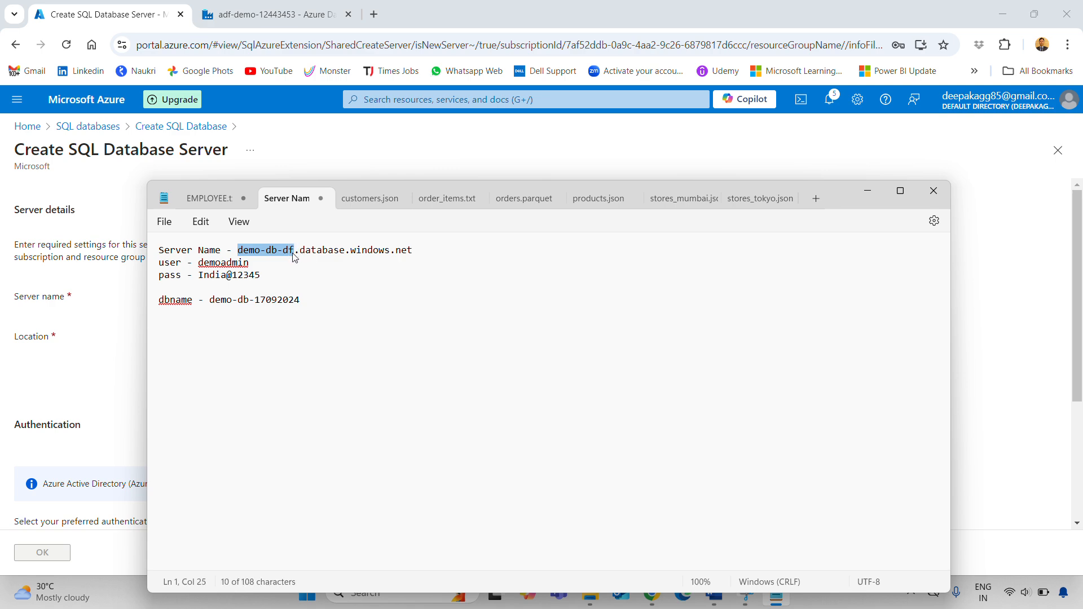
key("ctrl+c")
key("alt+Tab")
key("ctrl+v")
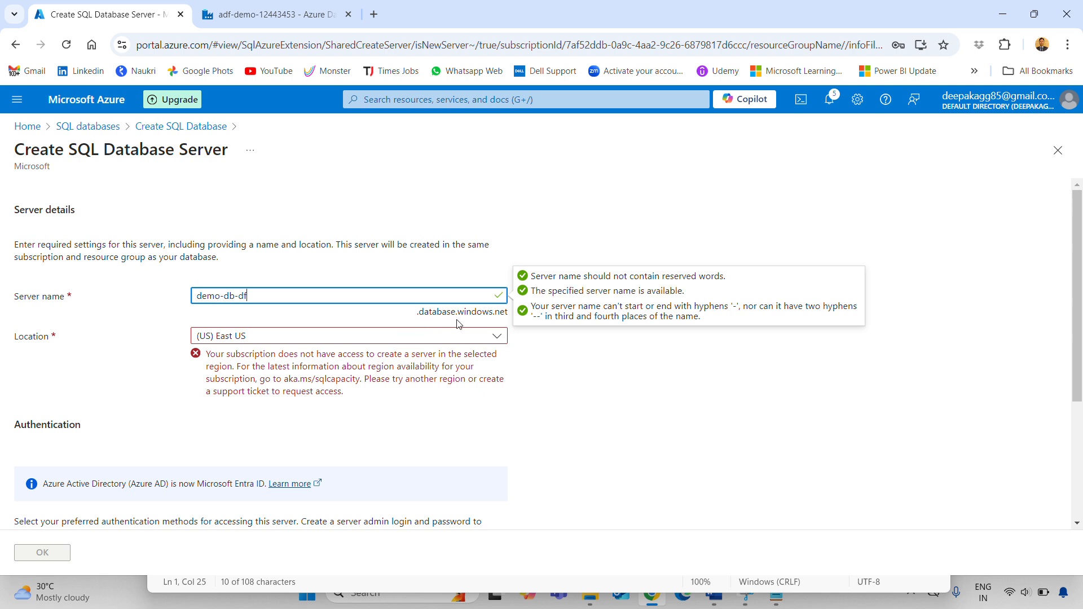
left_click(341, 339)
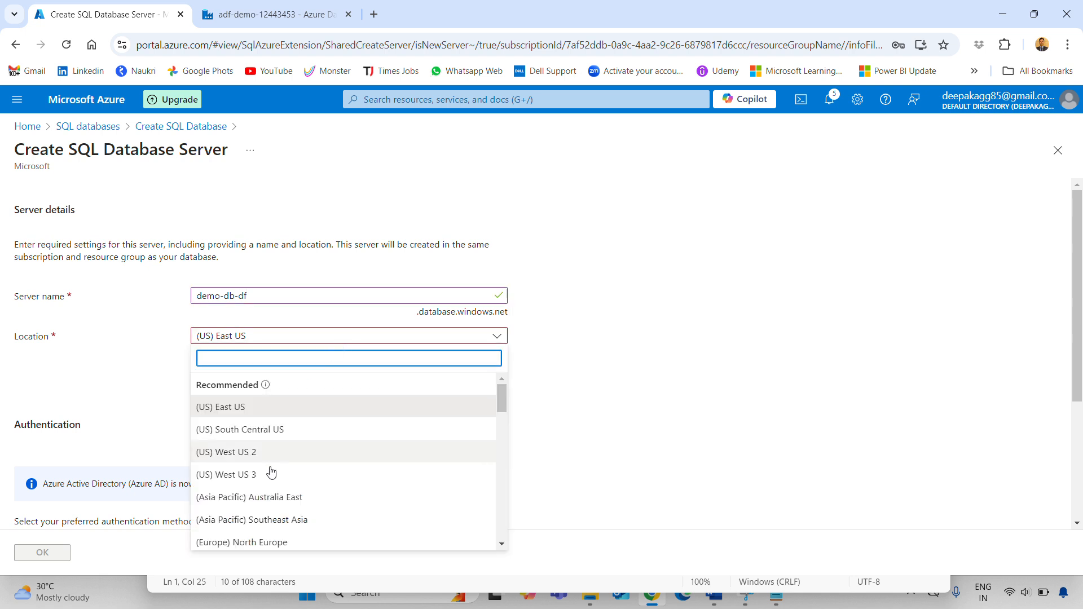
scroll(282, 501, "down", 3)
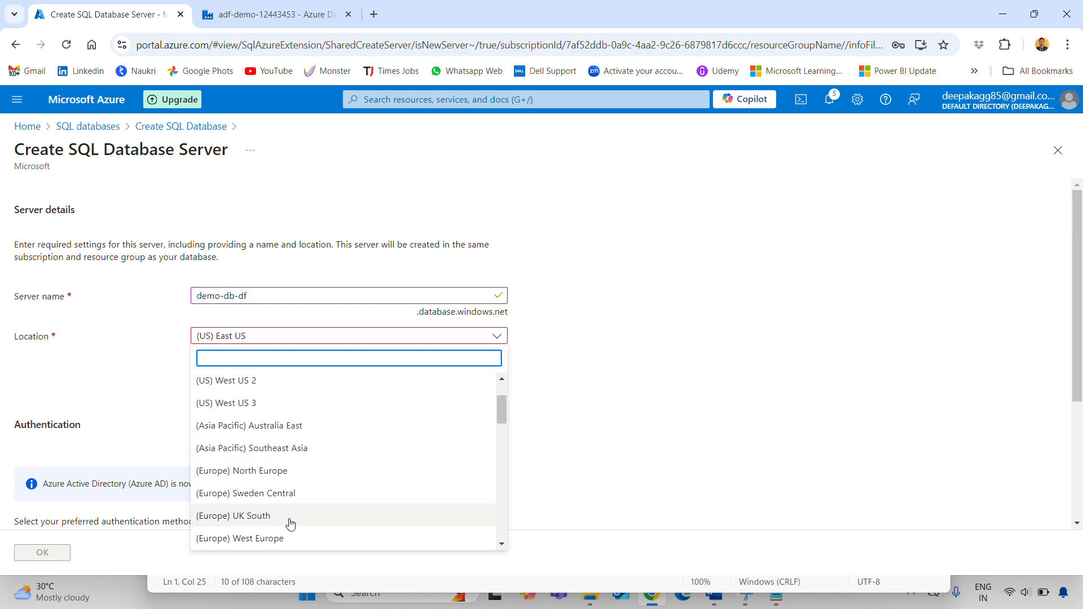
scroll(290, 522, "down", 1)
left_click(271, 467)
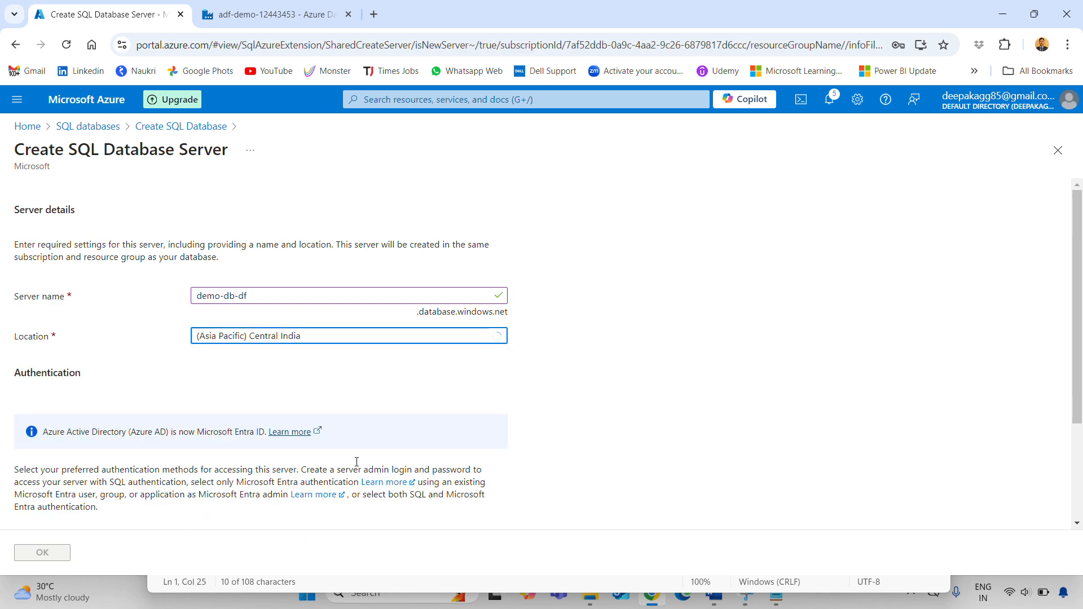
Switch the server to SQL authentication and paste the admin login from the notes
scroll(548, 397, "down", 3)
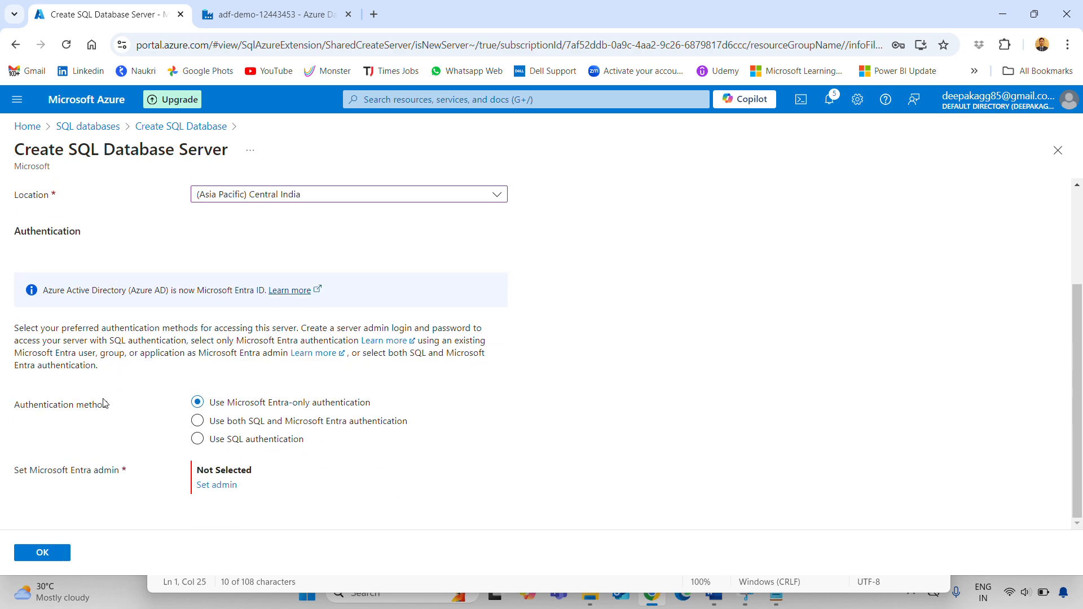
left_click(227, 440)
scroll(237, 446, "down", 1)
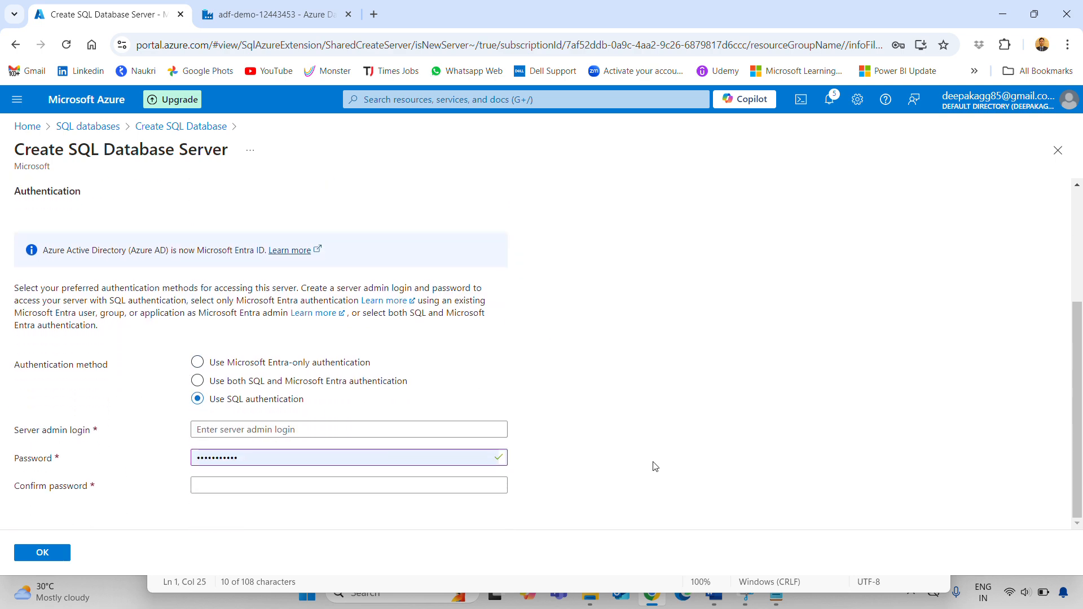
left_click(272, 429)
key("alt+Tab")
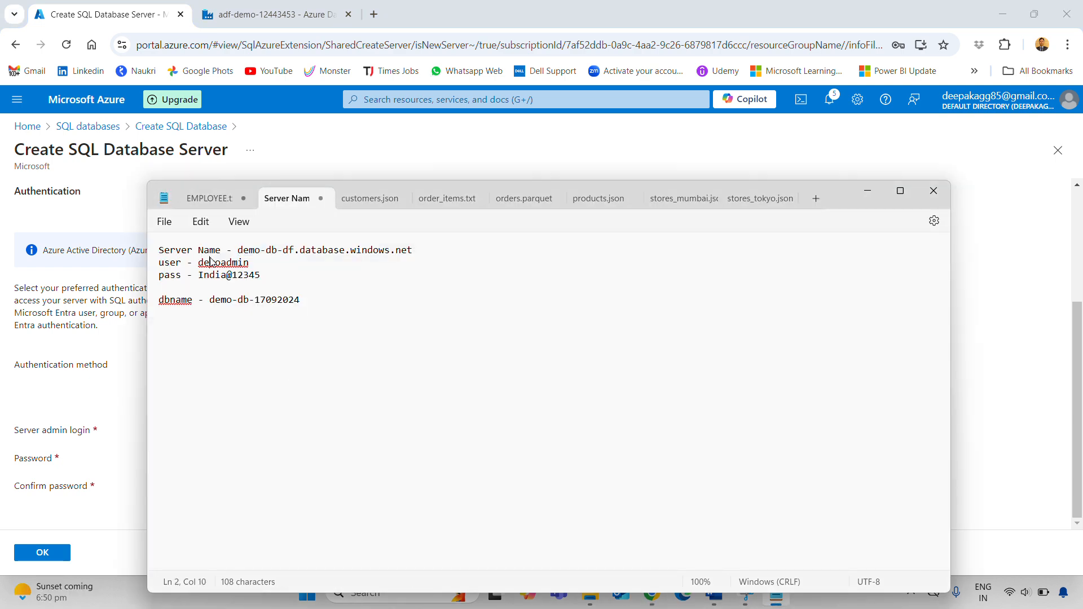
double_click(213, 263)
key("ctrl+c")
key("alt+Tab")
key("ctrl+v")
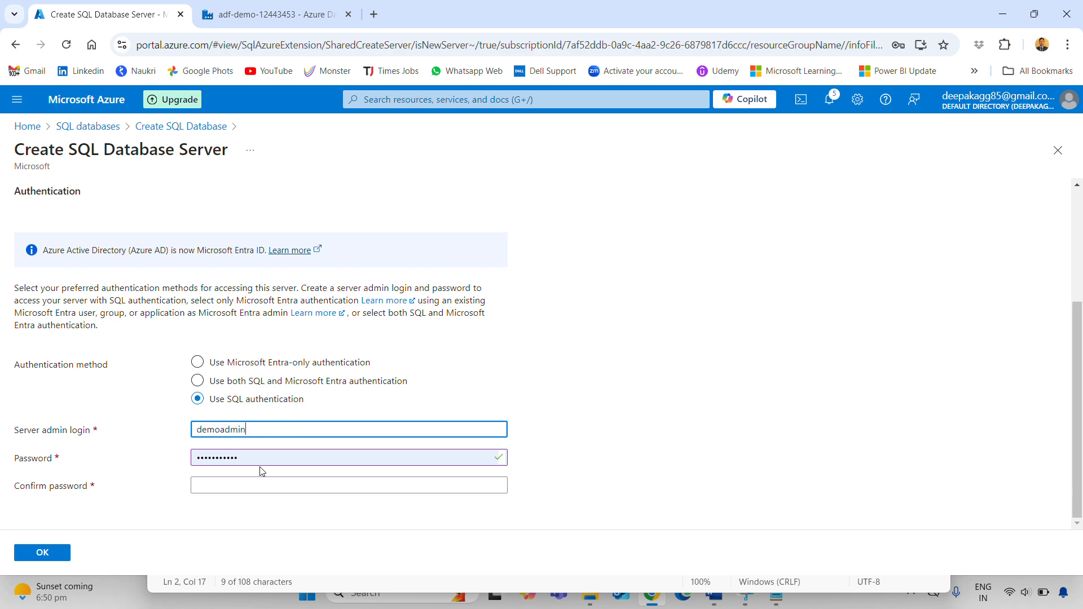
Paste the admin password from the notes into both Password and Confirm password
key("Tab")
key("alt+Tab")
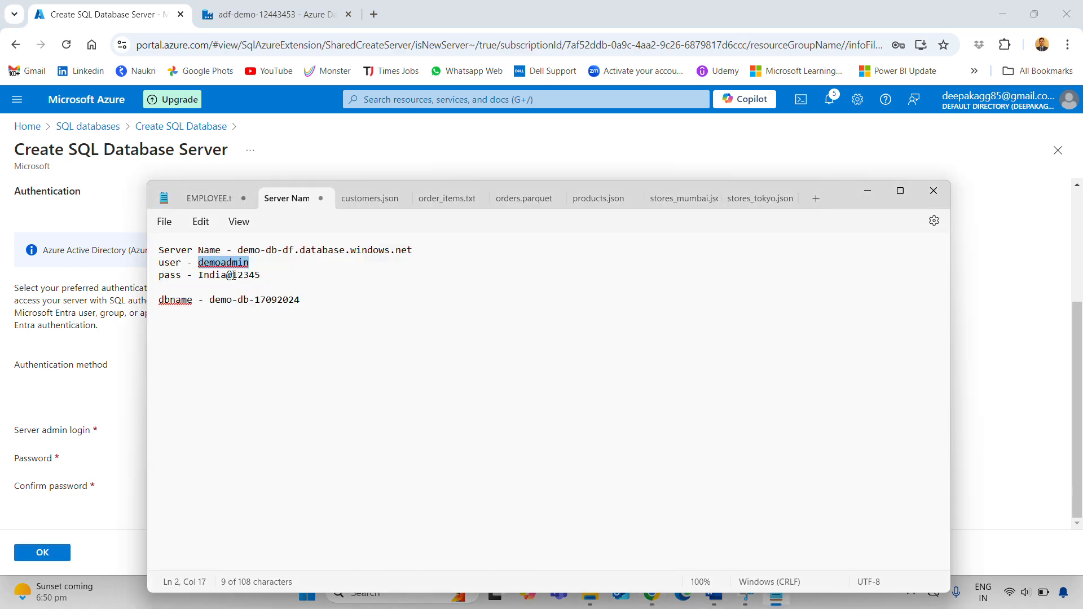
left_click_drag(261, 275, 199, 280)
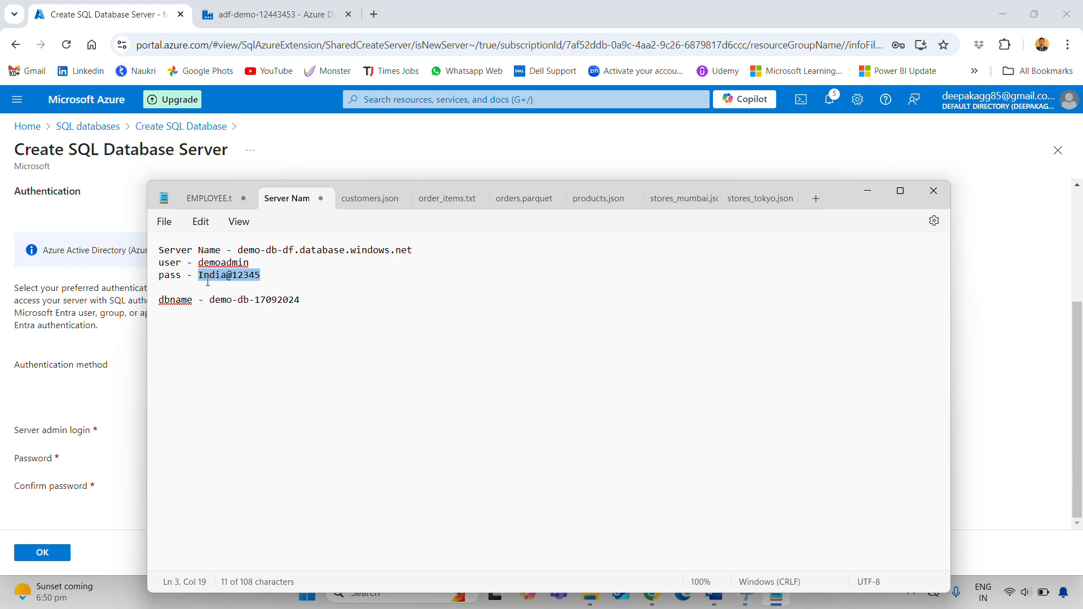
key("ctrl+c")
key("alt+Tab")
key("ctrl+v")
left_click(269, 481)
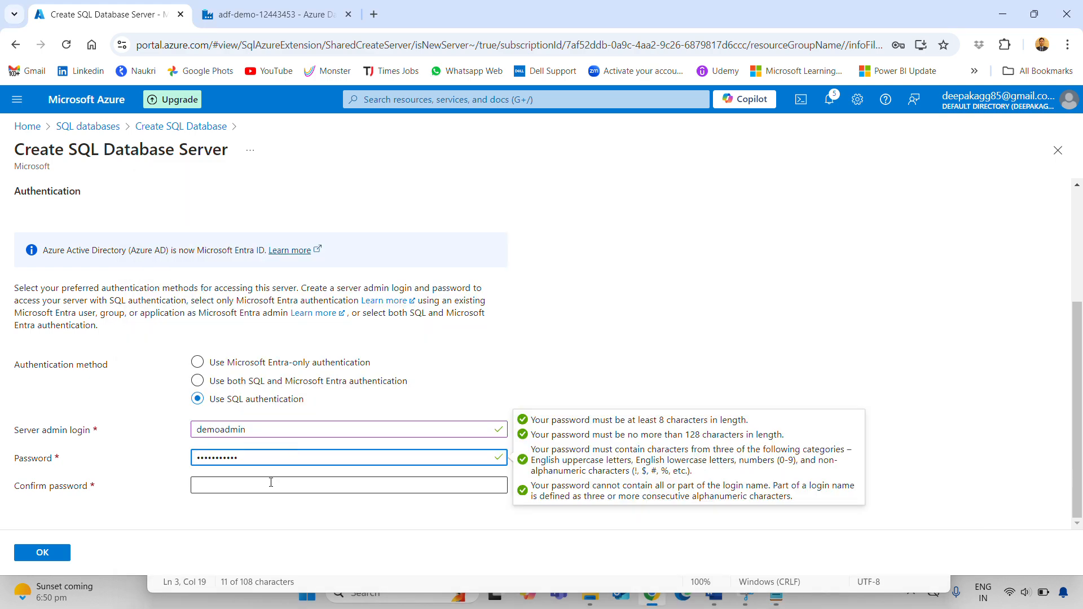
key("ctrl+v")
left_click(581, 443)
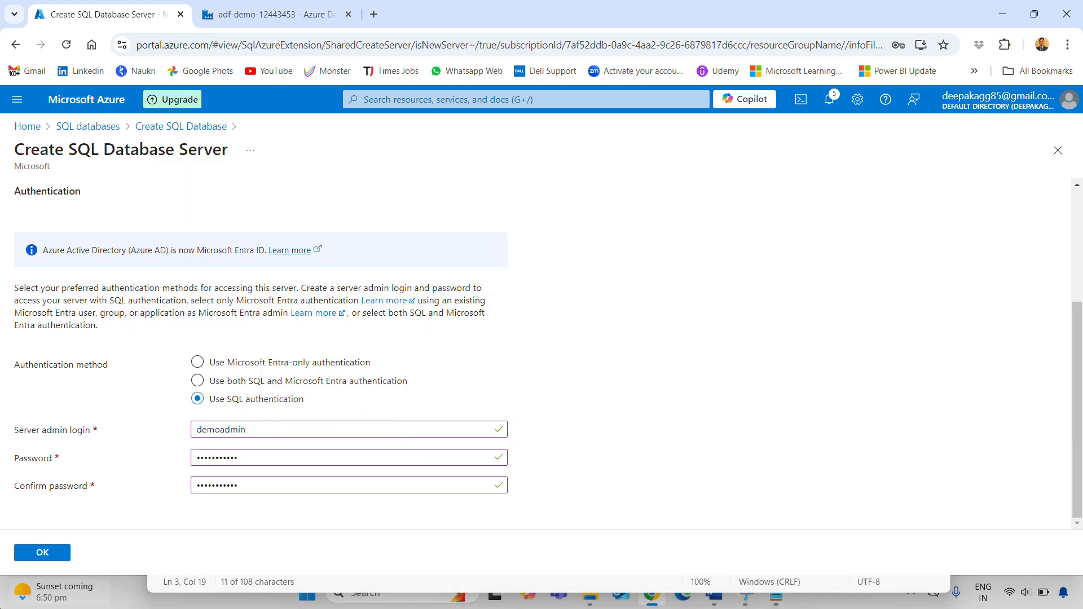
Accept new server demo-db-df and place the database in resource group demo
left_click(42, 552)
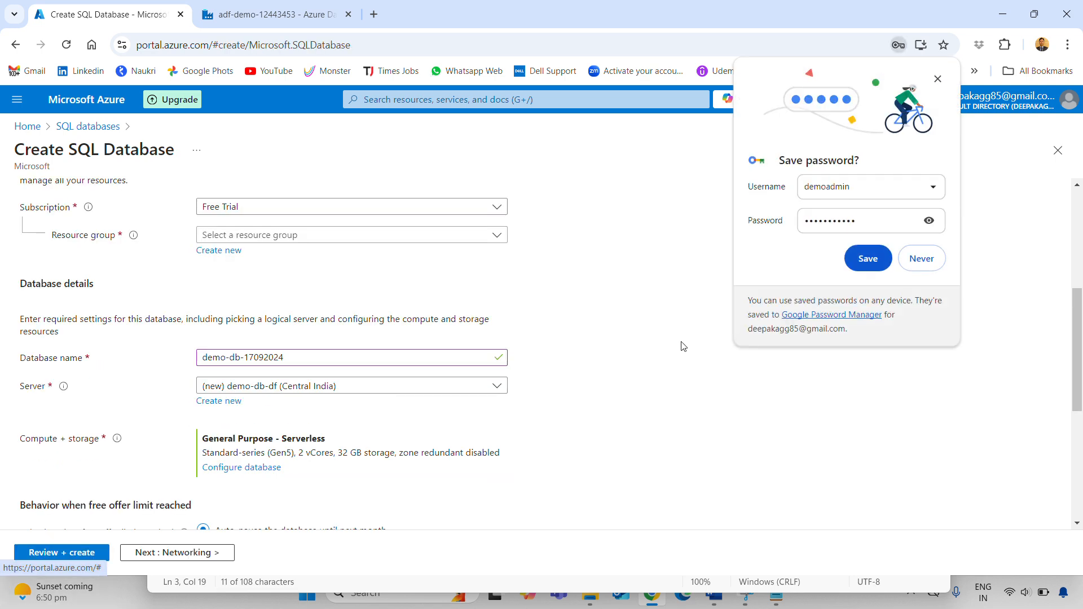
scroll(668, 434, "down", 5)
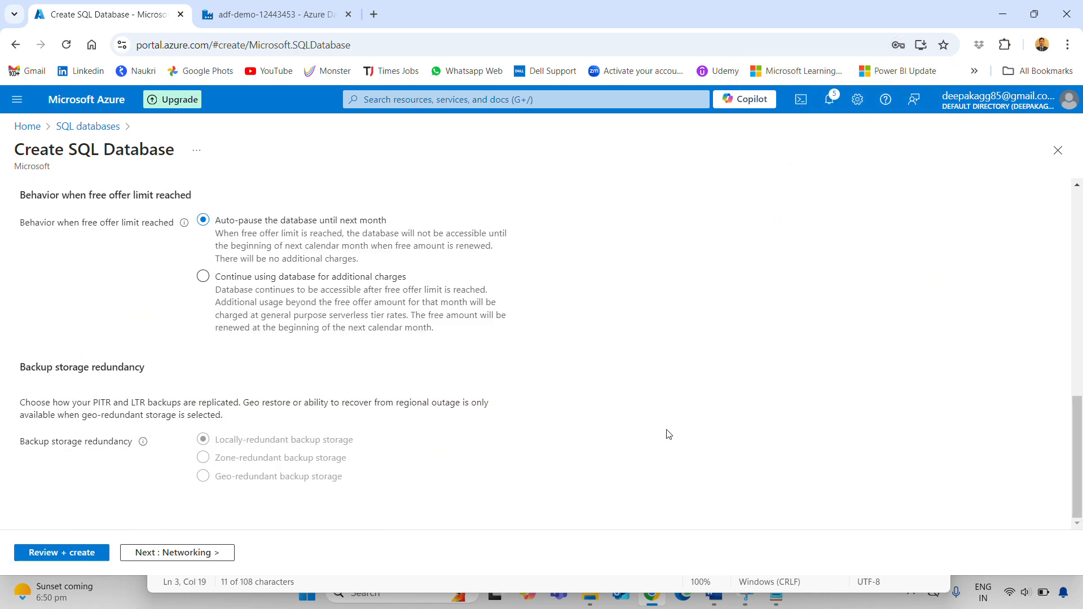
scroll(707, 440, "up", 8)
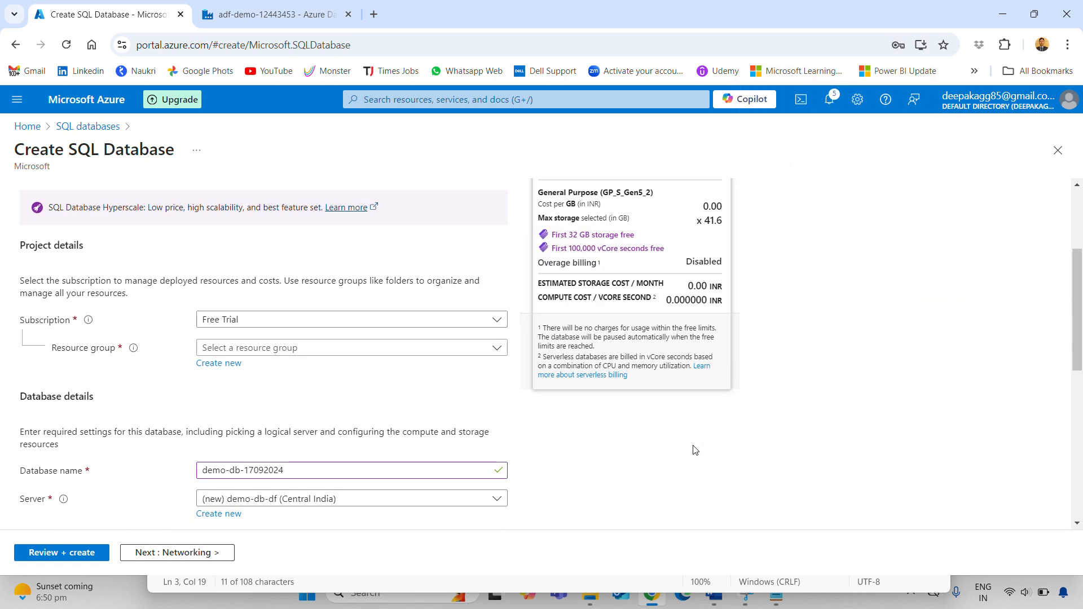
left_click(299, 348)
left_click(246, 395)
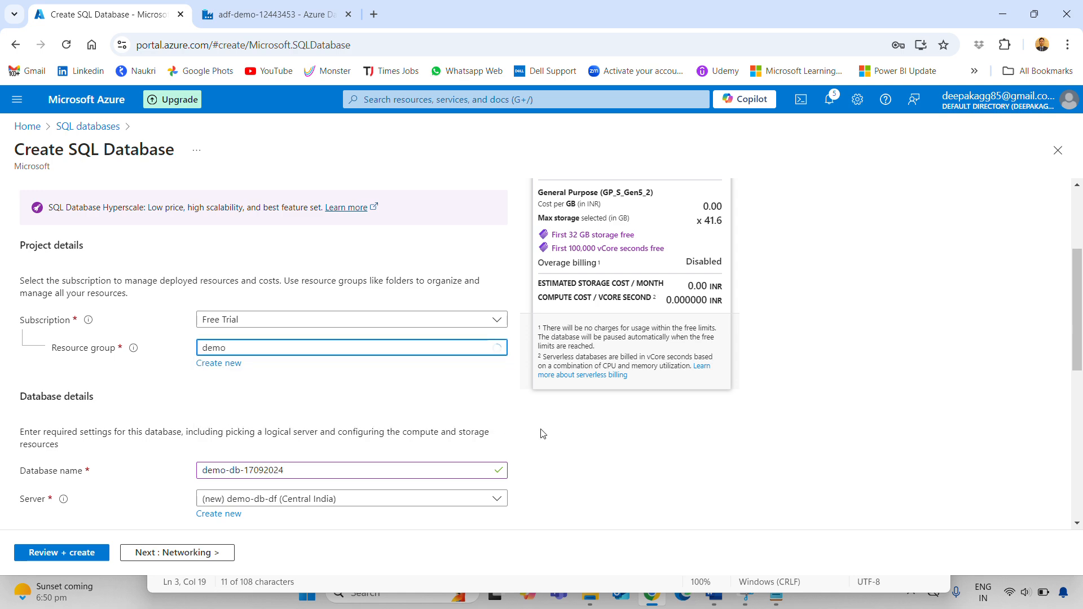
scroll(563, 430, "down", 2)
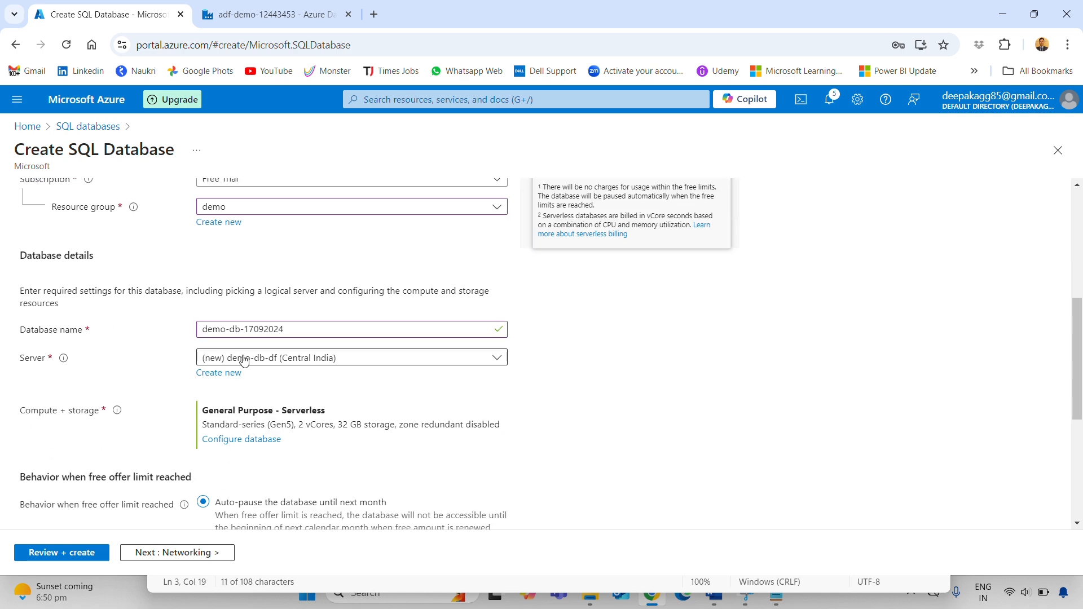
scroll(351, 388, "down", 1)
scroll(354, 389, "down", 1)
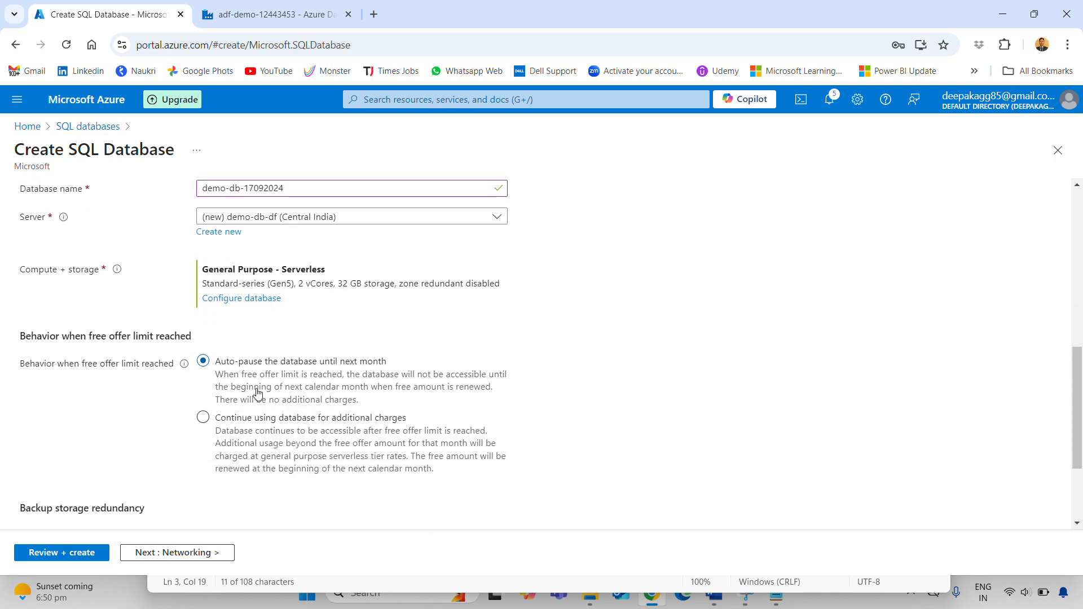
scroll(504, 401, "down", 2)
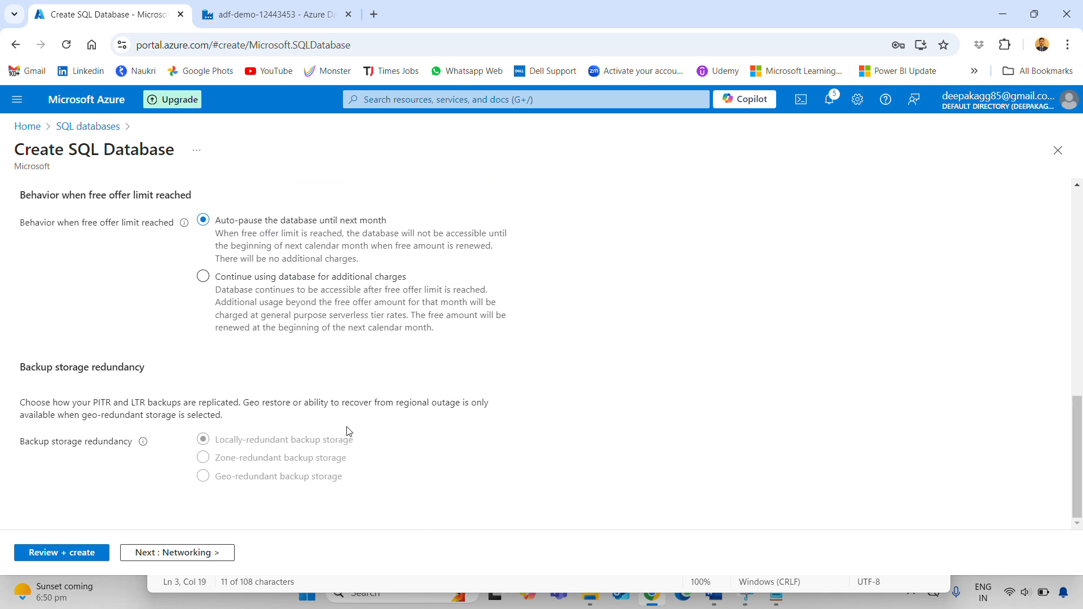
scroll(155, 347, "up", 10)
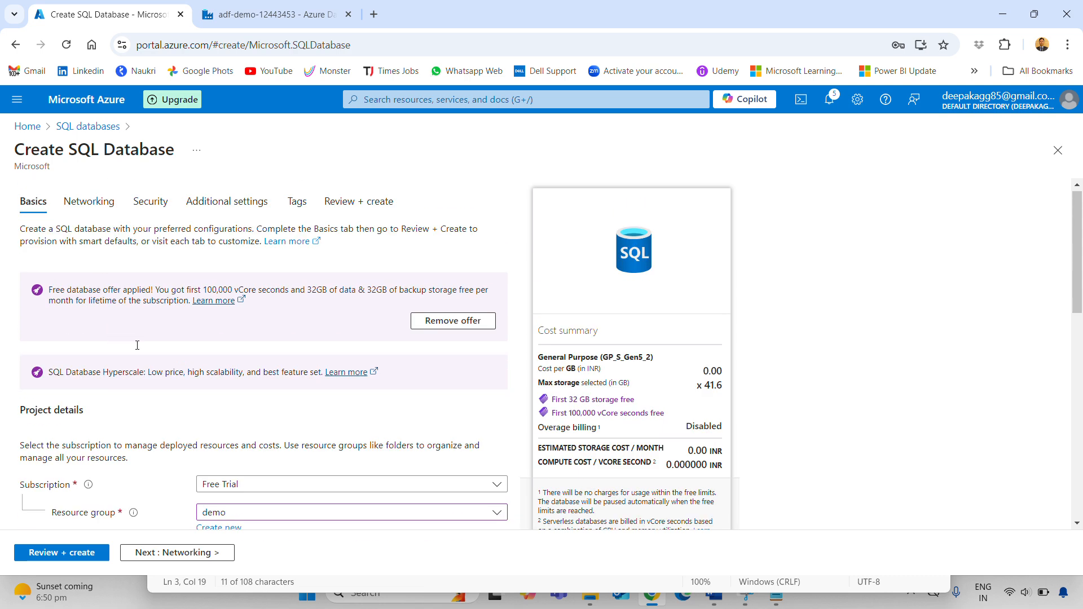
left_click(89, 211)
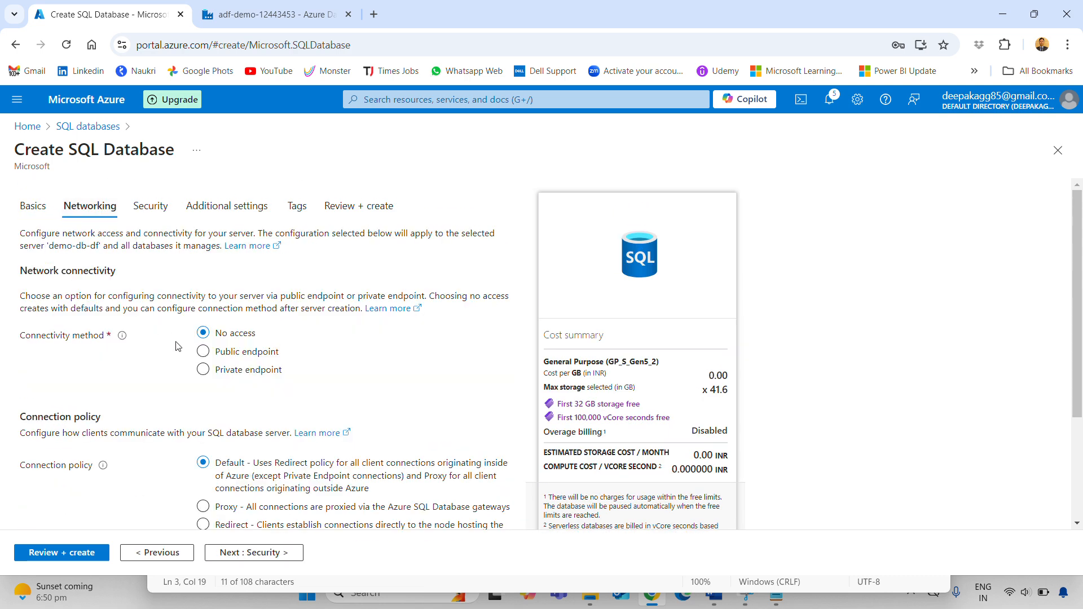
Give the server a public endpoint and set Allow Azure services to Yes
left_click(250, 351)
scroll(334, 356, "down", 2)
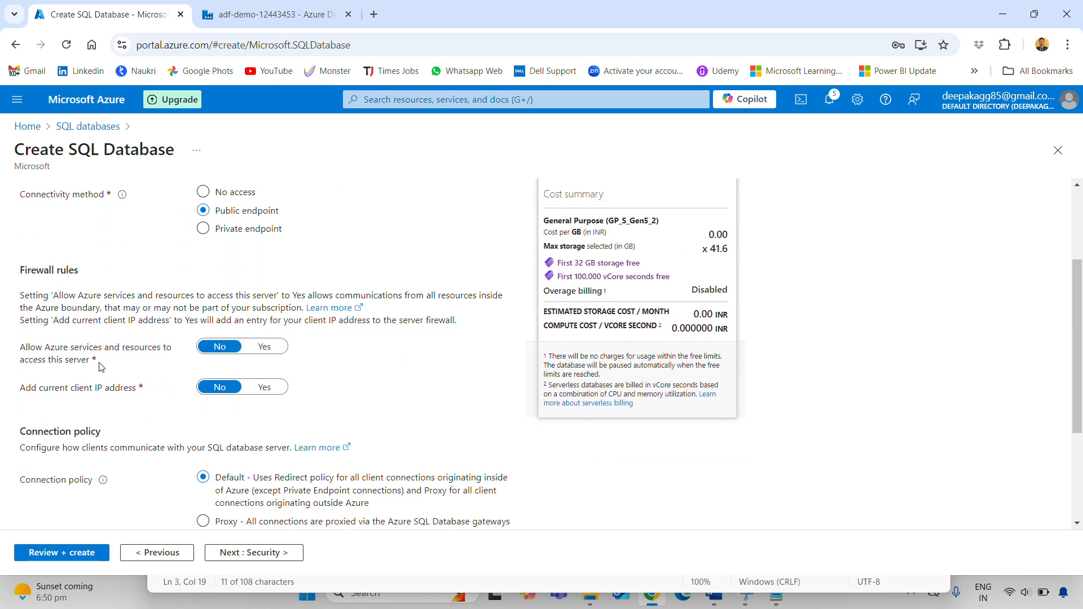
left_click(265, 347)
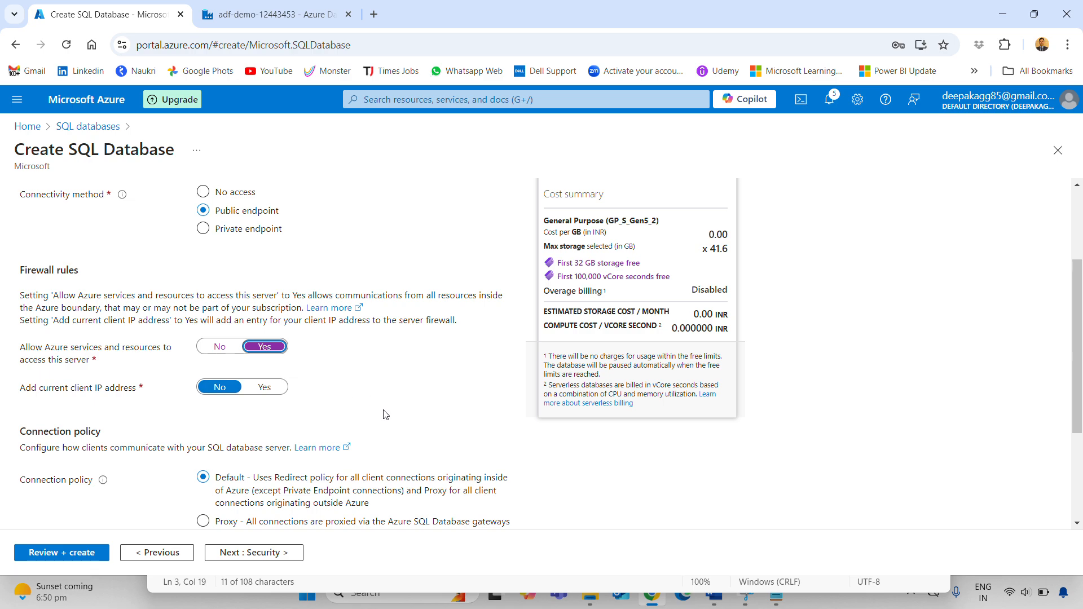
scroll(388, 414, "up", 1)
scroll(387, 404, "down", 3)
scroll(305, 271, "up", 5)
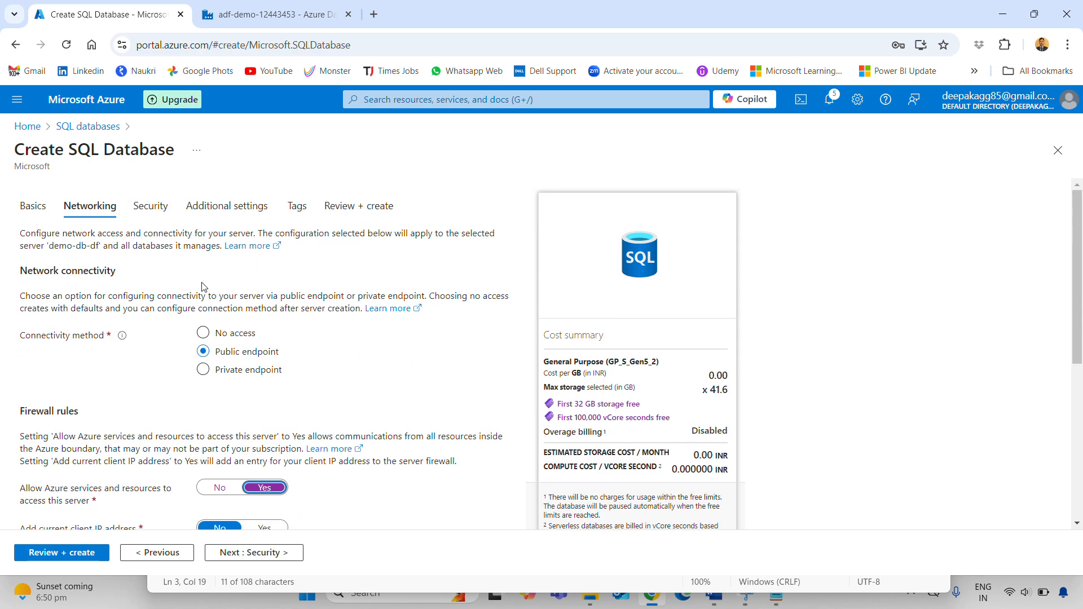
Move through Security, Additional settings and Tags to Review + create, then Create
left_click(147, 214)
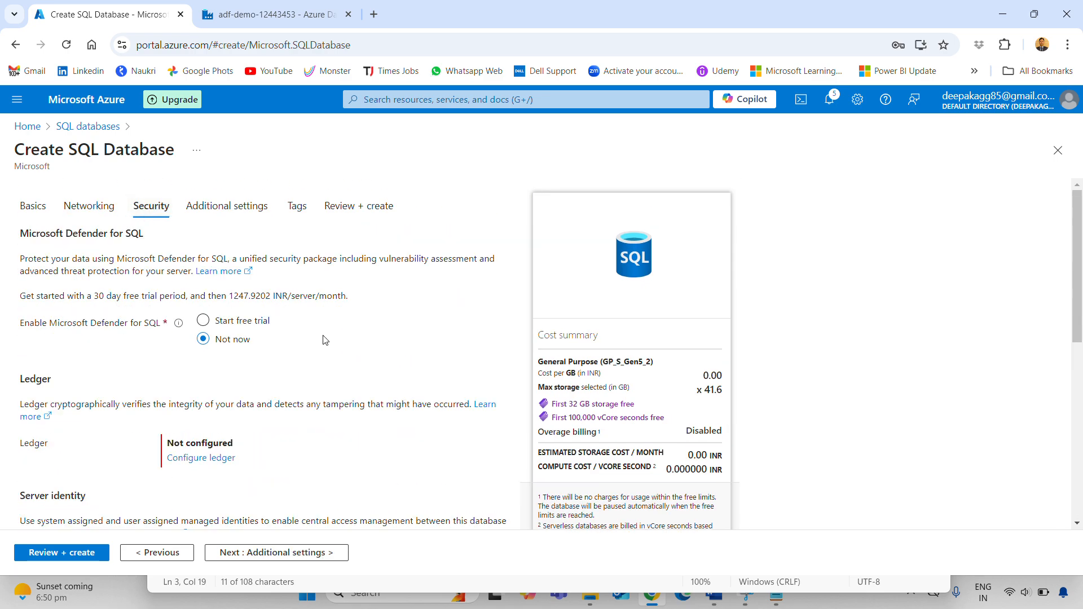
left_click(226, 206)
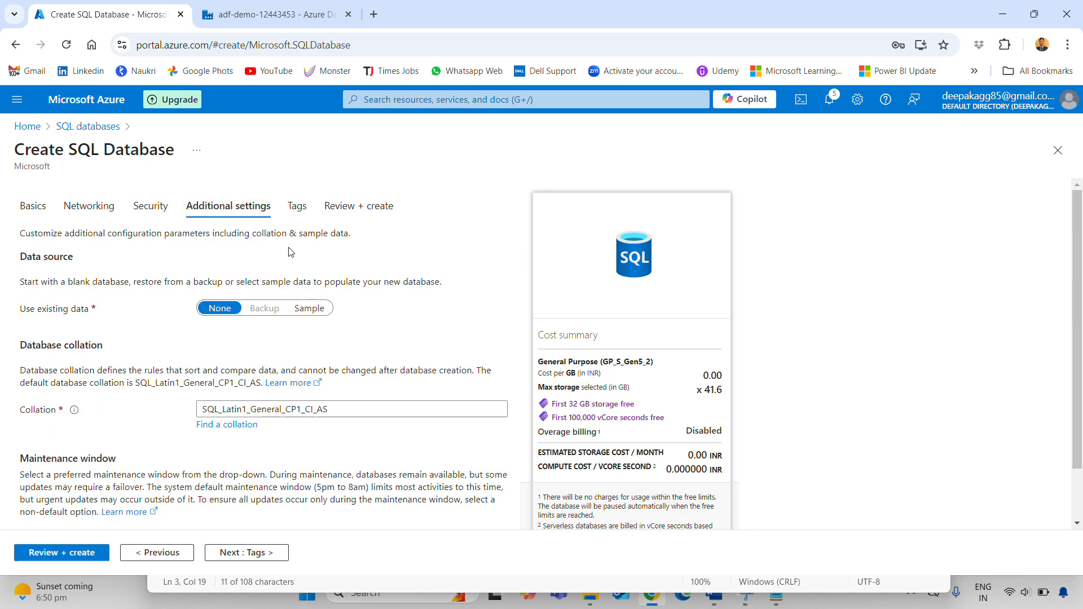
left_click(296, 206)
left_click(350, 206)
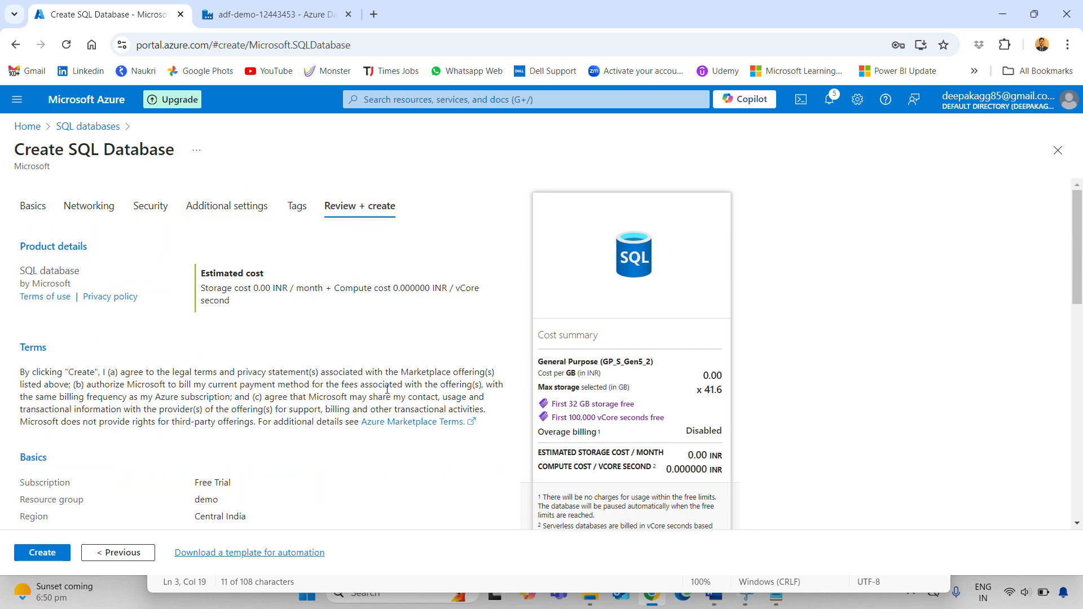
scroll(372, 510, "down", 10)
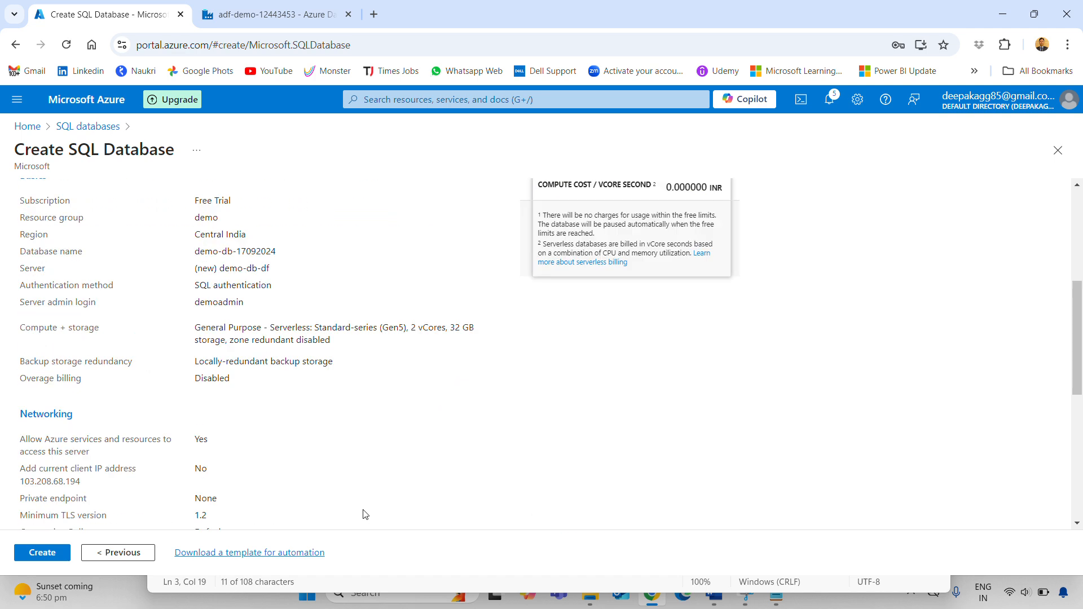
scroll(371, 510, "down", 2)
left_click(35, 554)
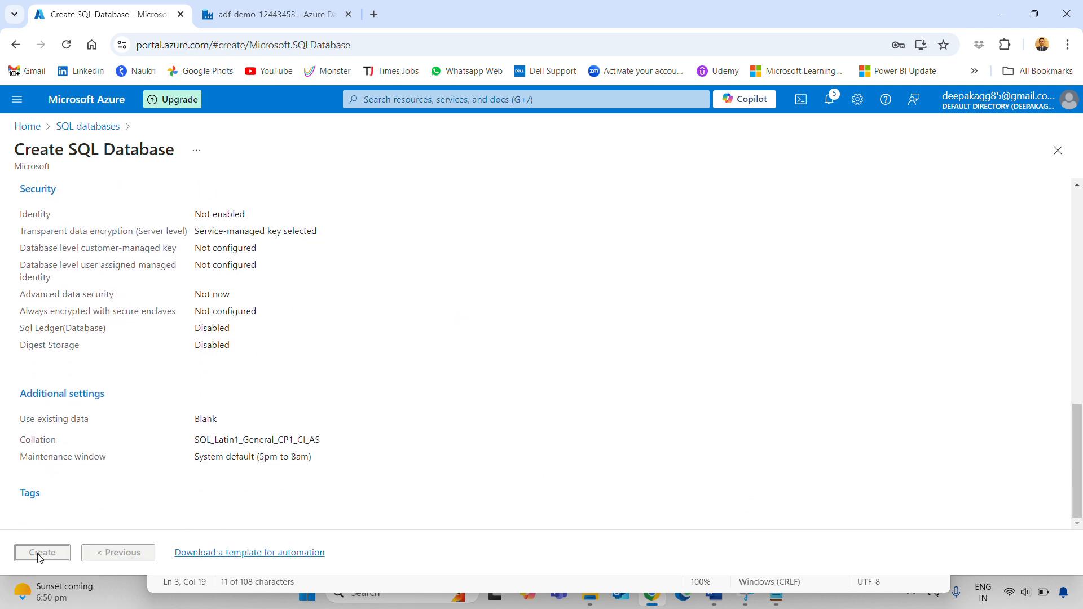
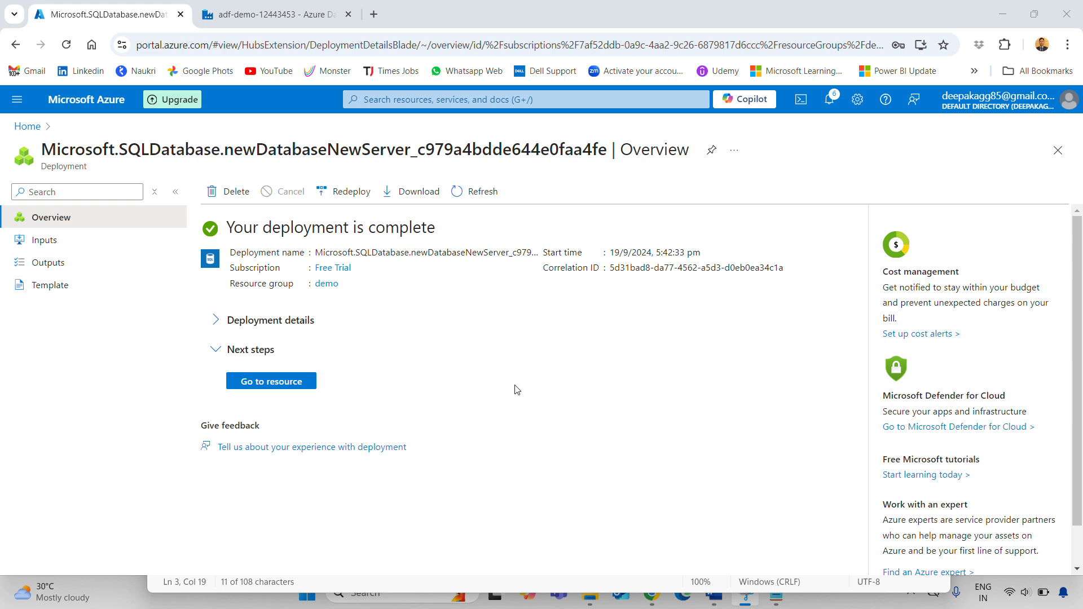
Open the demo-db-17092024 SQL database overview and review the connection notes in Notepad
left_click(274, 386)
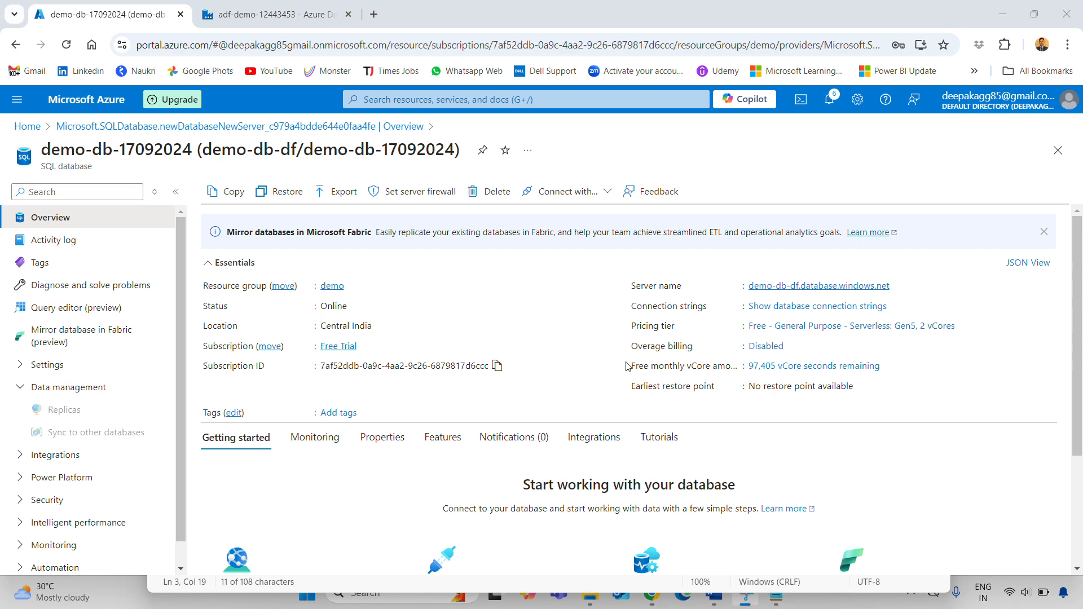
left_click(778, 599)
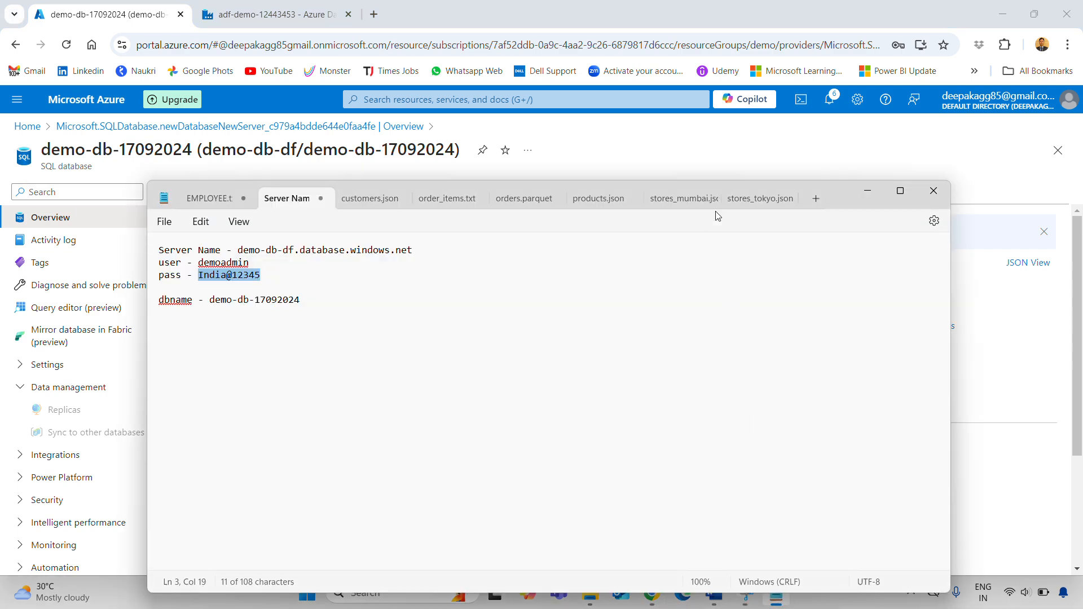
left_click(901, 193)
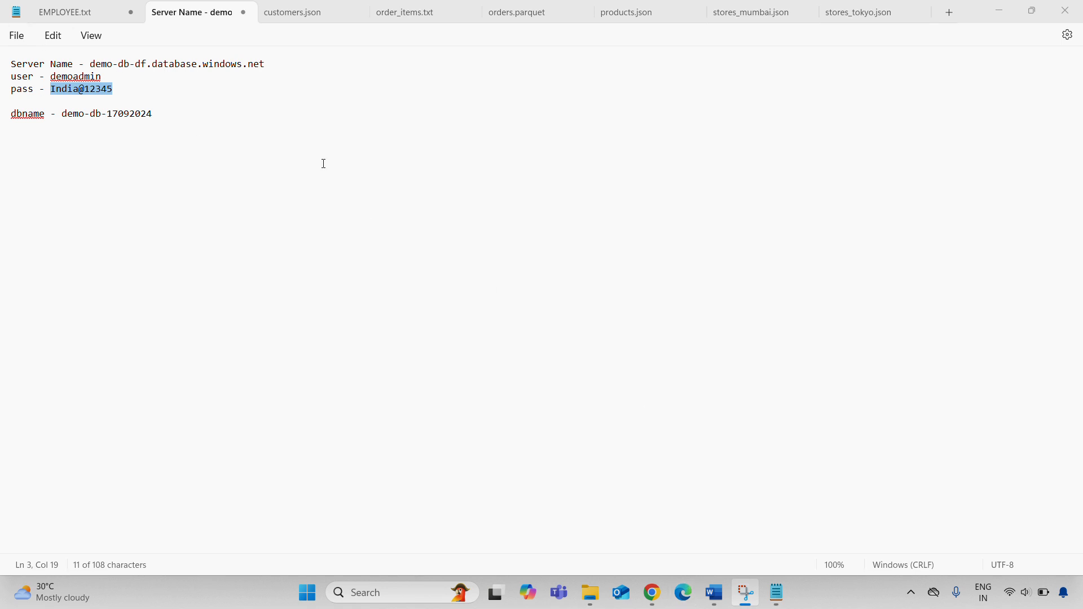
left_click(652, 594)
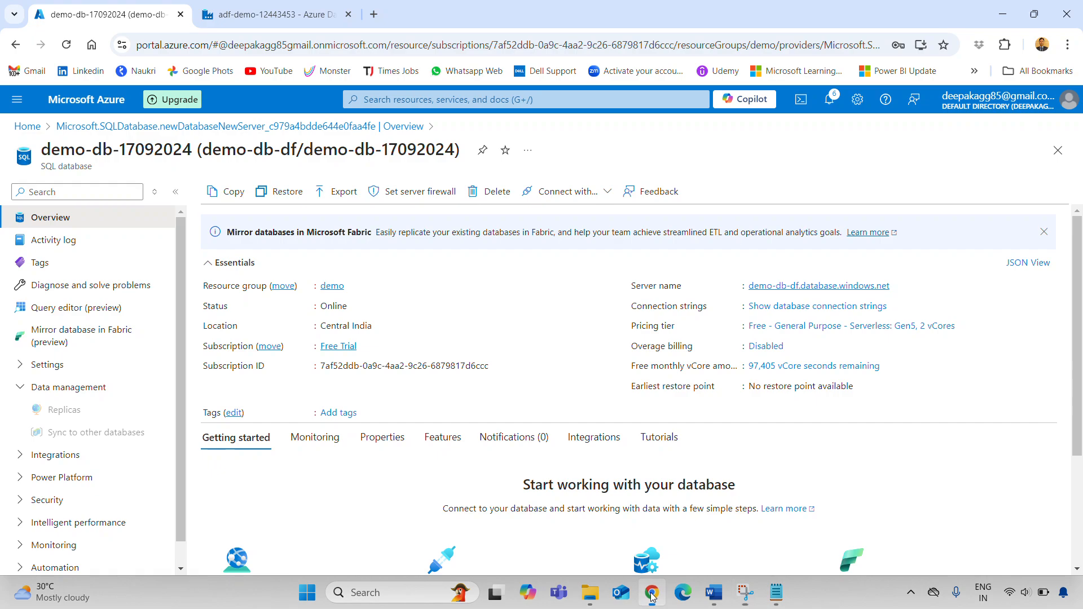
Rename the sink's output stream to AzureSQLDB, keeping FilteredDataonSalary as its incoming stream
left_click(269, 17)
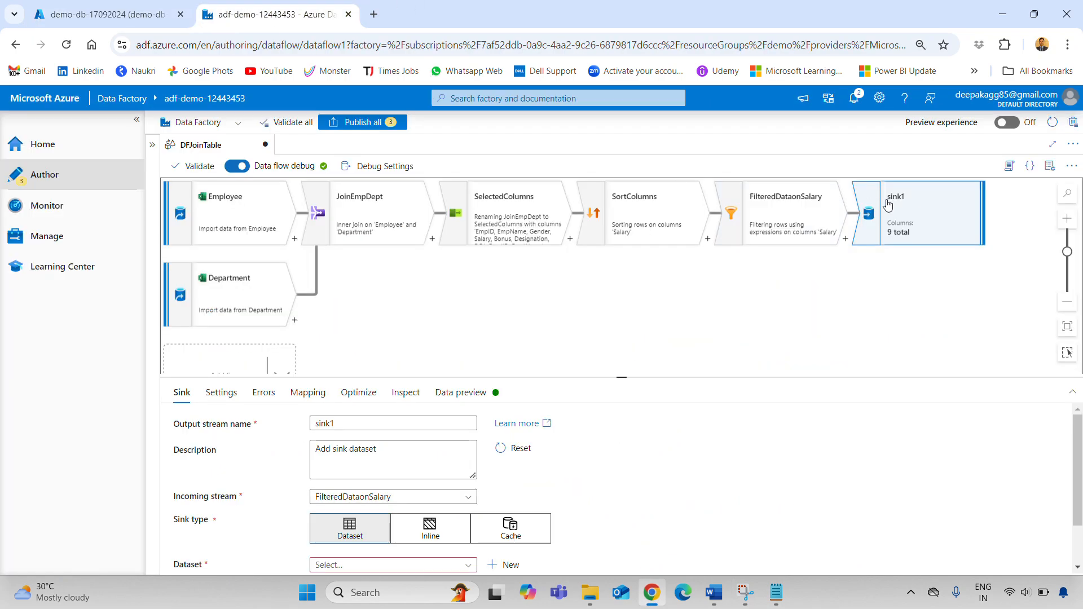
double_click(369, 423)
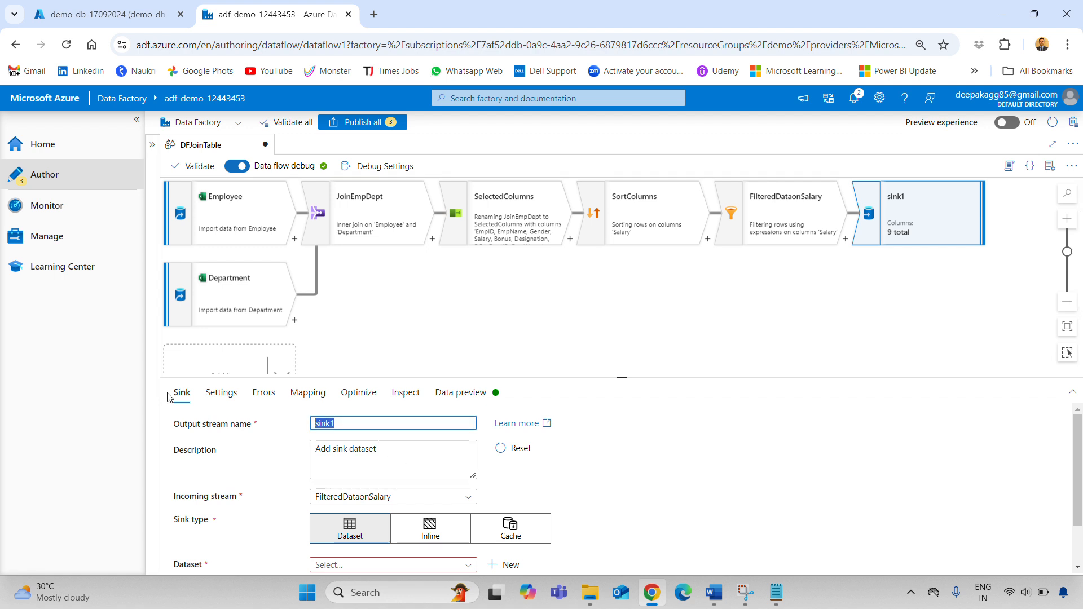
type("AzureSQLDB")
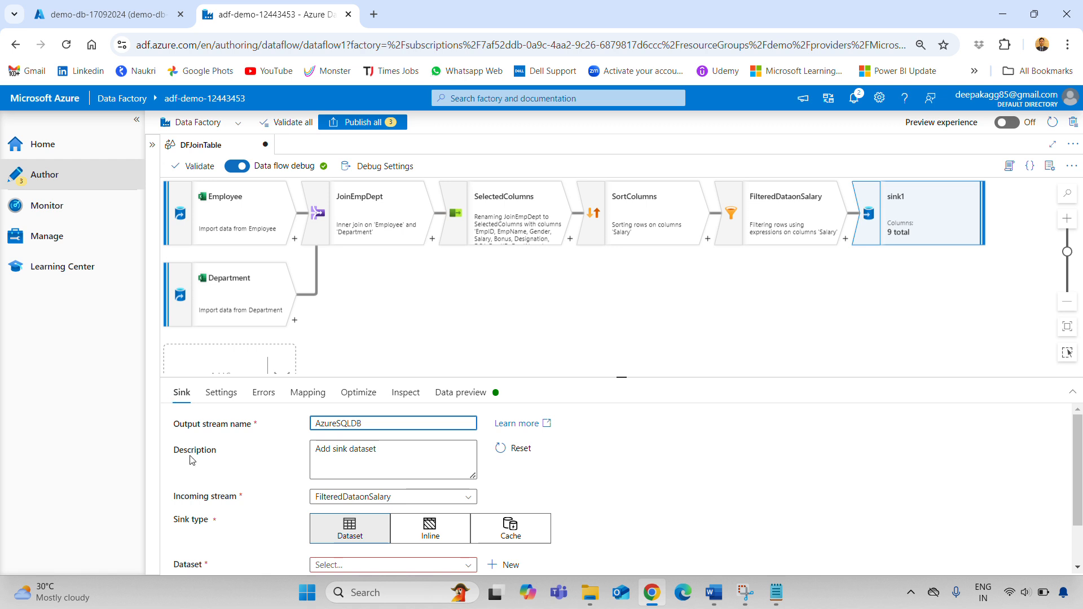
scroll(444, 476, "down", 1)
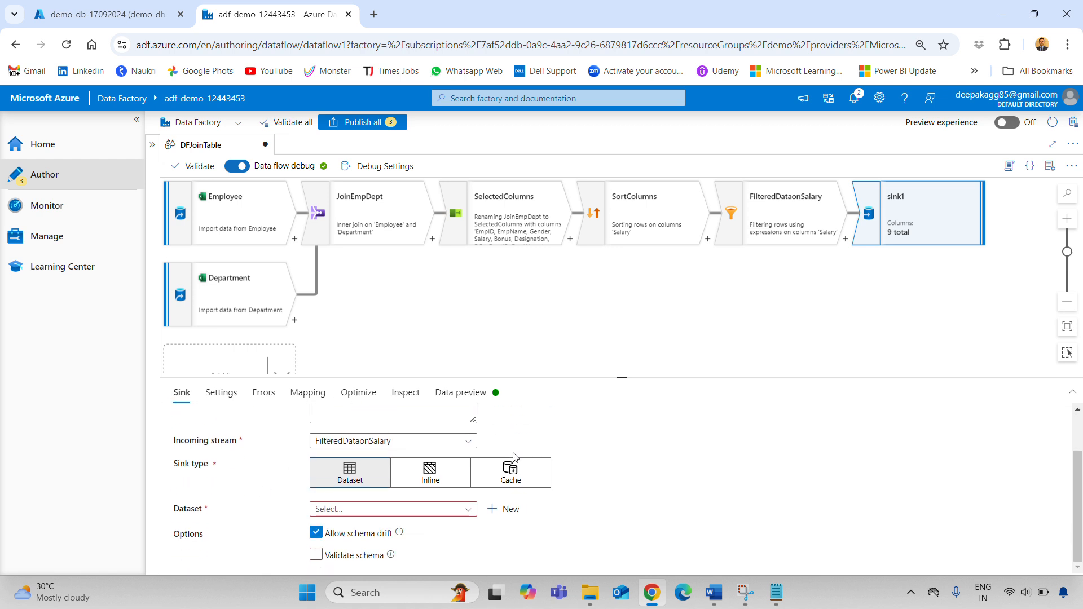
left_click(407, 443)
left_click(595, 480)
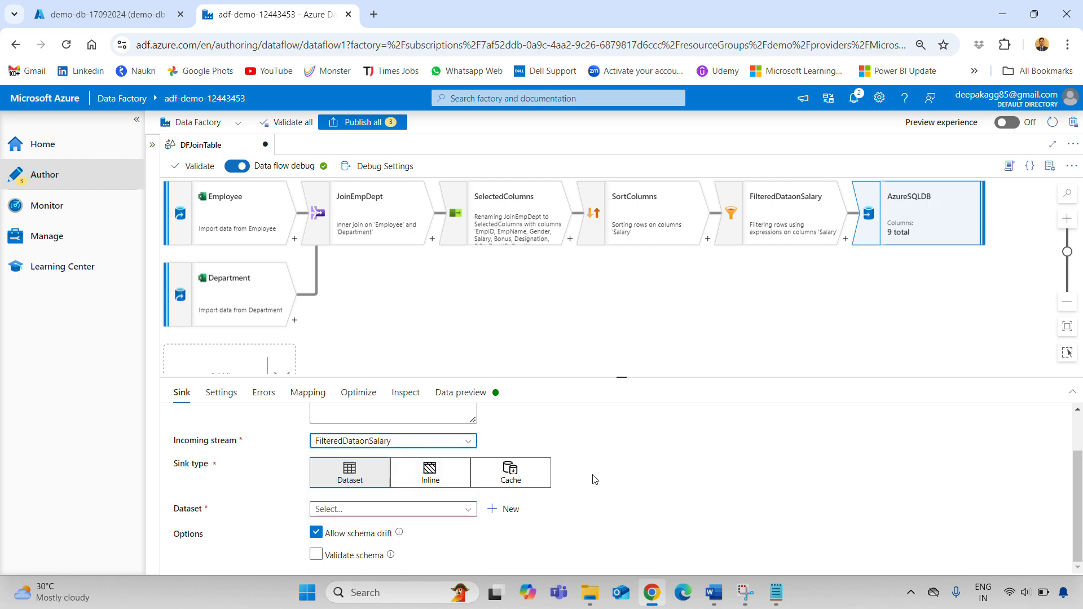
Start a new Azure SQL Database sink dataset named AzureSQLDB
left_click(504, 509)
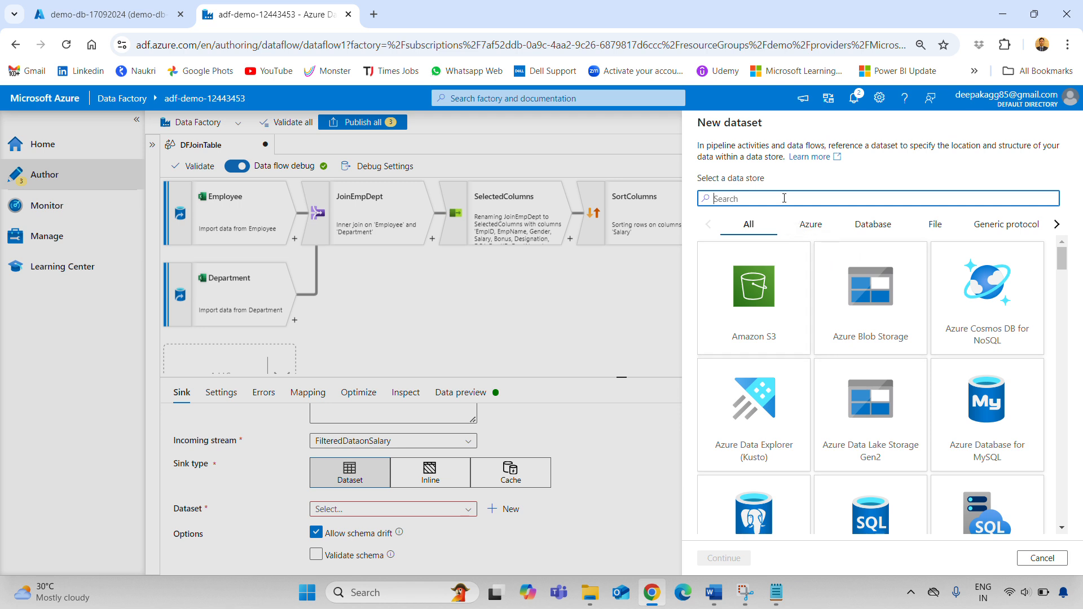
type("azure")
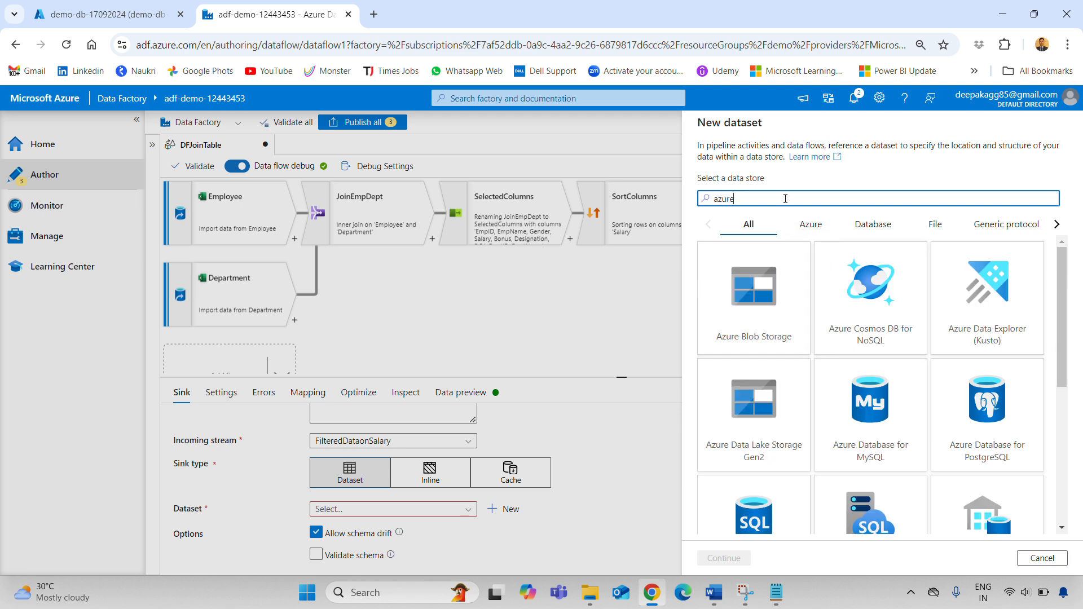
type(" sq")
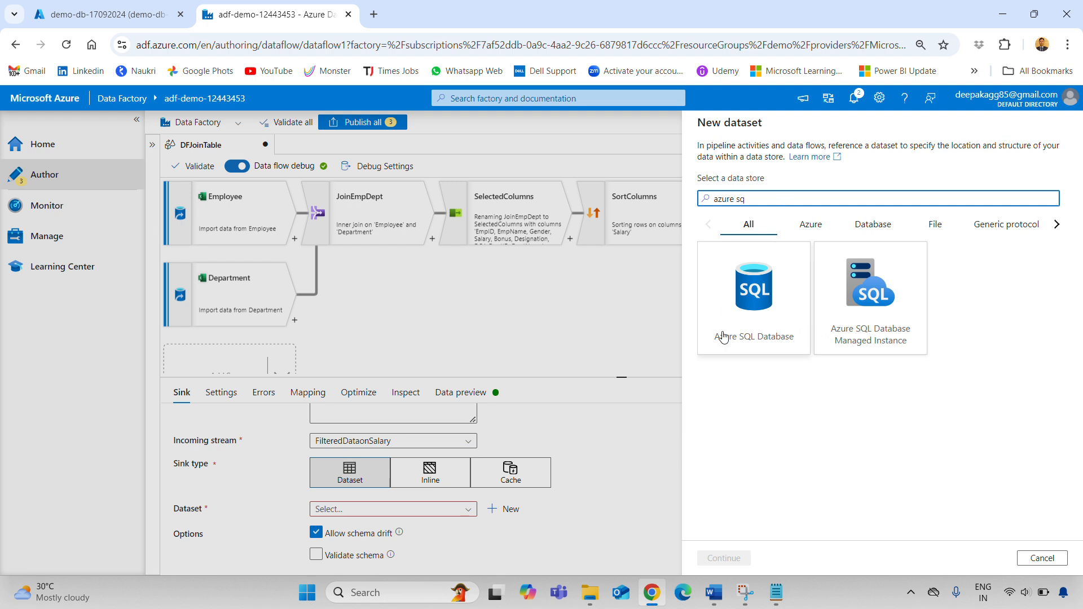
left_click(724, 338)
left_click(724, 558)
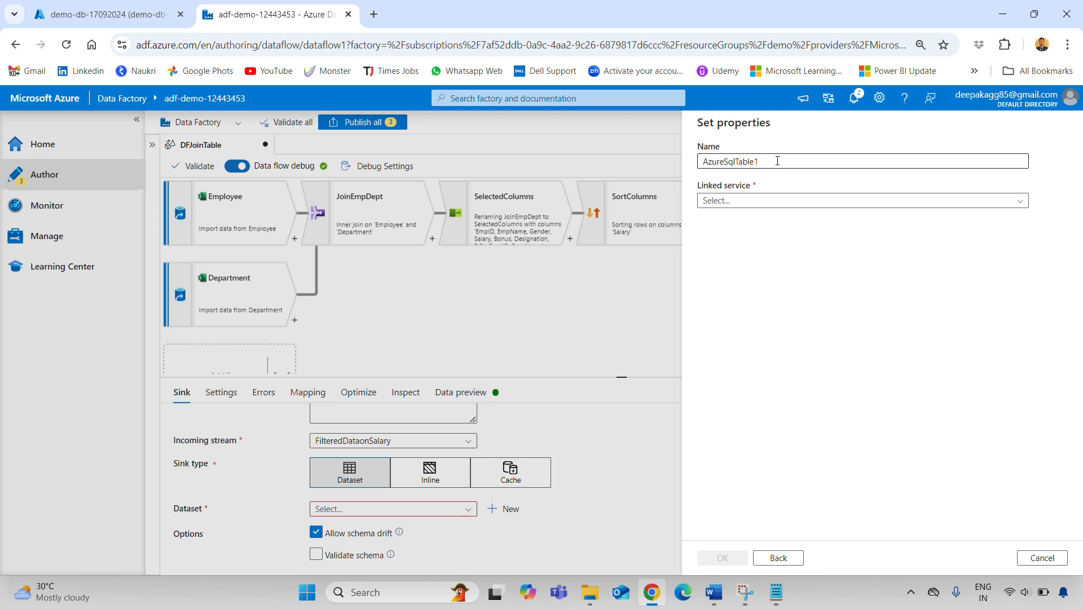
left_click(777, 161)
key("ctrl+a")
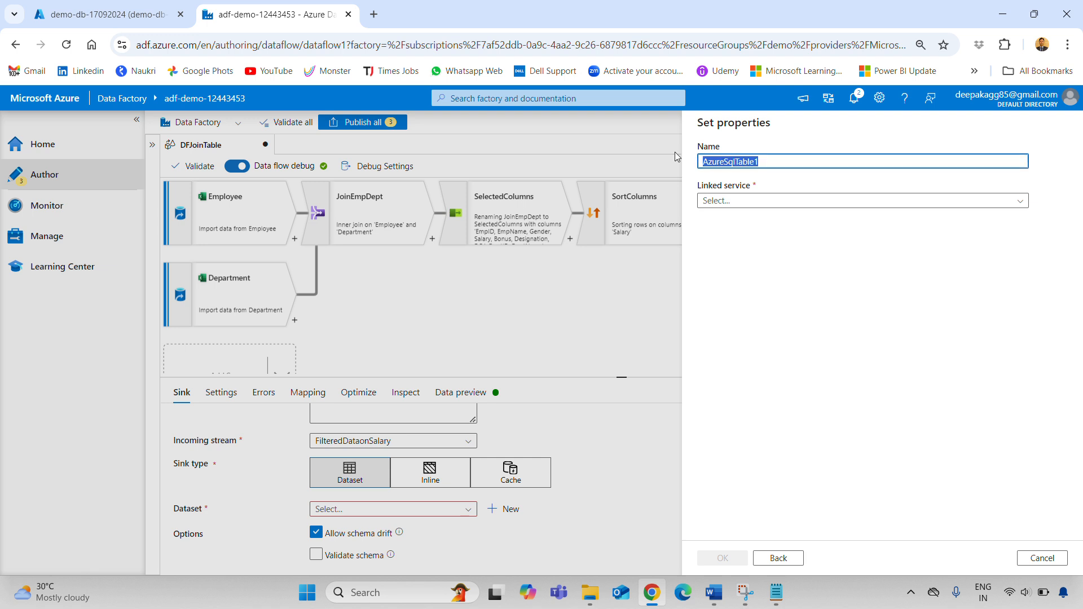
type("AzureSQLDB")
Start a new linked service for the dataset, trimming its default name and choosing the Free Trial subscription
left_click(783, 203)
left_click(746, 242)
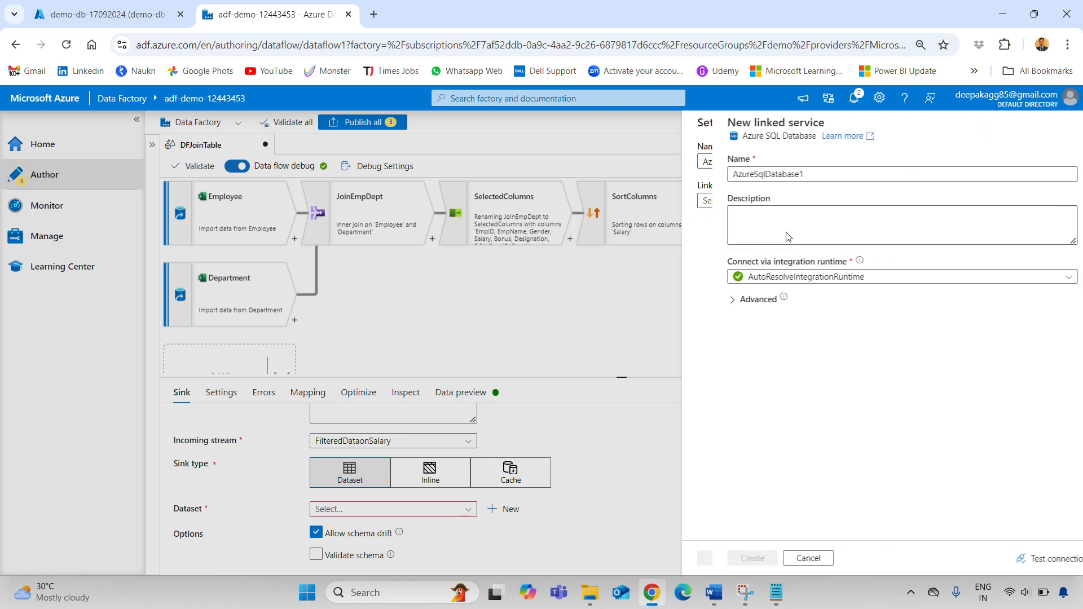
left_click(794, 178)
key("BackSpace")
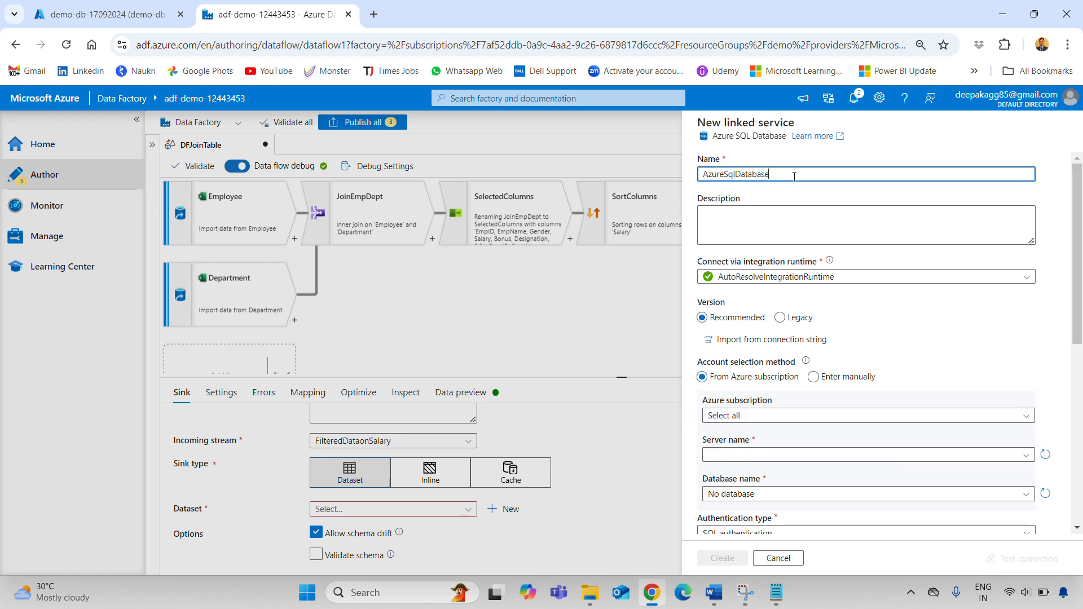
left_click(765, 422)
left_click(765, 453)
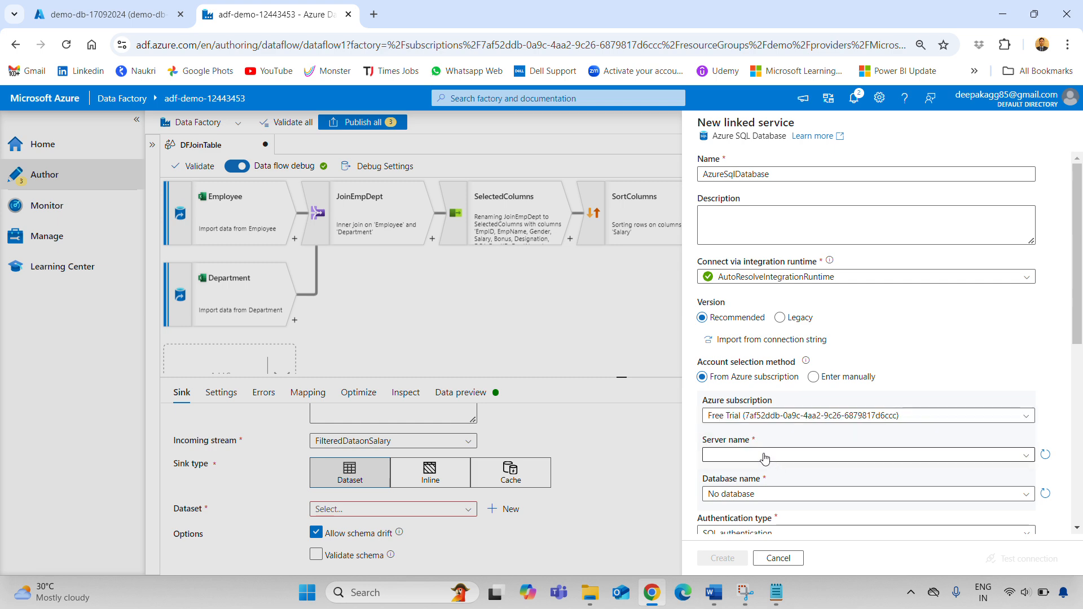
left_click(765, 456)
left_click(765, 456)
Set the linked service server to demo-db-df and the database to demo-db-17092024
left_click(777, 593)
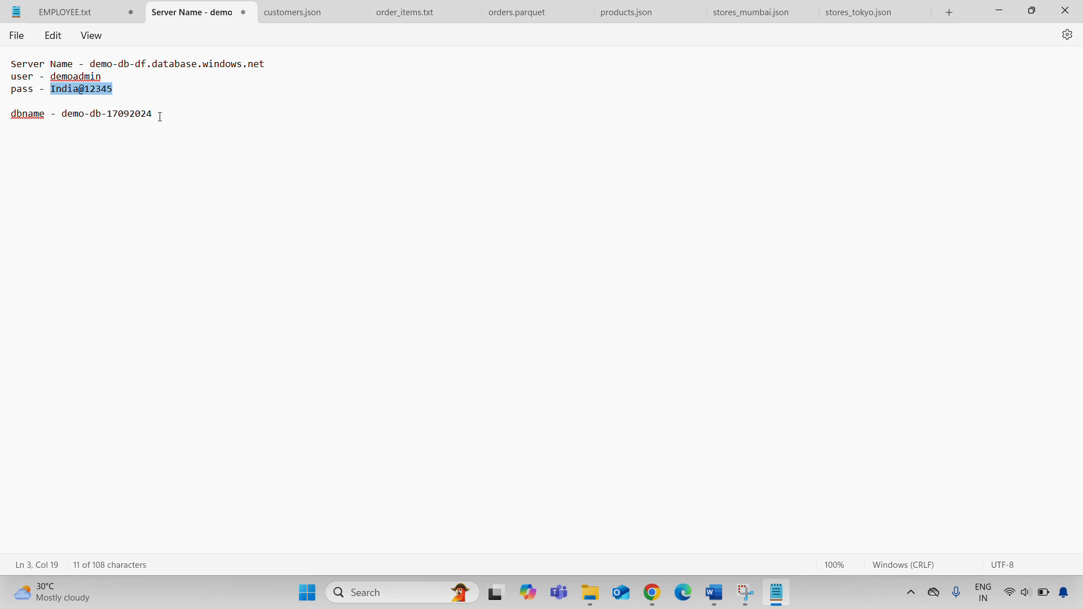
left_click_drag(281, 65, 95, 70)
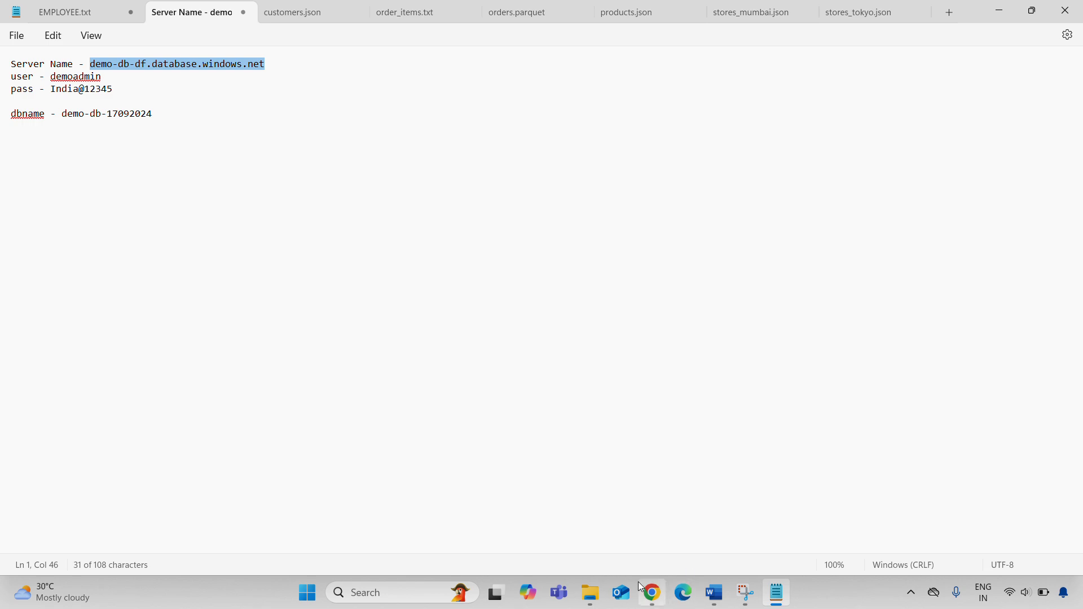
left_click(652, 593)
left_click(762, 454)
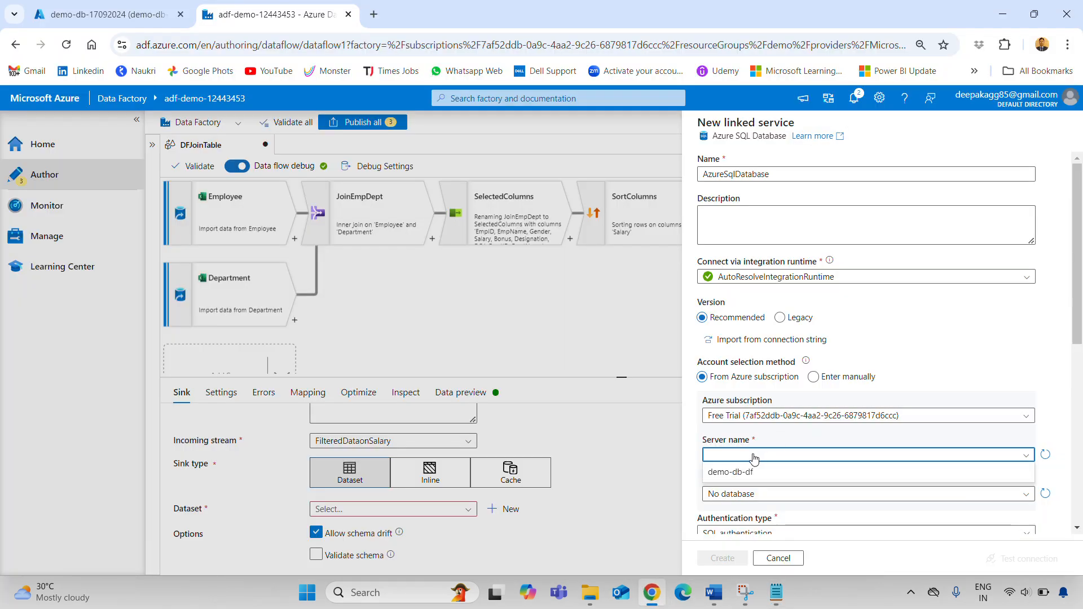
left_click(728, 454)
left_click(739, 461)
left_click(738, 475)
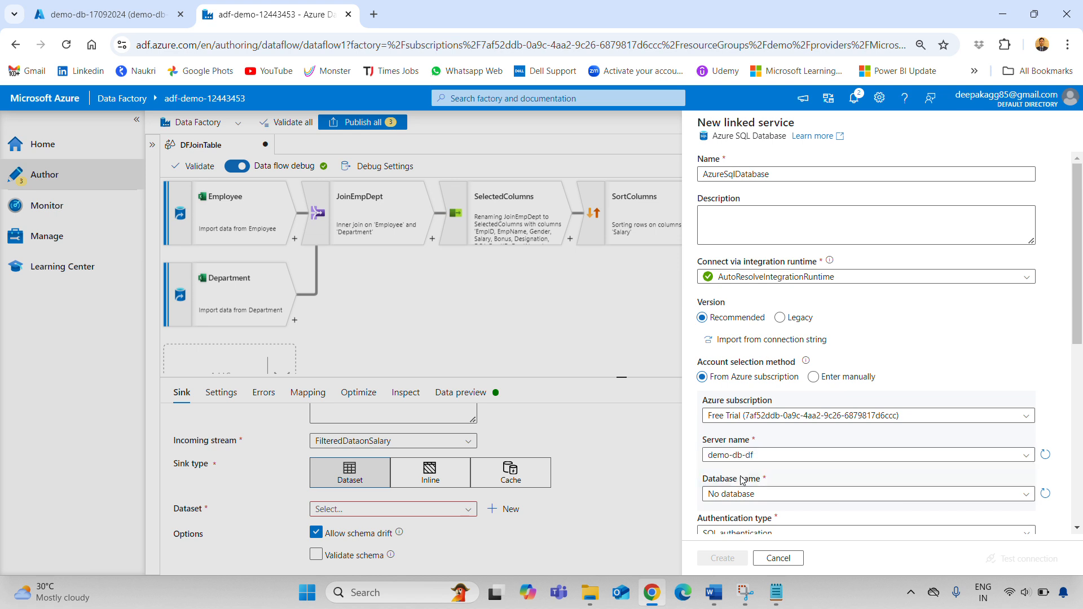
scroll(817, 489, "down", 1)
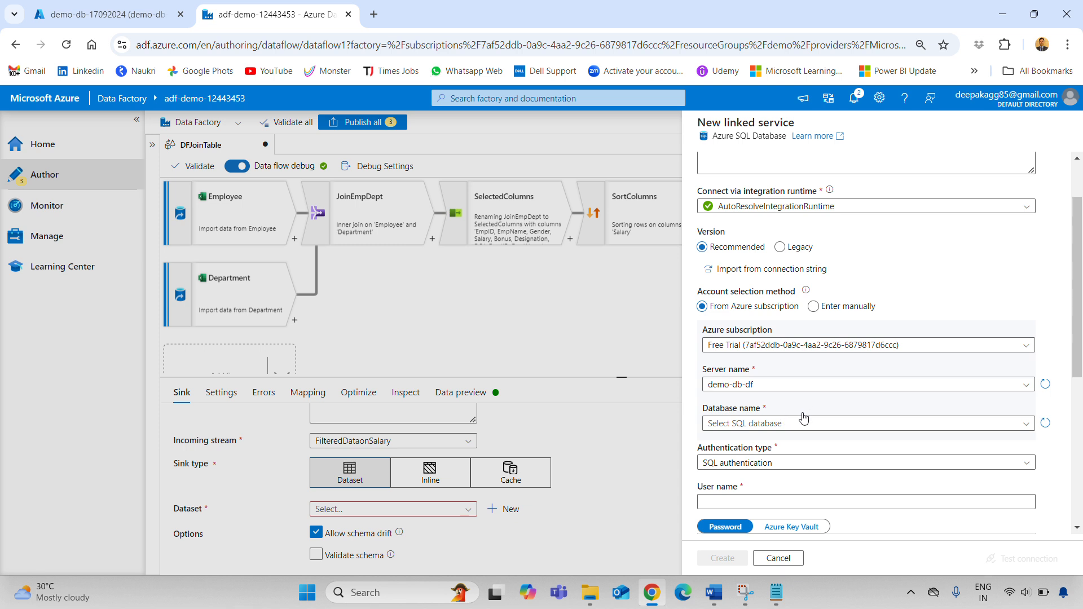
left_click(777, 425)
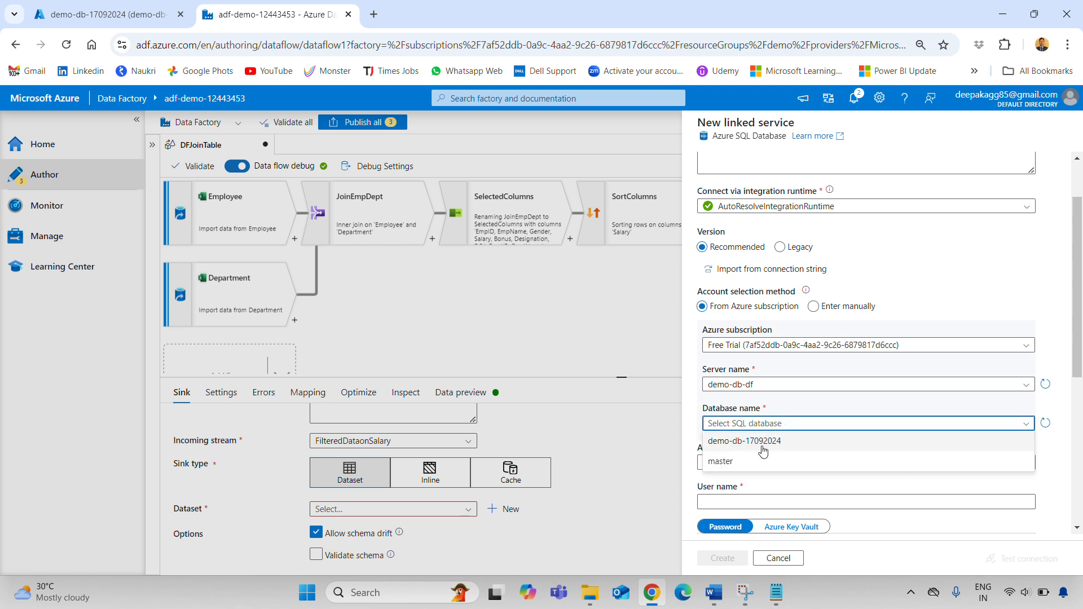
left_click(763, 450)
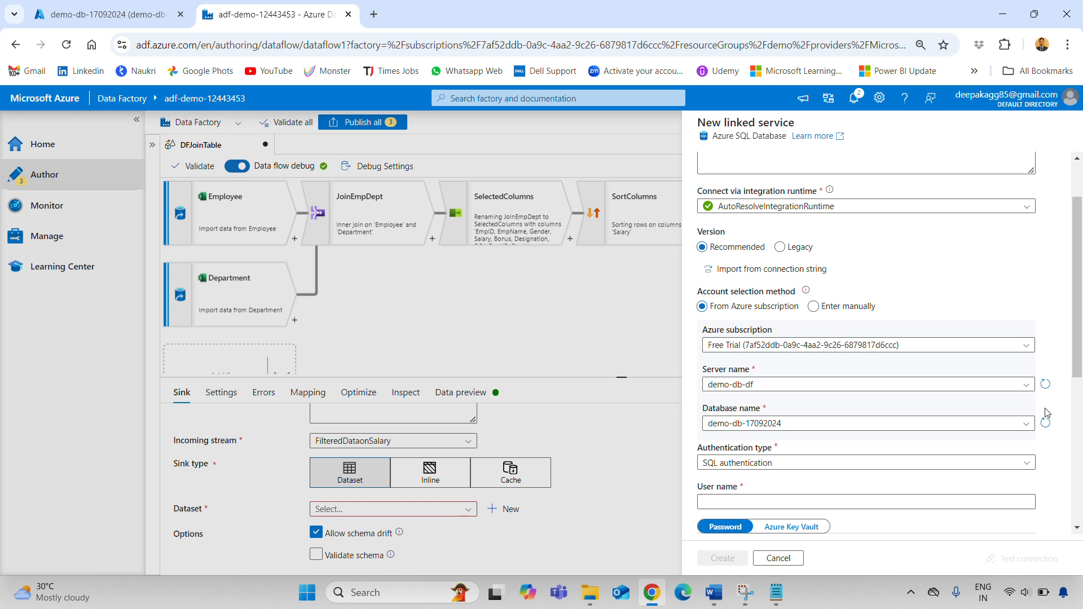
Paste the database login name from the connection notes into the user name field
scroll(810, 395, "down", 1)
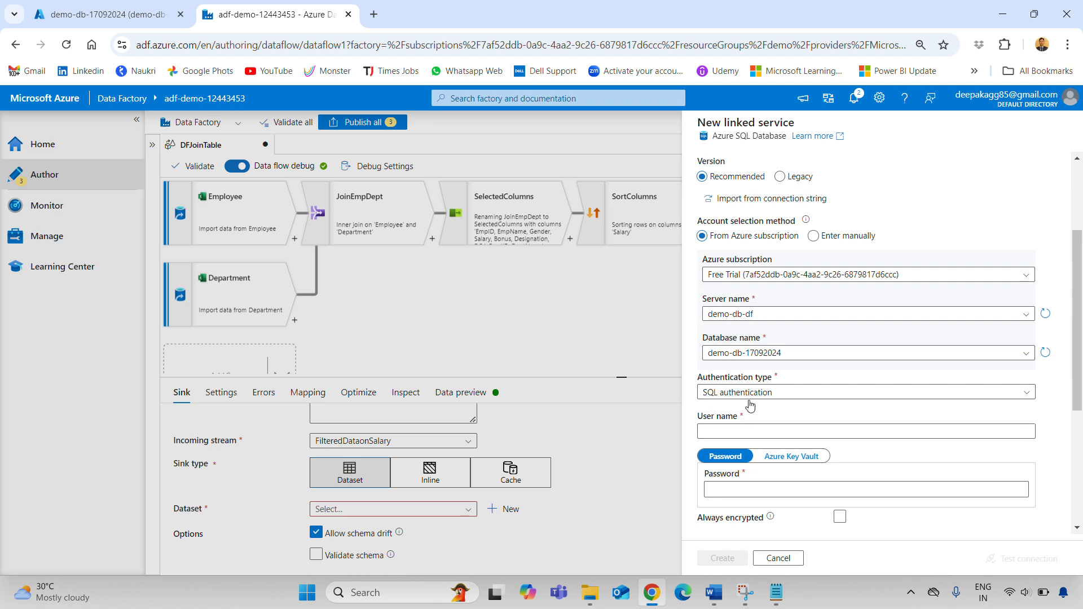
left_click(745, 431)
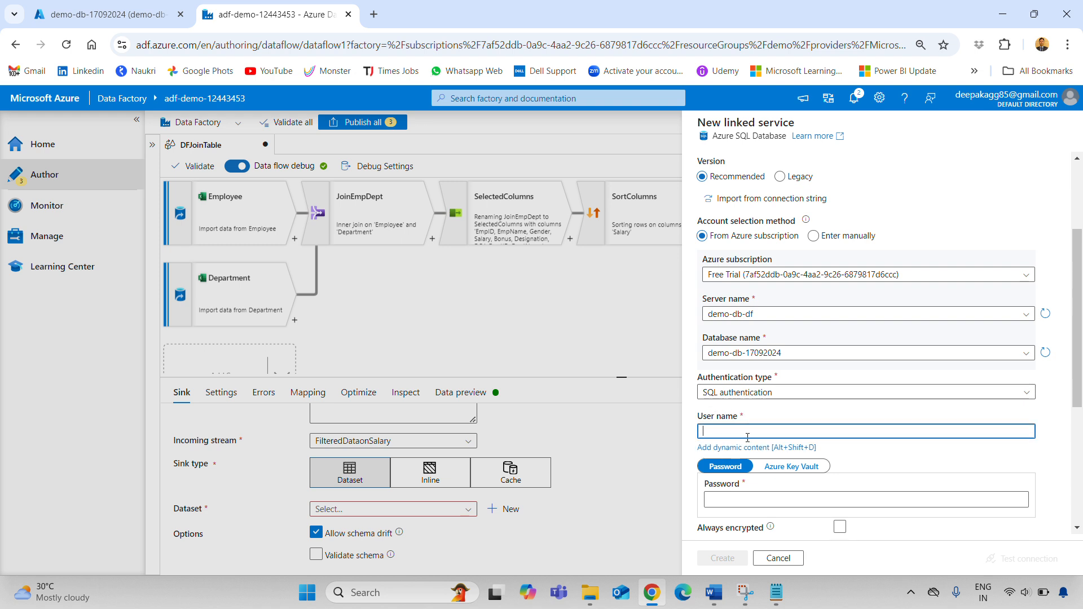
left_click(777, 592)
left_click(190, 227)
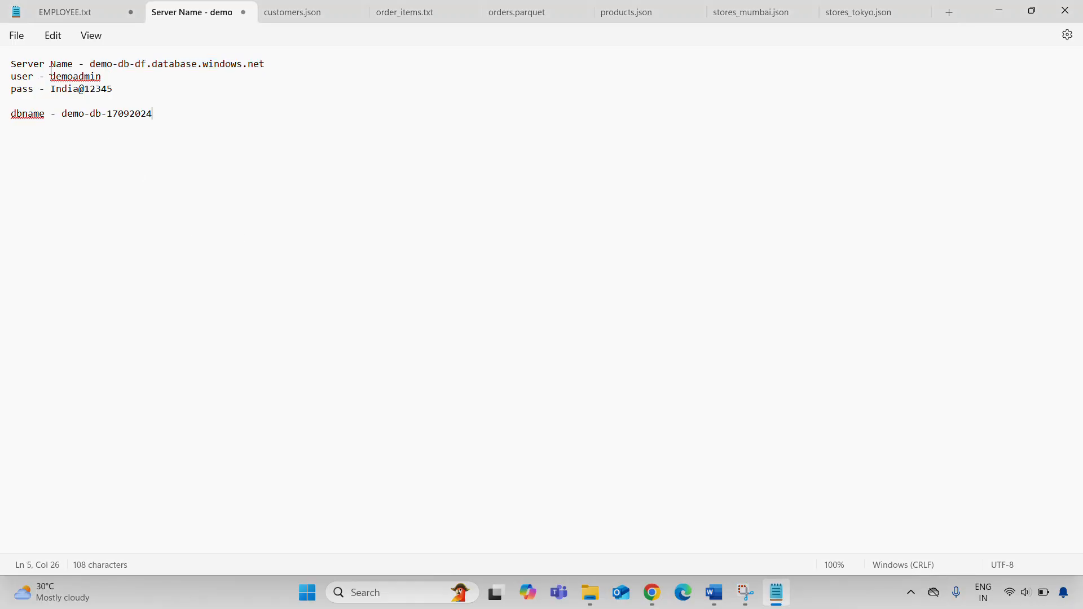
double_click(74, 77)
key("ctrl+c")
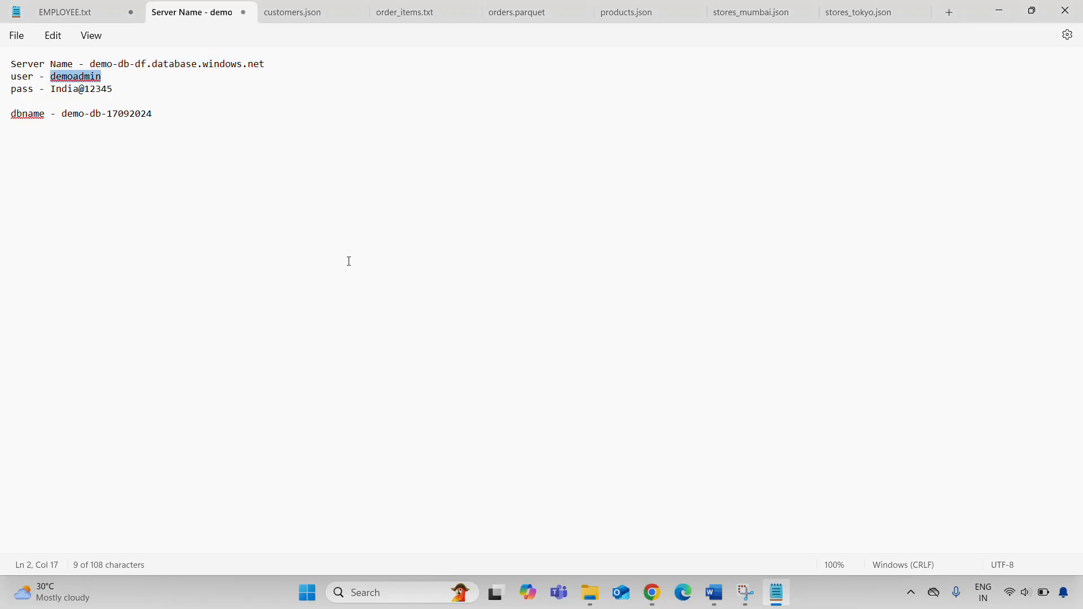
key("alt+Tab")
key("ctrl+v")
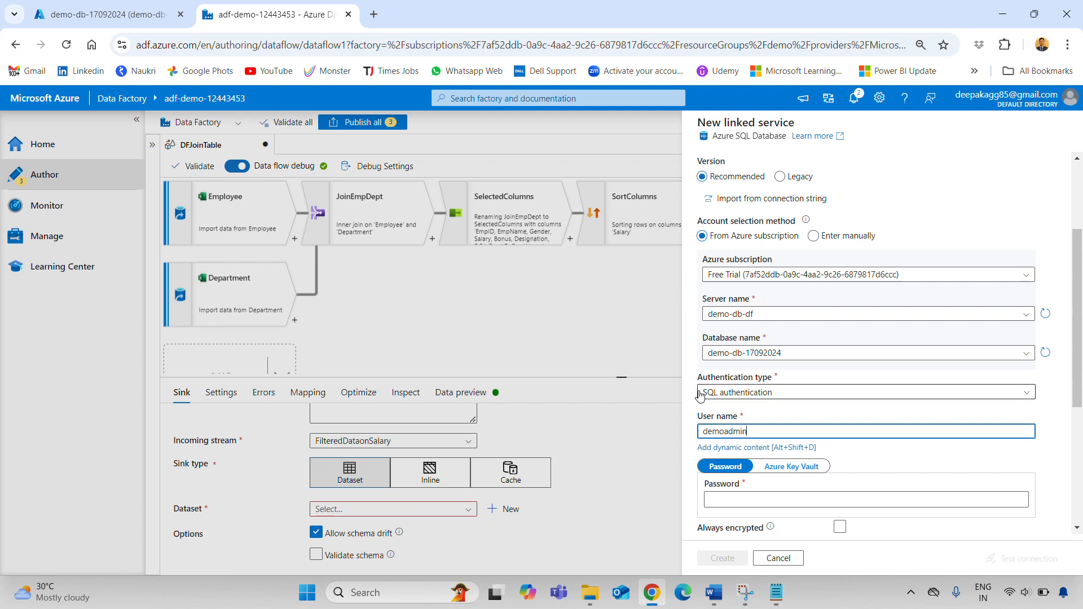
left_click(717, 489)
Paste the password from the notes, test the connection successfully, and create the linked service
key("alt+Tab")
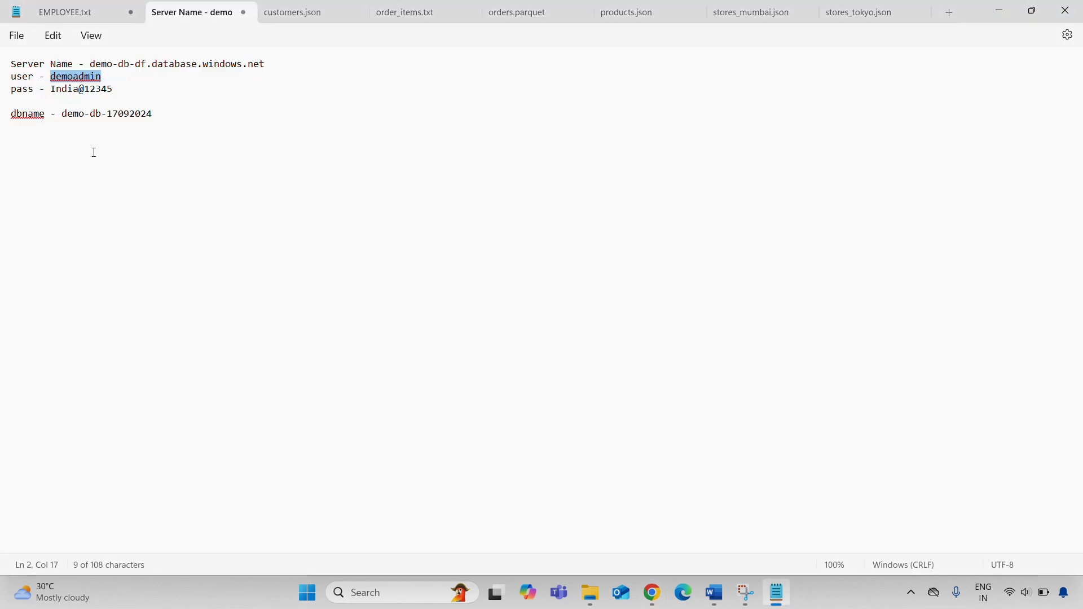
double_click(83, 91)
left_click_drag(169, 85, 55, 94)
key("ctrl+c")
key("alt+Tab")
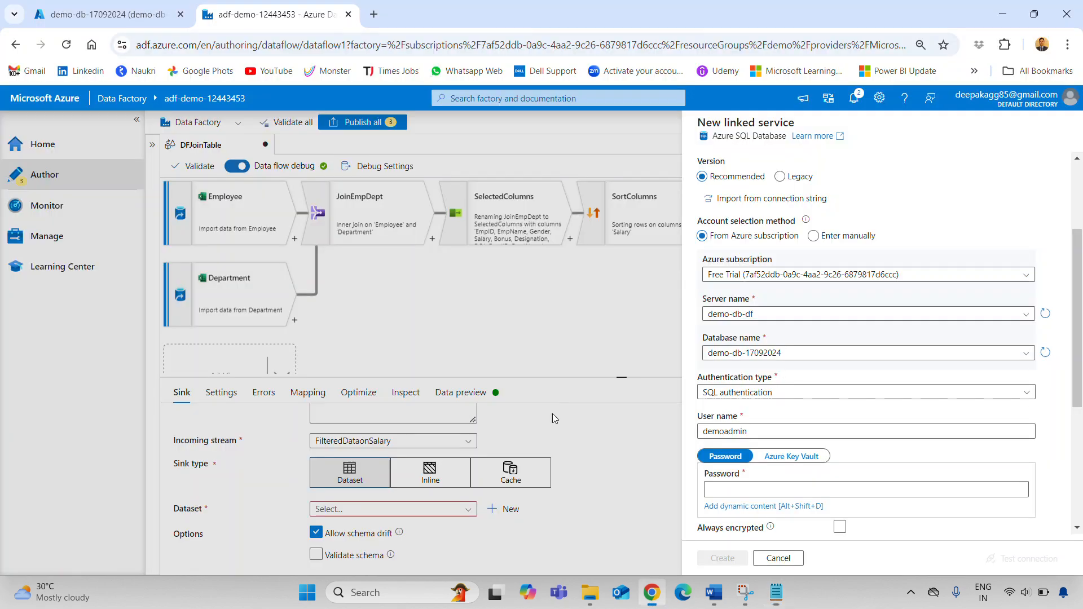
key("ctrl+v")
scroll(918, 482, "down", 4)
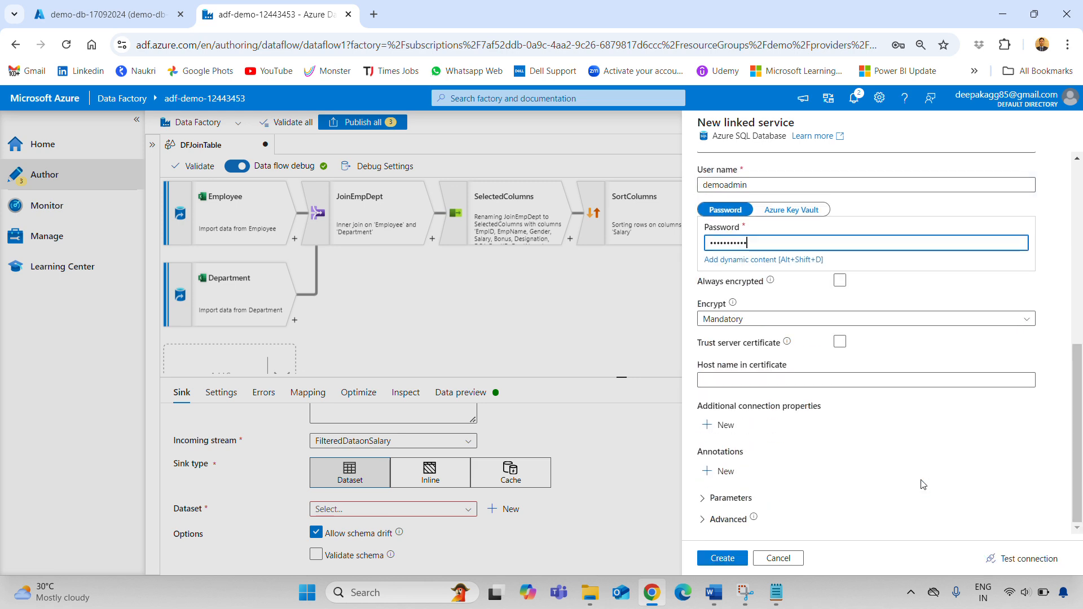
left_click(1010, 559)
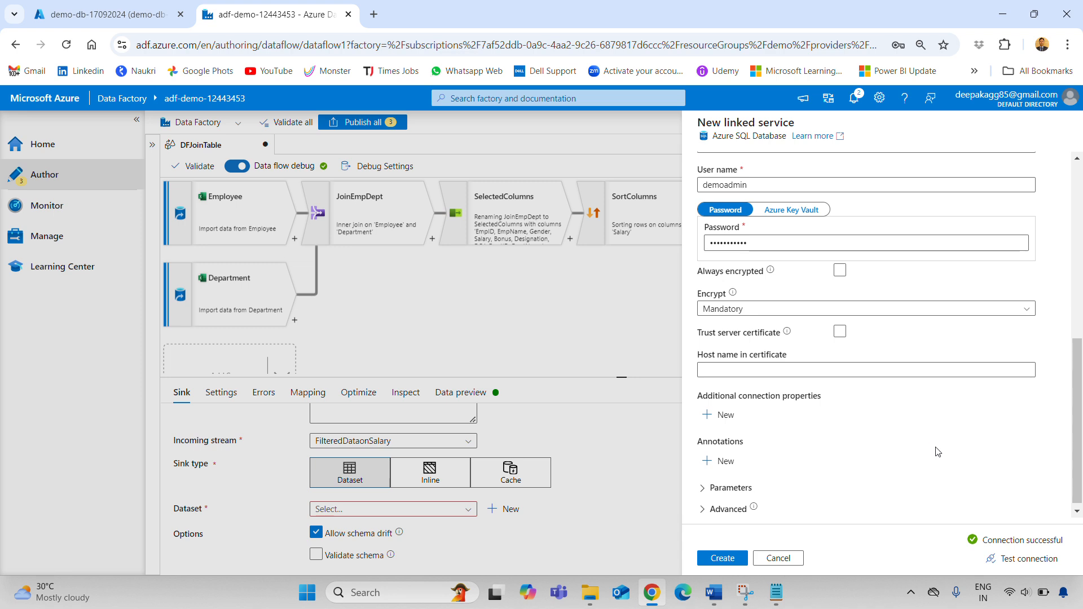
left_click(723, 558)
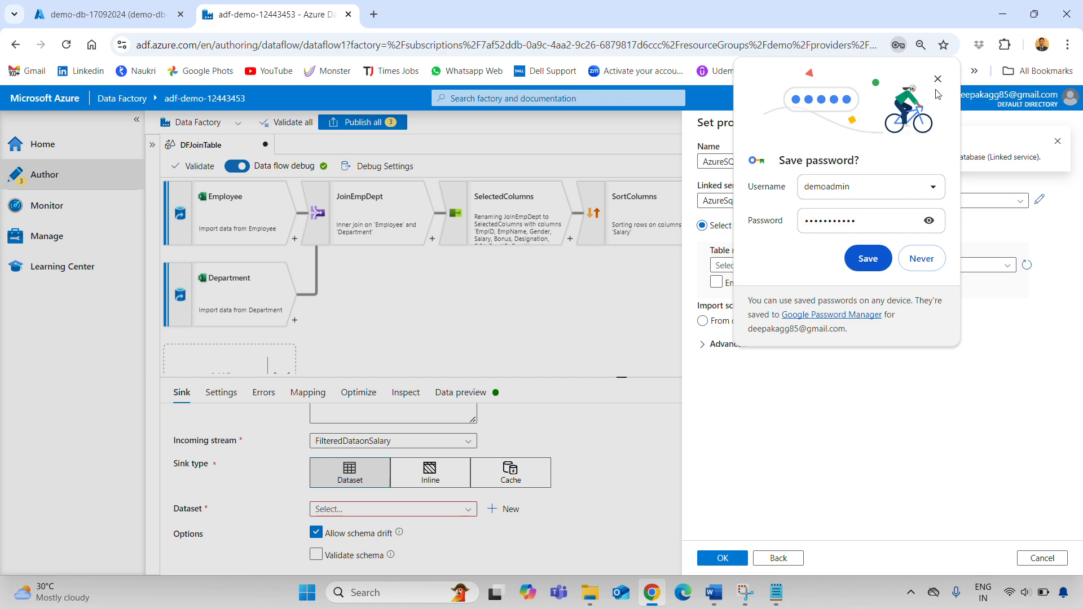
Dismiss the save-password prompt and start entering the sink table name manually
left_click(938, 79)
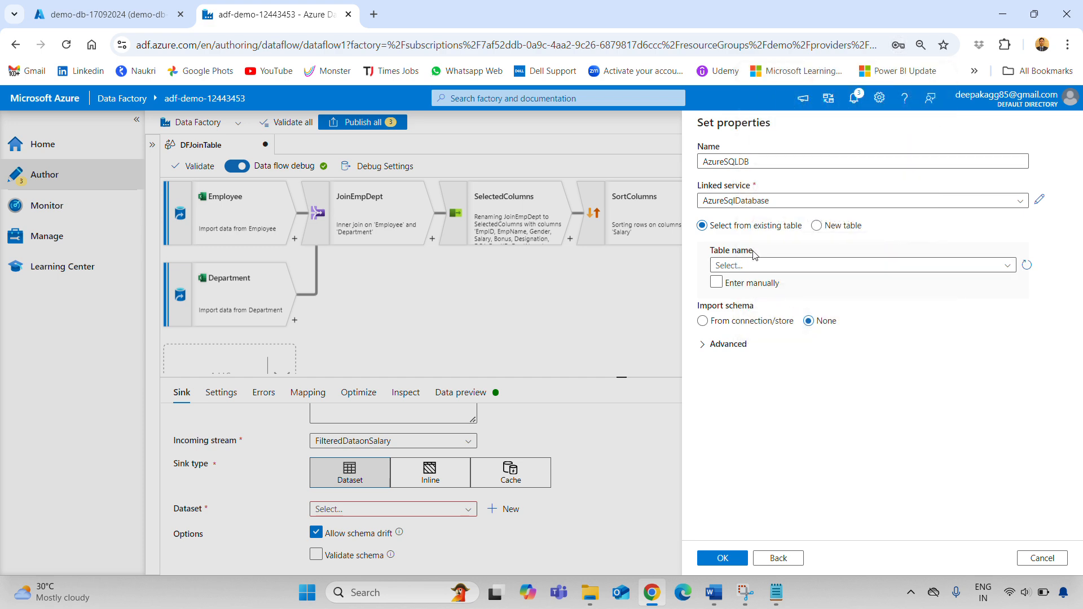
left_click(1008, 266)
left_click(1008, 267)
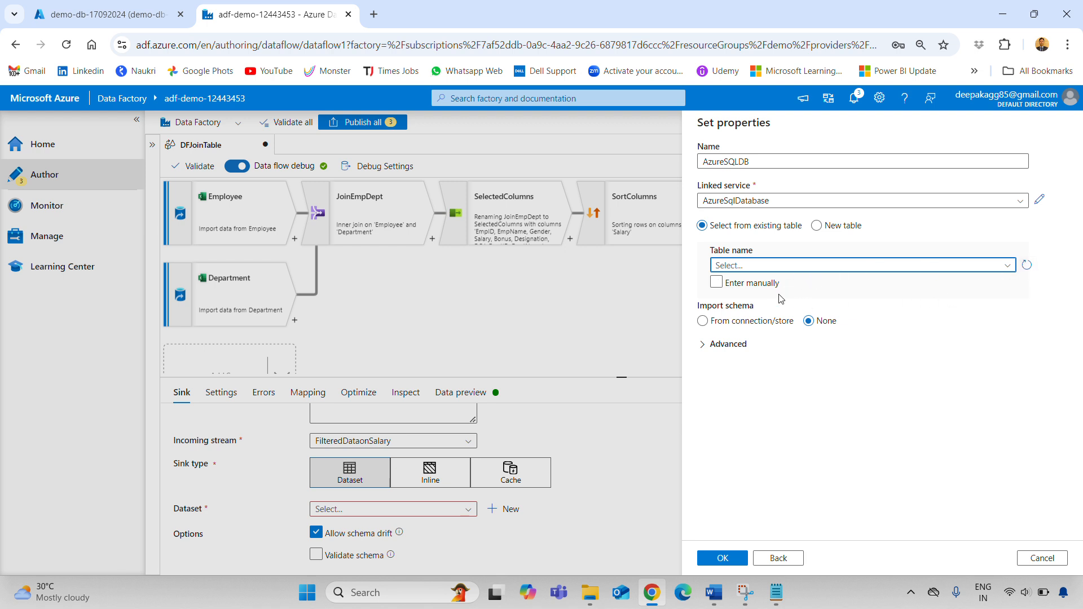
left_click(716, 282)
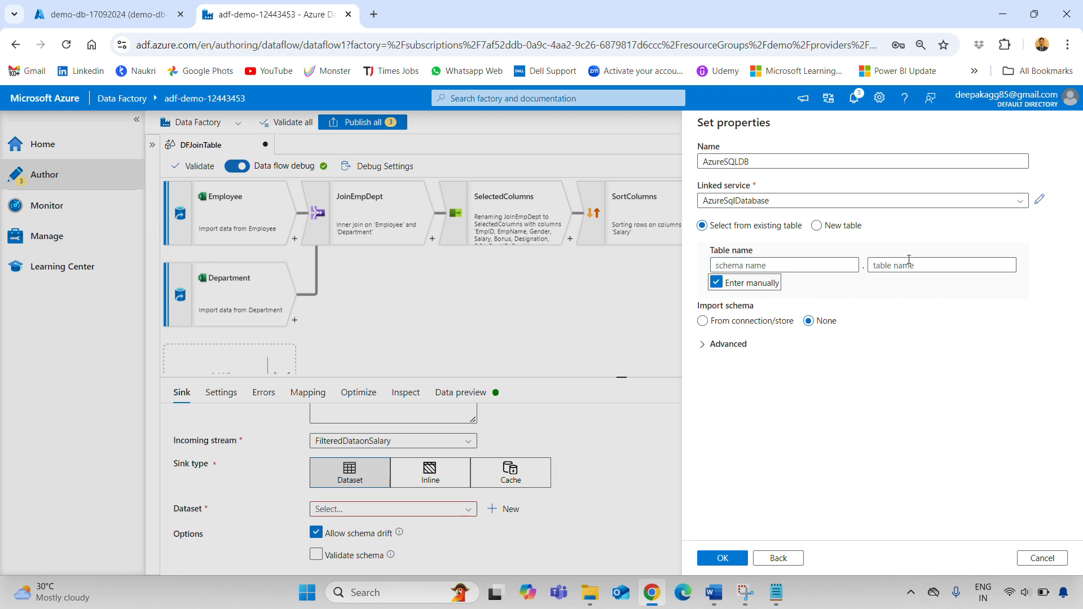
left_click(795, 264)
type("dbo")
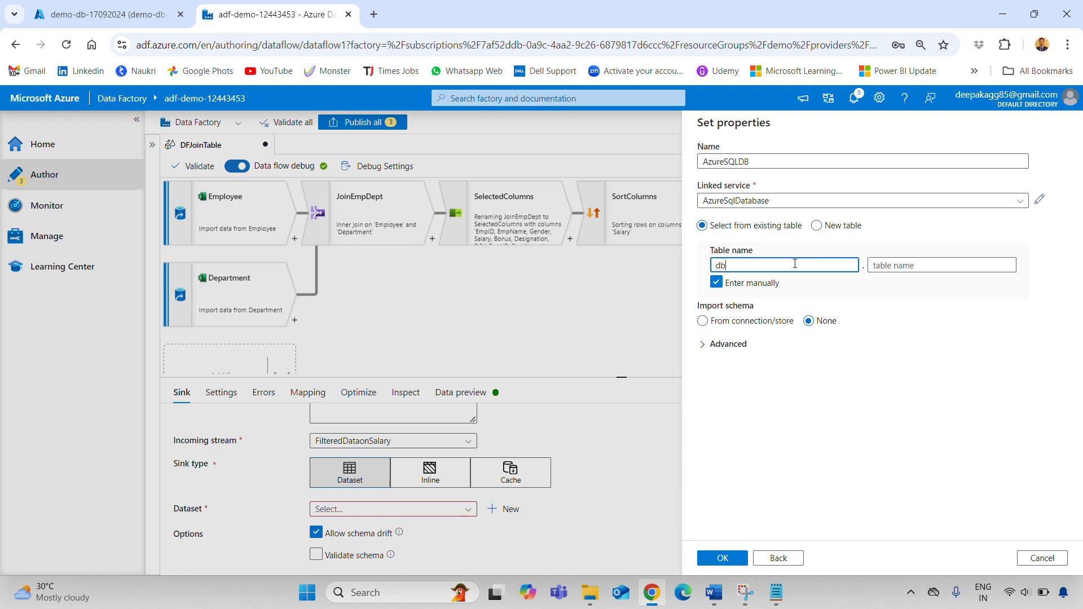
left_click(903, 265)
type("Test")
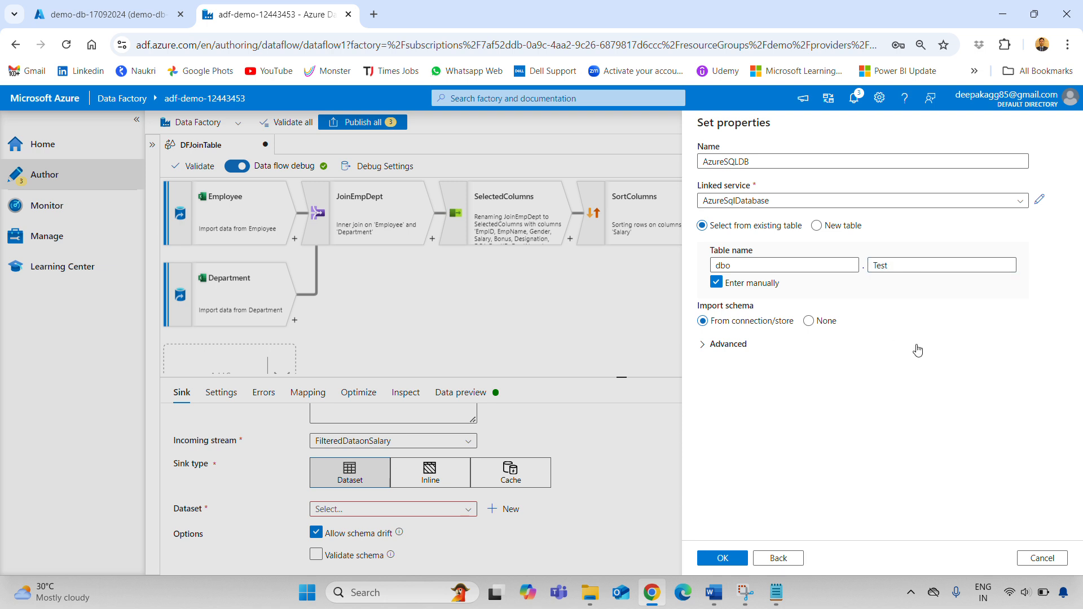
Set the AzureSQLDB dataset to create new table dbo.Test, then preview the sink data
left_click(825, 227)
left_click(791, 227)
left_click(817, 226)
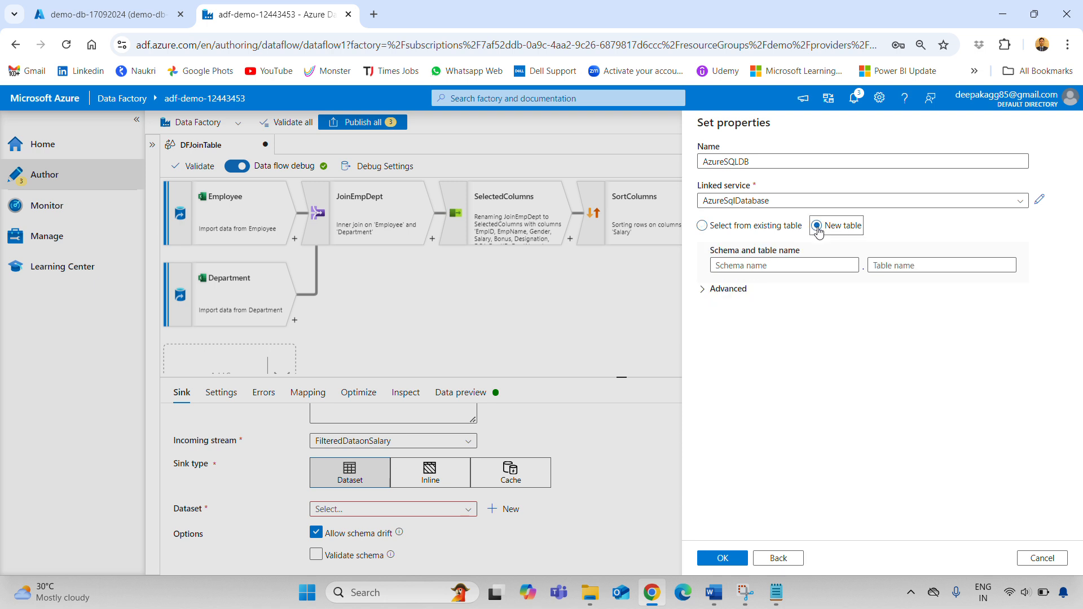
left_click(754, 272)
type("dbo")
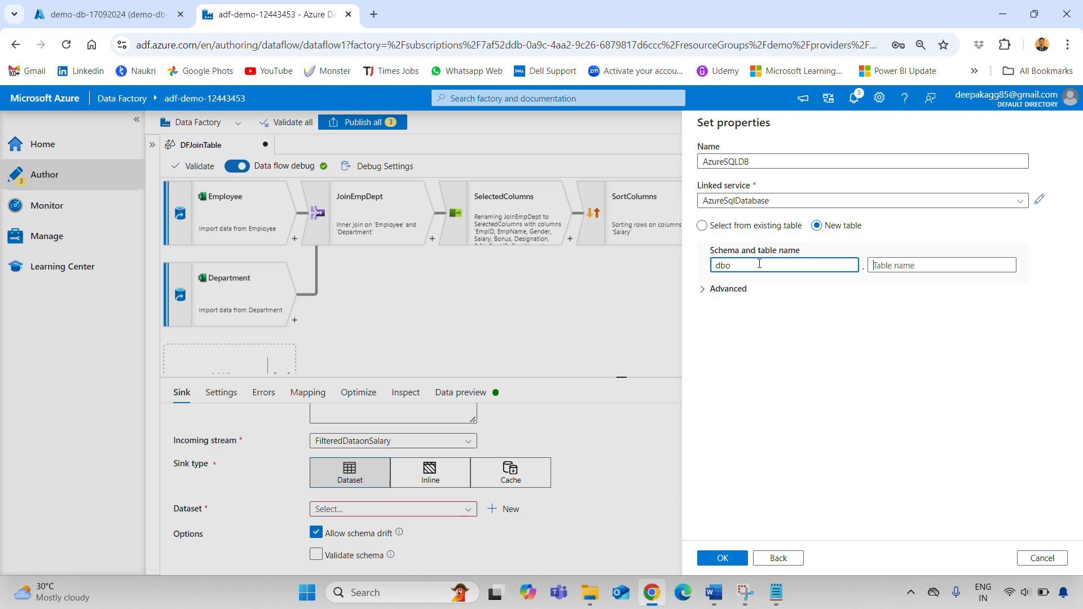
key("Tab")
type("T")
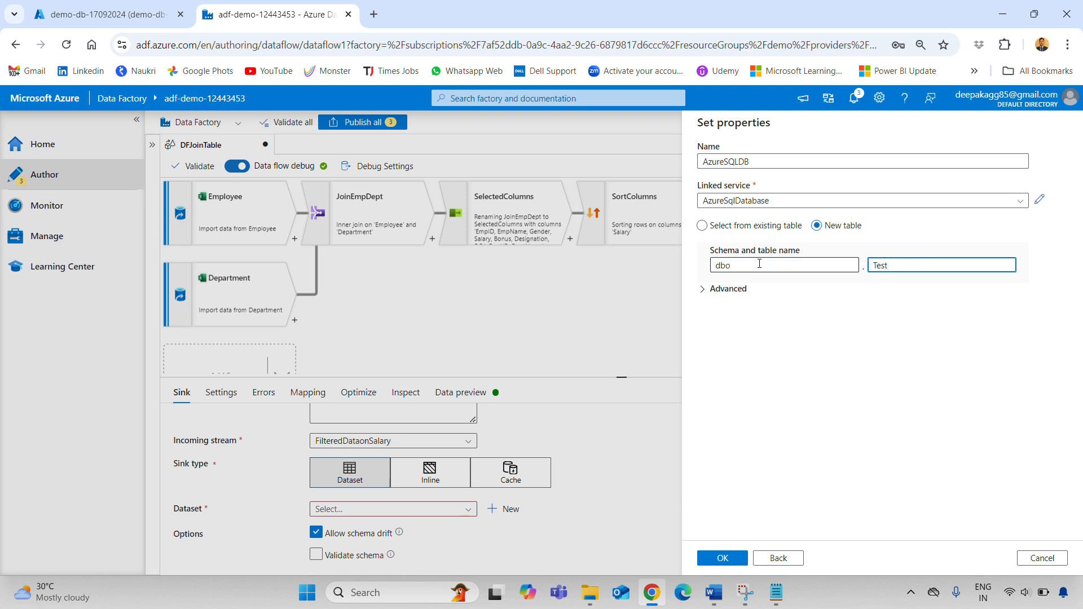
type("est")
left_click(728, 556)
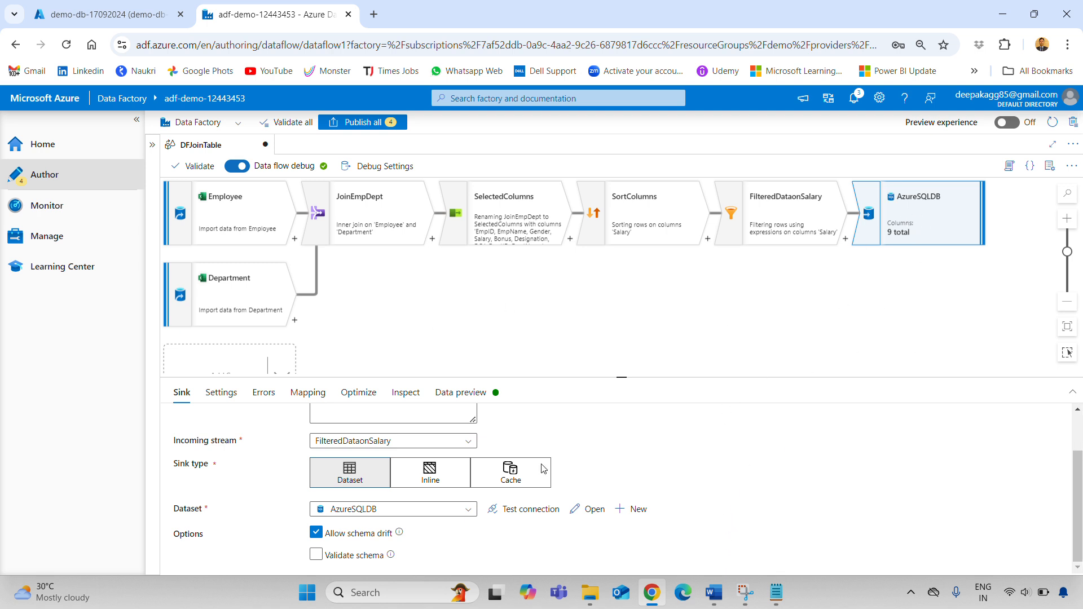
left_click(465, 394)
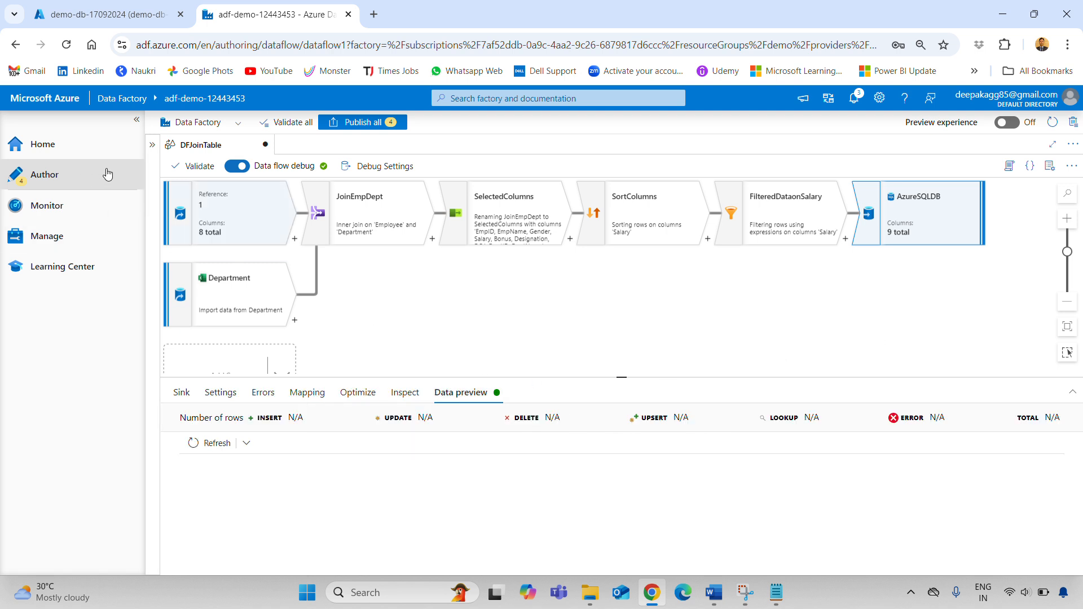
Create pipeline1 from the Pipelines menu in Factory Resources and expand Move and transform activities
left_click(151, 145)
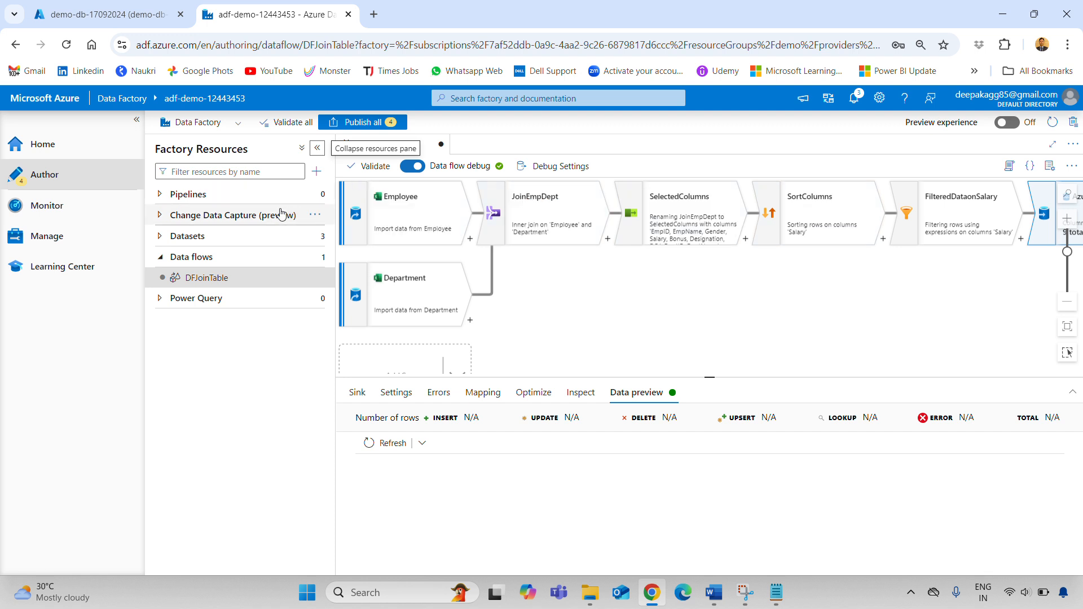
mouse_move(314, 197)
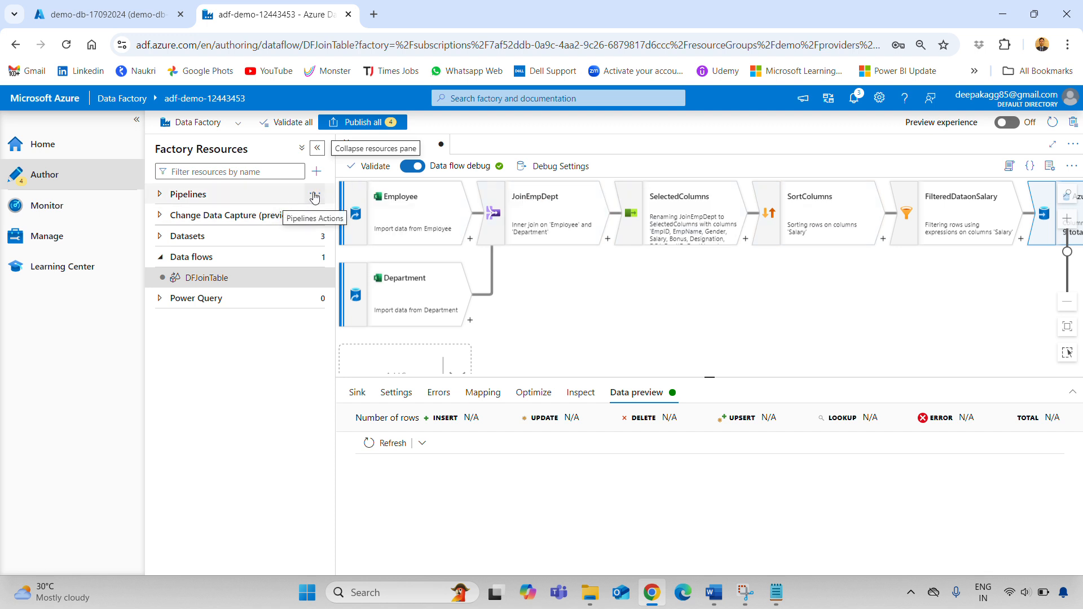
left_click(315, 195)
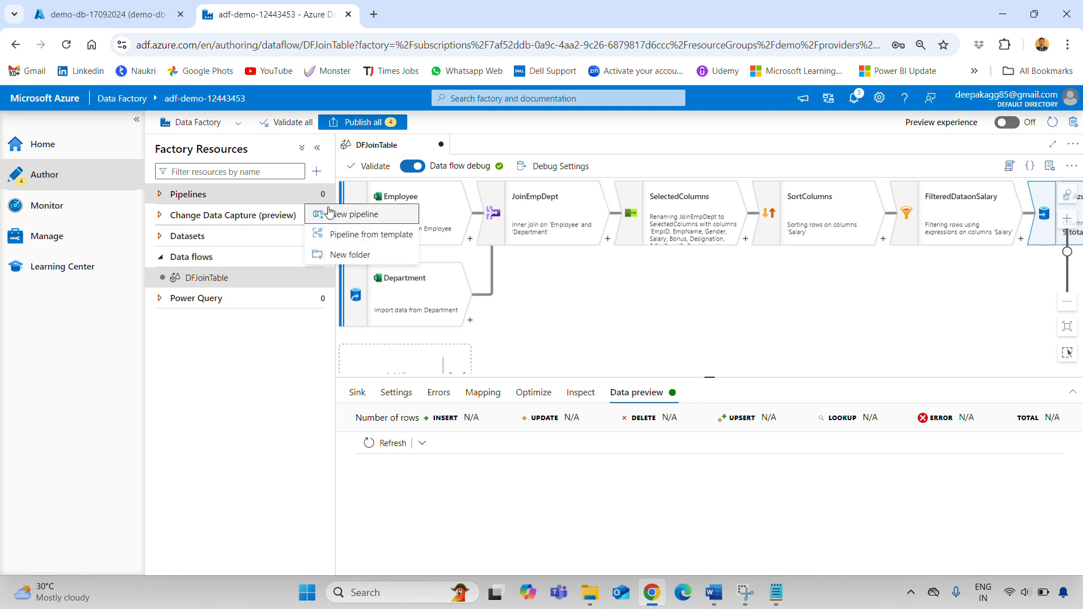
left_click(356, 217)
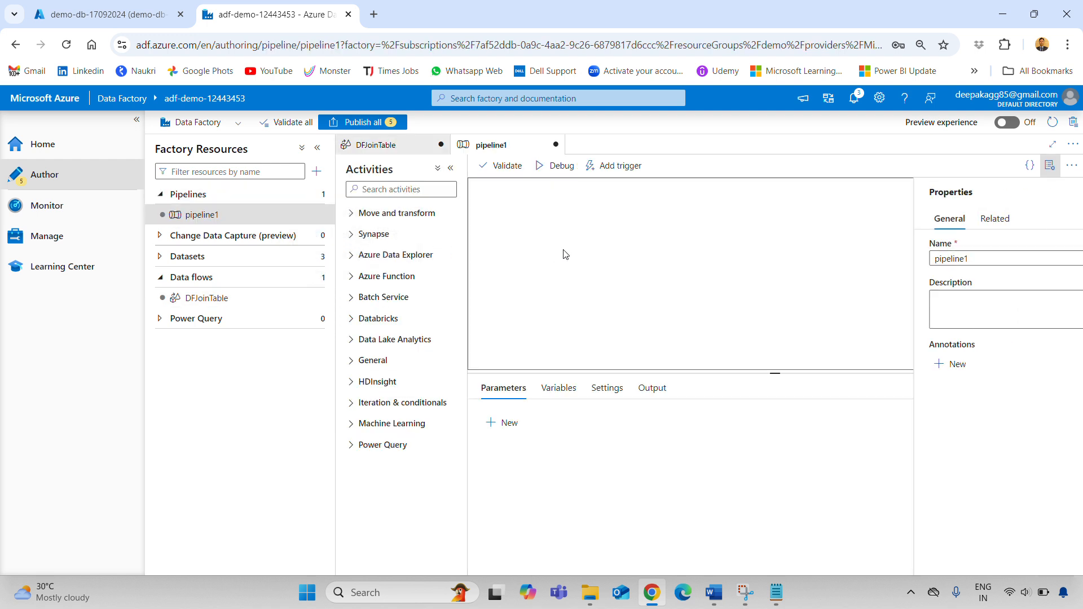
left_click(378, 215)
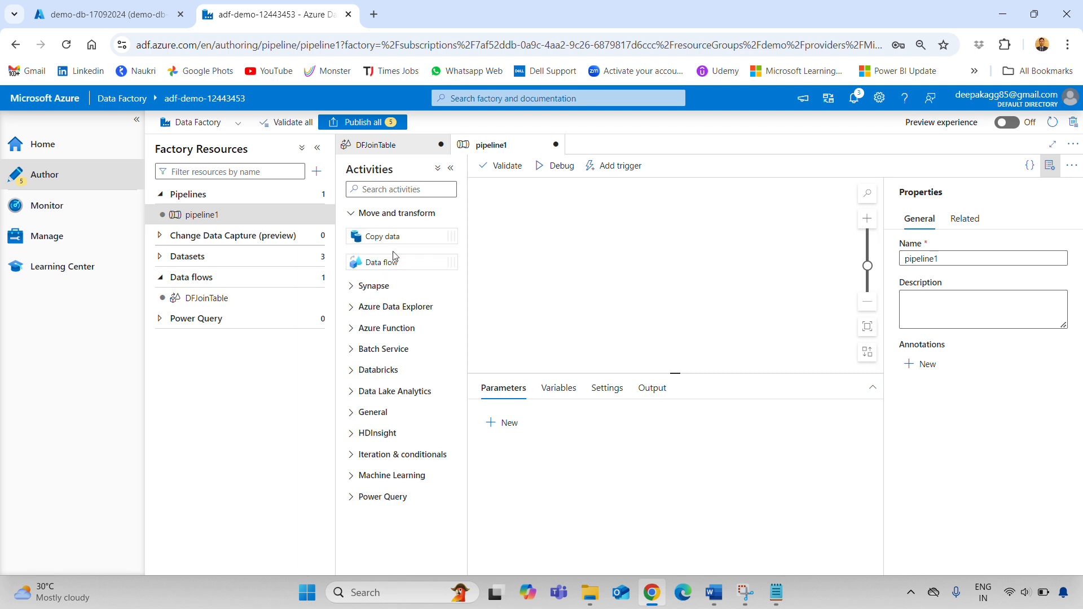
Add a Data flow activity named 'Copy Data from BLOB to SQL DB', reusing the name as its description
left_click_drag(376, 261, 508, 223)
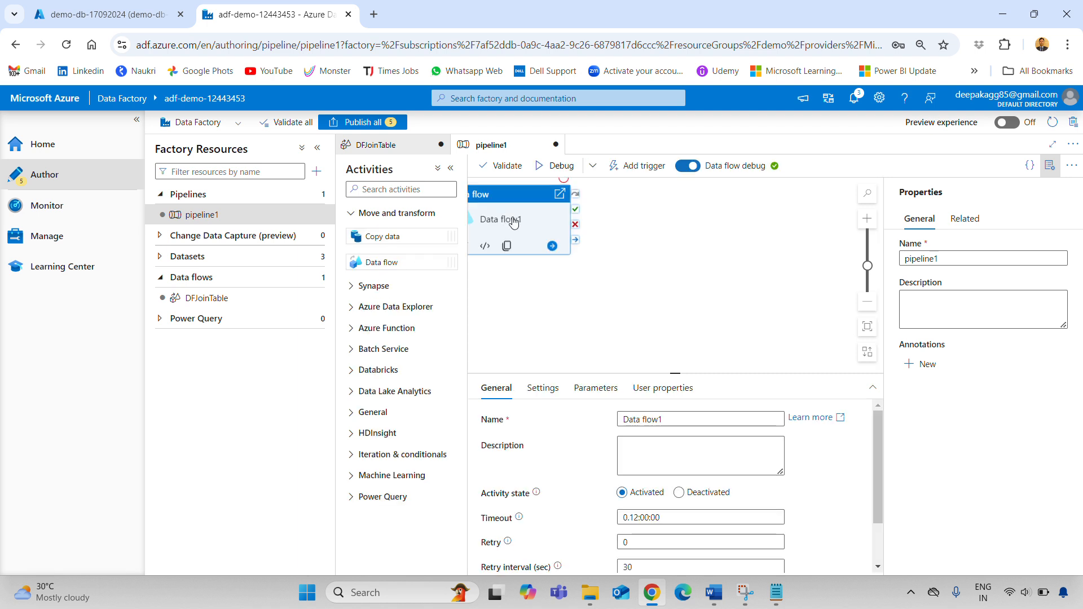
left_click_drag(781, 419, 553, 409)
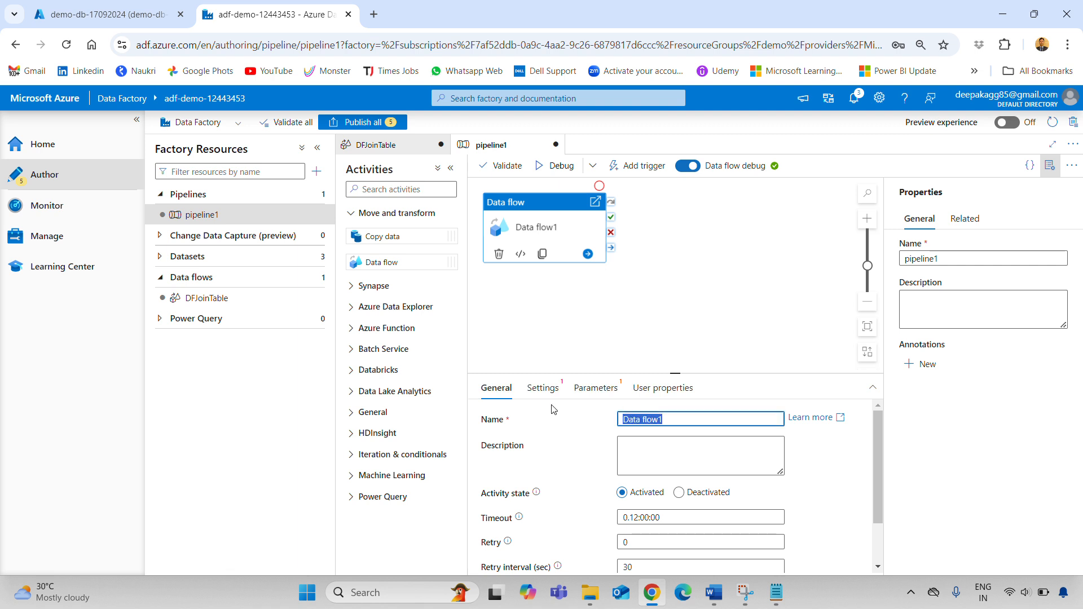
type("Copy Data from BLOB")
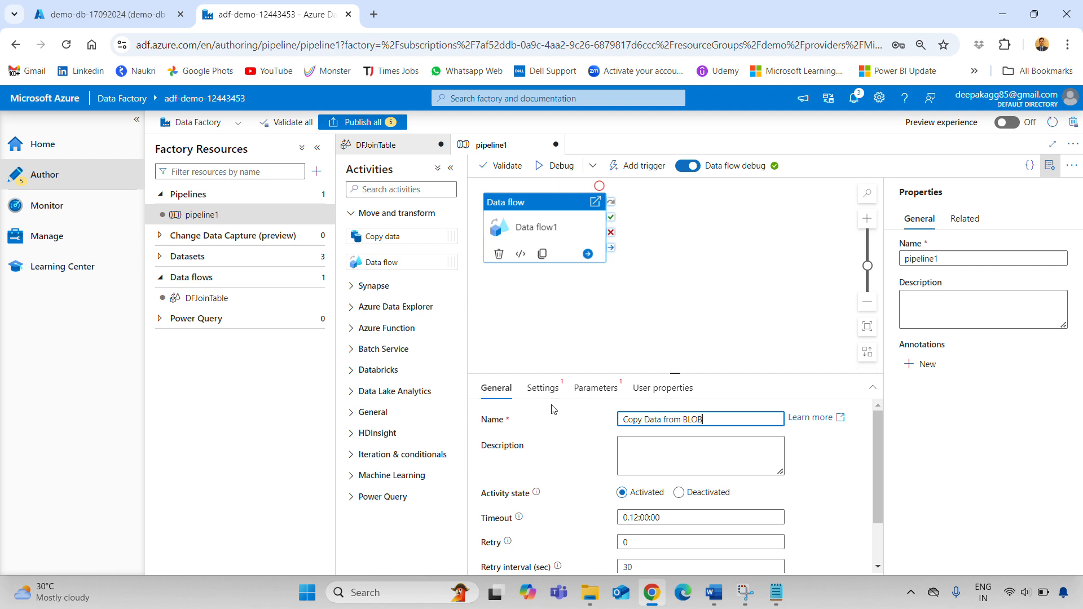
type(" to SQL DB")
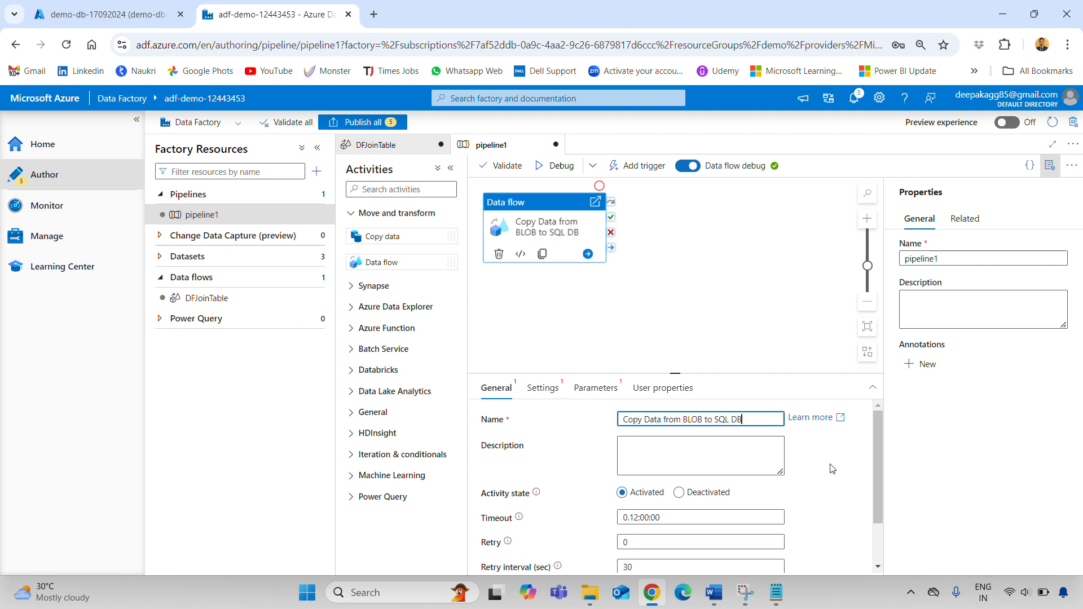
left_click(811, 468)
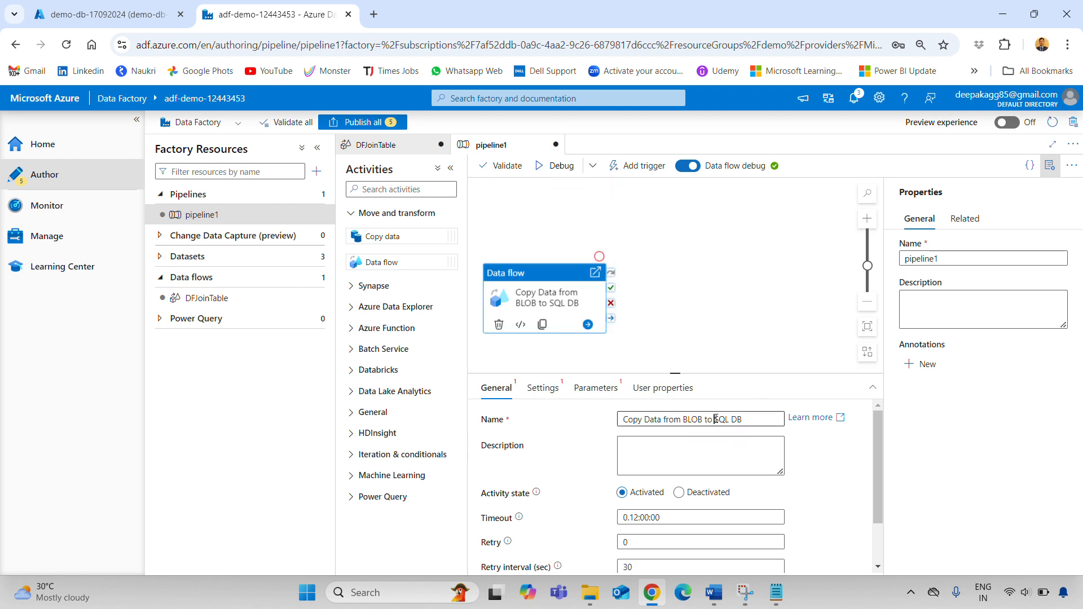
triple_click(753, 418)
left_click(686, 450)
key("ctrl+v")
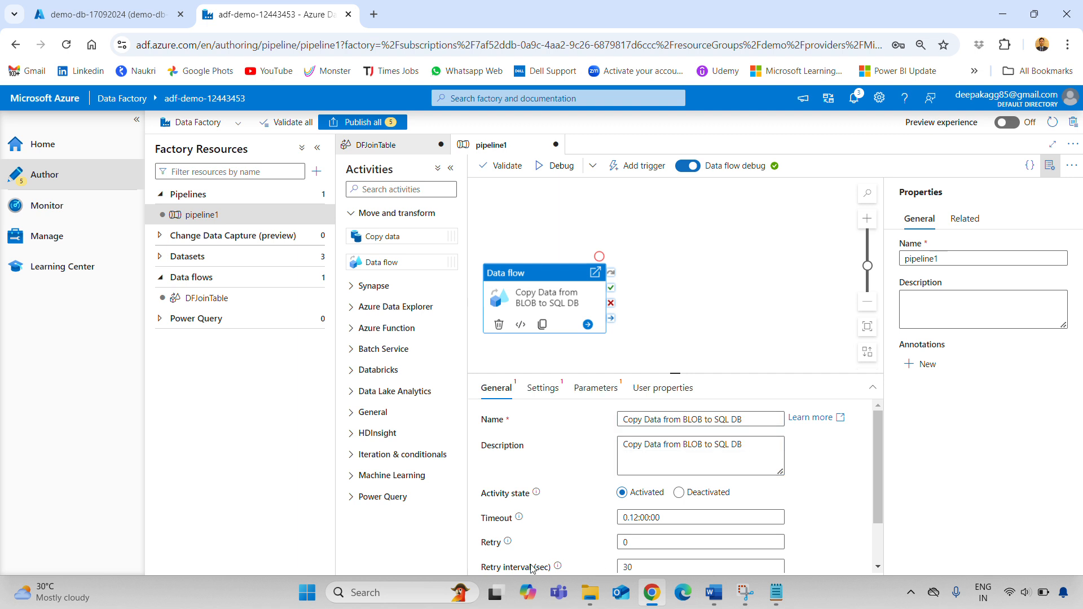
Set the activity timeout to 0.00:10:00 and show its Settings
left_click(635, 516)
double_click(636, 516)
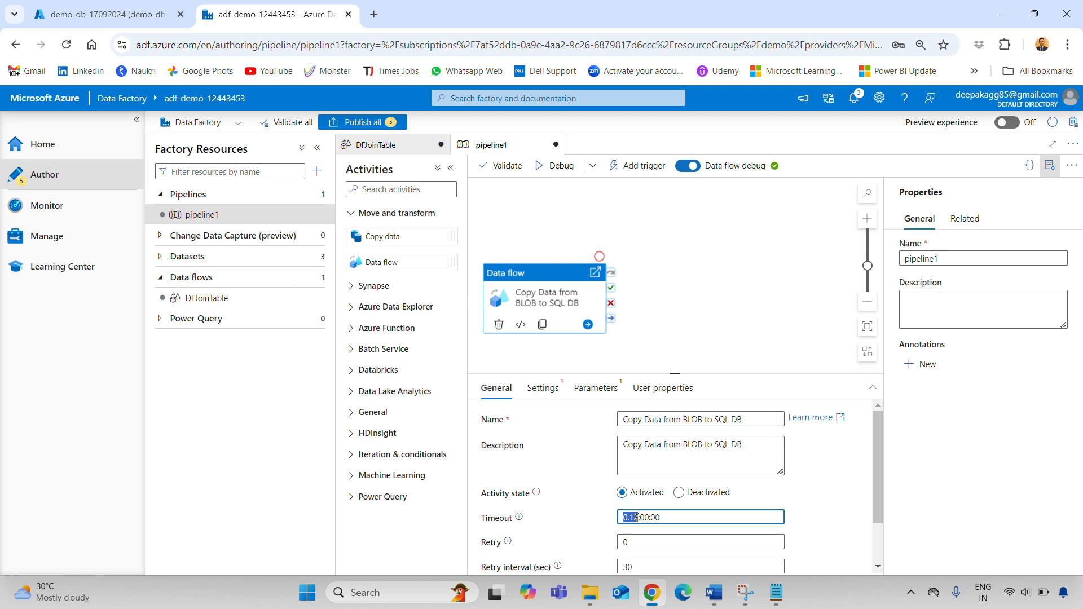
left_click(636, 516)
type("00")
key("Right")
key("Delete")
key("Delete")
type("1")
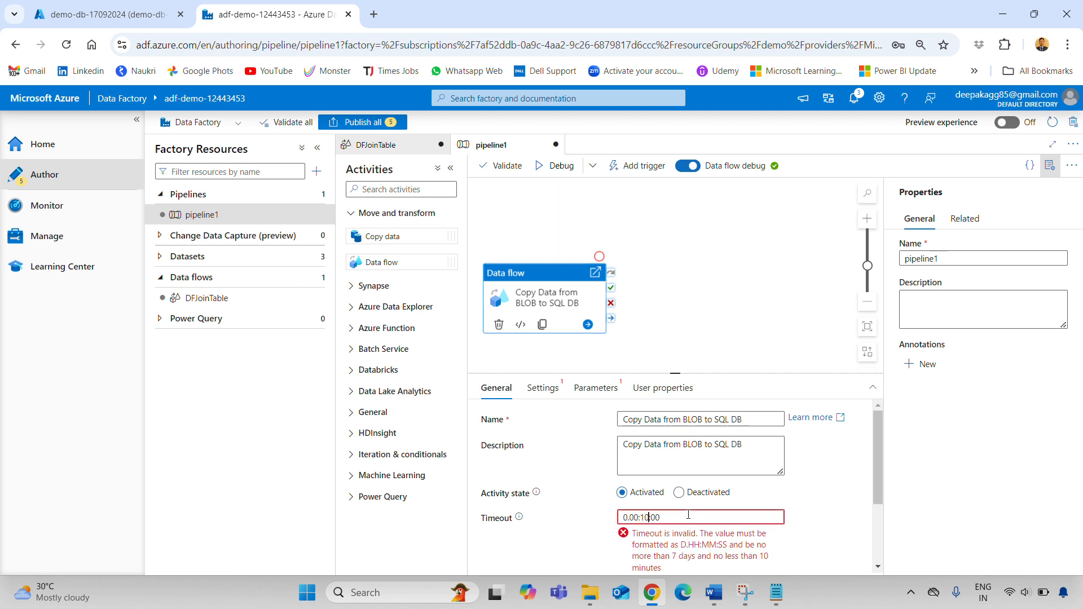
scroll(832, 508, "down", 2)
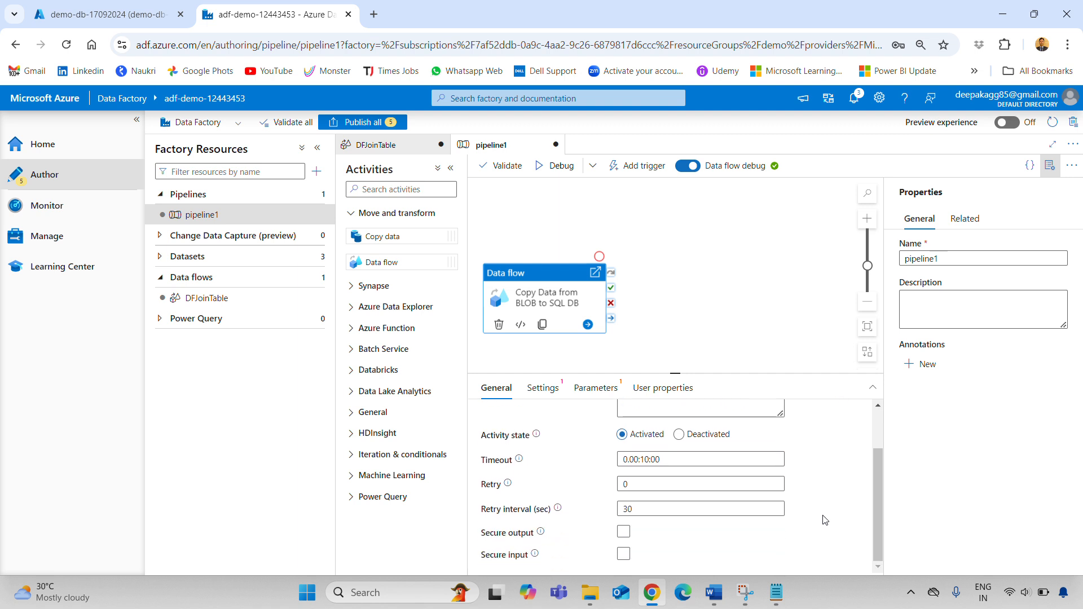
scroll(826, 518, "up", 3)
left_click(531, 390)
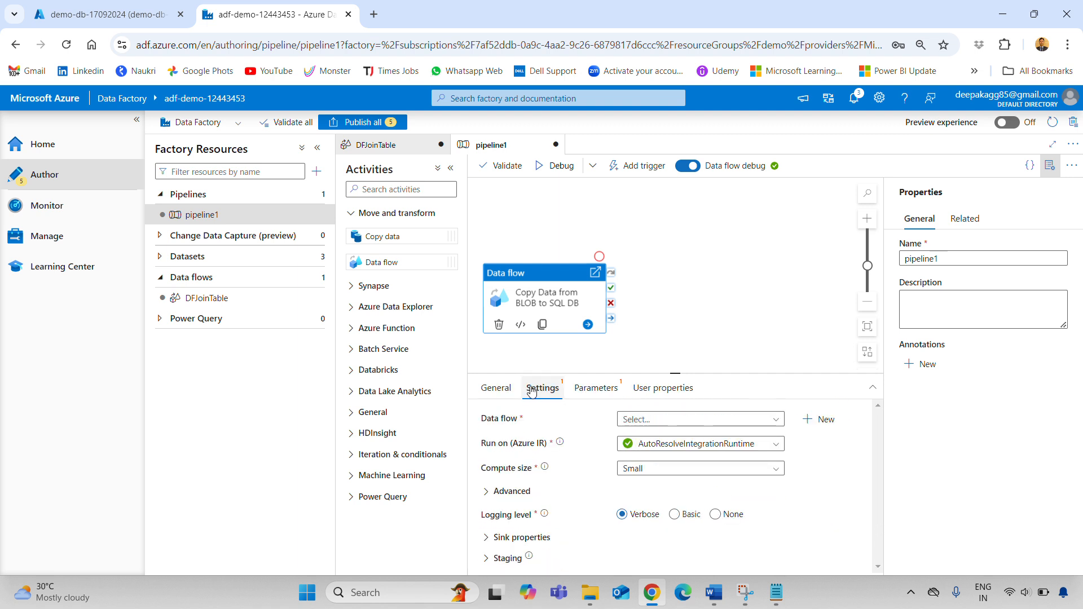
Choose DFJoinTable as the activity's data flow and look over its Parameters and User properties
left_click(672, 420)
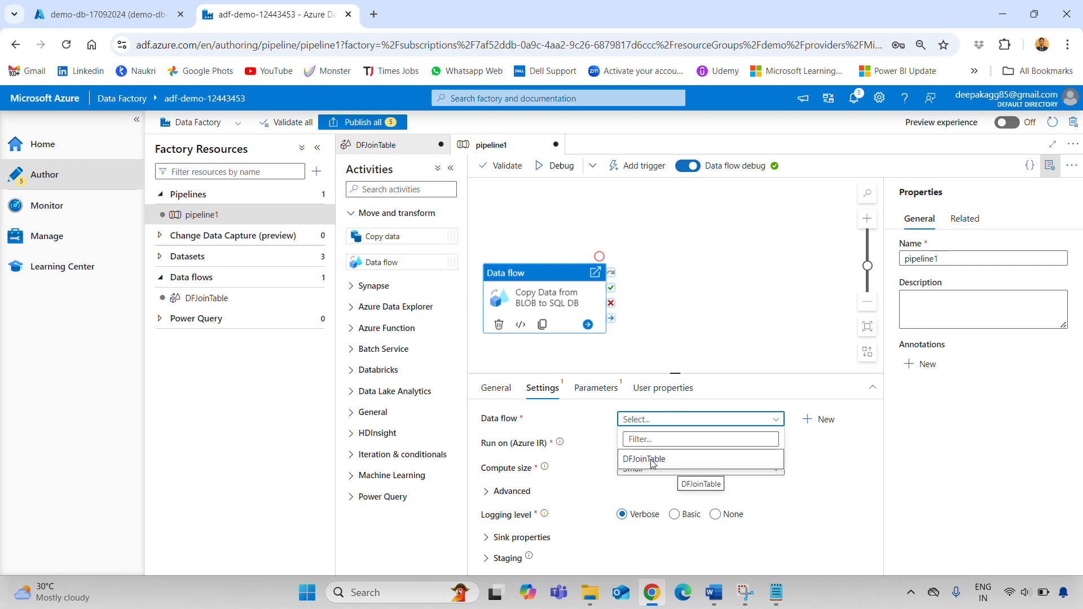
left_click(650, 461)
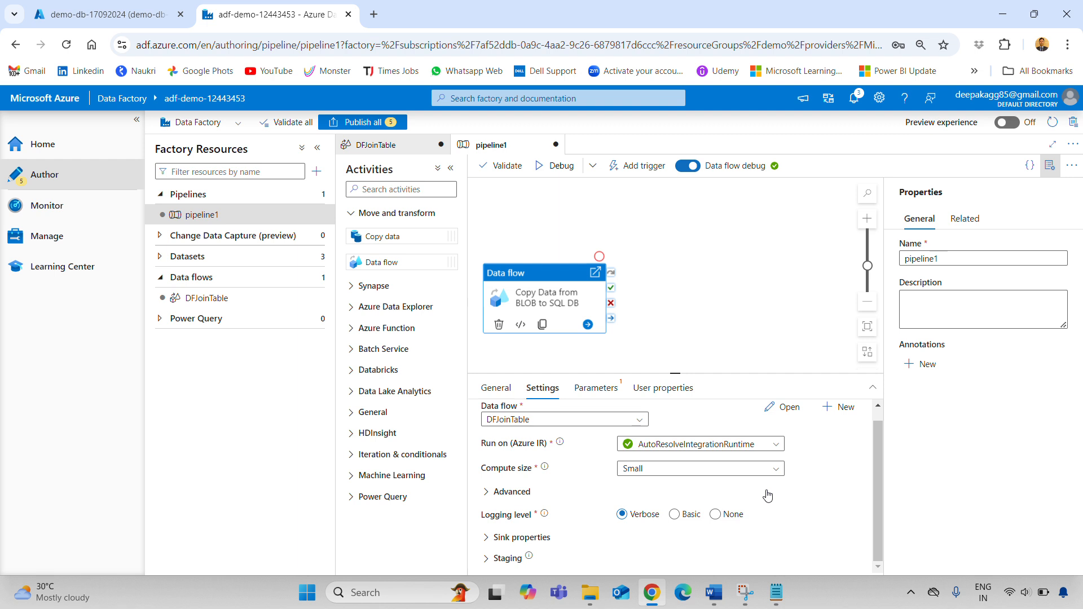
left_click(598, 388)
left_click(662, 393)
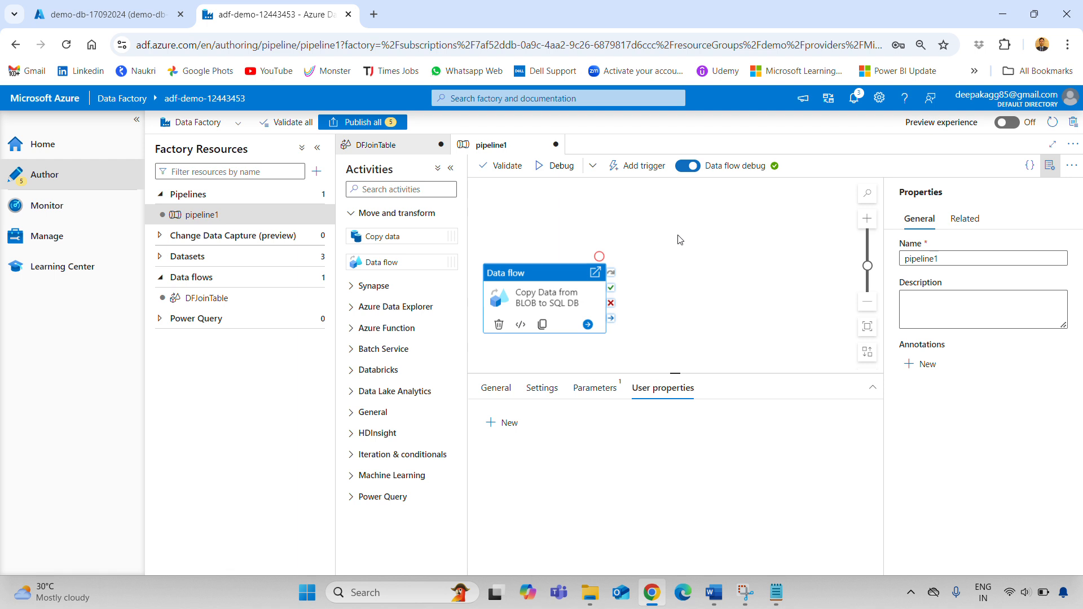
Validate pipeline1 and run Debug until the data flow activity succeeds in 58s
left_click(497, 167)
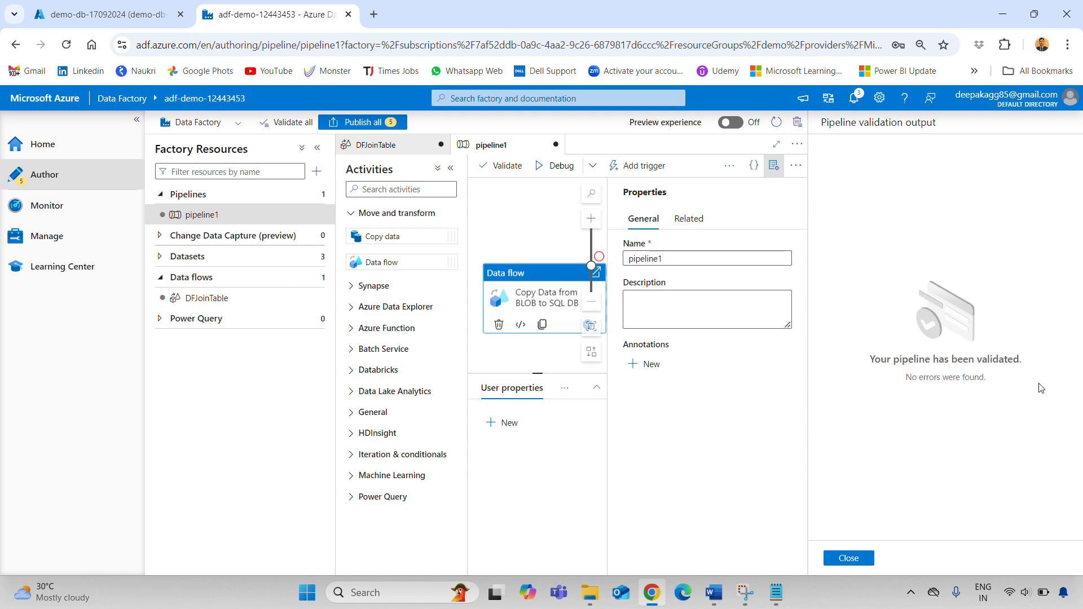
left_click(849, 560)
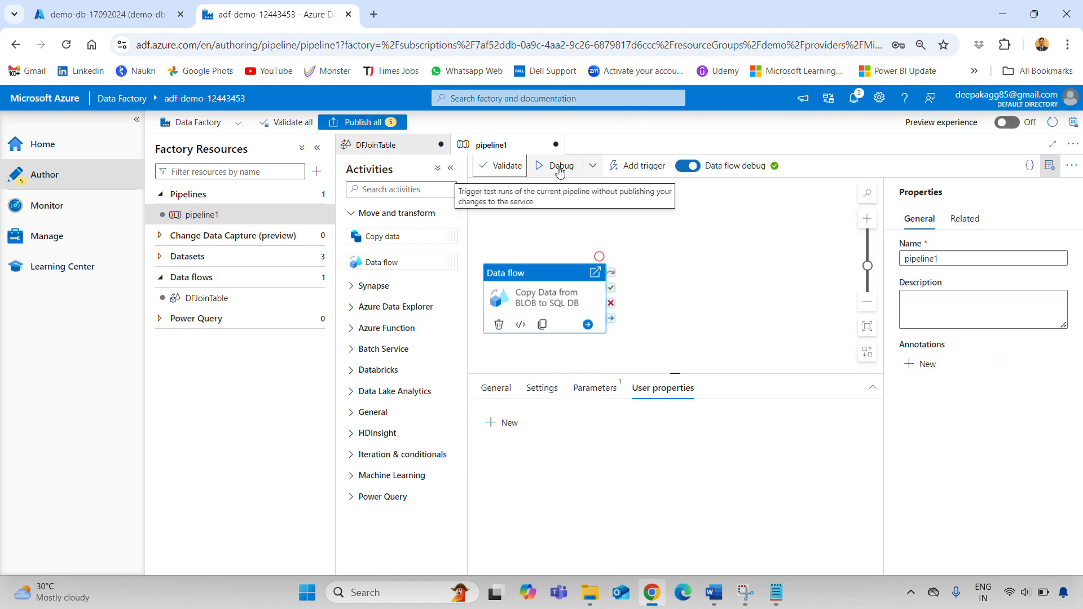
left_click(557, 167)
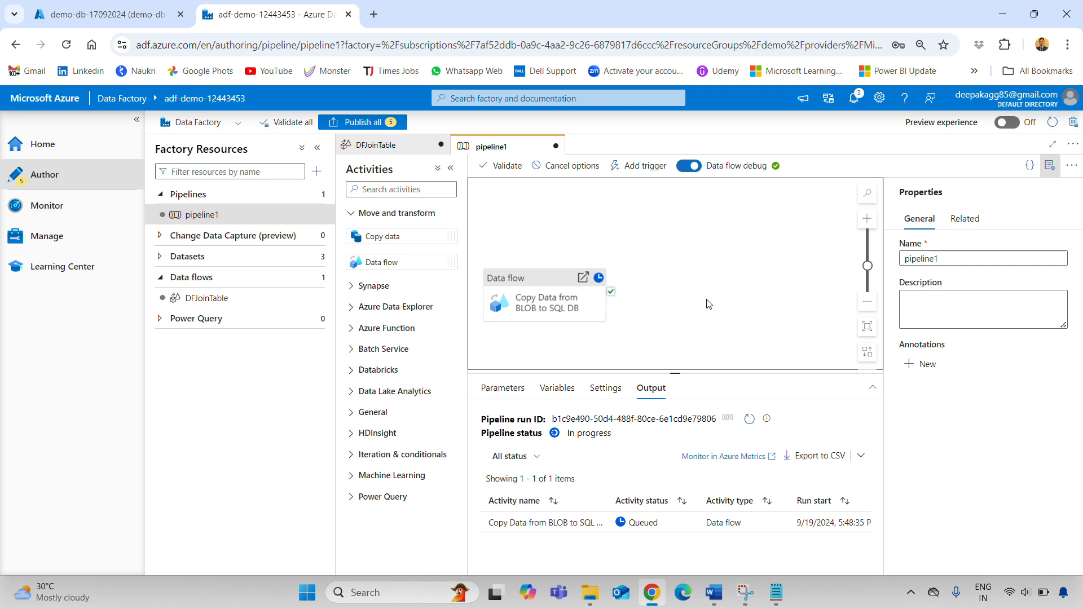
left_click(1050, 165)
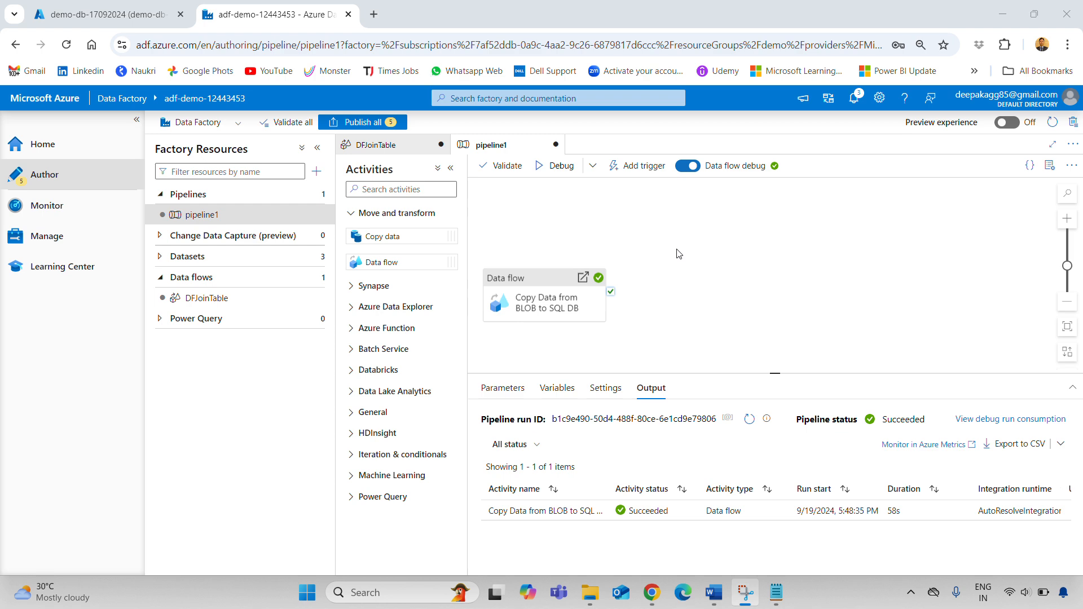
left_click(431, 591)
Launch SSMS and connect to demo-db-df.database.windows.net, signing in to add a client IP firewall rule
type("ssms")
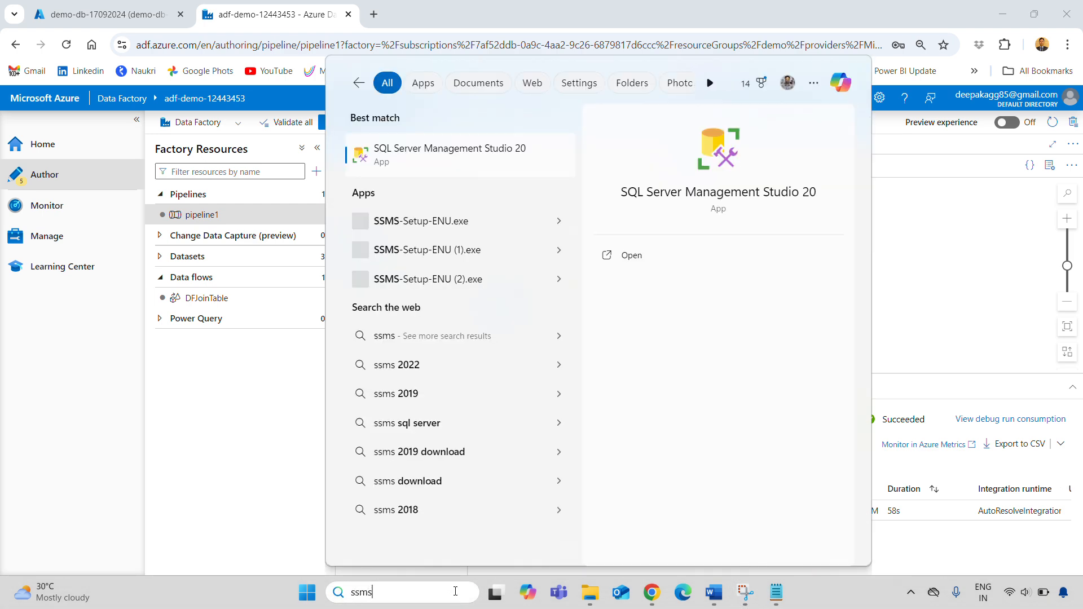
left_click(472, 160)
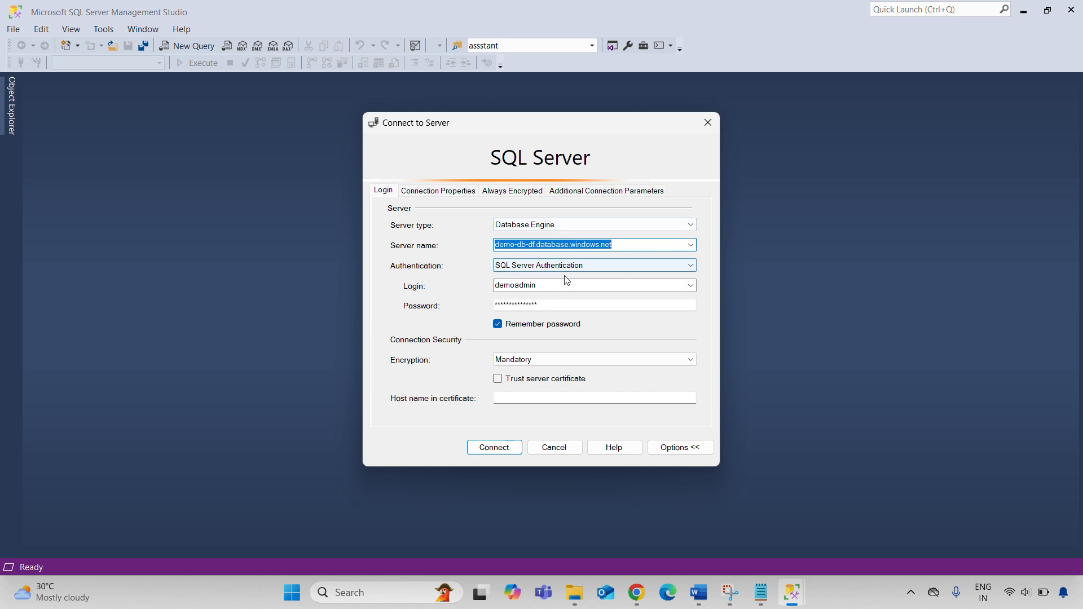
left_click(493, 452)
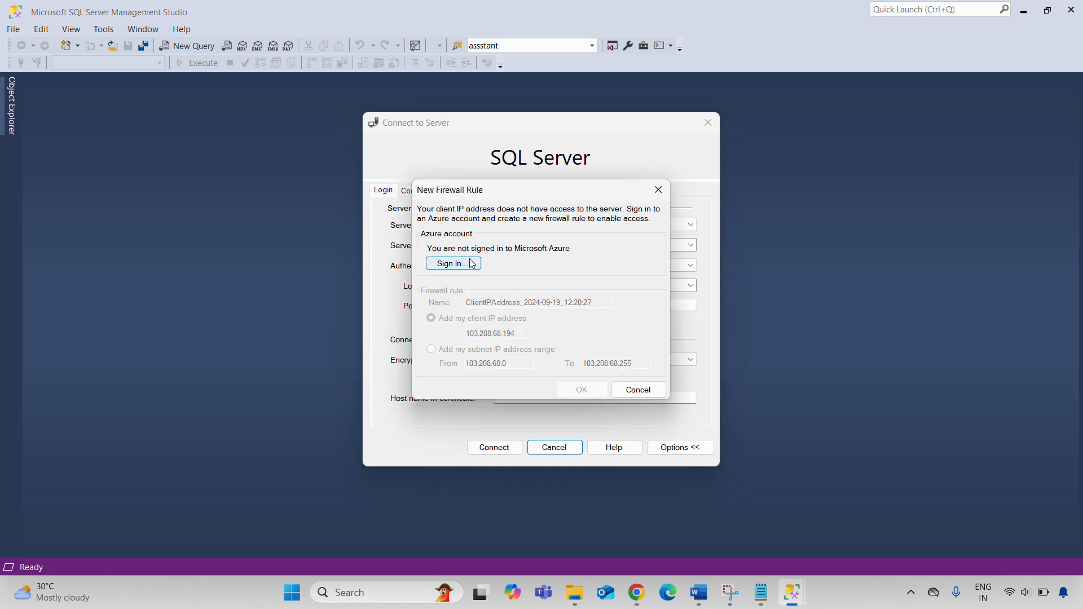
left_click(458, 264)
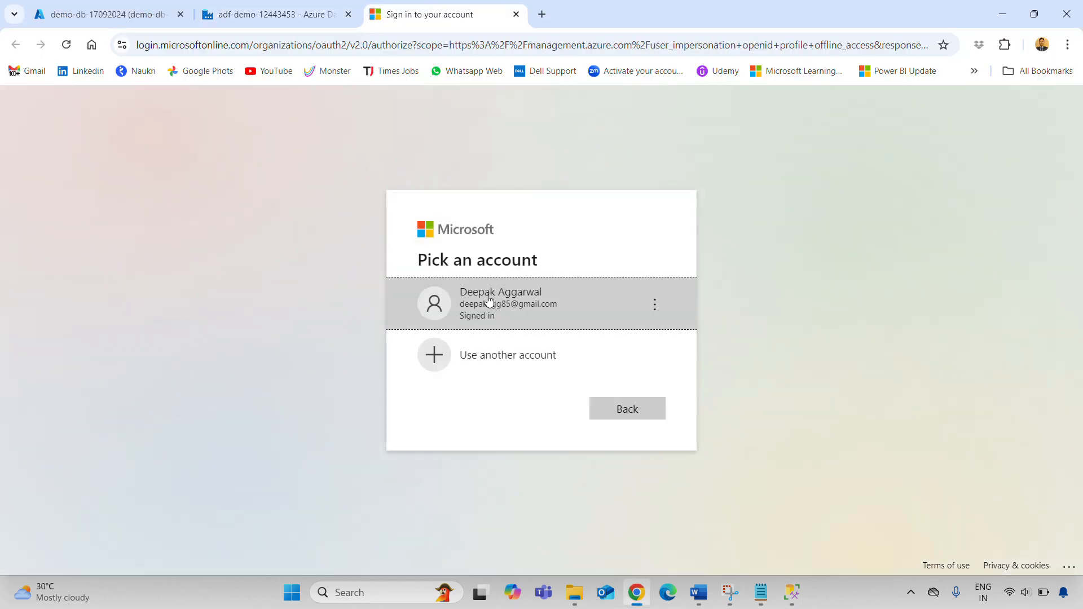
left_click(615, 285)
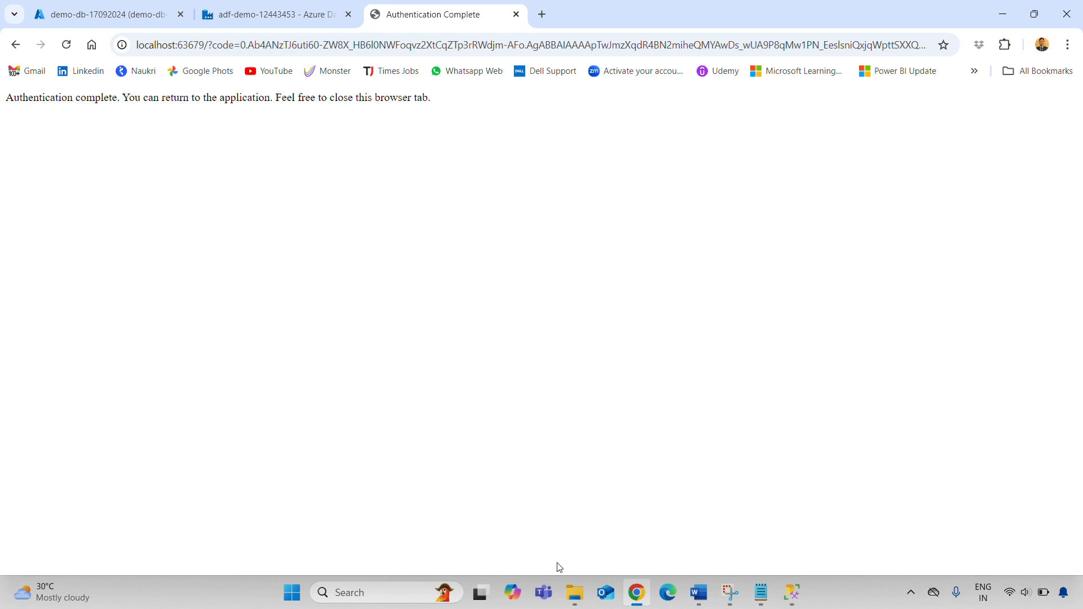
left_click(793, 593)
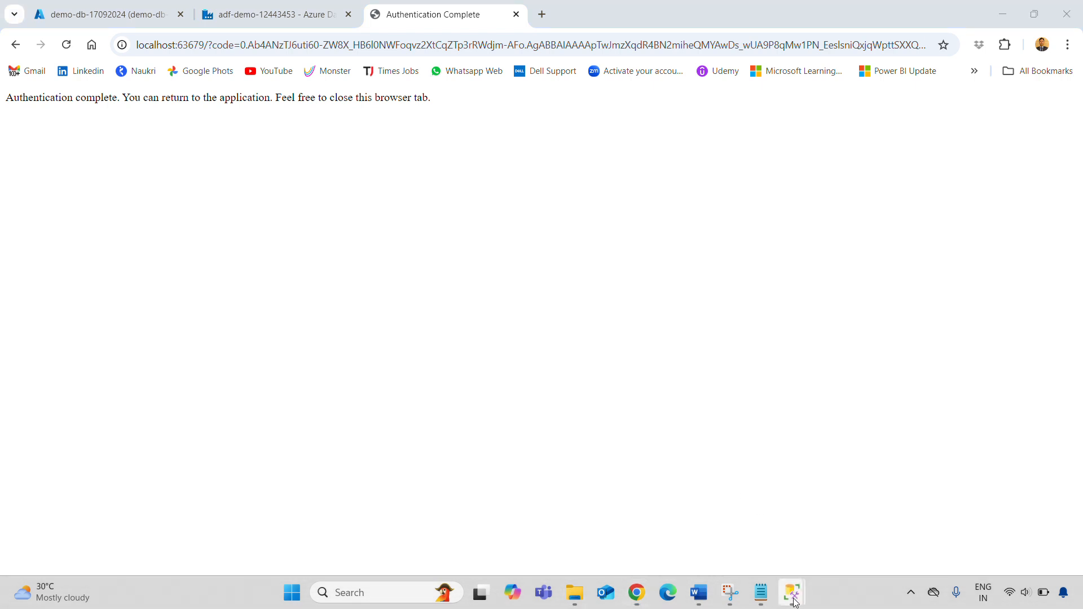
left_click(750, 519)
left_click(601, 398)
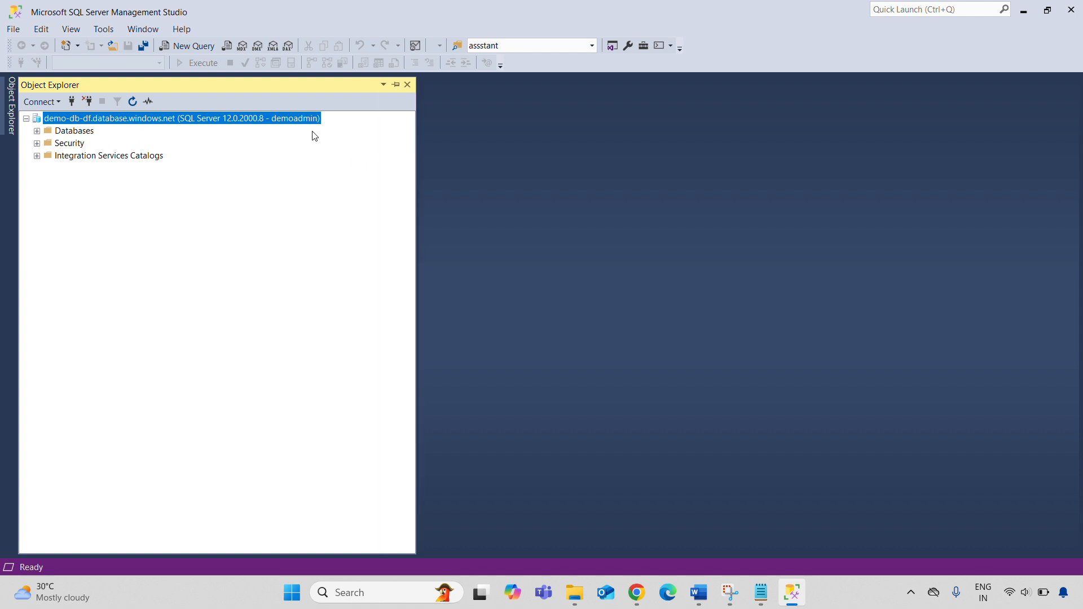
Expand demo-db-17092024's Tables, select dbo.Test, and open a new query window
left_click(36, 131)
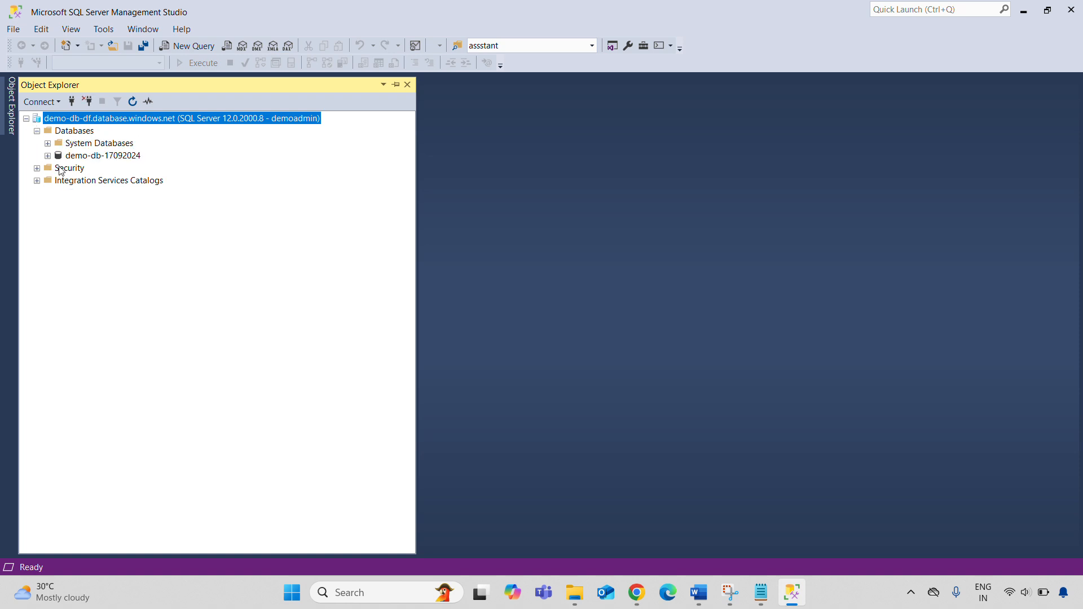
left_click(112, 161)
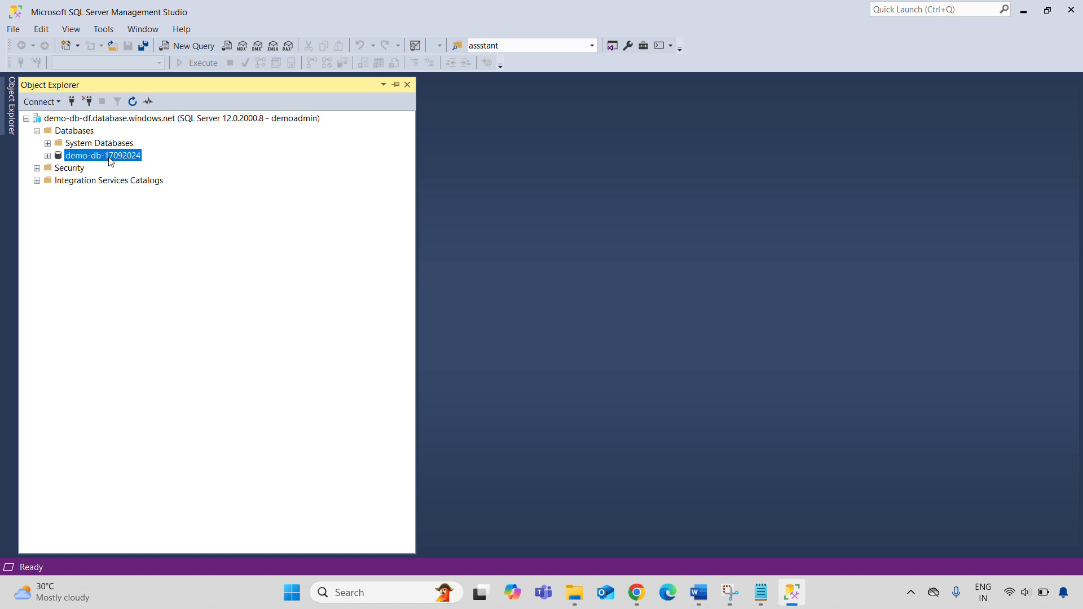
right_click(71, 156)
left_click(113, 329)
left_click(47, 156)
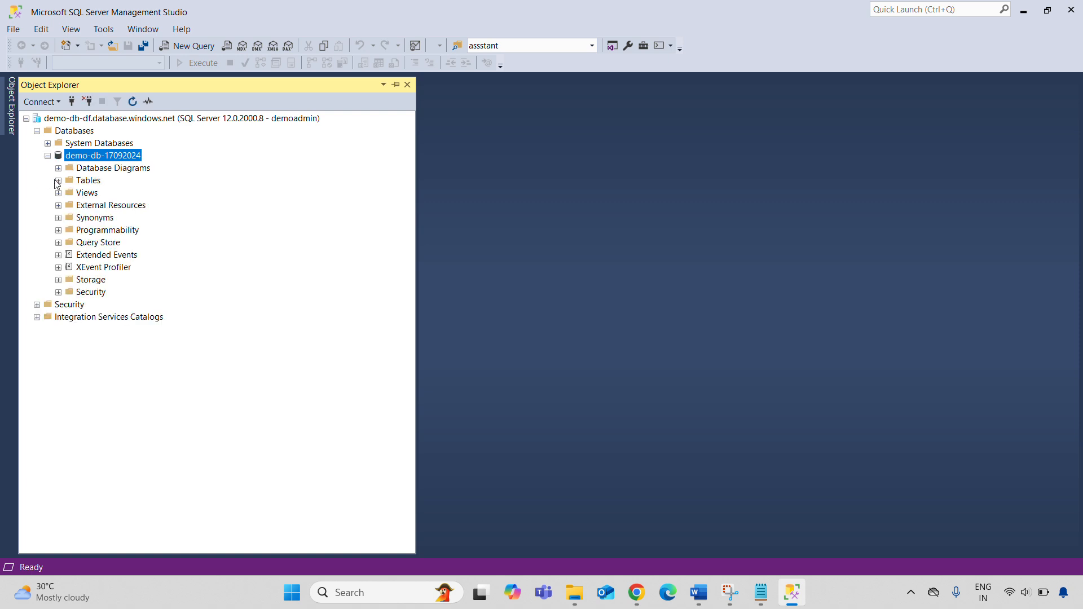
left_click(58, 181)
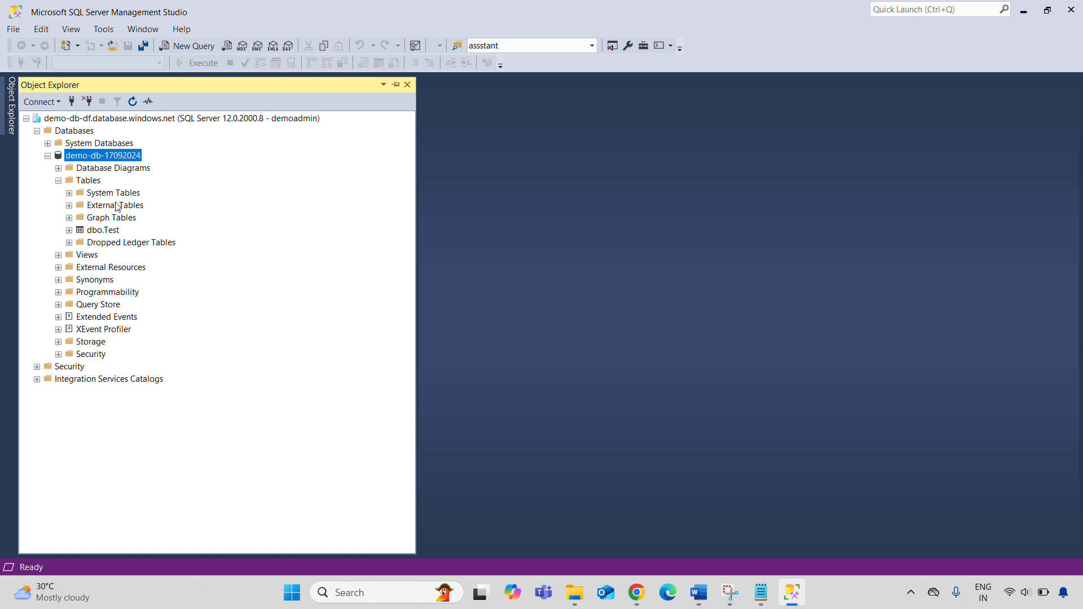
left_click(115, 232)
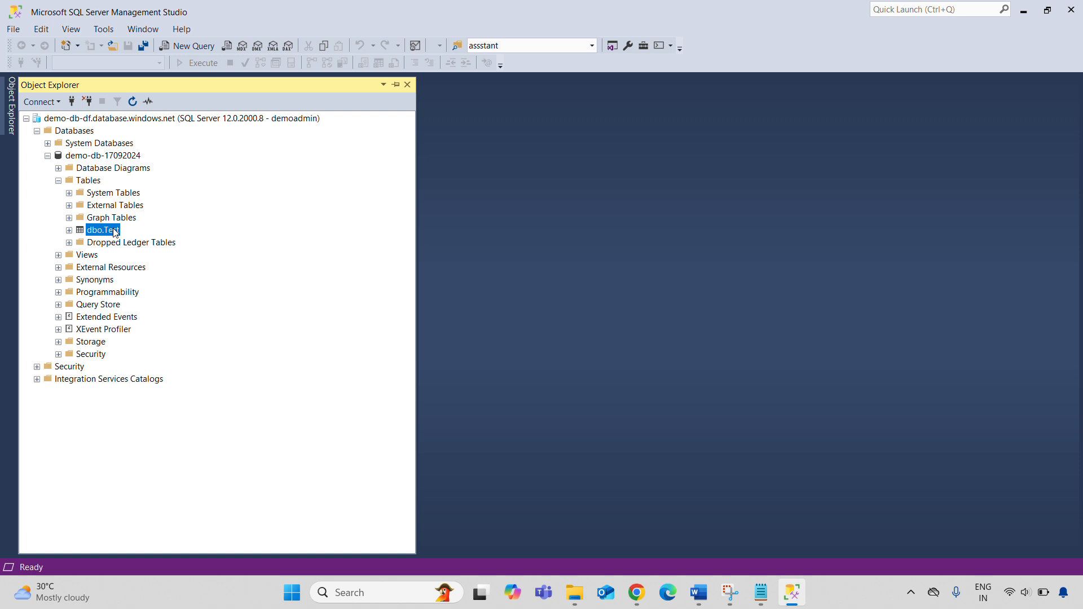
left_click(192, 46)
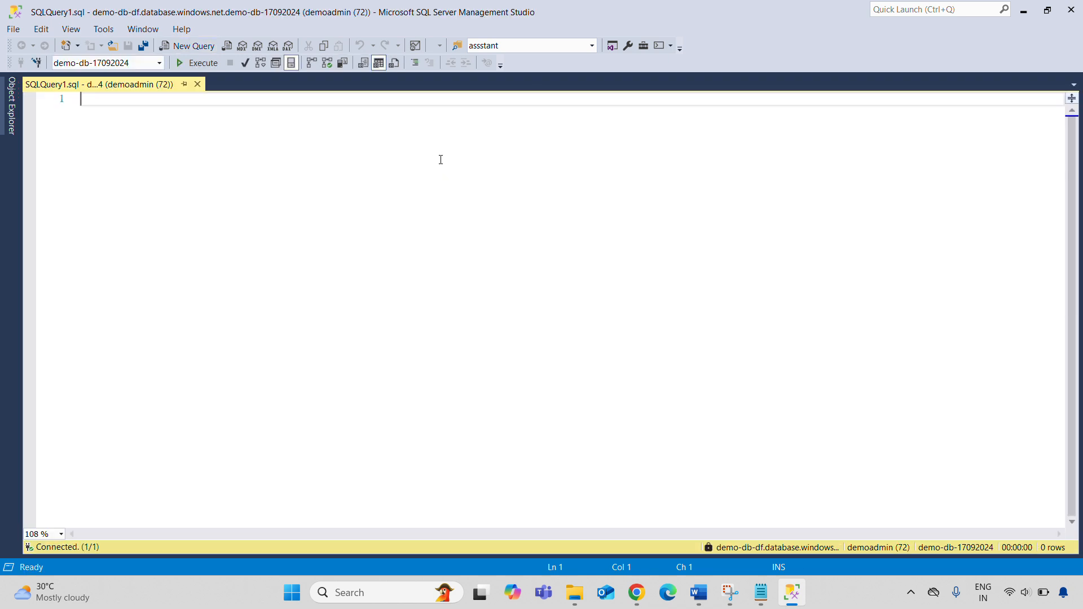
Run SELECT * FROM [dbo].[Test] in SSMS, returning 13 employee rows with department names
type("SELECT * FROM [dbo].[Test]")
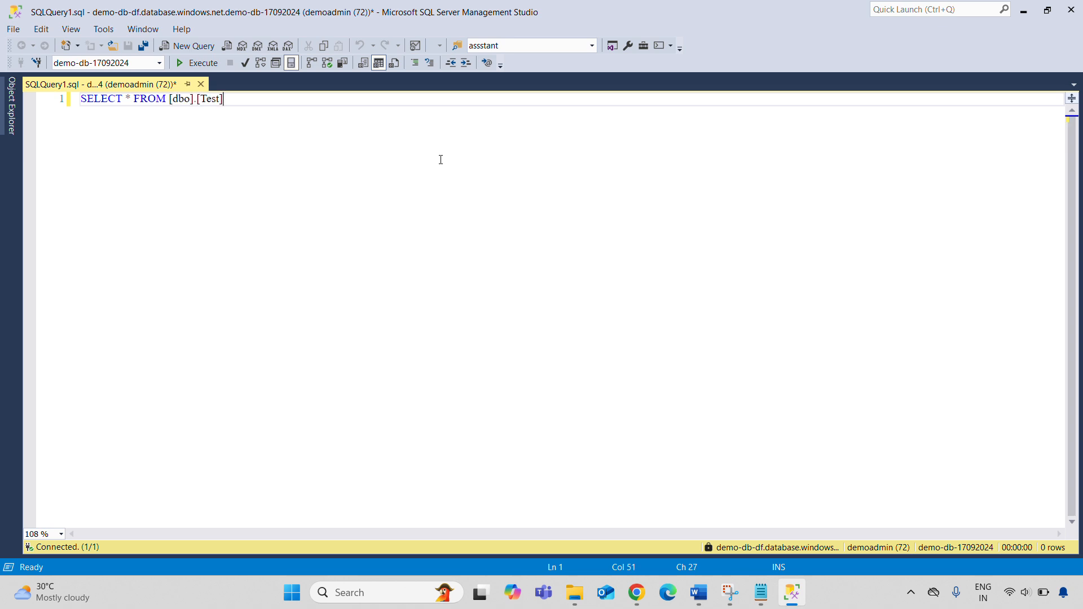
key("ctrl+a")
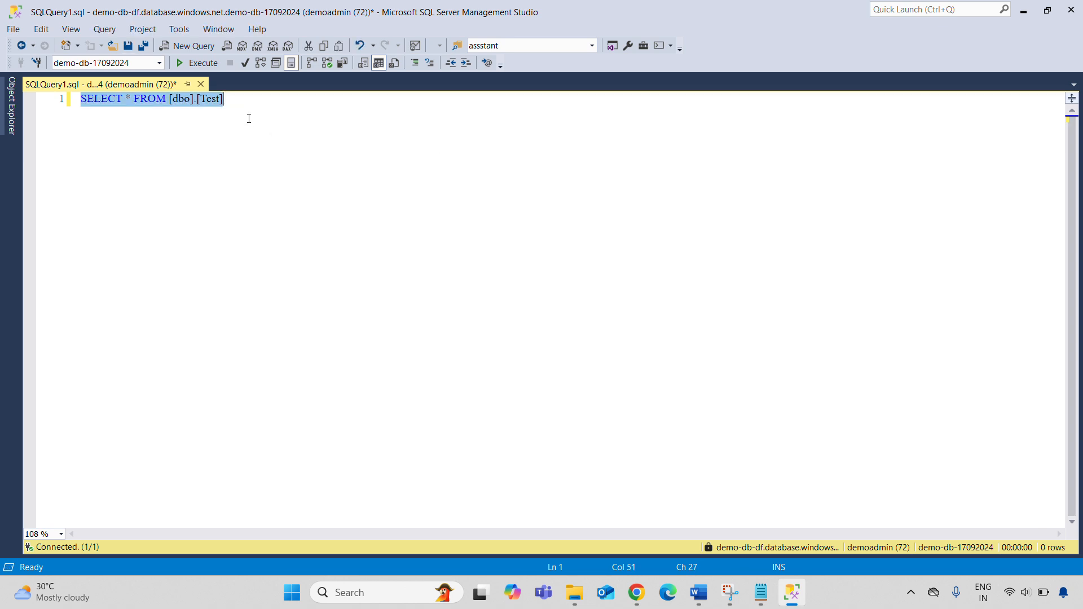
left_click(200, 68)
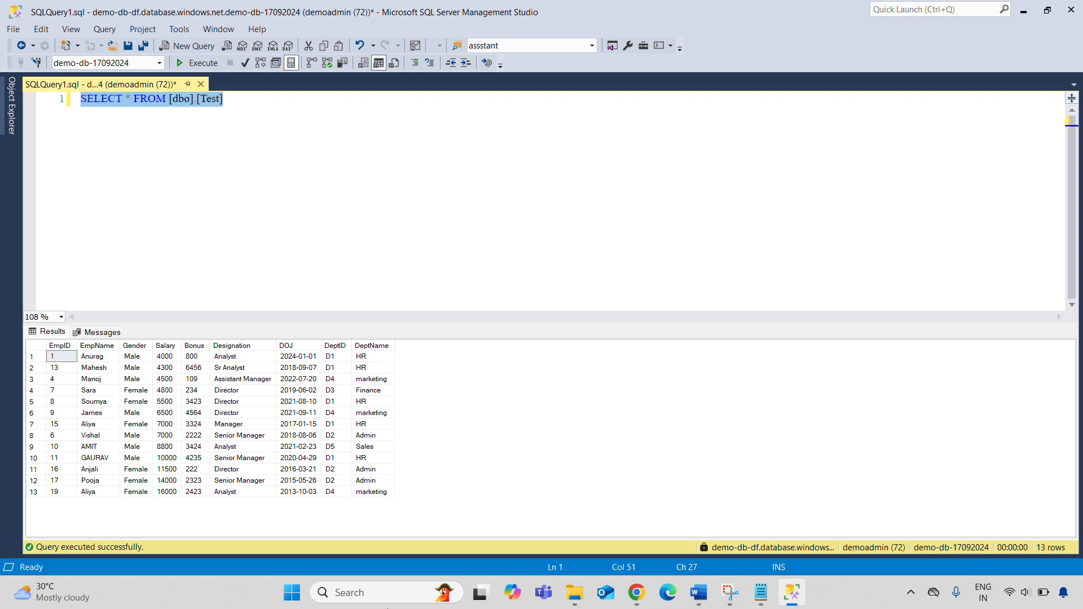
left_click(637, 593)
left_click(271, 13)
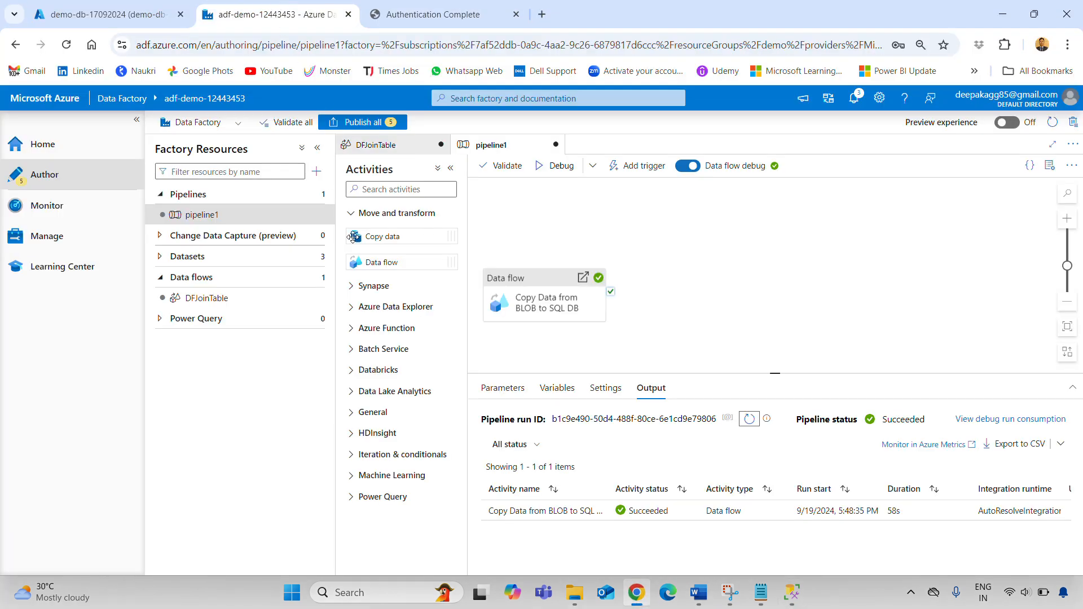
View the Debug pipeline runs in Monitor, showing pipeline1 succeeded in 1m 1s
left_click(55, 209)
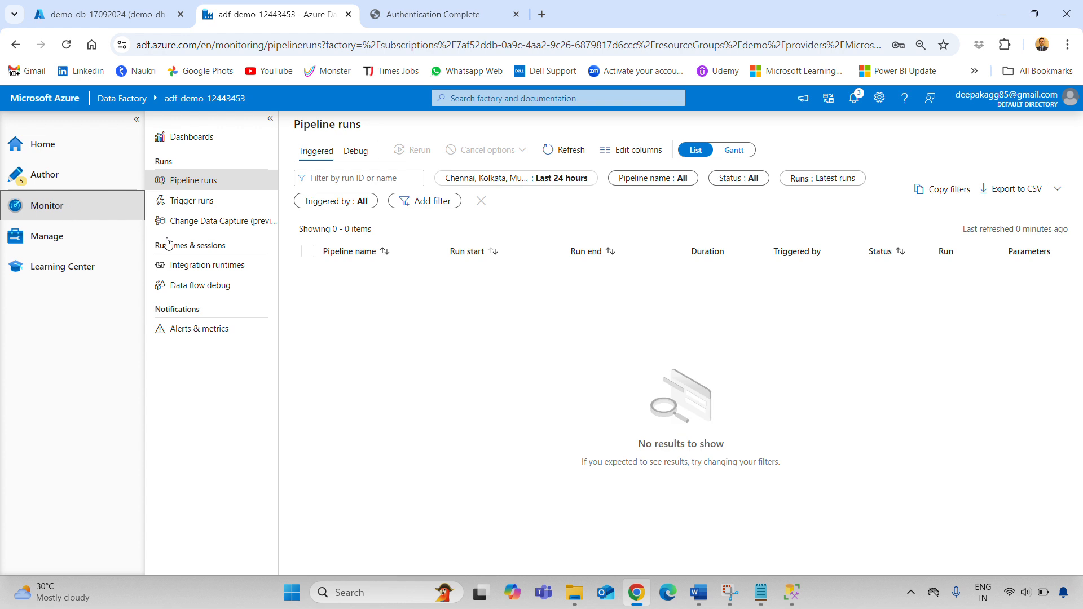
left_click(362, 156)
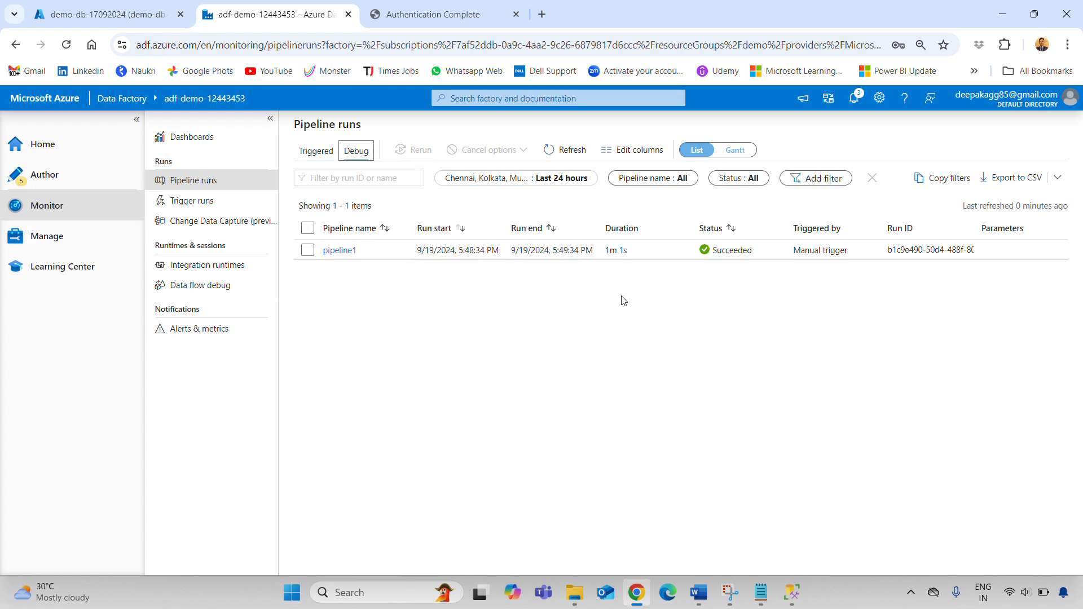